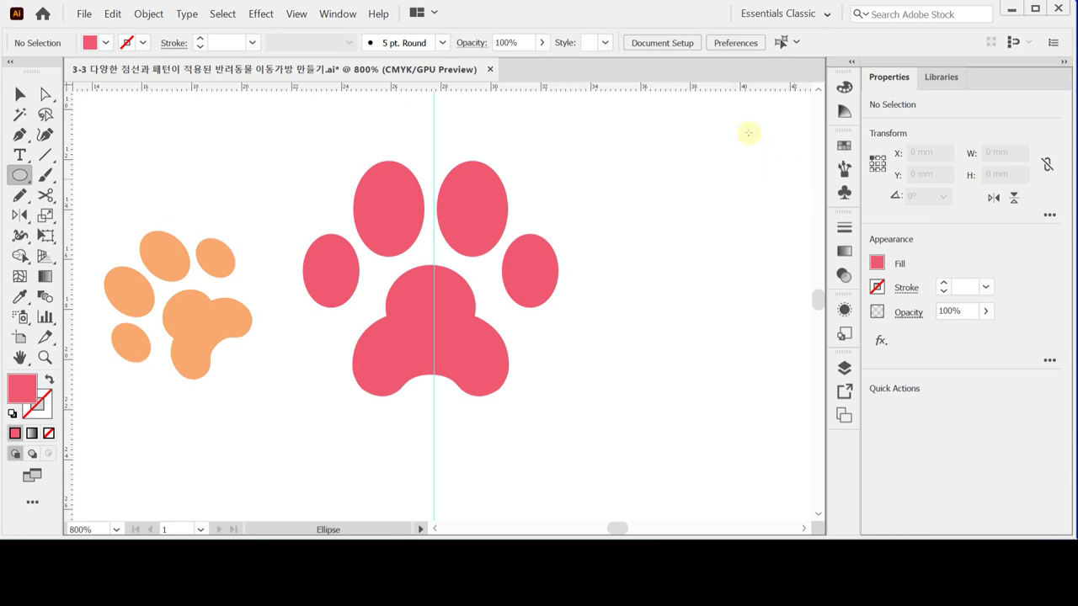
Draw pink ellipses over the reference paw's outer left toe, inner left toe (about 2.97 × 3.84 mm) and main pad's round top (about 3.56 × 3.29 mm).
{"action": "key", "text": "ctrl+space"}
{"action": "left_click", "coordinate": [464, 236]}
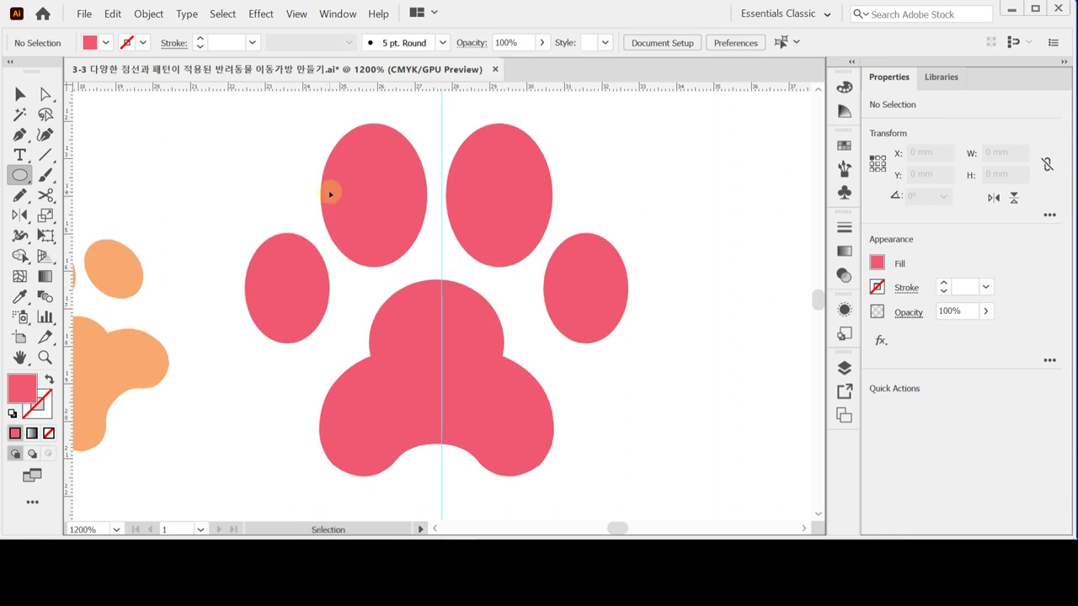
{"action": "key", "text": "ctrl+y"}
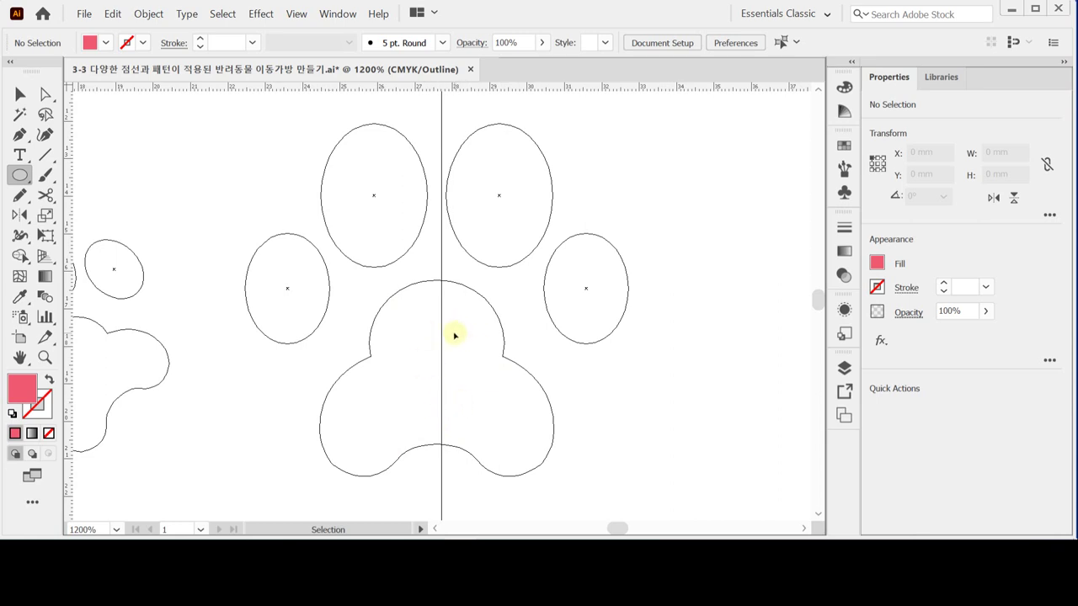
{"action": "key", "text": "ctrl+y"}
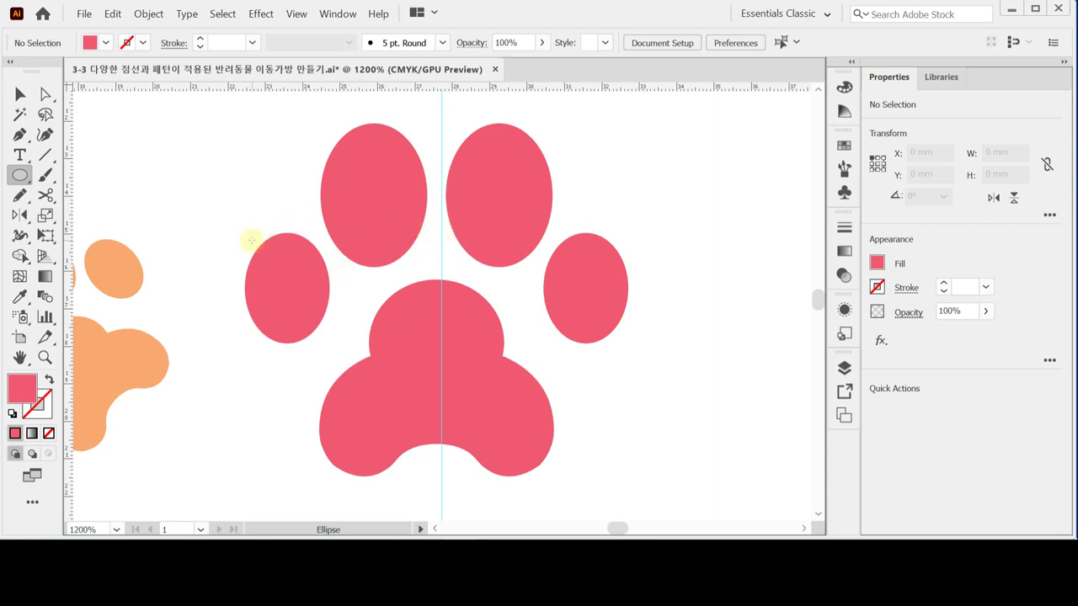
{"action": "left_click_drag", "start_coordinate": [243, 233], "coordinate": [300, 315]}
{"action": "left_click_drag", "start_coordinate": [324, 121], "coordinate": [432, 264]}
{"action": "left_click_drag", "start_coordinate": [413, 224], "coordinate": [407, 226]}
{"action": "left_click_drag", "start_coordinate": [378, 127], "coordinate": [374, 123]}
{"action": "left_click_drag", "start_coordinate": [324, 197], "coordinate": [322, 195]}
{"action": "left_click_drag", "start_coordinate": [434, 195], "coordinate": [434, 195]}
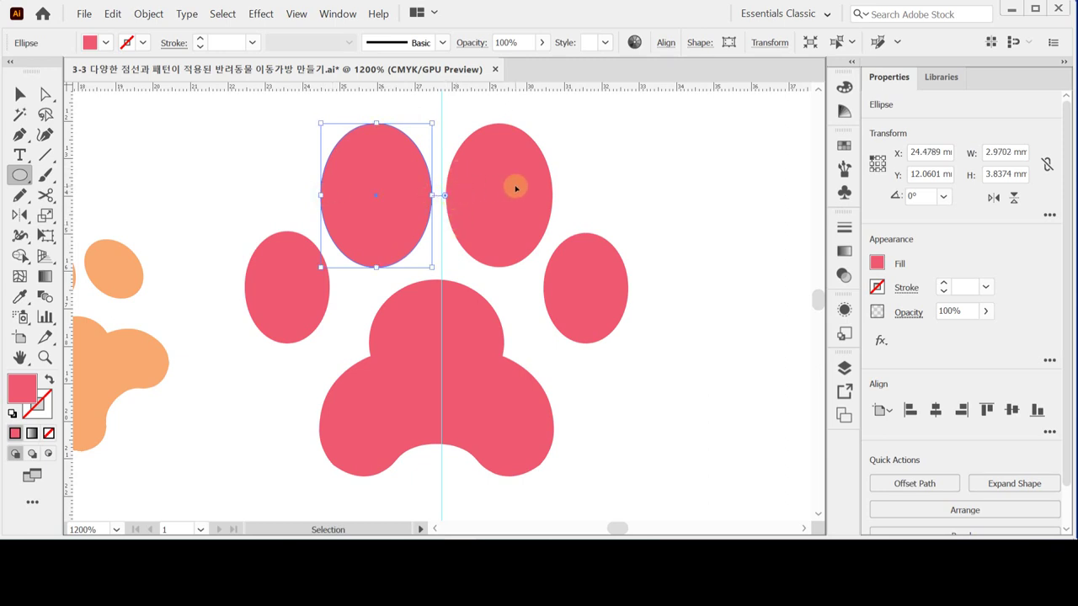
{"action": "left_click", "coordinate": [634, 234], "text": "ctrl"}
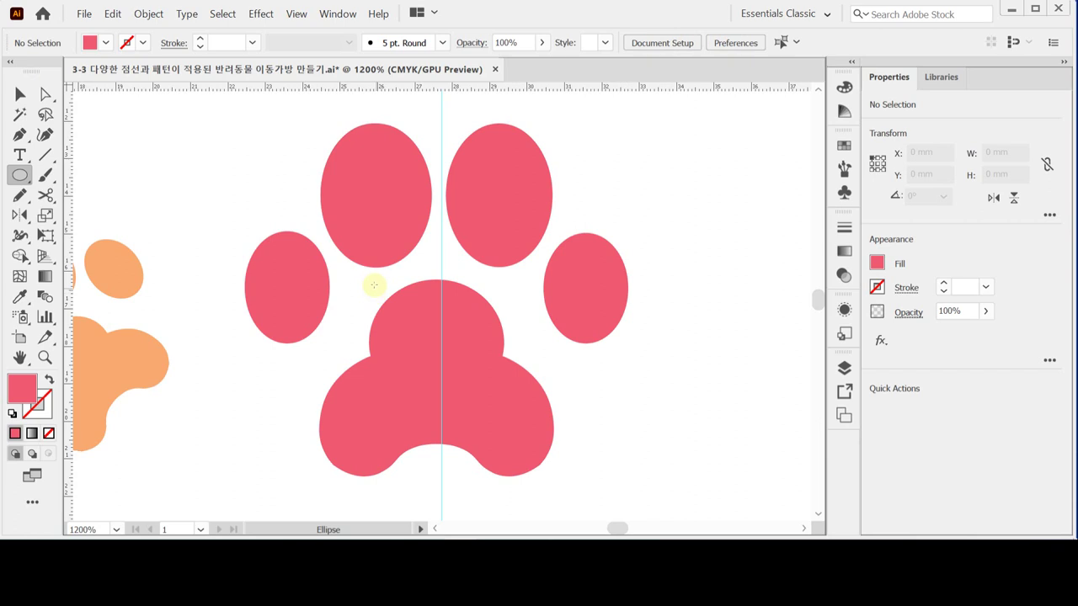
{"action": "left_click_drag", "start_coordinate": [370, 281], "coordinate": [504, 403]}
{"action": "left_click", "coordinate": [614, 375], "text": "ctrl"}
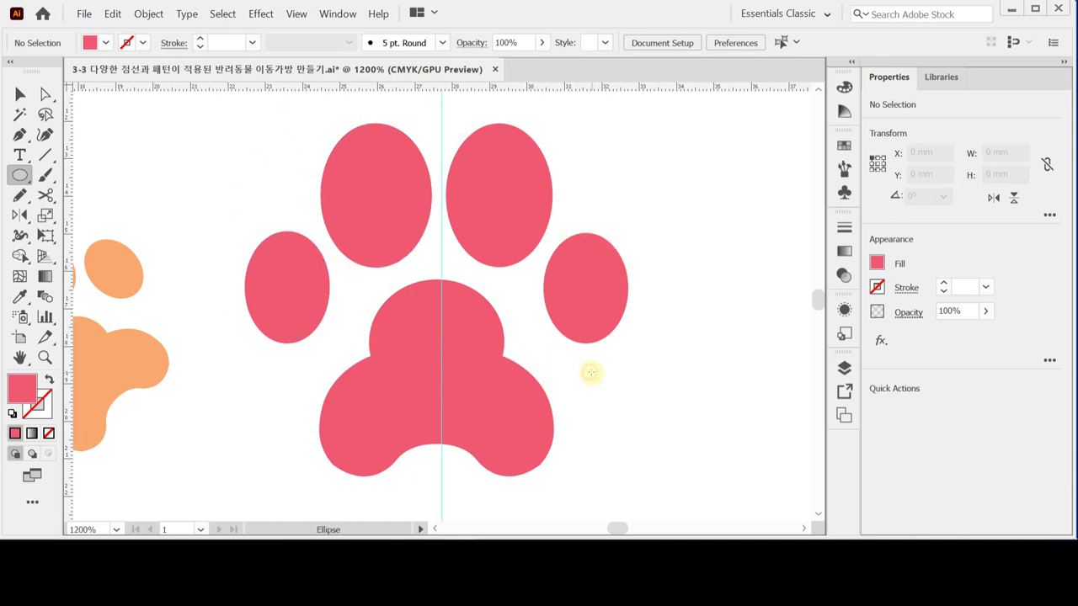
Trace the lower-left half of the main pad with the Pen tool as a closed shape ending on the vertical guide, using default fill and stroke.
{"action": "scroll", "coordinate": [590, 372], "scroll_direction": "down", "scroll_amount": 2}
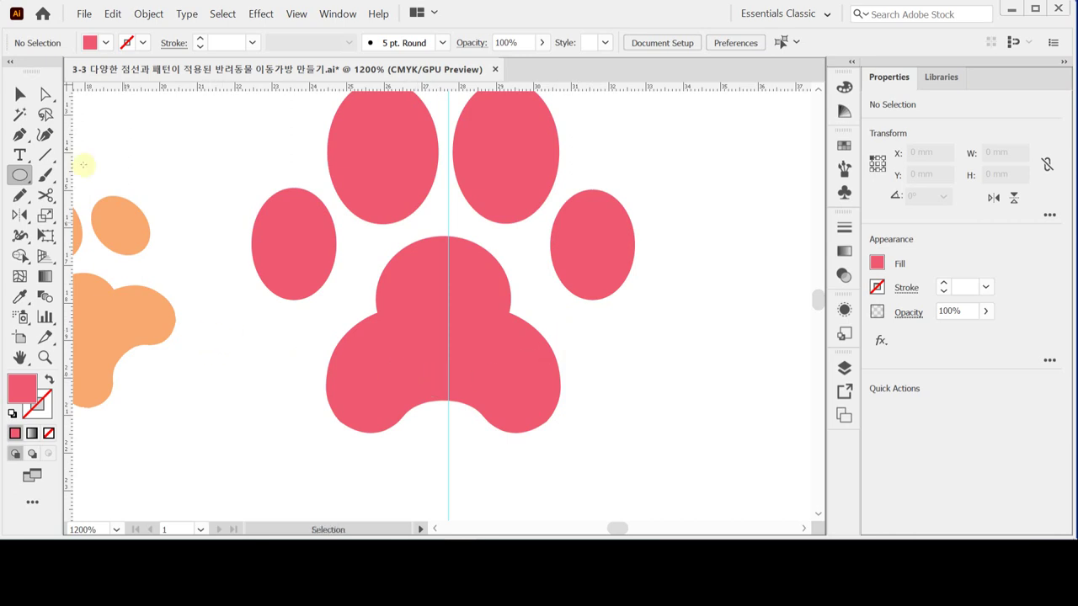
{"action": "left_click", "coordinate": [20, 133]}
{"action": "left_click", "coordinate": [455, 337], "text": "ctrl"}
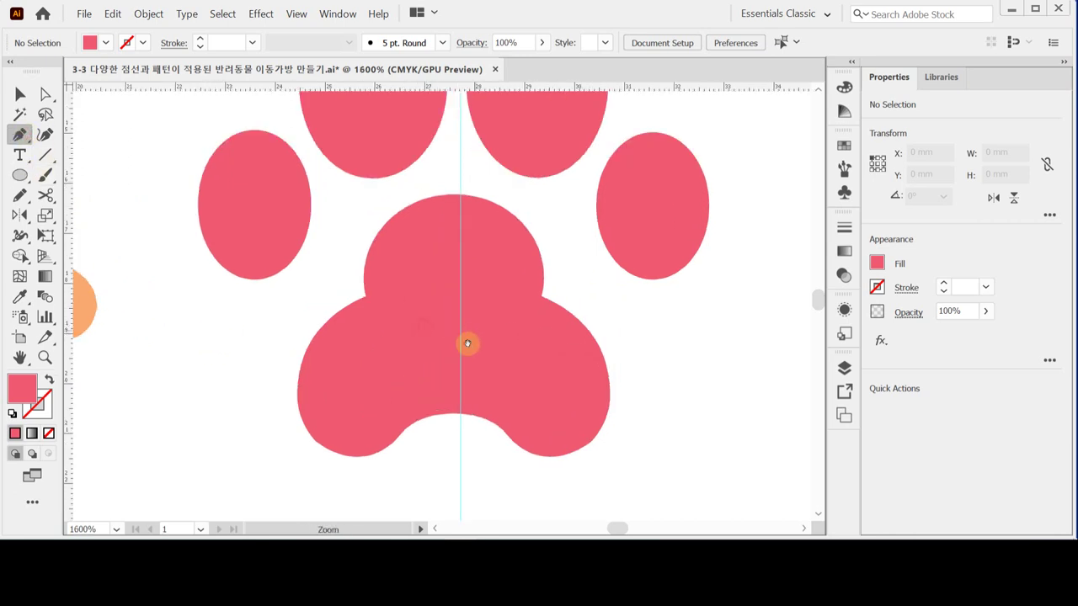
{"action": "scroll", "coordinate": [467, 343], "scroll_direction": "down", "scroll_amount": 1}
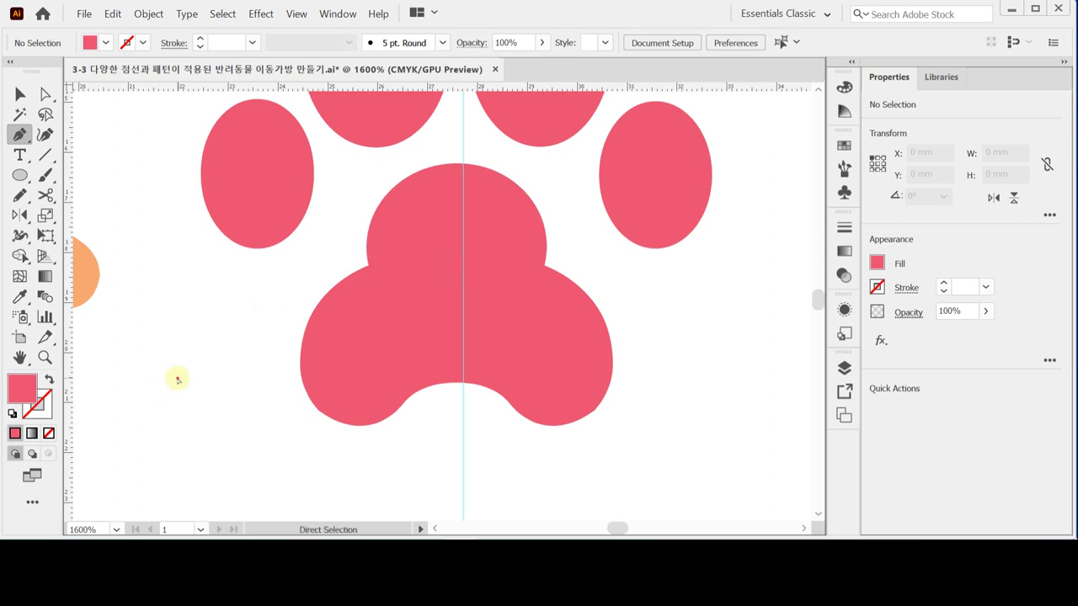
{"action": "key", "text": "d"}
{"action": "left_click", "coordinate": [463, 259]}
{"action": "left_click_drag", "start_coordinate": [357, 275], "coordinate": [308, 303]}
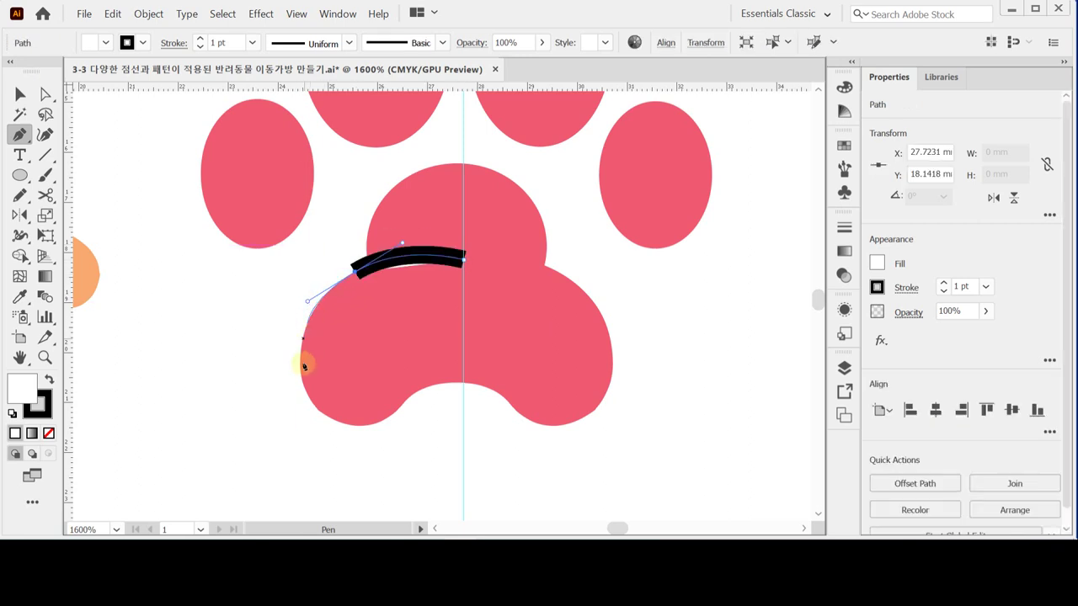
{"action": "mouse_move", "coordinate": [305, 393]}
{"action": "left_mouse_down"}
{"action": "mouse_move", "coordinate": [324, 428]}
{"action": "mouse_move", "coordinate": [317, 458]}
{"action": "left_mouse_up"}
{"action": "key", "text": "ctrl+z"}
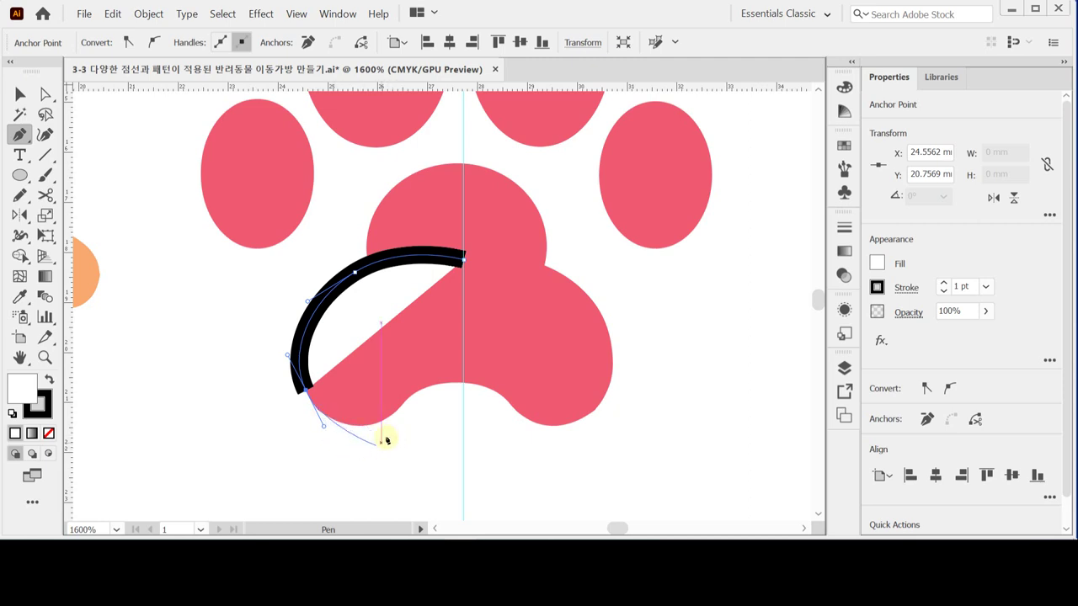
{"action": "mouse_move", "coordinate": [389, 419]}
{"action": "left_mouse_down"}
{"action": "mouse_move", "coordinate": [413, 392]}
{"action": "mouse_move", "coordinate": [417, 403]}
{"action": "mouse_move", "coordinate": [464, 384]}
{"action": "mouse_move", "coordinate": [517, 382]}
{"action": "left_mouse_up"}
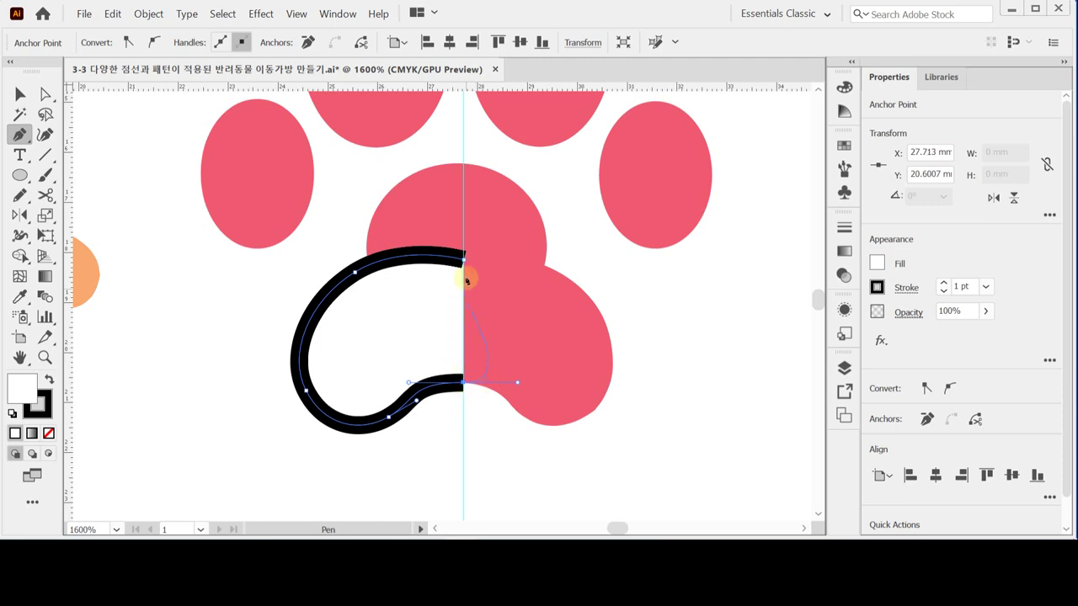
{"action": "left_click", "coordinate": [464, 383]}
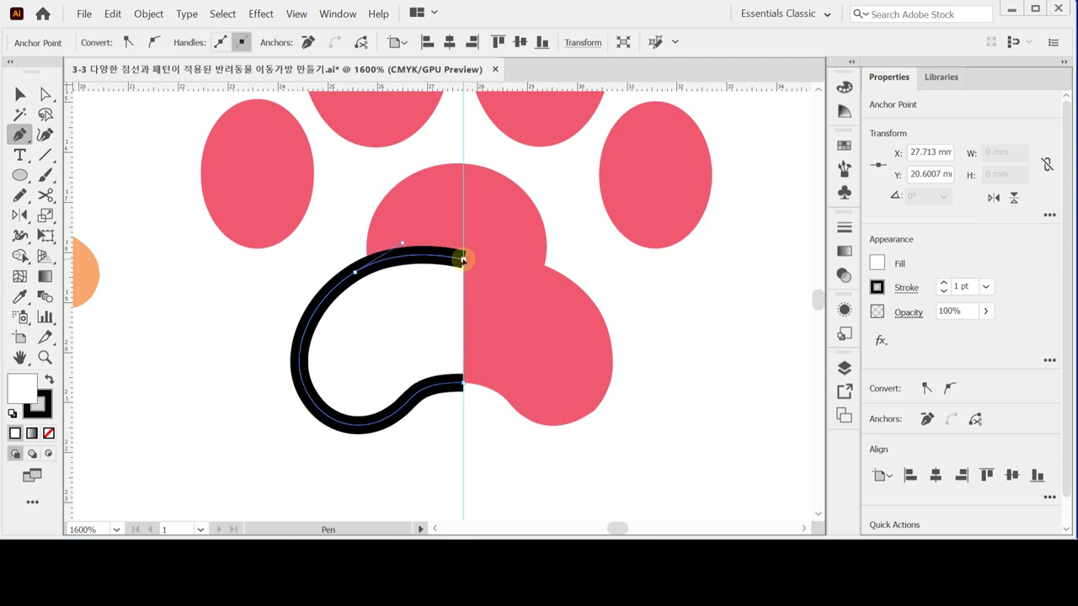
{"action": "left_click", "coordinate": [463, 261]}
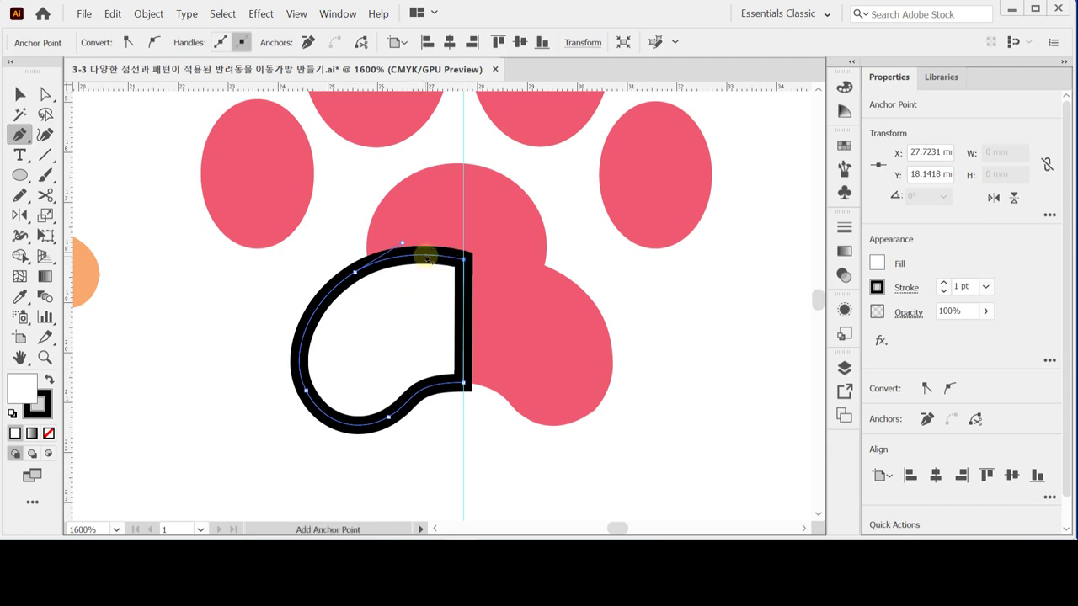
Match the traced half-pad to the pink, stroke-free fill of the paw and hide the locked reference layer.
{"action": "key", "text": "i"}
{"action": "left_click", "coordinate": [426, 219]}
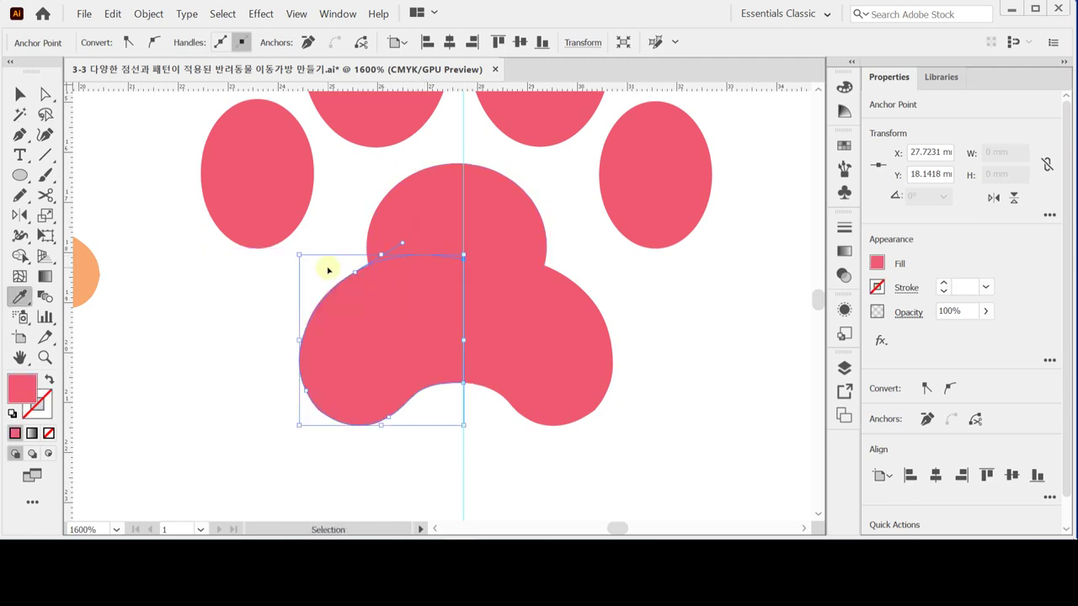
{"action": "key", "text": "ctrl+shift+a"}
{"action": "left_click", "coordinate": [846, 371]}
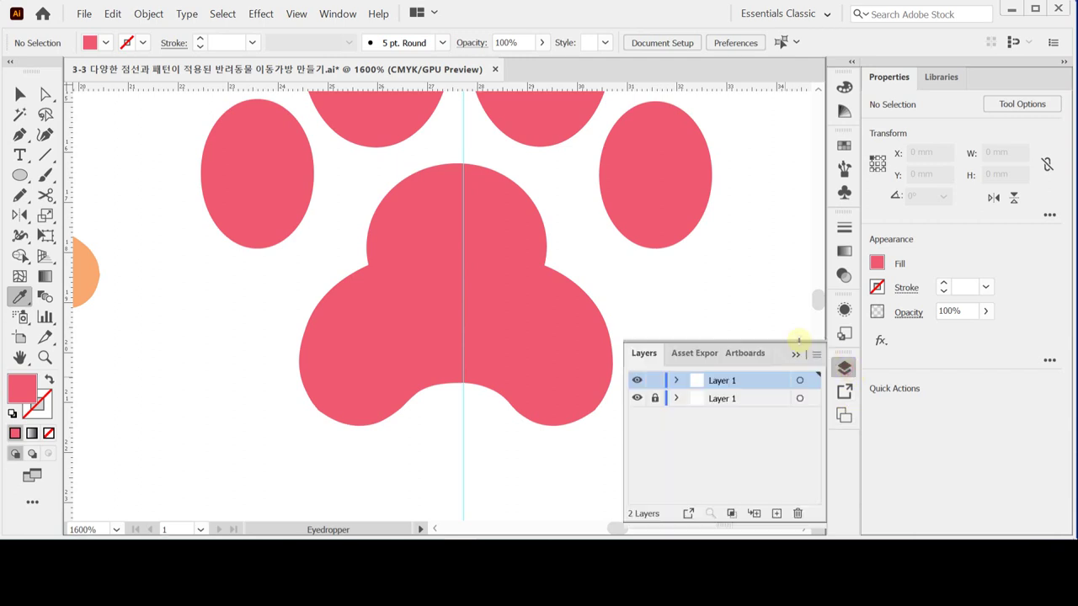
{"action": "left_click", "coordinate": [846, 370]}
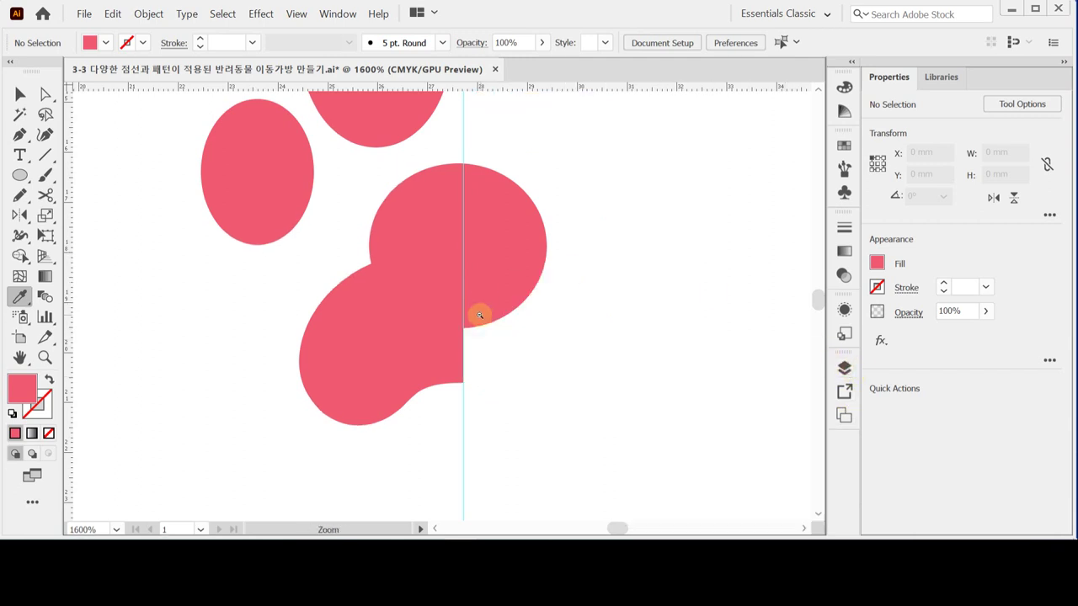
Reflect a copy of the two left toes and the half-pad across the Vertical axis at the centre guide.
{"action": "left_click", "coordinate": [479, 315], "text": "alt"}
{"action": "left_click", "coordinate": [466, 281], "text": "alt"}
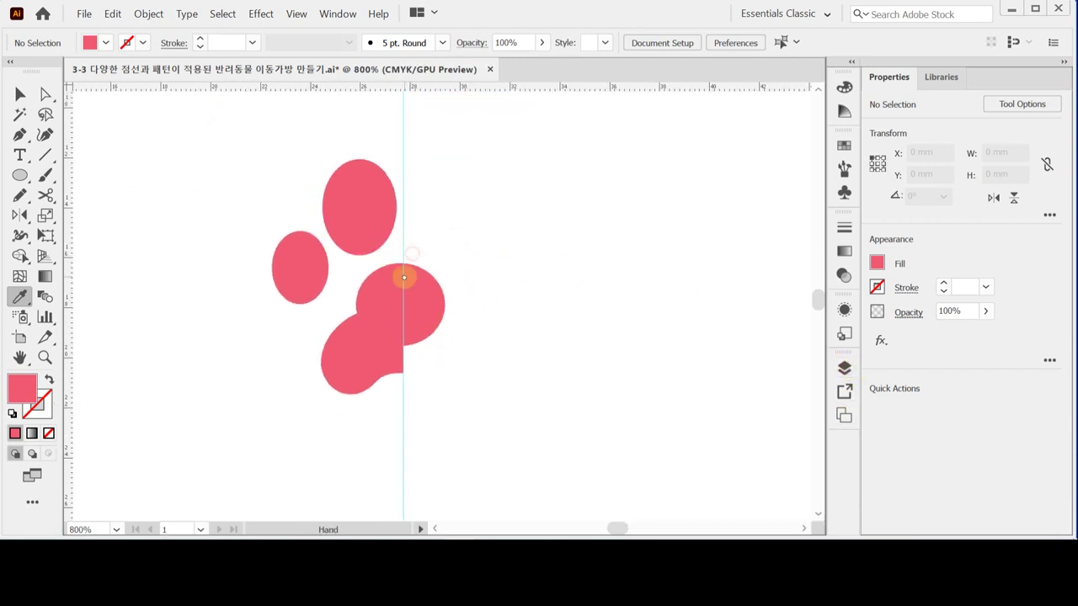
{"action": "key", "text": "v"}
{"action": "left_click_drag", "start_coordinate": [245, 157], "coordinate": [352, 386]}
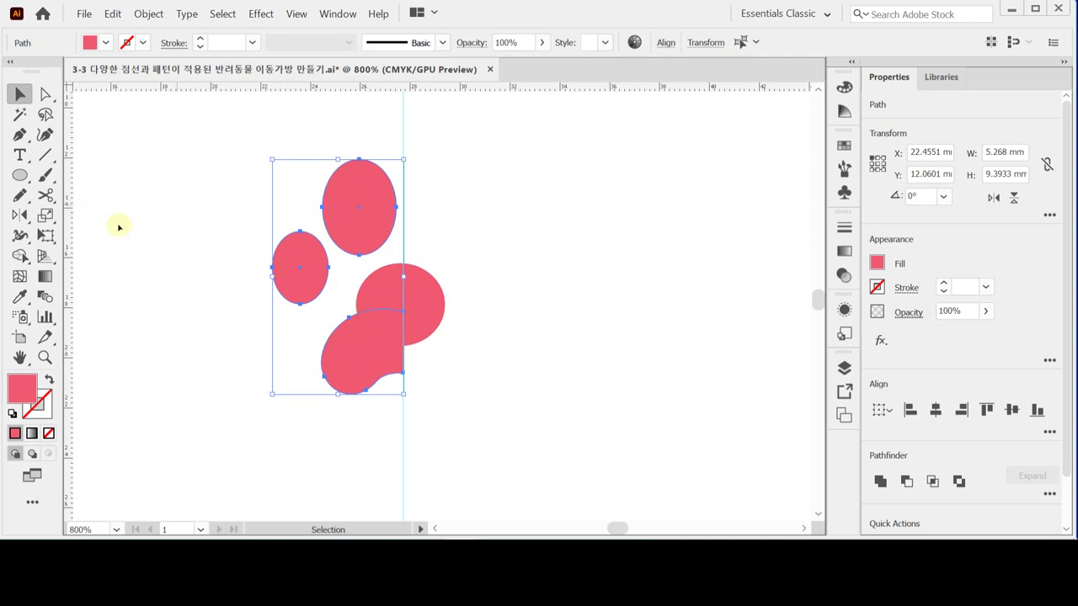
{"action": "left_click_drag", "start_coordinate": [16, 212], "coordinate": [79, 234]}
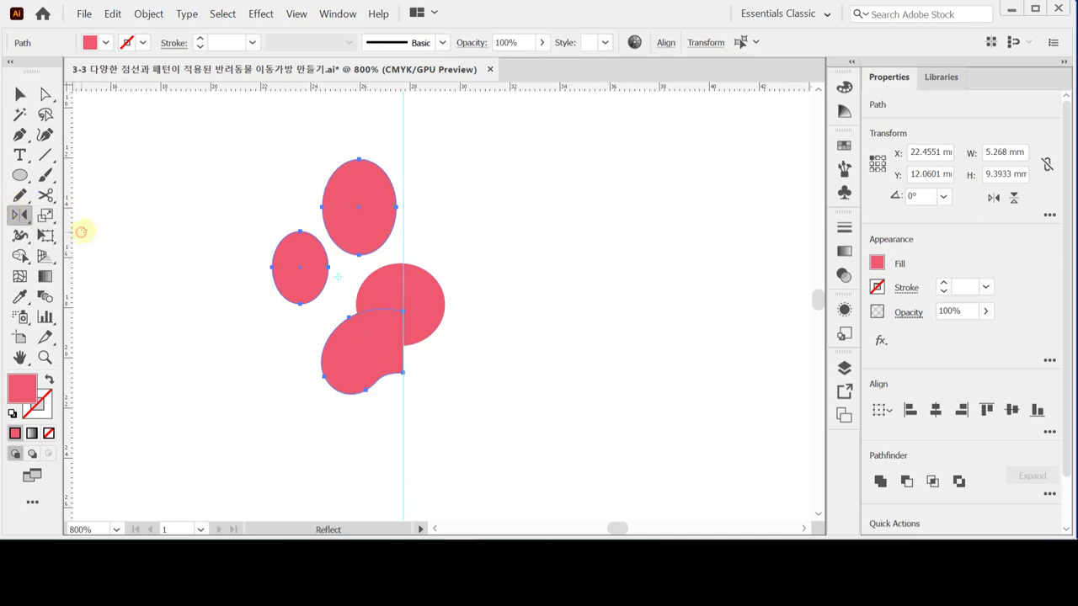
{"action": "left_click", "coordinate": [404, 312]}
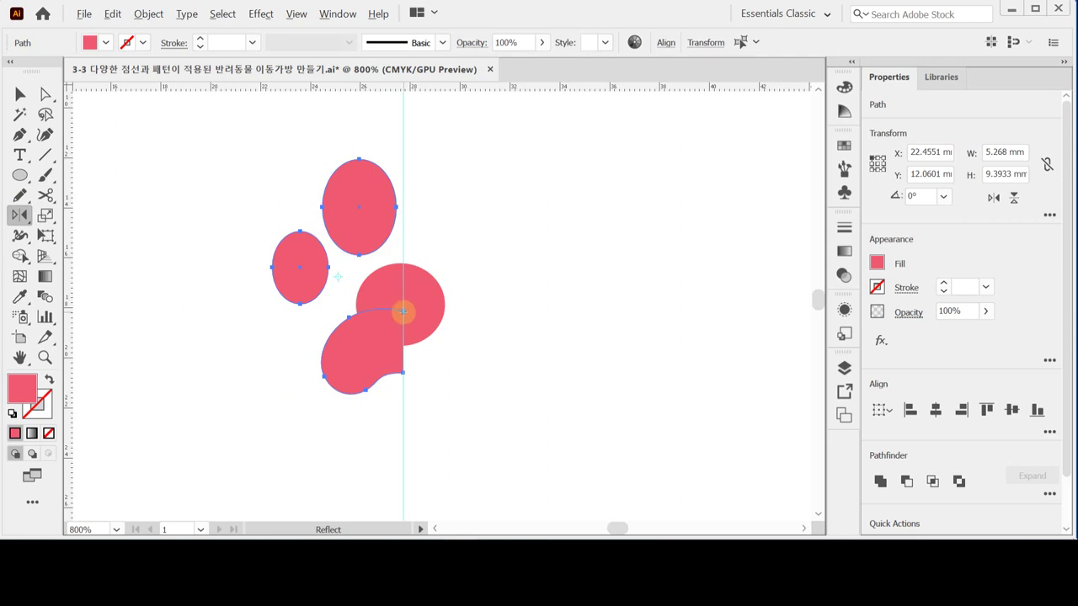
{"action": "left_click", "coordinate": [403, 312], "text": "alt"}
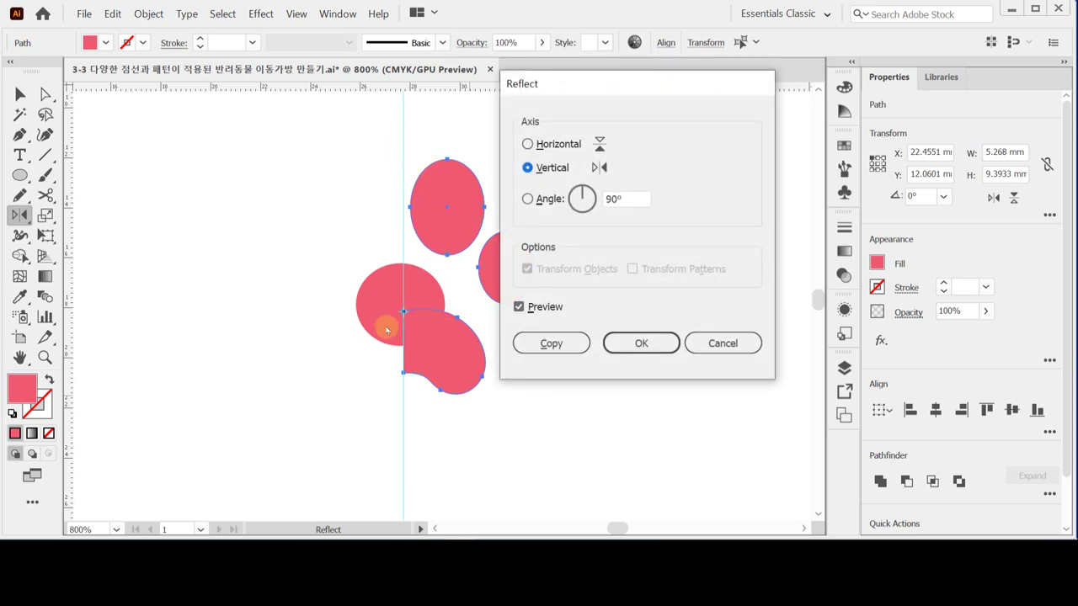
{"action": "left_click", "coordinate": [551, 344]}
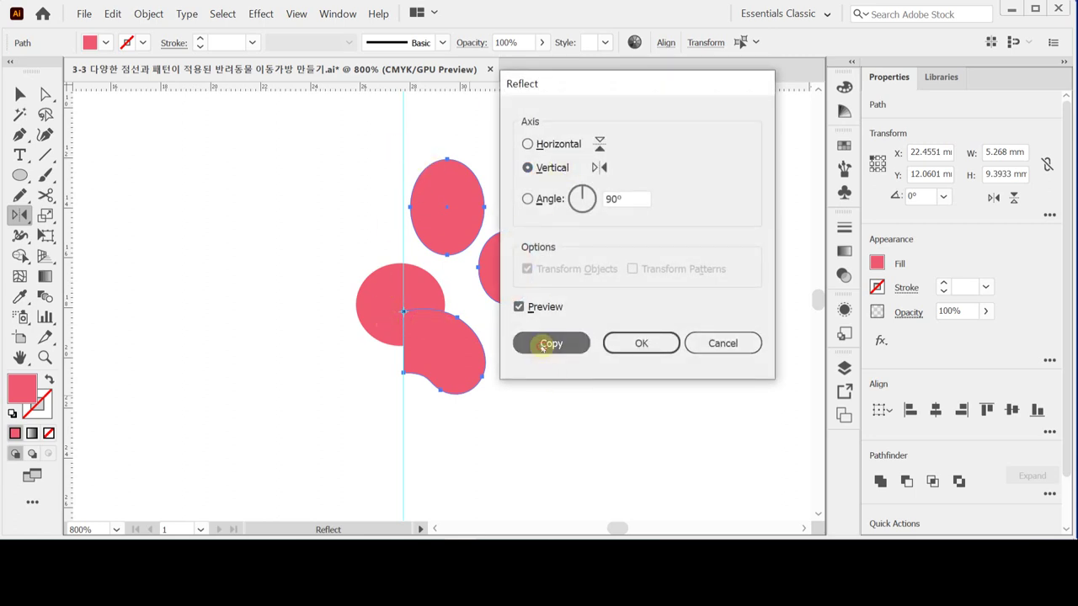
{"action": "left_click", "coordinate": [568, 351]}
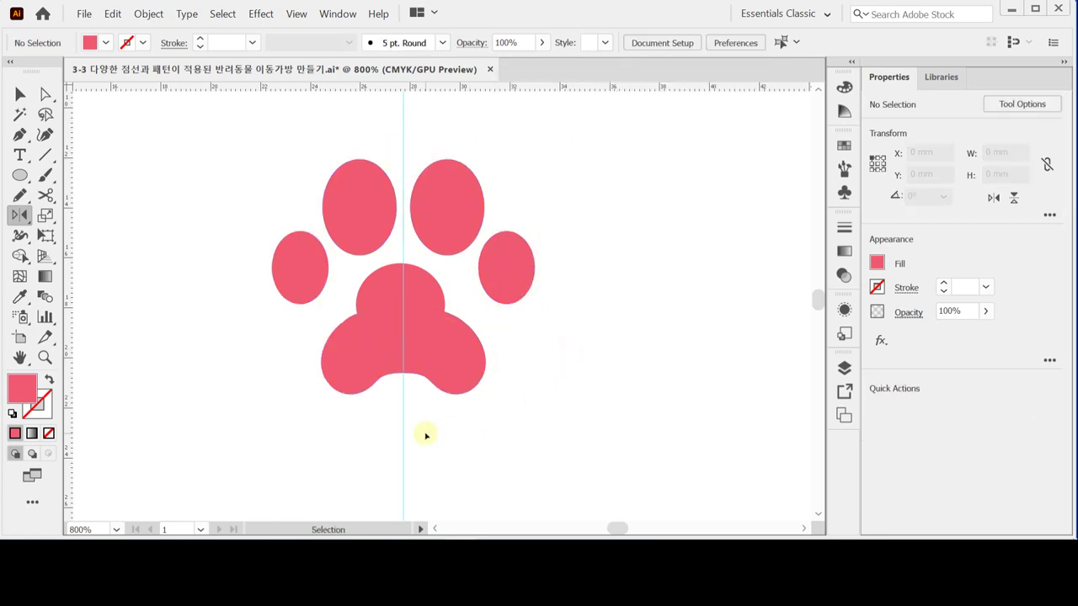
Centre the pad's top ellipse on the vertical guide and unite it with both half-pad shapes.
{"action": "left_click", "coordinate": [388, 289], "text": "ctrl"}
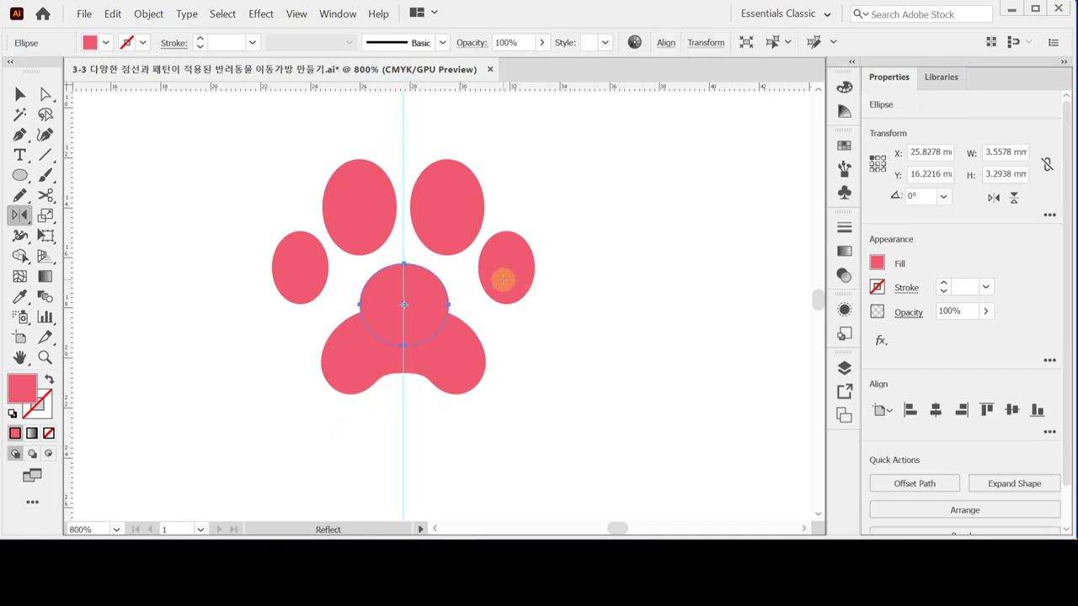
{"action": "left_click", "coordinate": [436, 432], "text": "ctrl"}
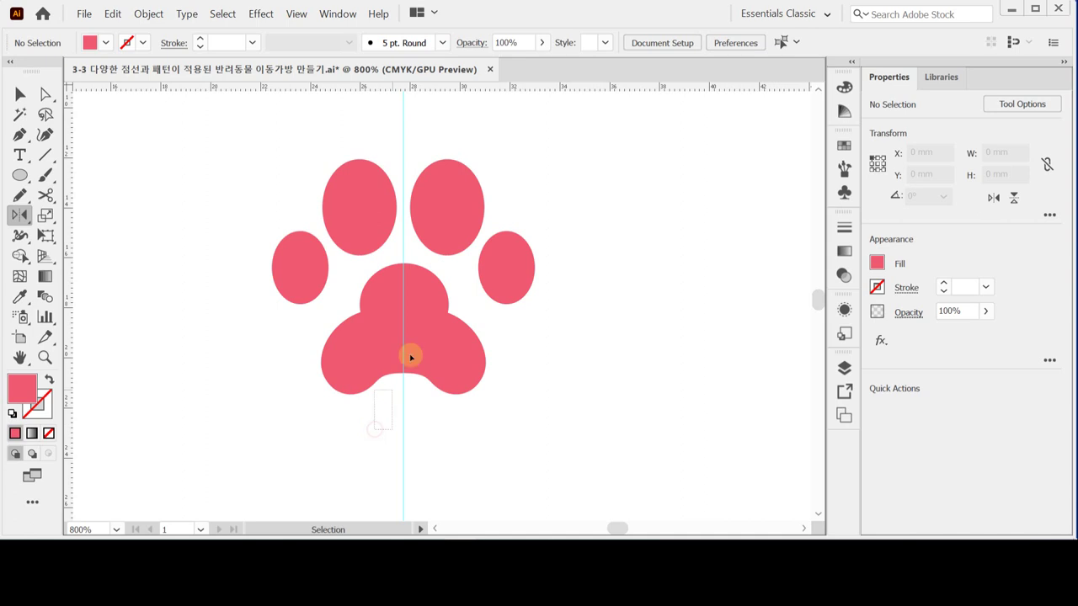
{"action": "left_click", "coordinate": [467, 330], "text": "ctrl"}
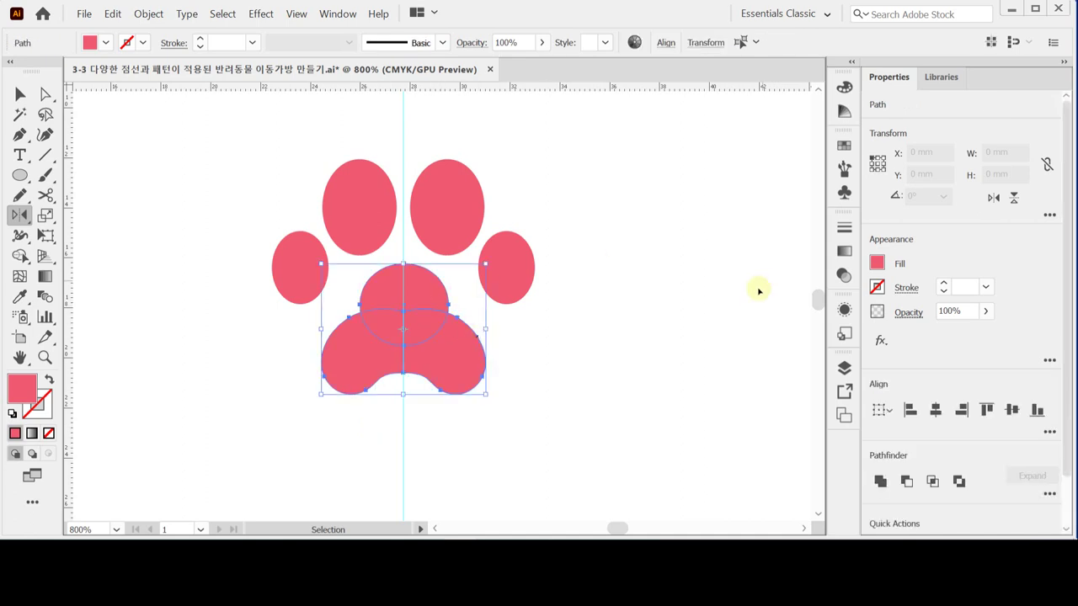
{"action": "left_click", "coordinate": [880, 481]}
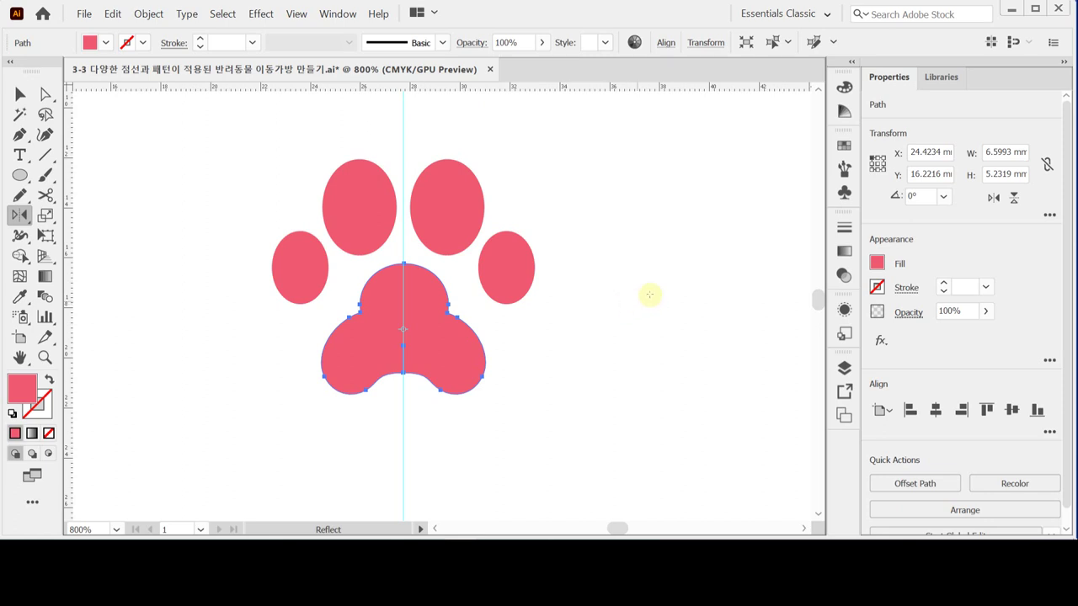
Display the CMYK fill values of the united pad in a floating, fully expanded Color panel.
{"action": "left_click_drag", "start_coordinate": [845, 87], "coordinate": [683, 98]}
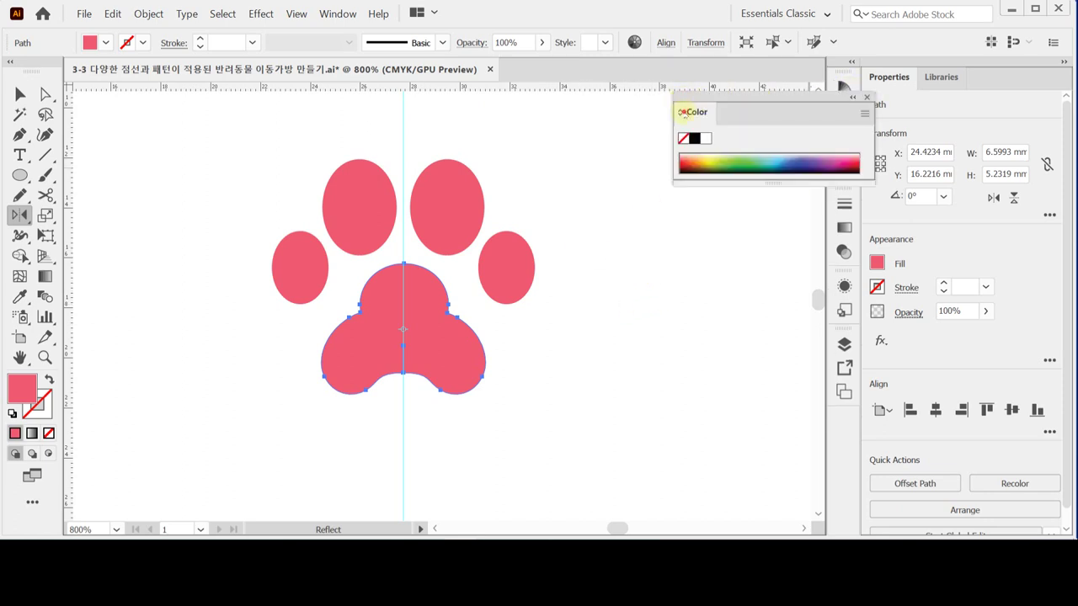
{"action": "left_click", "coordinate": [682, 112]}
{"action": "left_click_drag", "start_coordinate": [690, 97], "coordinate": [617, 88]}
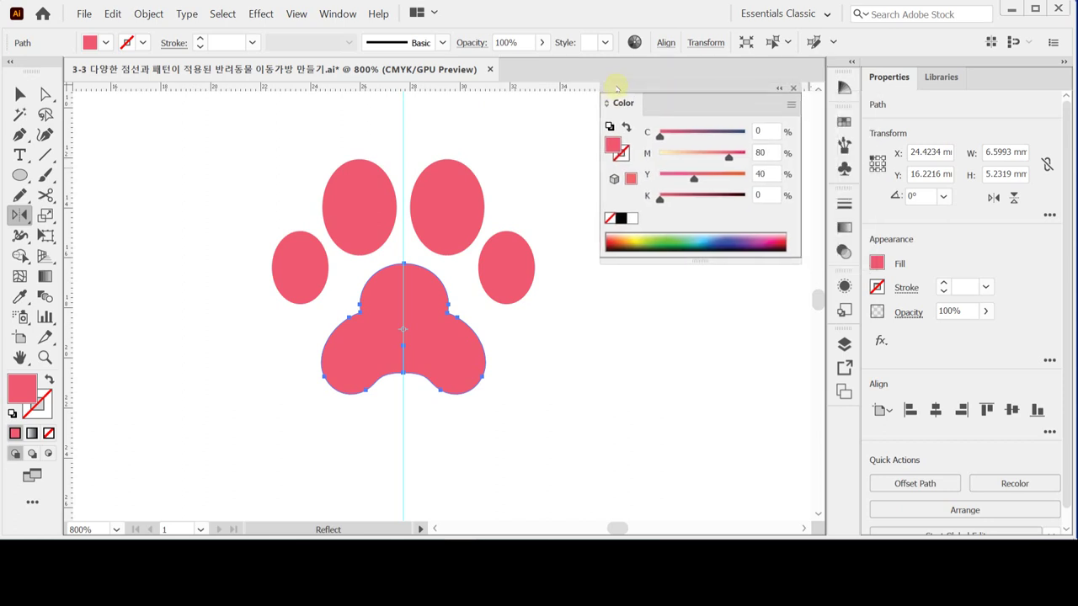
{"action": "left_click_drag", "start_coordinate": [680, 101], "coordinate": [679, 98]}
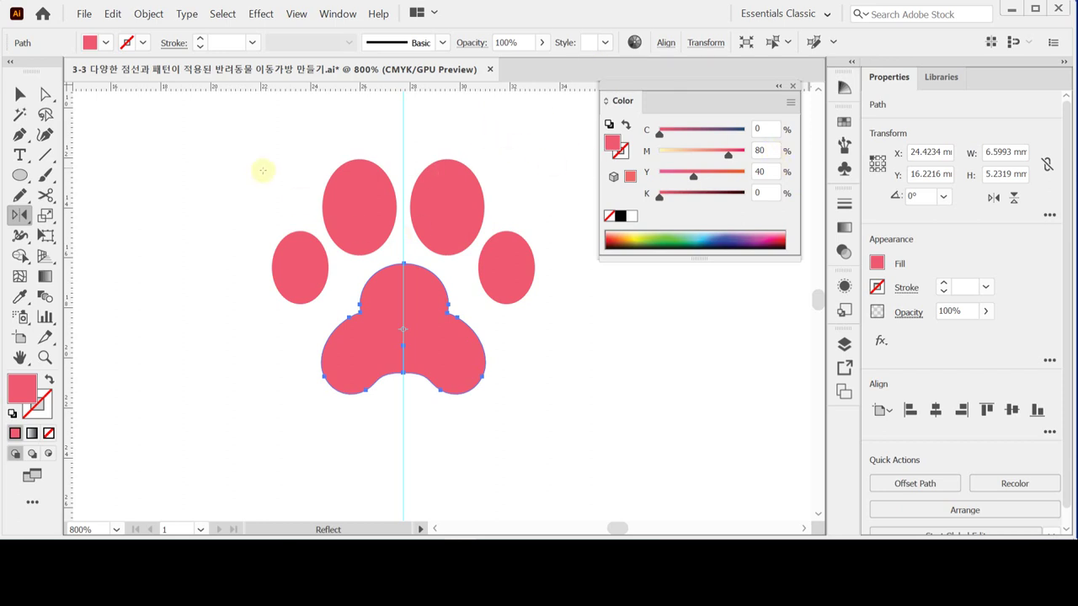
Group the four toes and the united main pad into one paw object.
{"action": "key", "text": "ctrl+shift+a"}
{"action": "key", "text": "v"}
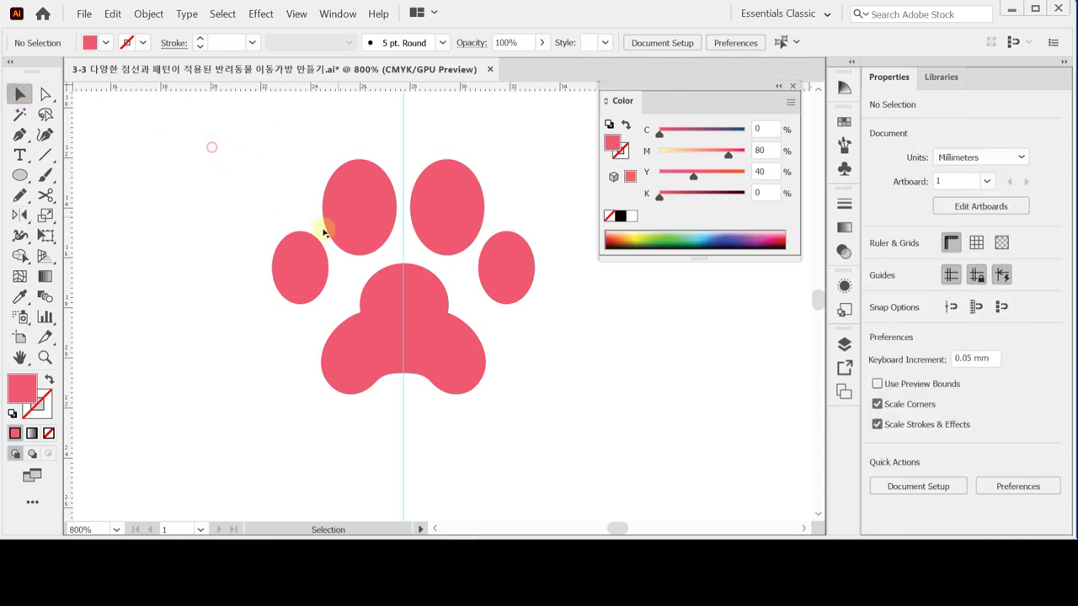
{"action": "left_click_drag", "start_coordinate": [253, 168], "coordinate": [534, 370]}
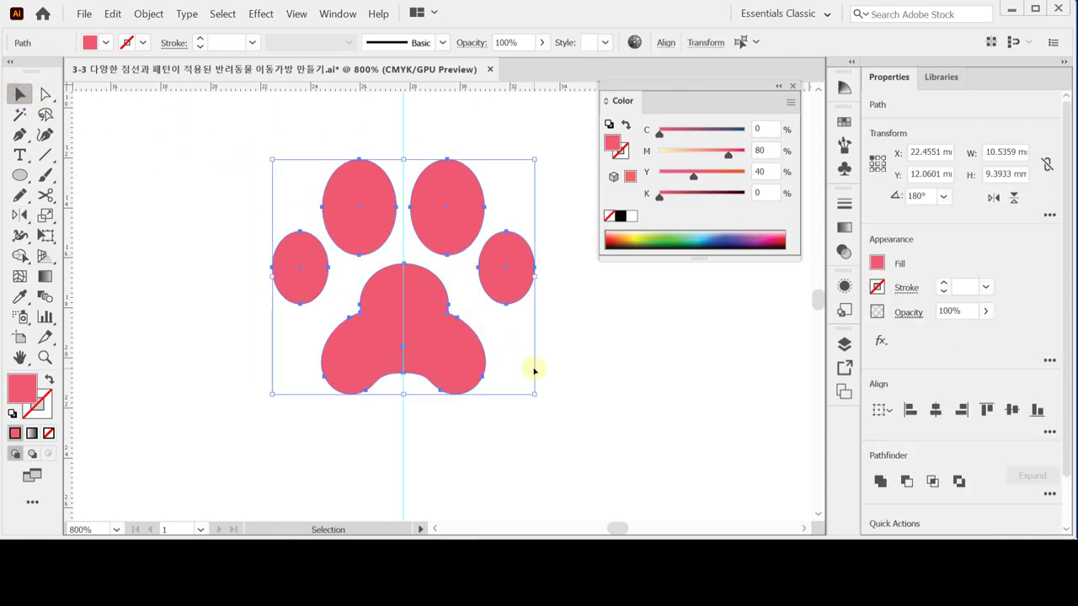
{"action": "key", "text": "ctrl+g"}
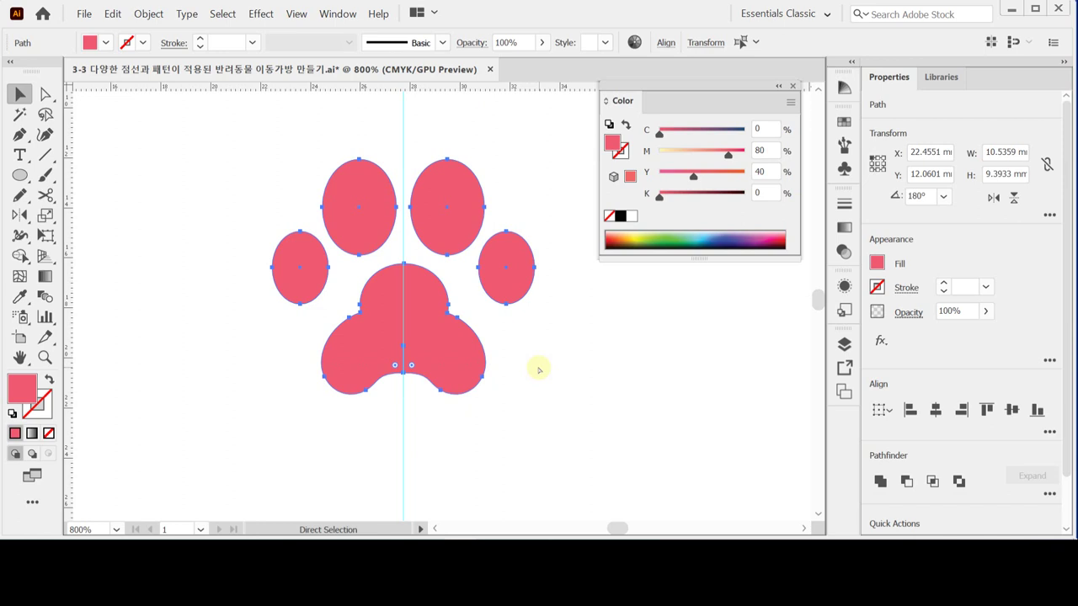
{"action": "left_click", "coordinate": [460, 350], "text": "shift"}
{"action": "left_click", "coordinate": [459, 350], "text": "shift"}
{"action": "left_click", "coordinate": [459, 349], "text": "shift"}
{"action": "left_click", "coordinate": [459, 348], "text": "shift"}
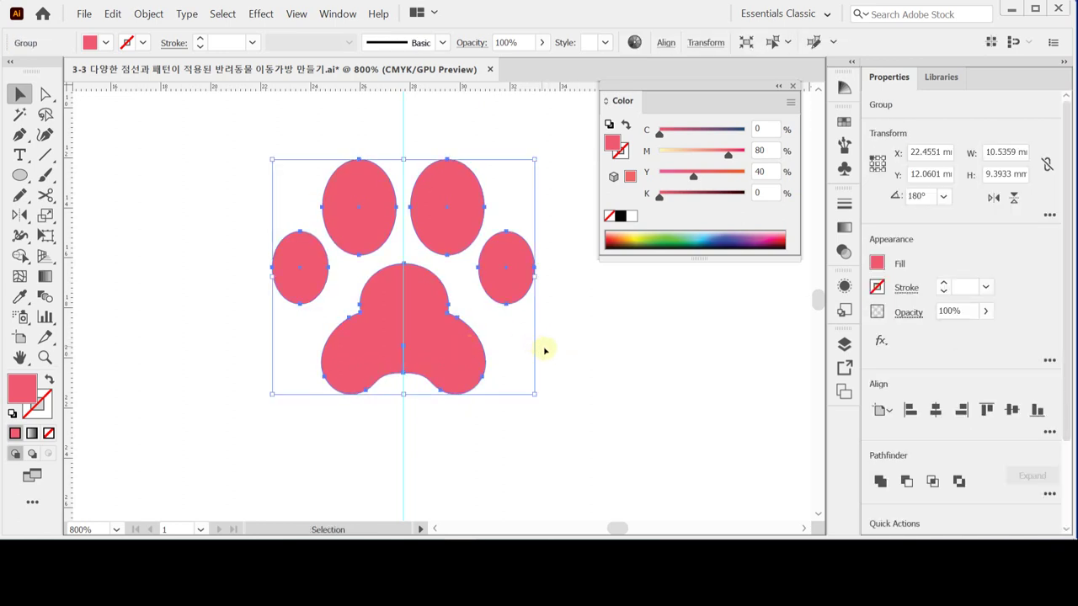
Make a copy of the grouped pink paw scaled uniformly to 60%.
{"action": "left_click", "coordinate": [470, 362], "text": "shift"}
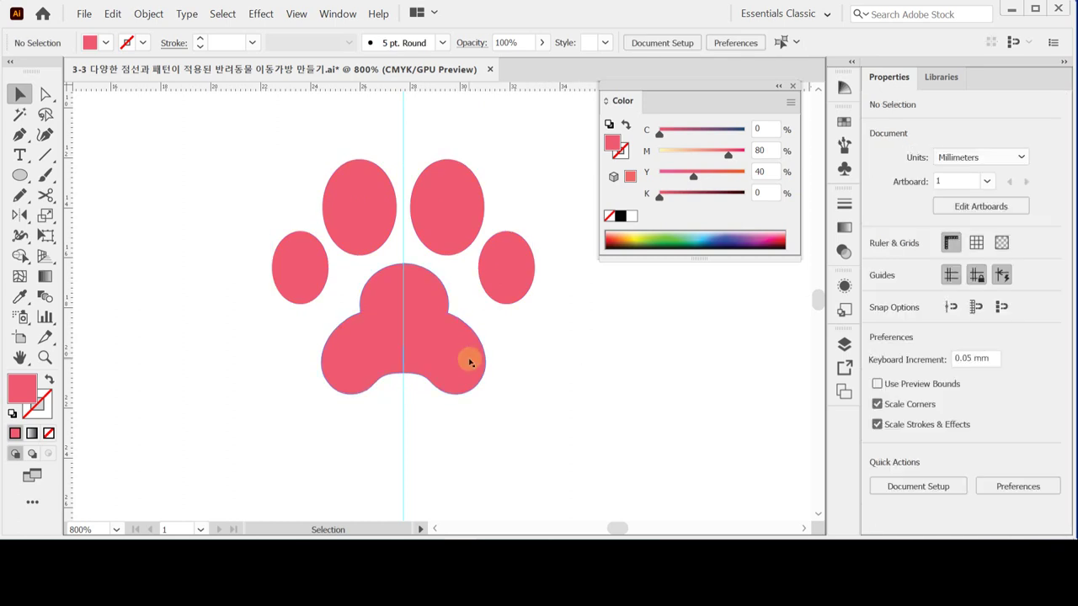
{"action": "left_click", "coordinate": [471, 362], "text": "shift"}
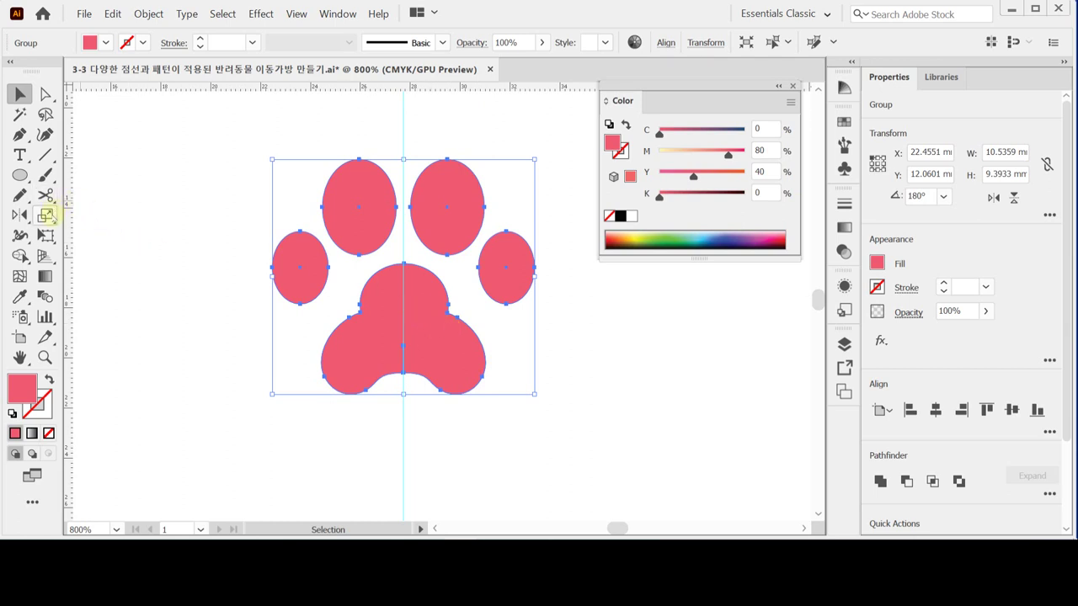
{"action": "double_click", "coordinate": [46, 216]}
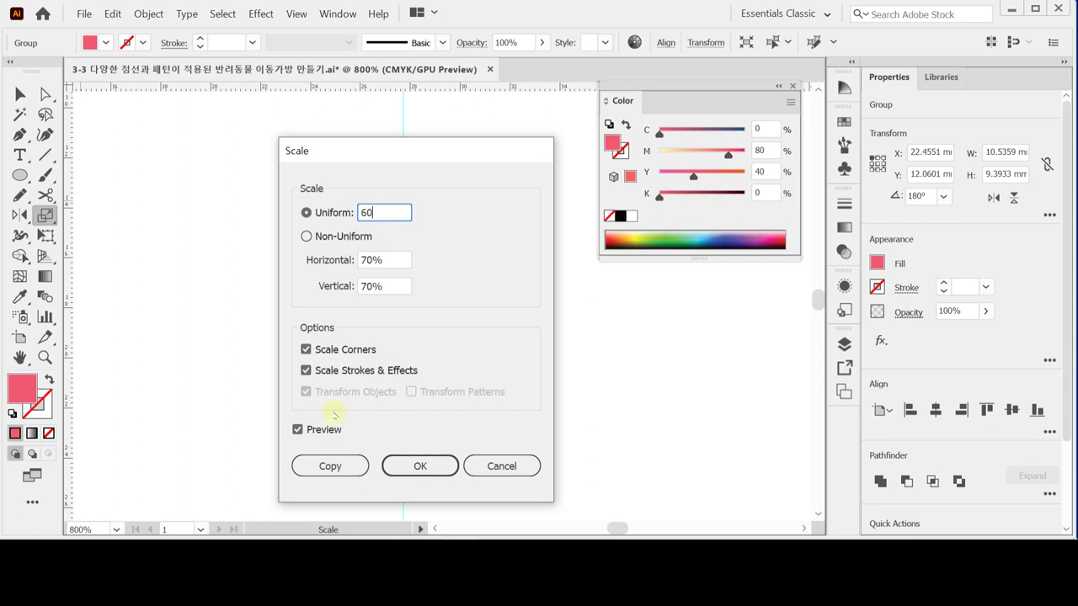
{"action": "left_click", "coordinate": [330, 465]}
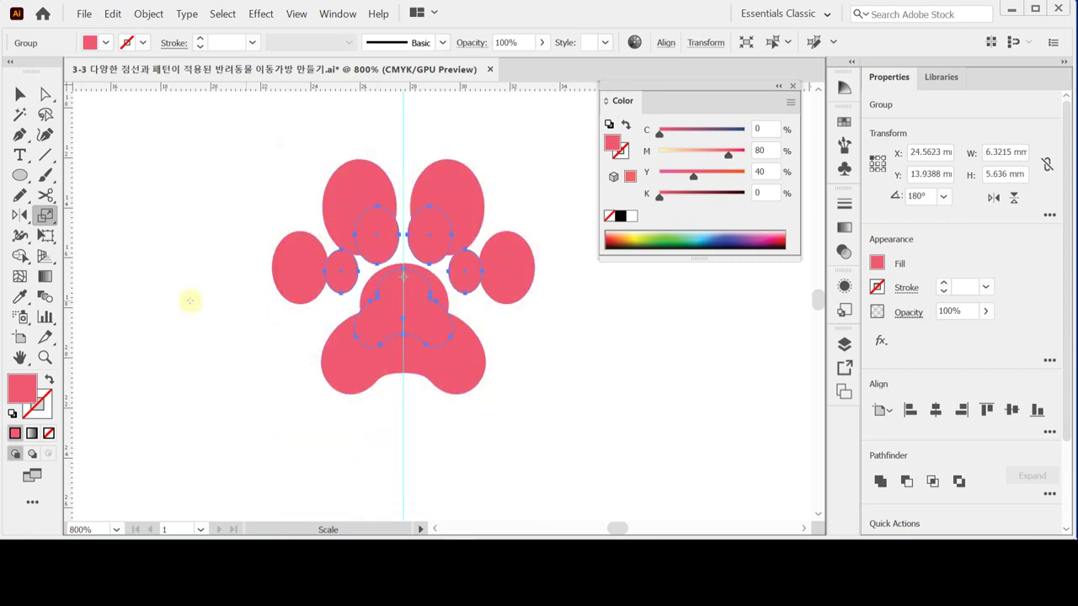
Rotate the small paw copy by 45° and move it clear of the large paw, to its left.
{"action": "left_click", "coordinate": [20, 216]}
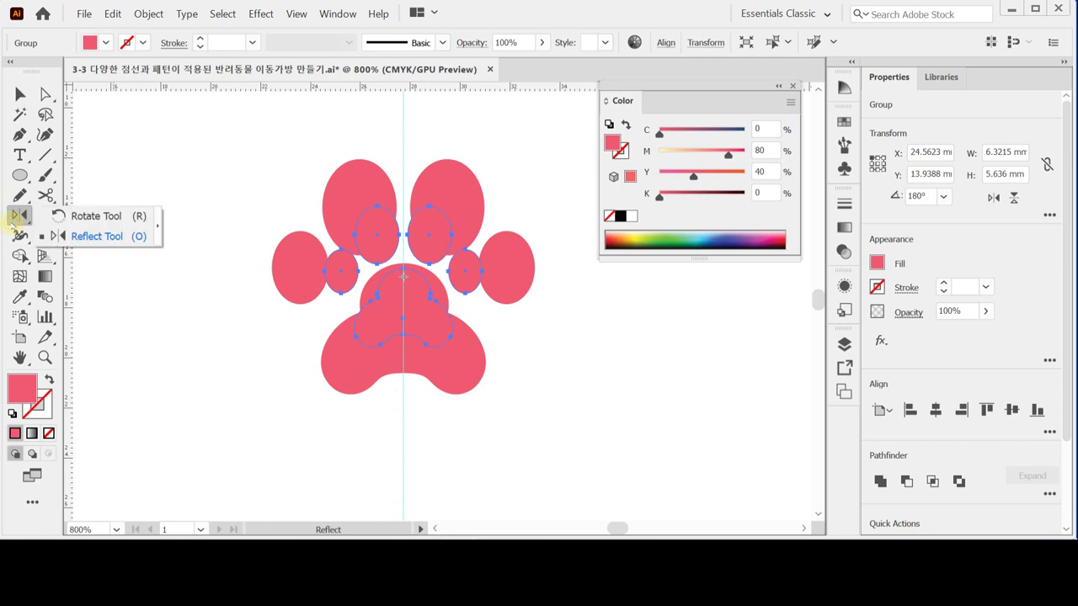
{"action": "left_click", "coordinate": [78, 216]}
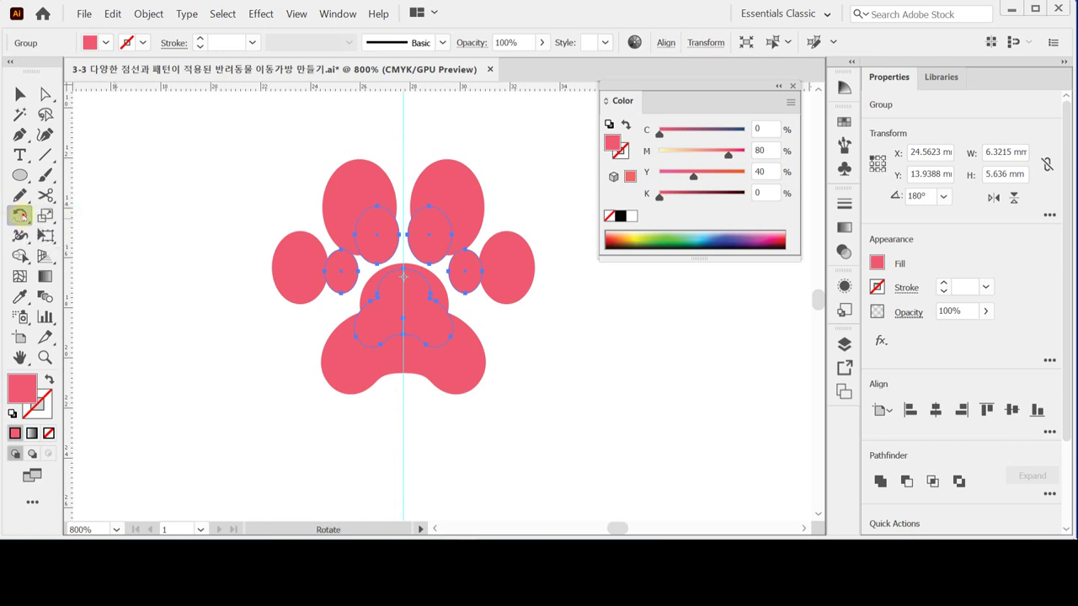
{"action": "double_click", "coordinate": [20, 216]}
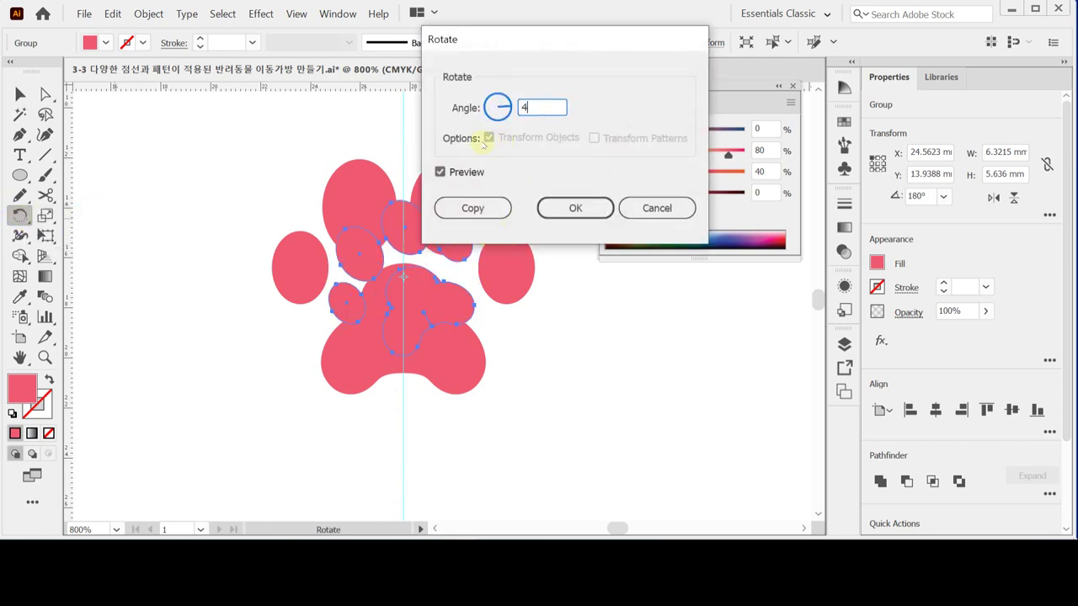
{"action": "left_click", "coordinate": [543, 215]}
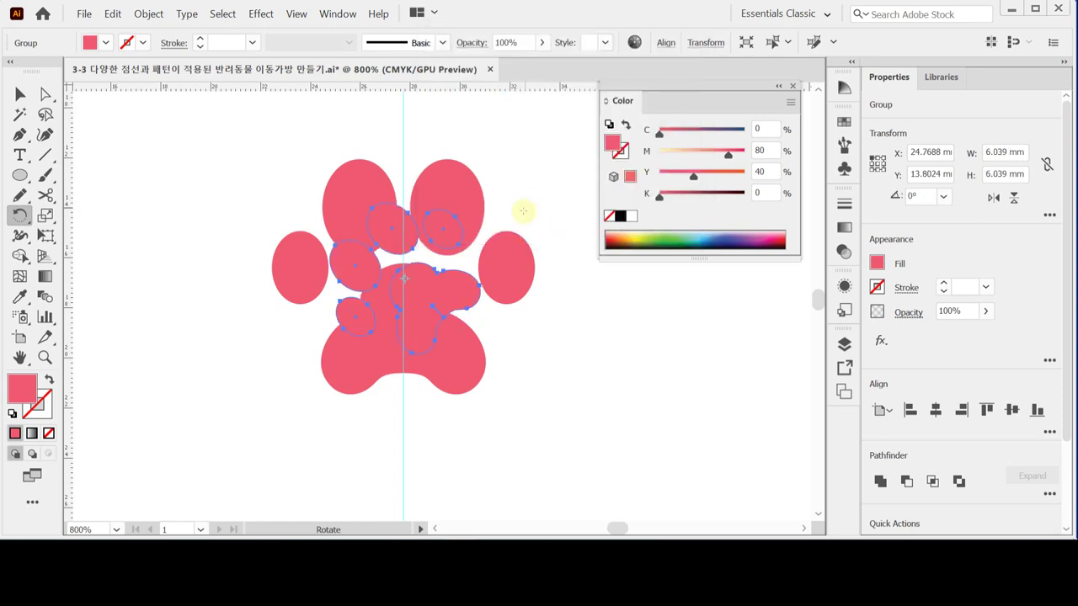
{"action": "left_click_drag", "start_coordinate": [383, 334], "coordinate": [458, 370]}
{"action": "left_click_drag", "start_coordinate": [512, 345], "coordinate": [294, 340]}
Recolour the small paw by sampling the orange swatch beside the artboard (C 0, M 40, Y 60, K 0).
{"action": "scroll", "coordinate": [322, 325], "scroll_direction": "down", "scroll_amount": 2}
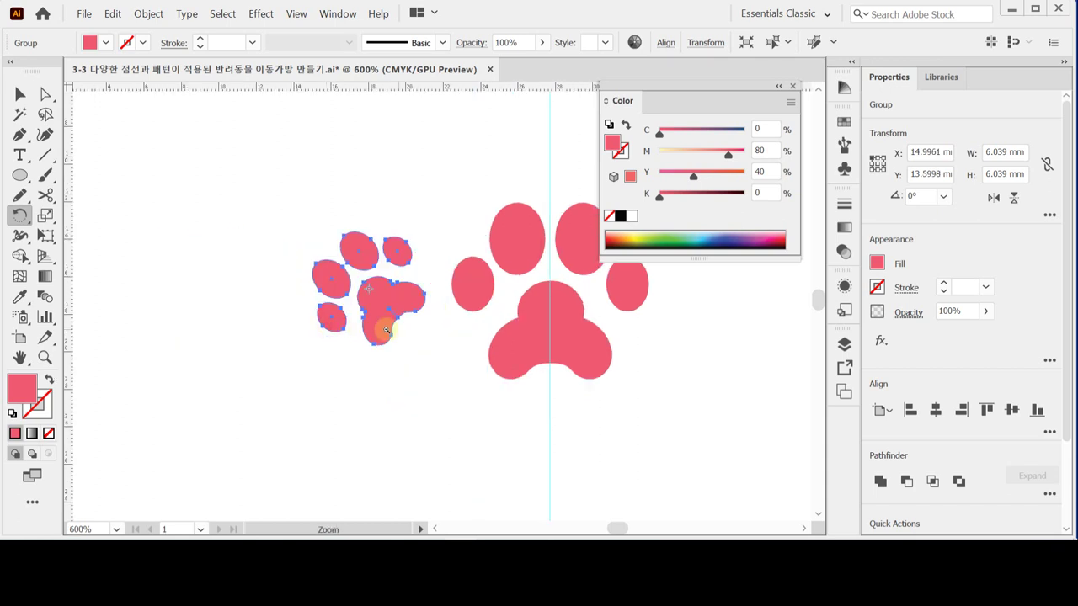
{"action": "key", "text": "i"}
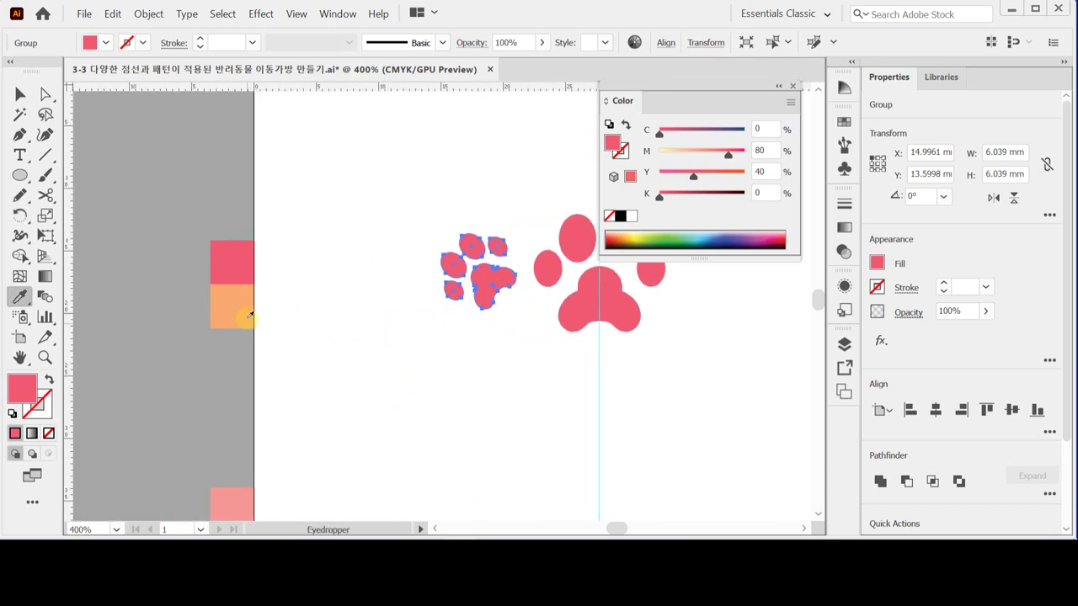
{"action": "left_click", "coordinate": [244, 307]}
{"action": "left_click", "coordinate": [373, 336], "text": "ctrl"}
{"action": "scroll", "coordinate": [509, 294], "scroll_direction": "up", "scroll_amount": 2}
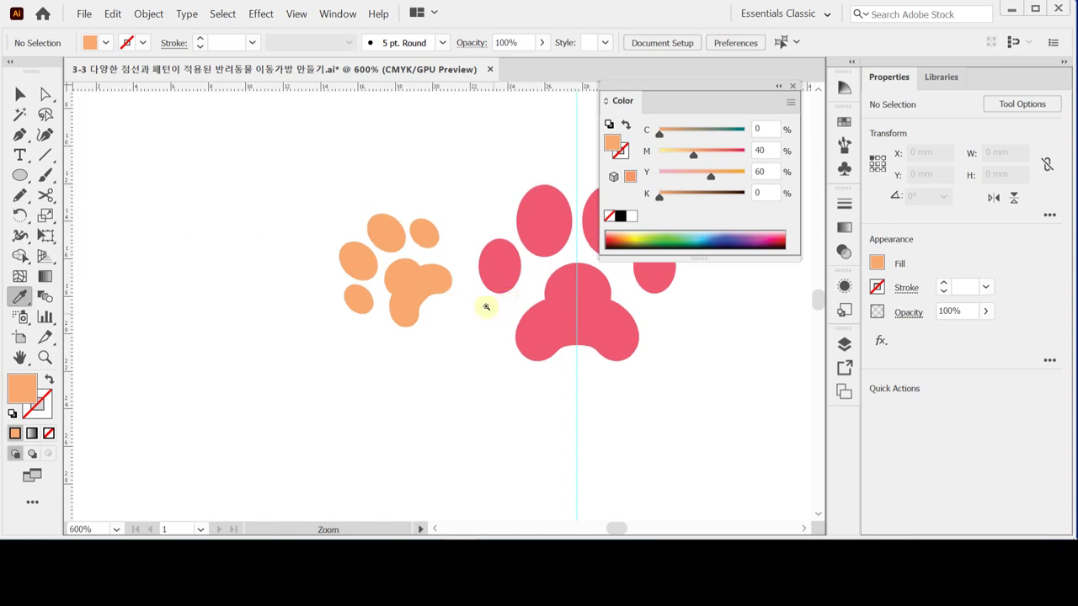
Average the outer anchor points of the narrow slit in the orange paw's main pad along both axes.
{"action": "left_click", "coordinate": [445, 294], "text": "ctrl"}
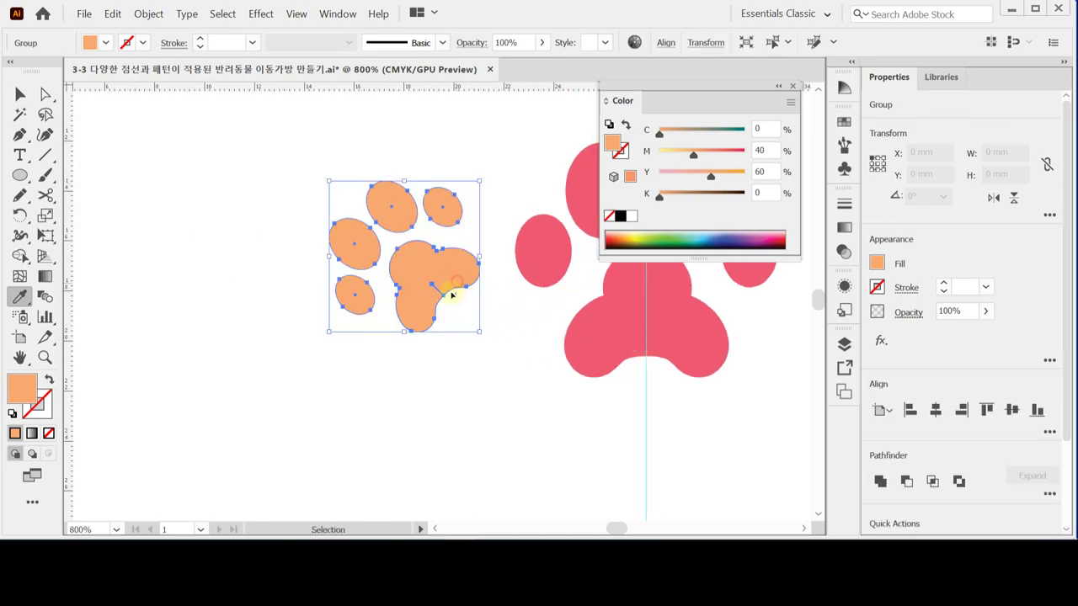
{"action": "scroll", "coordinate": [442, 297], "scroll_direction": "up", "scroll_amount": 2}
{"action": "scroll", "coordinate": [402, 304], "scroll_direction": "up", "scroll_amount": 2}
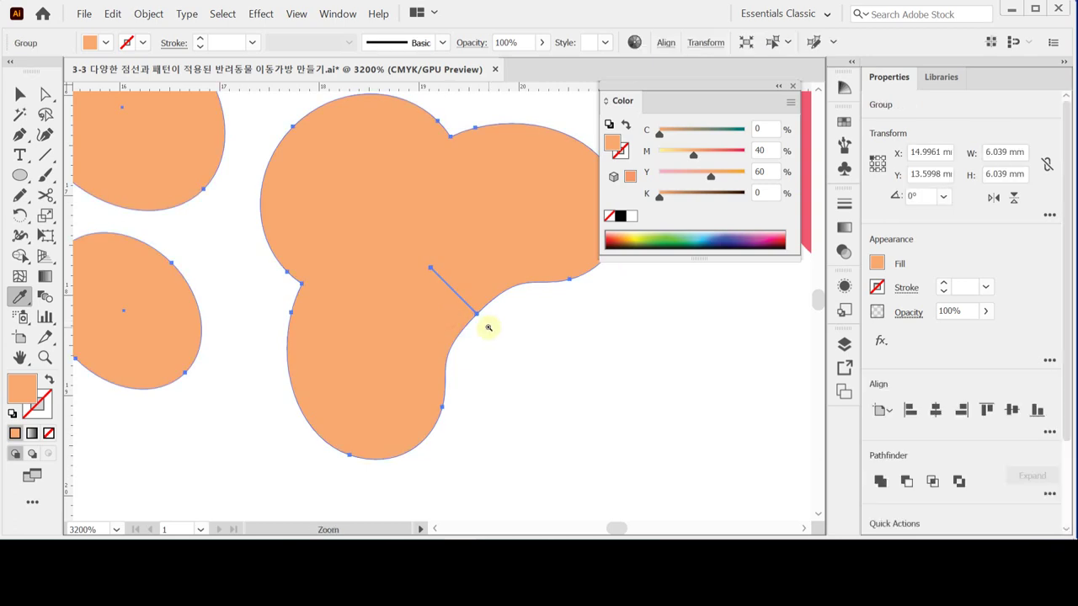
{"action": "scroll", "coordinate": [486, 325], "scroll_direction": "up", "scroll_amount": 1}
{"action": "left_click", "coordinate": [46, 94]}
{"action": "left_click", "coordinate": [432, 324]}
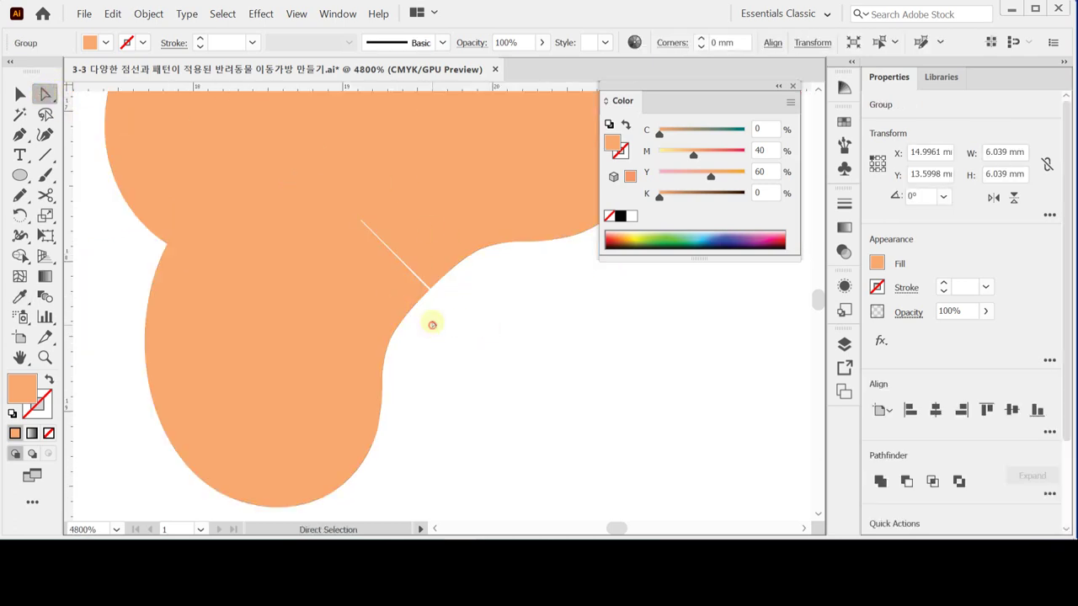
{"action": "left_click", "coordinate": [444, 278]}
{"action": "right_click", "coordinate": [458, 289]}
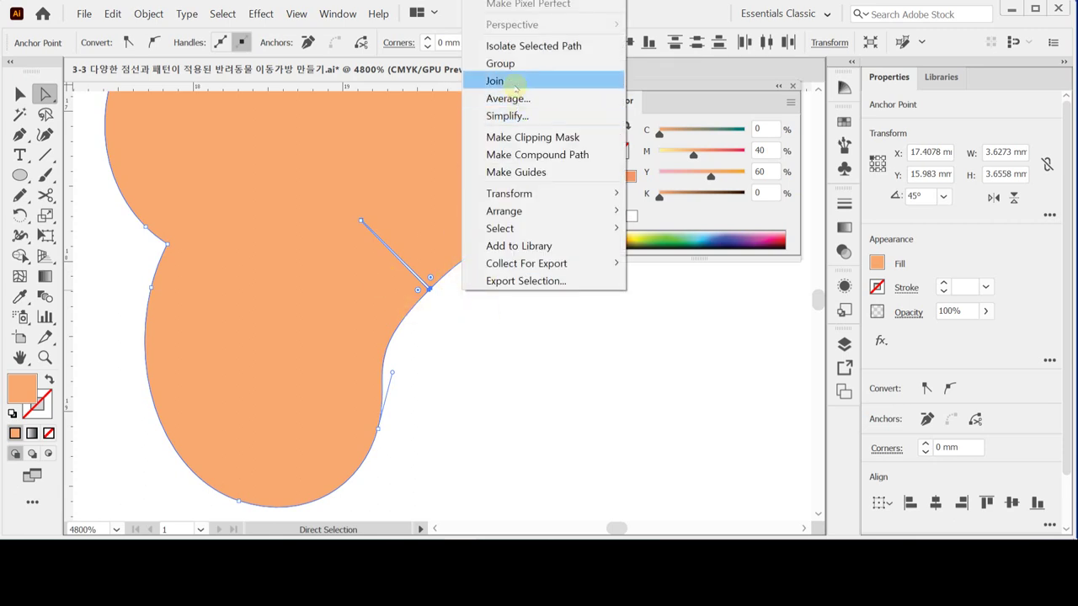
{"action": "left_click_drag", "start_coordinate": [412, 330], "coordinate": [450, 265]}
{"action": "right_click", "coordinate": [451, 254]}
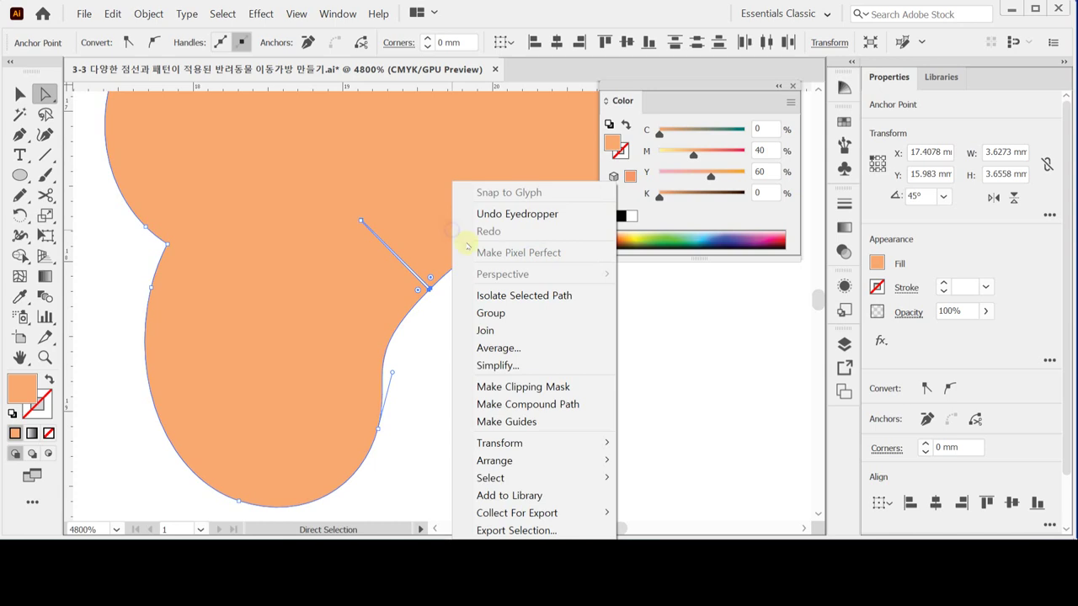
{"action": "left_click", "coordinate": [530, 348]}
{"action": "left_click", "coordinate": [150, 249]}
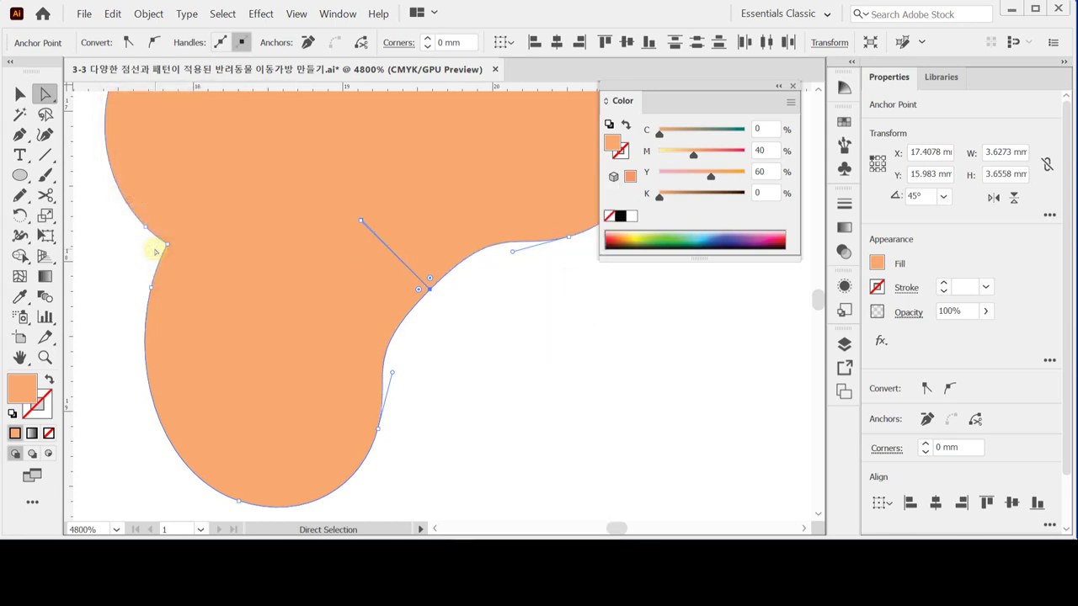
In outline view, average the slit's inner end anchor points on the orange pad along both axes, and return to preview.
{"action": "left_click_drag", "start_coordinate": [464, 319], "coordinate": [399, 254]}
{"action": "key", "text": "ctrl+y"}
{"action": "left_click", "coordinate": [480, 315]}
{"action": "right_click", "coordinate": [399, 254]}
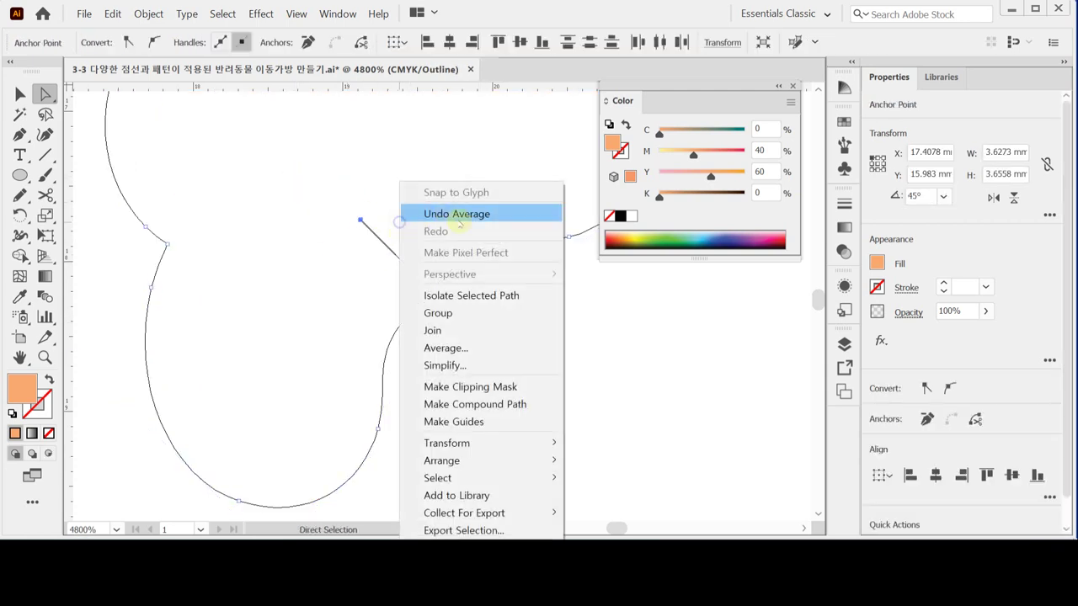
{"action": "left_click", "coordinate": [469, 347]}
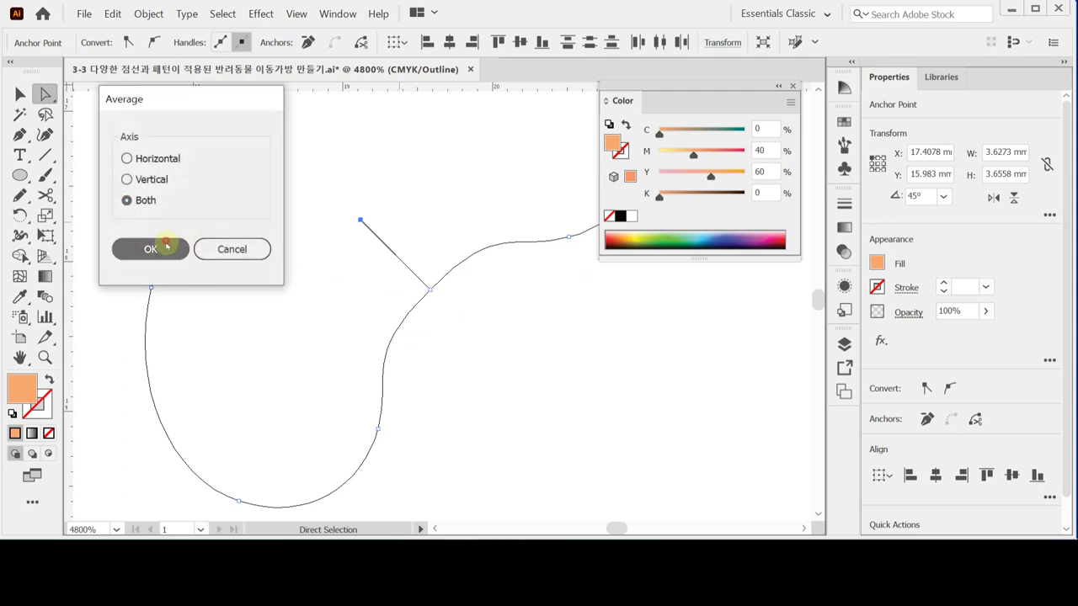
{"action": "left_click", "coordinate": [158, 248]}
{"action": "left_click", "coordinate": [510, 325]}
{"action": "key", "text": "ctrl+y"}
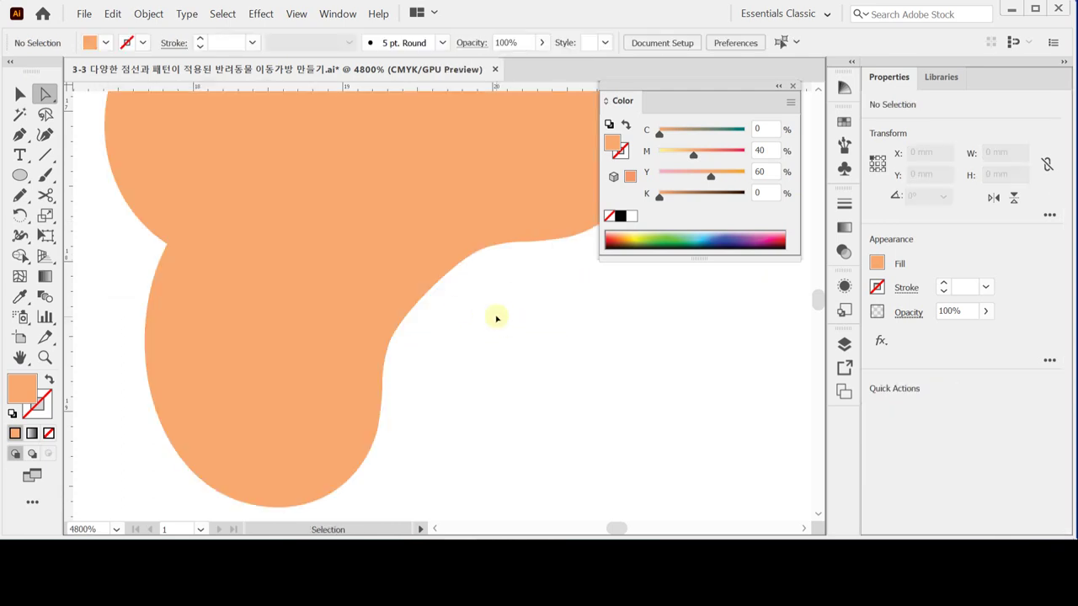
Average the lower anchor points of the slit in the large pink pad along both axes and switch to outline view.
{"action": "left_click", "coordinate": [539, 335], "text": "ctrl+alt"}
{"action": "left_click", "coordinate": [552, 340], "text": "ctrl+alt"}
{"action": "left_click_drag", "start_coordinate": [582, 342], "coordinate": [414, 283]}
{"action": "scroll", "coordinate": [414, 283], "scroll_direction": "up", "scroll_amount": 5}
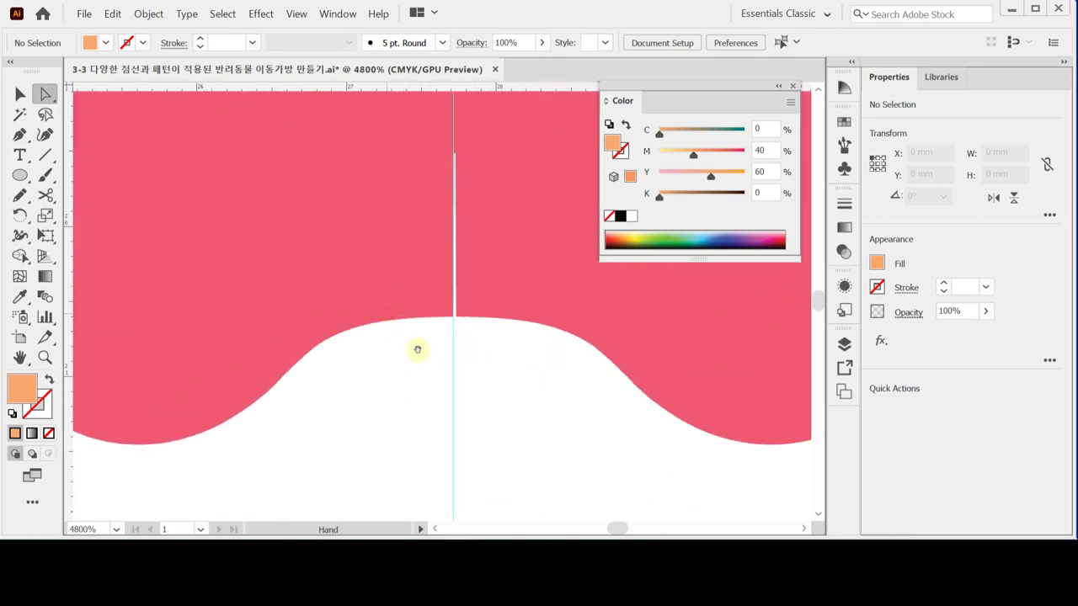
{"action": "left_click_drag", "start_coordinate": [414, 373], "coordinate": [481, 301]}
{"action": "right_click", "coordinate": [481, 301]}
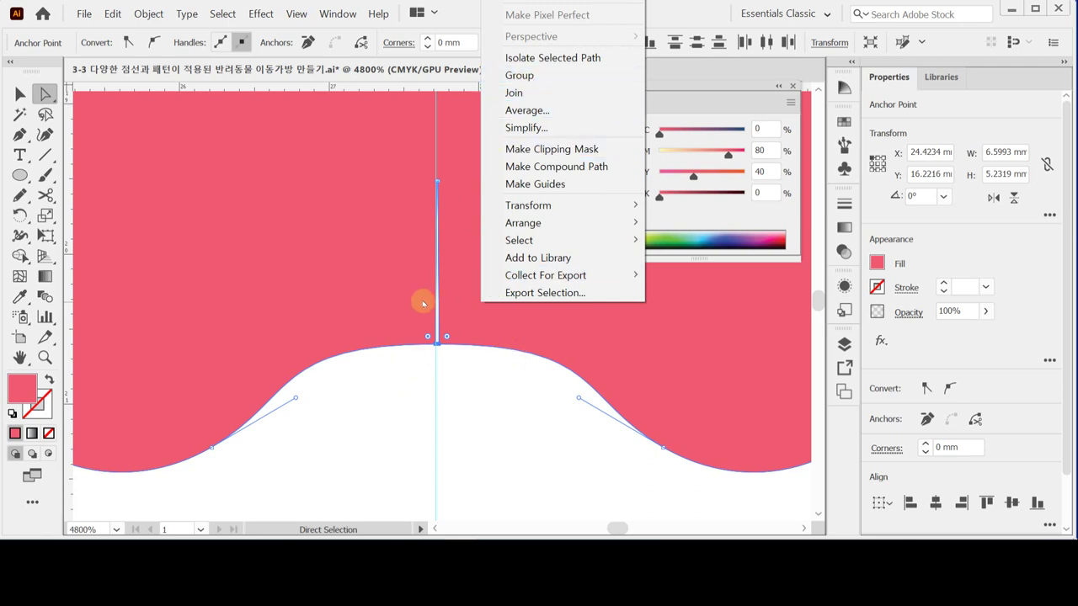
{"action": "left_click", "coordinate": [401, 383]}
{"action": "left_click_drag", "start_coordinate": [402, 384], "coordinate": [476, 328]}
{"action": "right_click", "coordinate": [469, 373]}
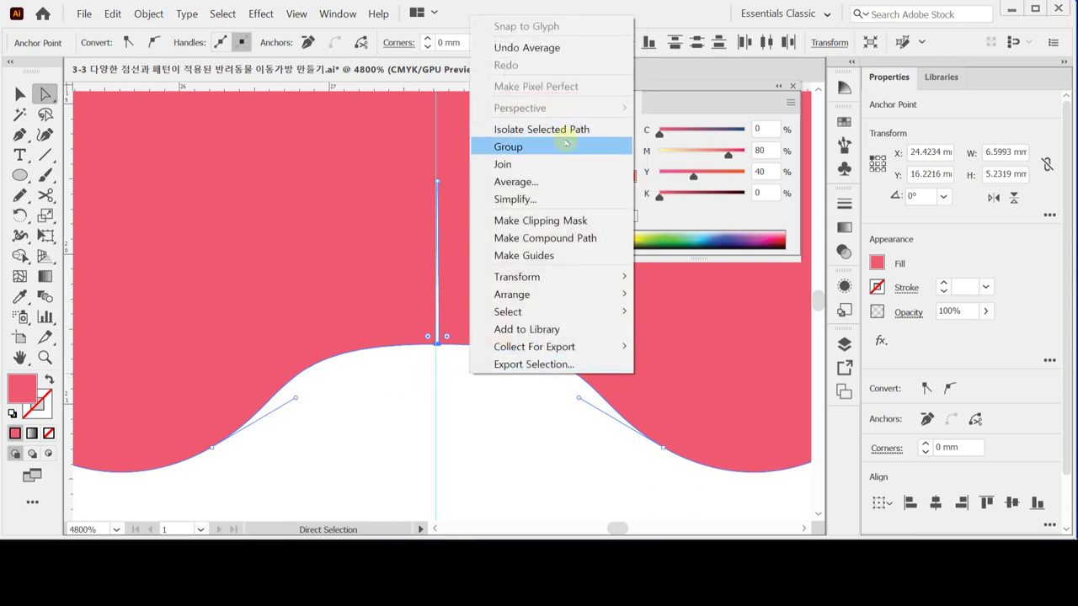
{"action": "left_click", "coordinate": [547, 183]}
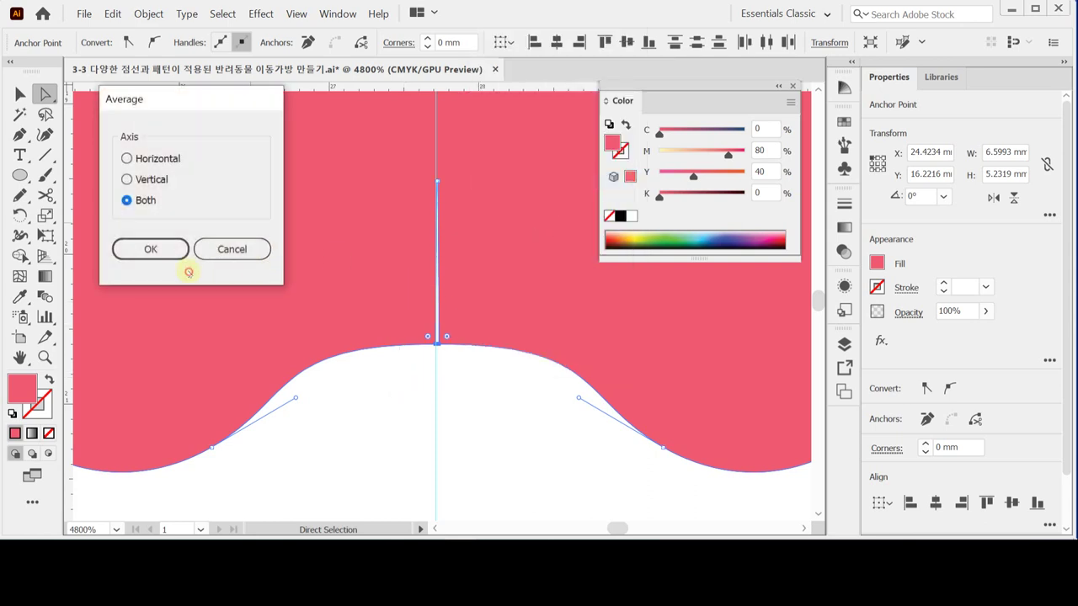
{"action": "left_click", "coordinate": [164, 249]}
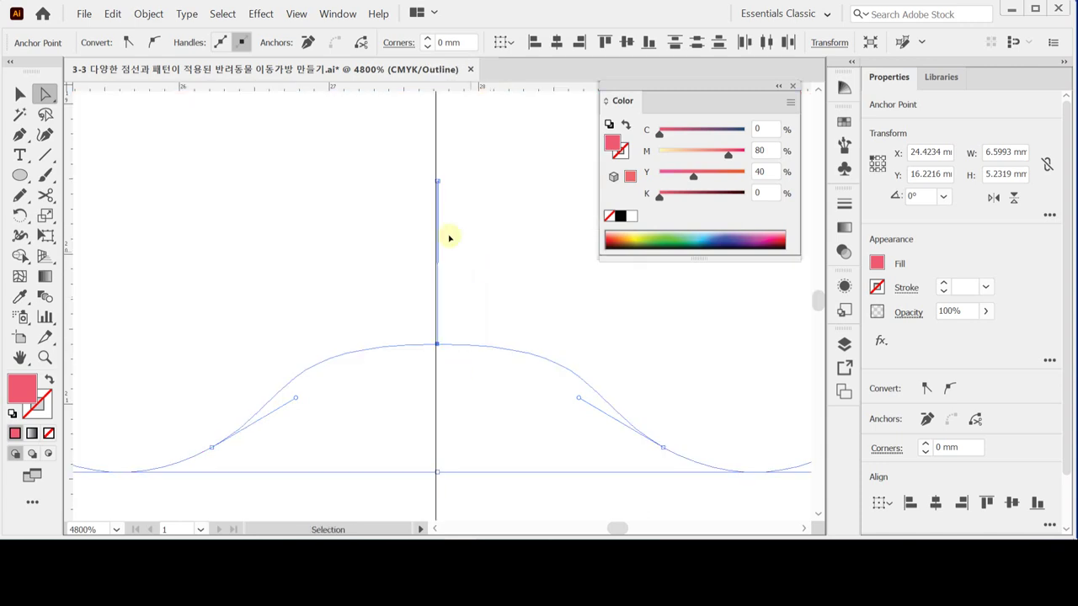
{"action": "key", "text": "ctrl+y"}
{"action": "left_click_drag", "start_coordinate": [387, 157], "coordinate": [495, 198]}
{"action": "right_click", "coordinate": [495, 198]}
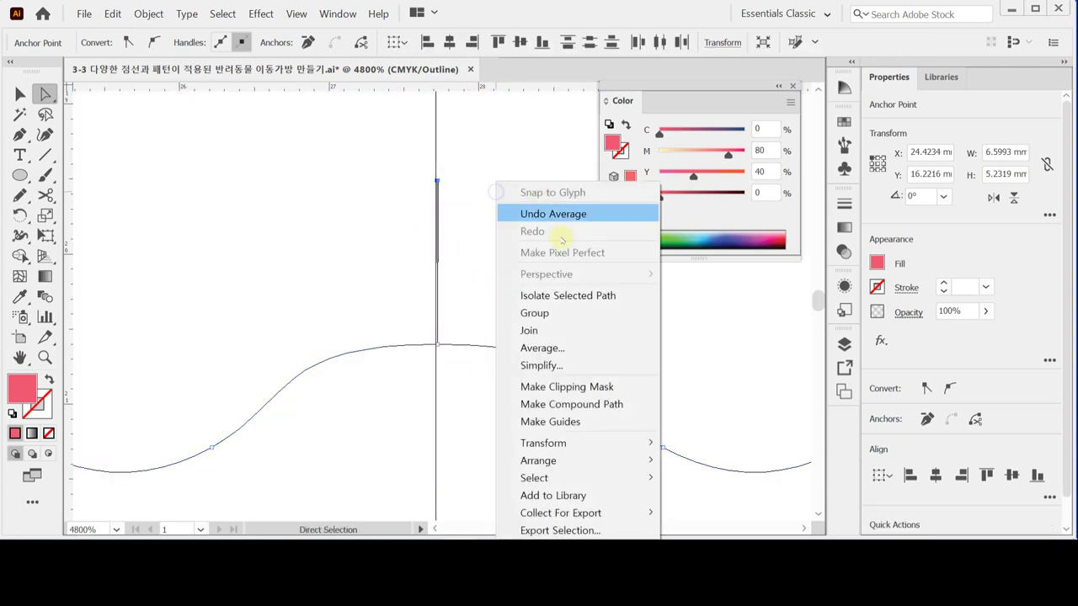
{"action": "left_click", "coordinate": [538, 313]}
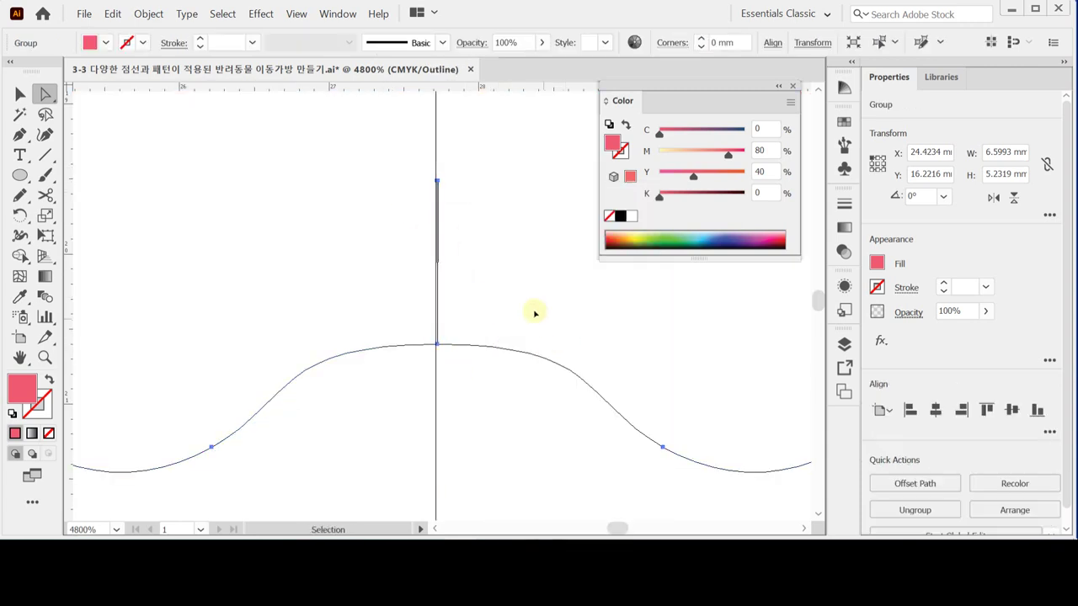
Average the upper anchor points of the pink pad's slit along both axes, and return to preview.
{"action": "left_click_drag", "start_coordinate": [378, 151], "coordinate": [503, 228]}
{"action": "right_click", "coordinate": [503, 228]}
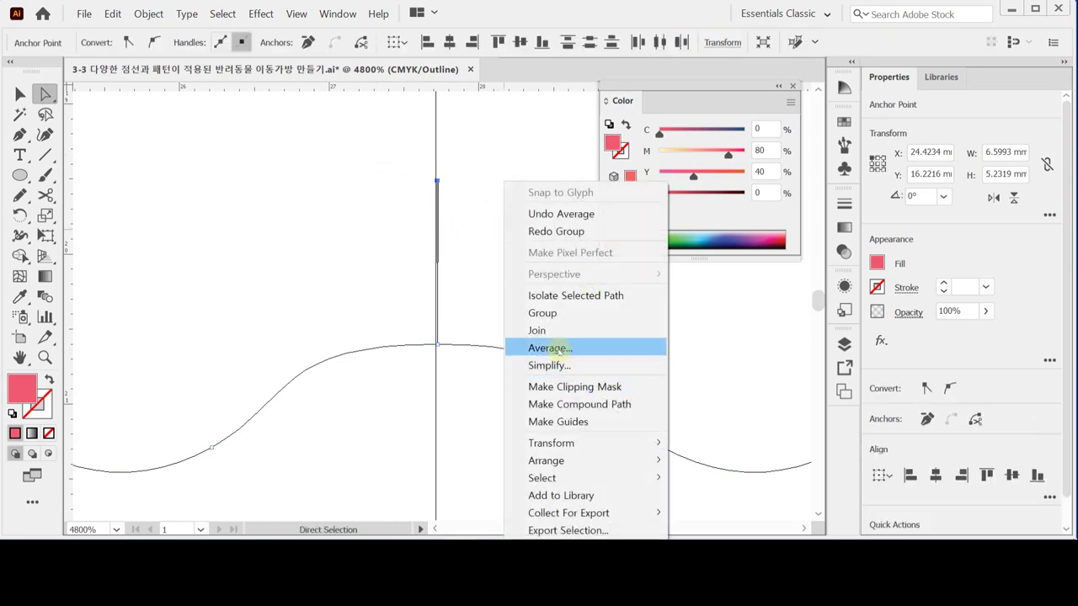
{"action": "left_click", "coordinate": [549, 348]}
{"action": "left_click", "coordinate": [160, 248]}
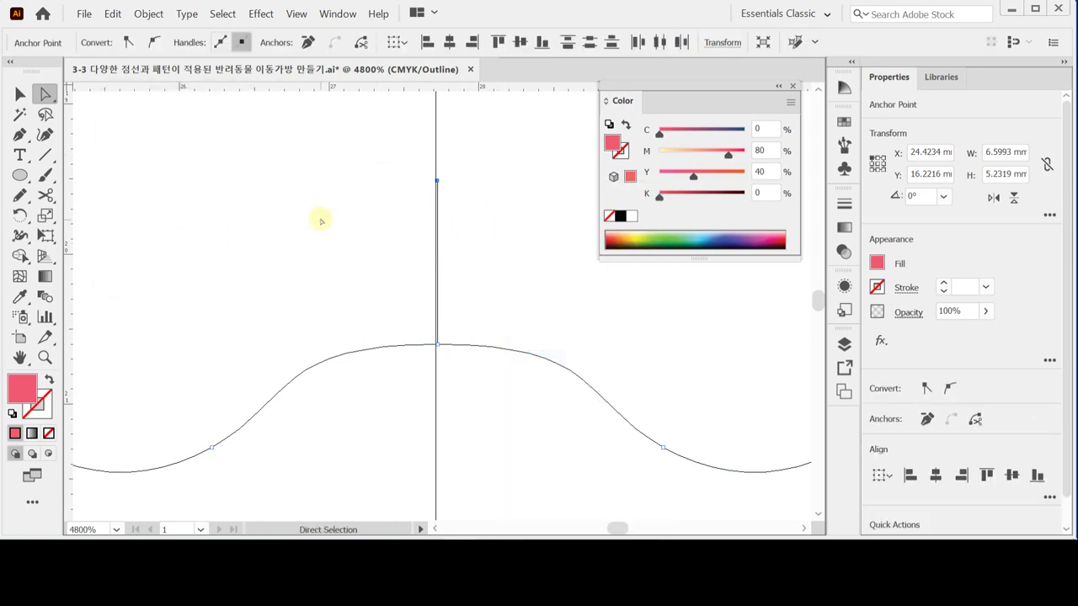
{"action": "left_click", "coordinate": [318, 216]}
{"action": "key", "text": "ctrl+y"}
Bring both corrected paws into view and save the document.
{"action": "key", "text": "ctrl+minus"}
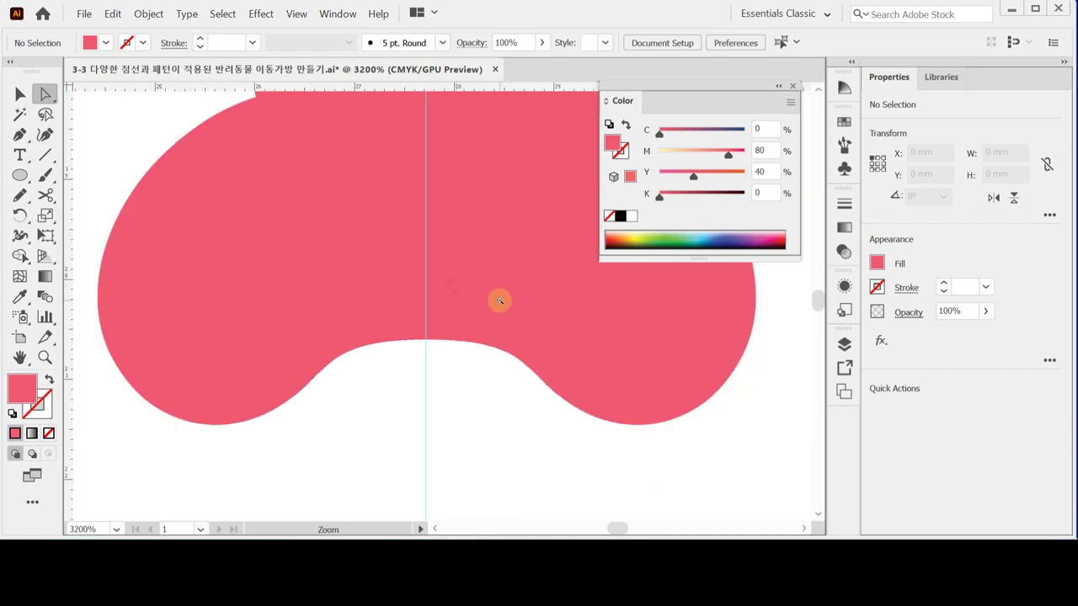
{"action": "key", "text": "ctrl+minus"}
{"action": "key", "text": "ctrl+minus"}
{"action": "key", "text": "ctrl+minus"}
{"action": "left_click_drag", "start_coordinate": [270, 246], "coordinate": [419, 298]}
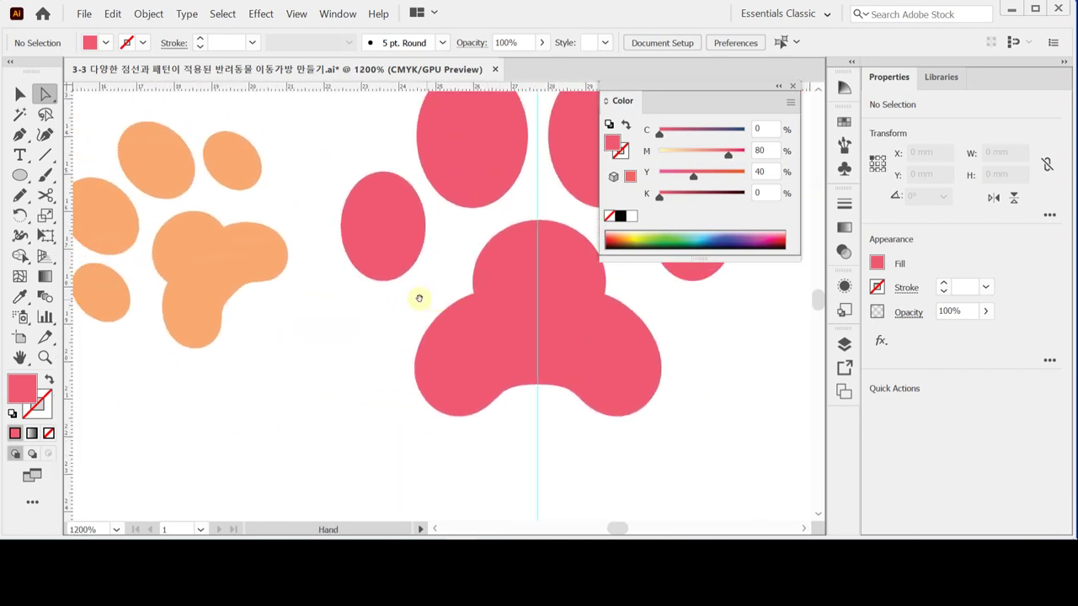
{"action": "key", "text": "ctrl+minus"}
{"action": "left_click", "coordinate": [369, 289]}
{"action": "key", "text": "ctrl+s"}
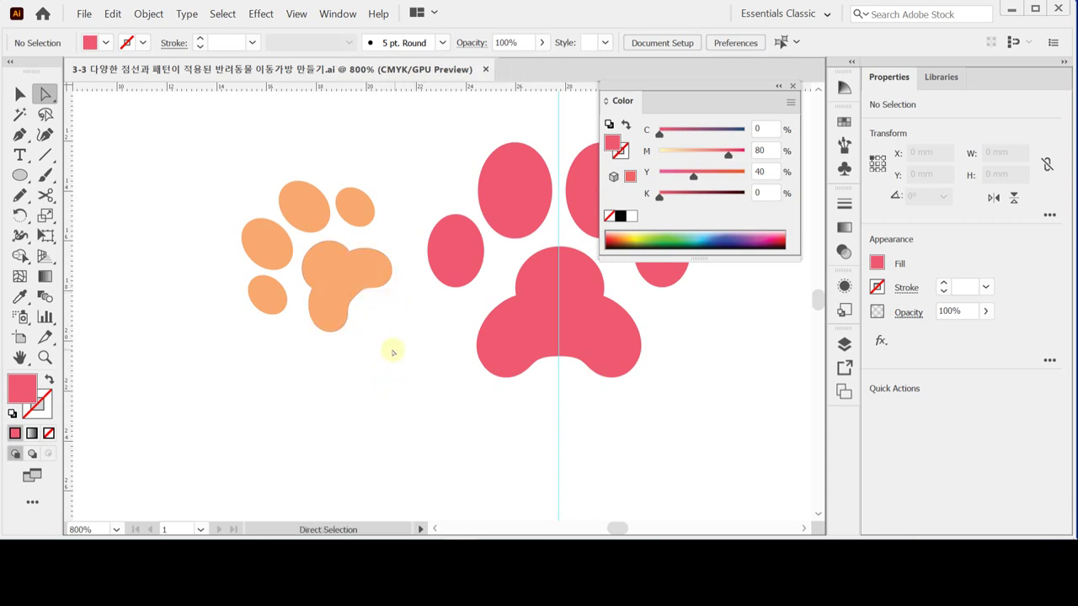
Move the orange paw slightly down and to the left, to about X 14.6 mm, Y 14.4 mm, and deselect it.
{"action": "left_click", "coordinate": [21, 94]}
{"action": "left_click", "coordinate": [348, 299]}
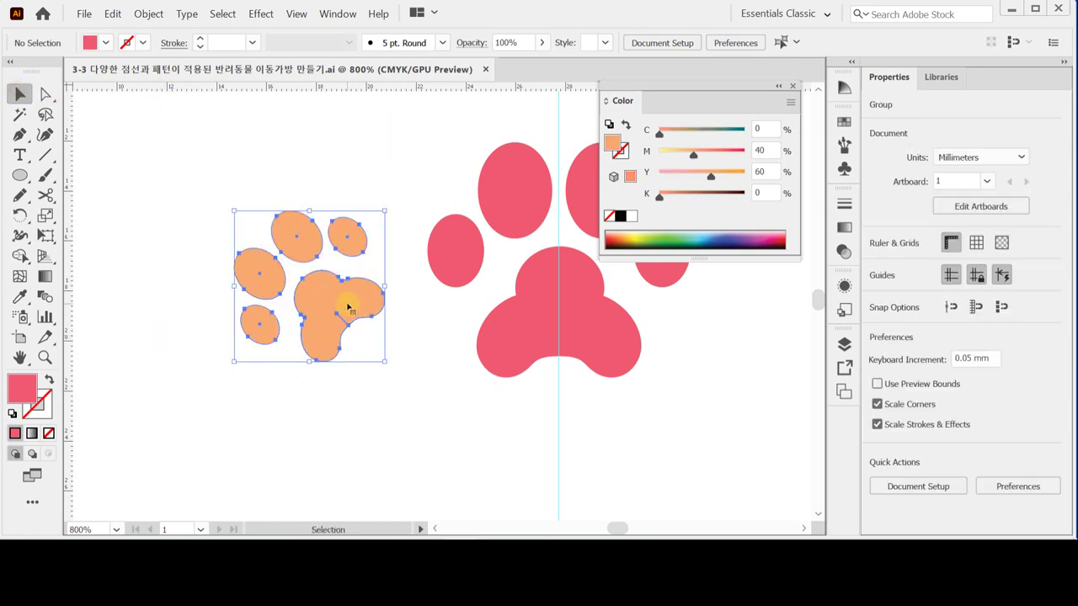
{"action": "left_click_drag", "start_coordinate": [348, 307], "coordinate": [346, 300]}
{"action": "scroll", "coordinate": [390, 348], "scroll_direction": "down", "scroll_amount": 2}
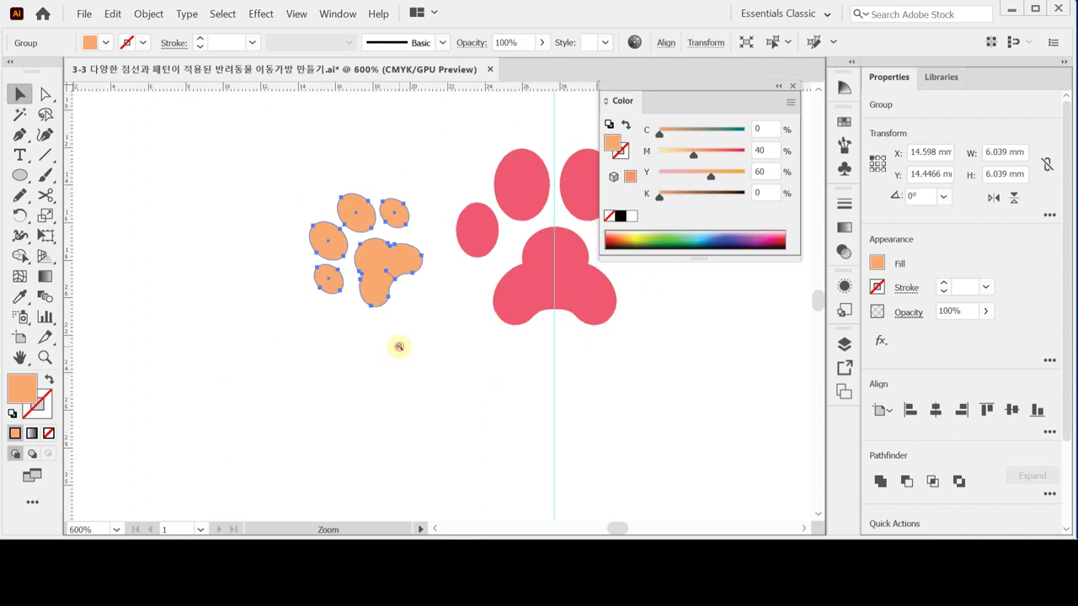
{"action": "left_click", "coordinate": [313, 352]}
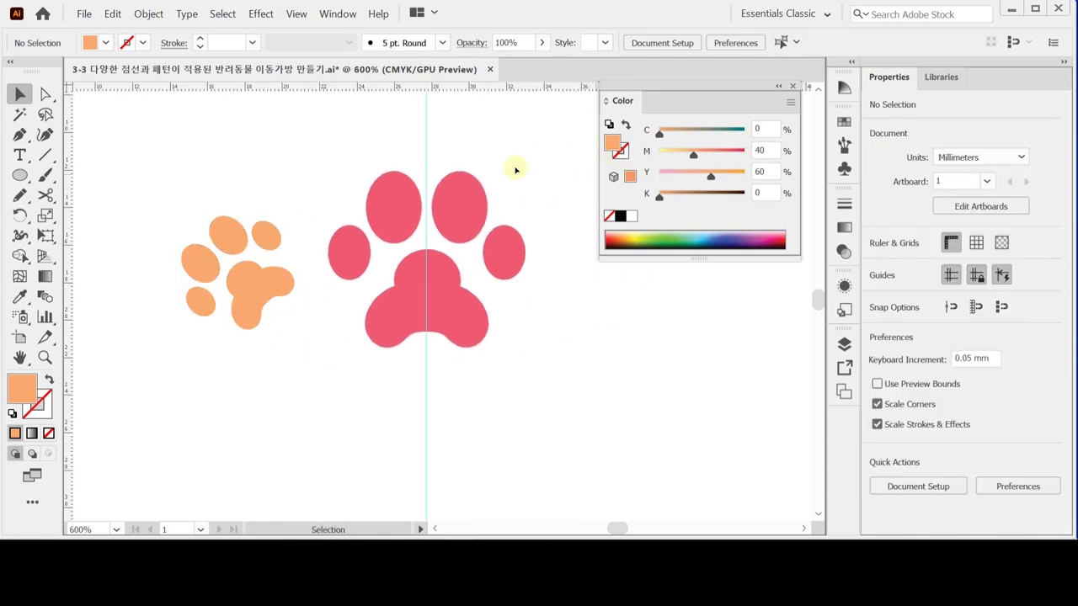
{"action": "left_click_drag", "start_coordinate": [207, 158], "coordinate": [401, 385]}
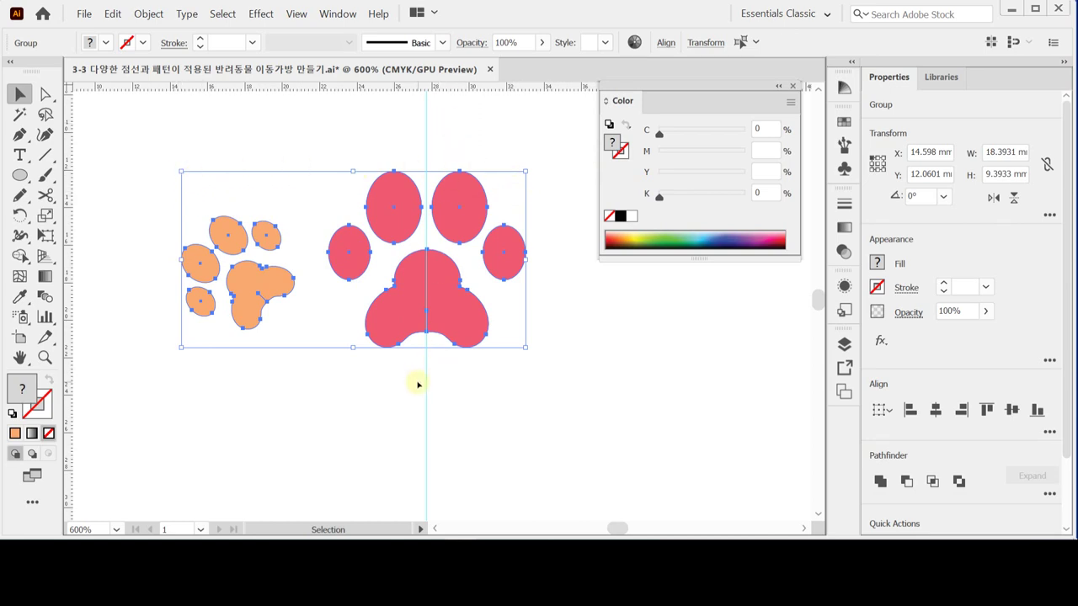
{"action": "left_click", "coordinate": [416, 136]}
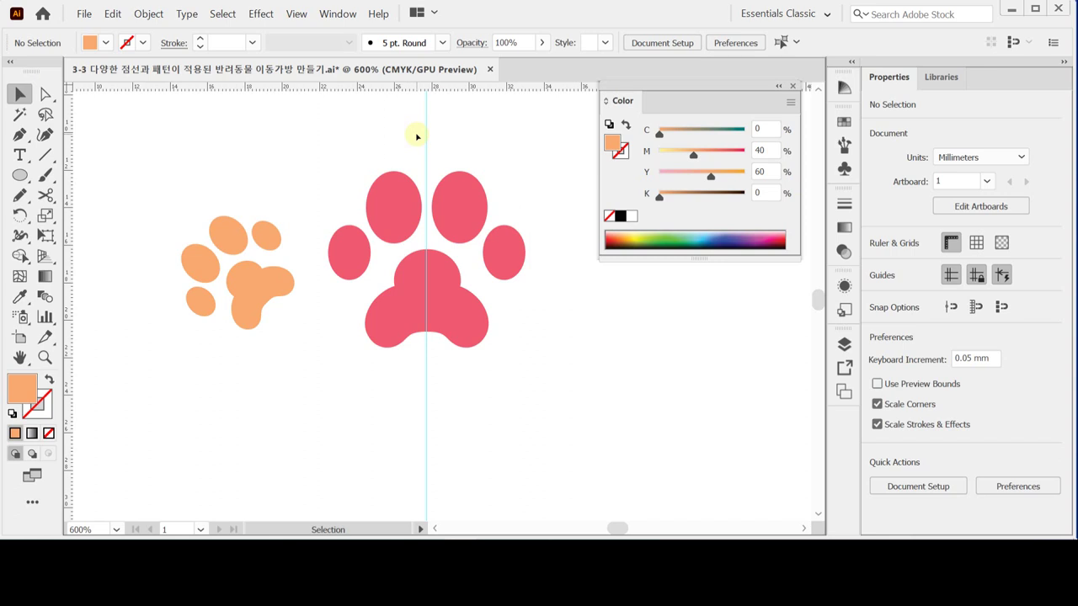
Draw a rectangle without fill or stroke around both paws, about 22.7 by 15.7 mm.
{"action": "left_click_drag", "start_coordinate": [19, 174], "coordinate": [86, 177]}
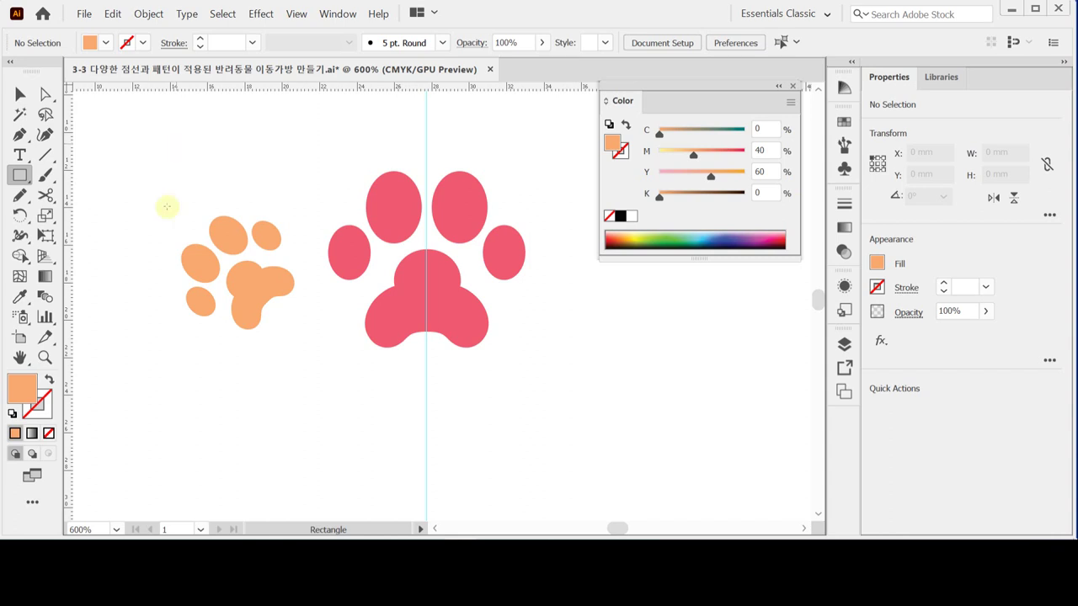
{"action": "left_click", "coordinate": [48, 433]}
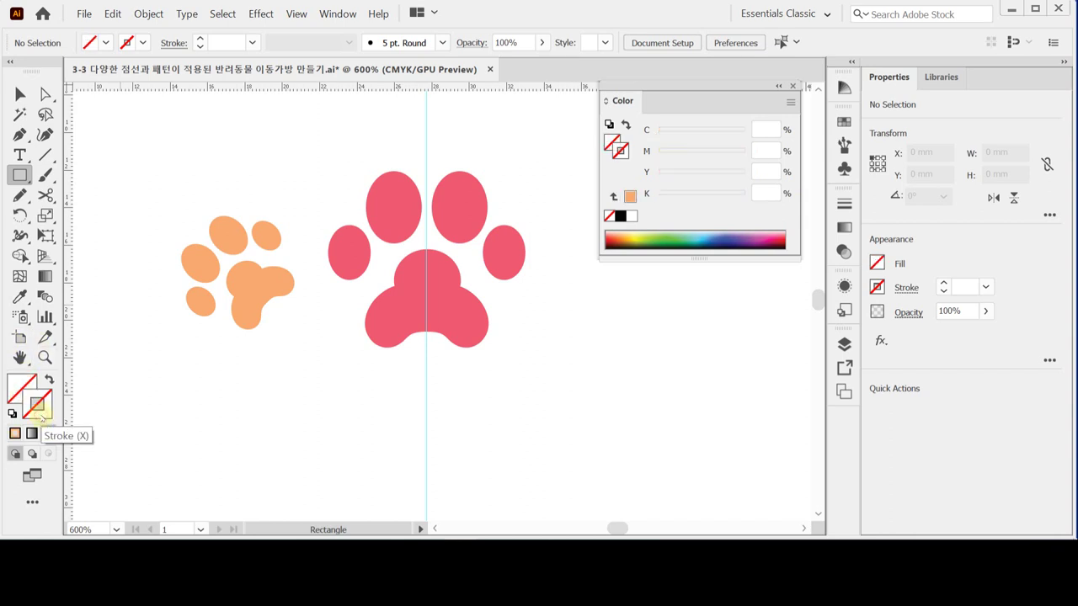
{"action": "left_click", "coordinate": [38, 413]}
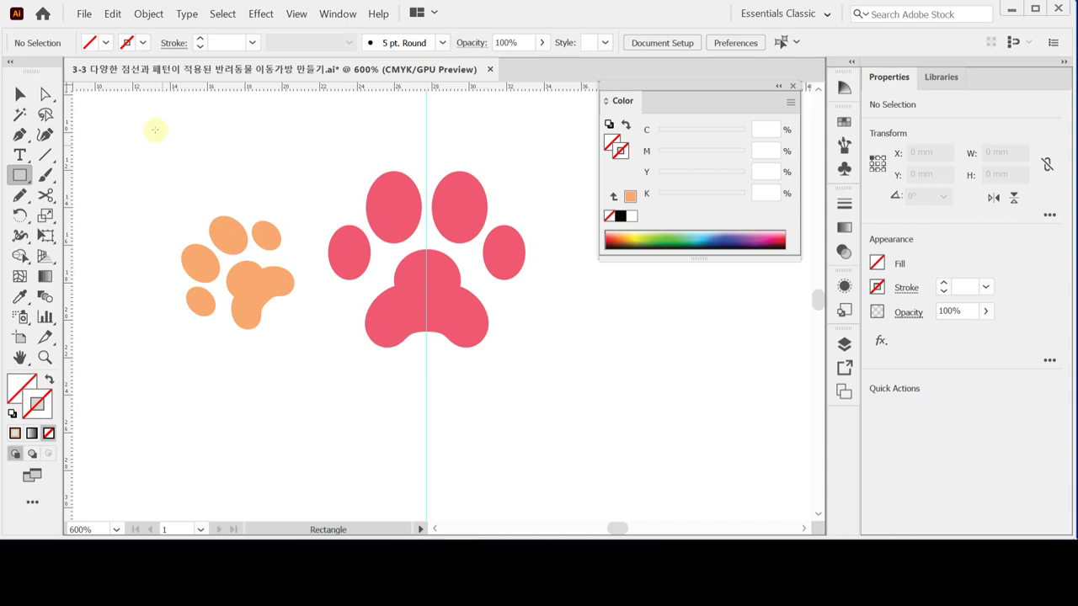
{"action": "left_click_drag", "start_coordinate": [160, 123], "coordinate": [516, 414]}
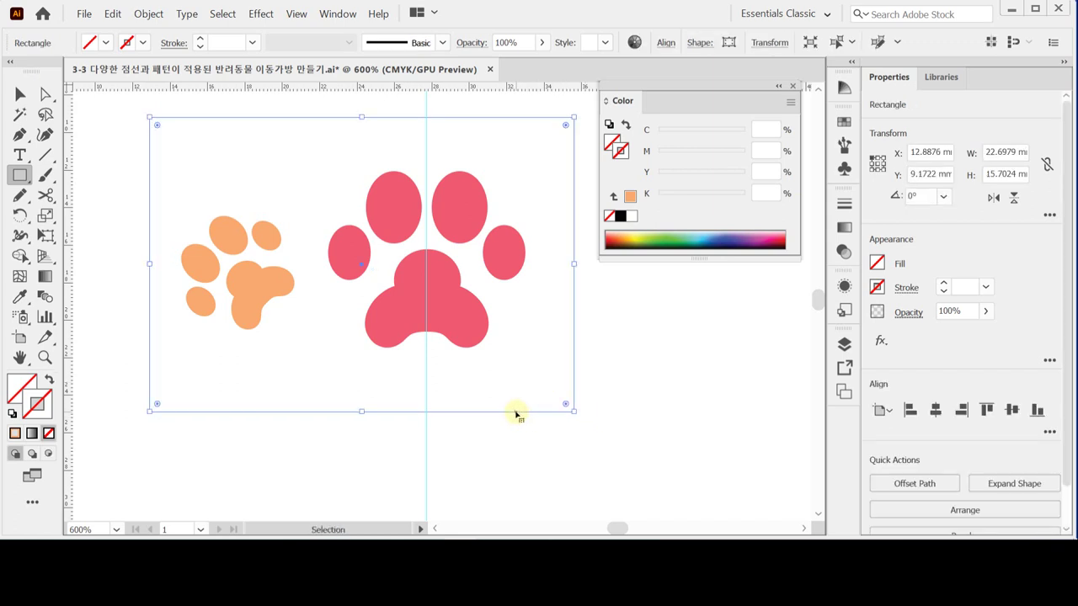
Move the invisible rectangle slightly up, enlarge it to about 23.8 by 16.3 mm around the paws, and deselect it.
{"action": "left_click_drag", "start_coordinate": [511, 411], "coordinate": [513, 407]}
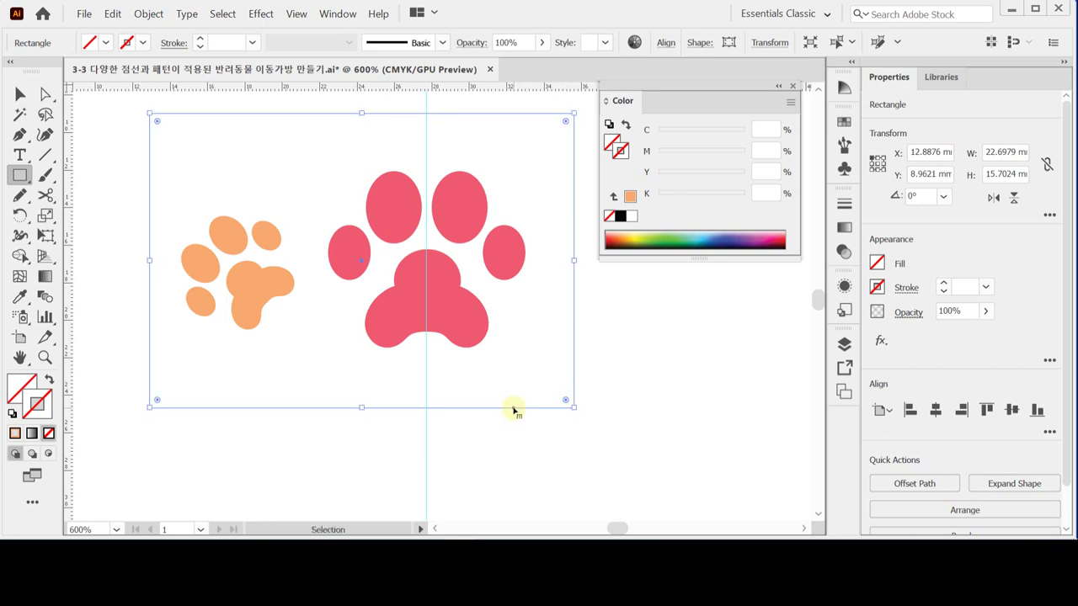
{"action": "left_click_drag", "start_coordinate": [146, 260], "coordinate": [135, 259]}
{"action": "left_click_drag", "start_coordinate": [573, 259], "coordinate": [581, 261]}
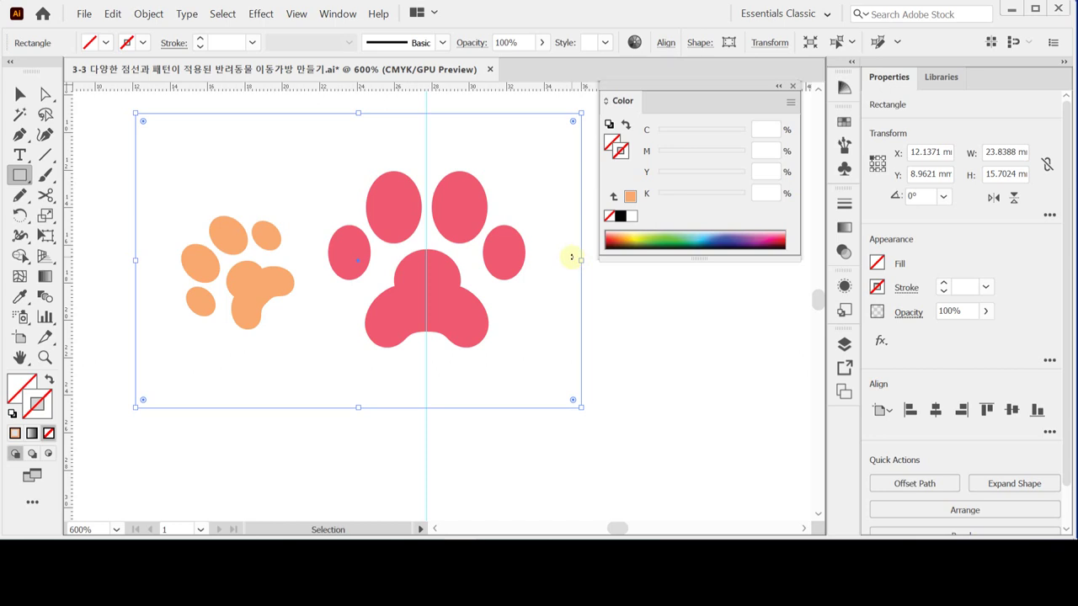
{"action": "left_click_drag", "start_coordinate": [358, 113], "coordinate": [358, 106]}
{"action": "left_click_drag", "start_coordinate": [359, 408], "coordinate": [359, 410]}
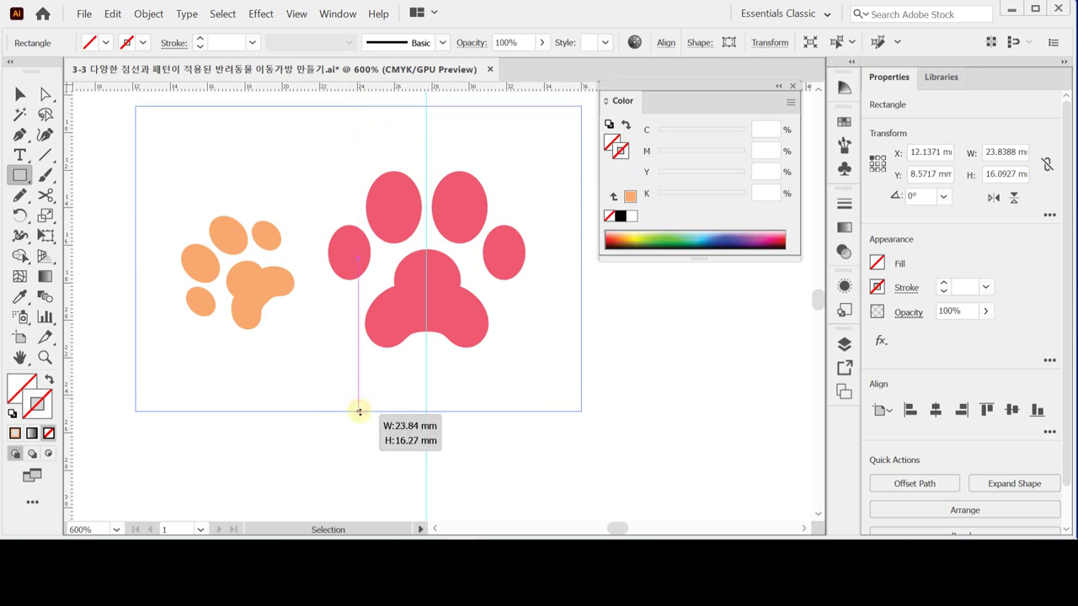
{"action": "left_click", "coordinate": [377, 455]}
Select both paws together with the invisible rectangle and make a new pattern from them.
{"action": "left_click_drag", "start_coordinate": [92, 158], "coordinate": [558, 379]}
{"action": "left_click_drag", "start_coordinate": [489, 303], "coordinate": [464, 326]}
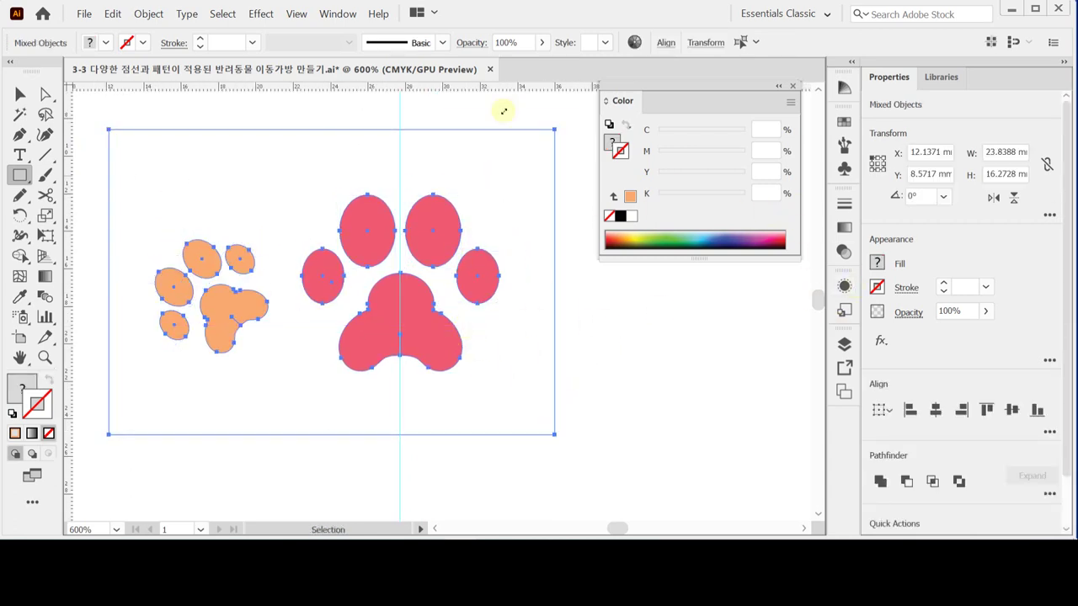
{"action": "left_click", "coordinate": [18, 95]}
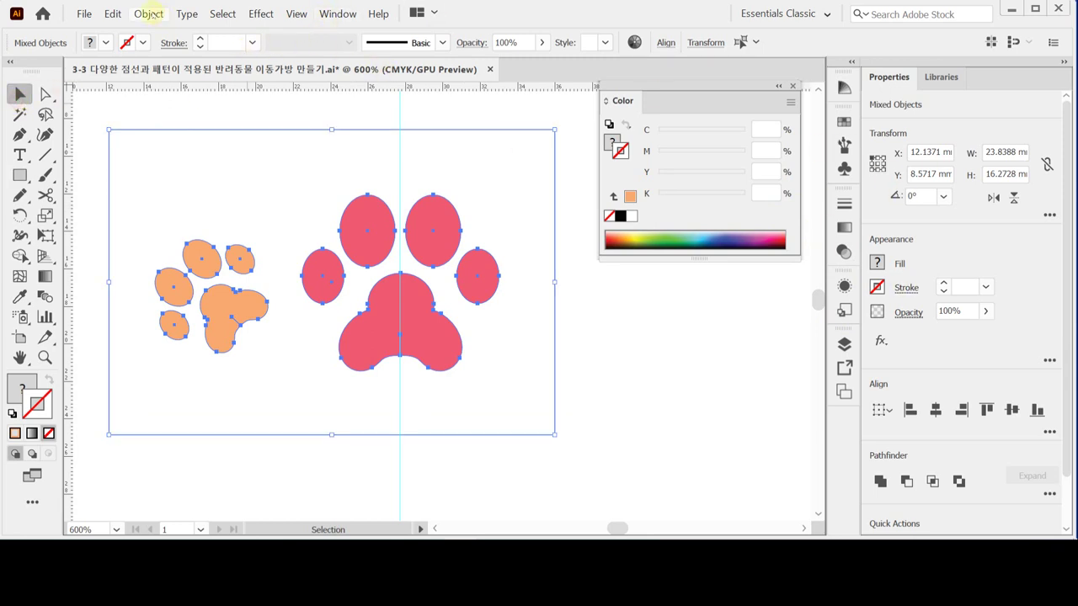
{"action": "left_click", "coordinate": [149, 14]}
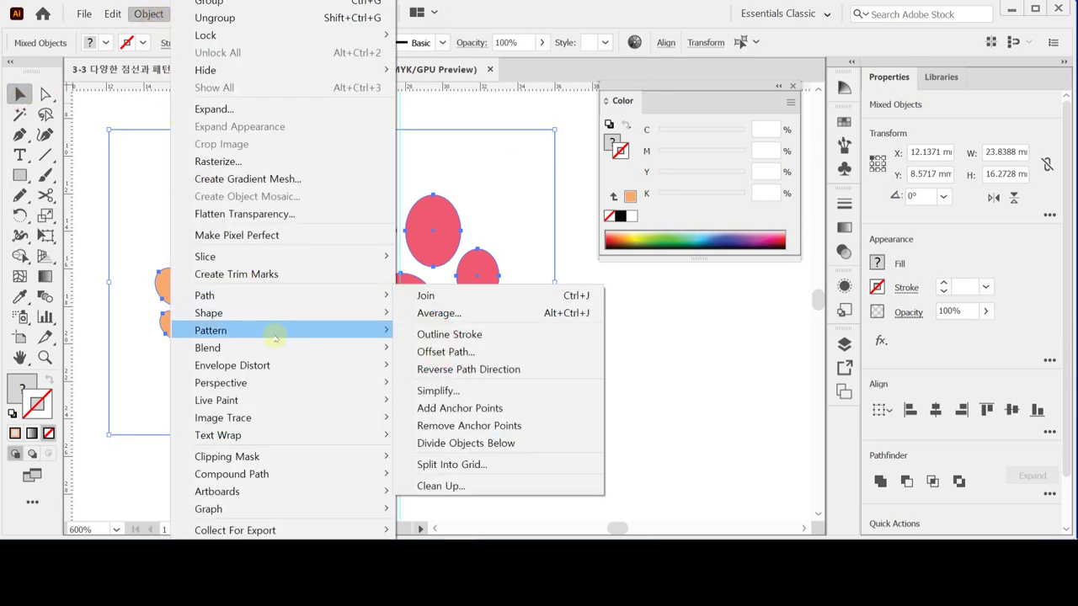
{"action": "left_click", "coordinate": [486, 333]}
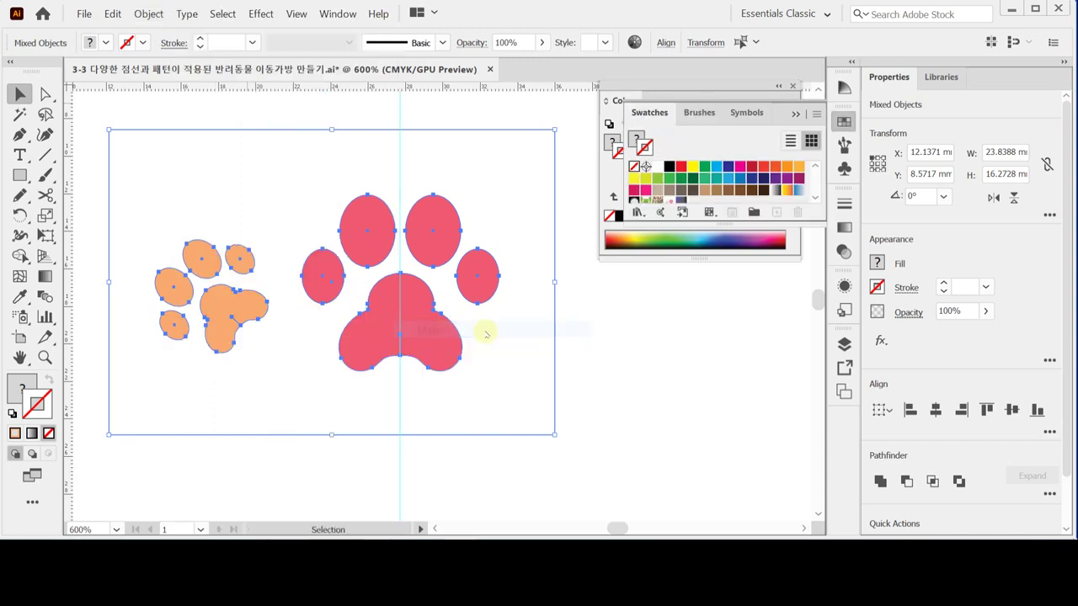
{"action": "left_click", "coordinate": [698, 311]}
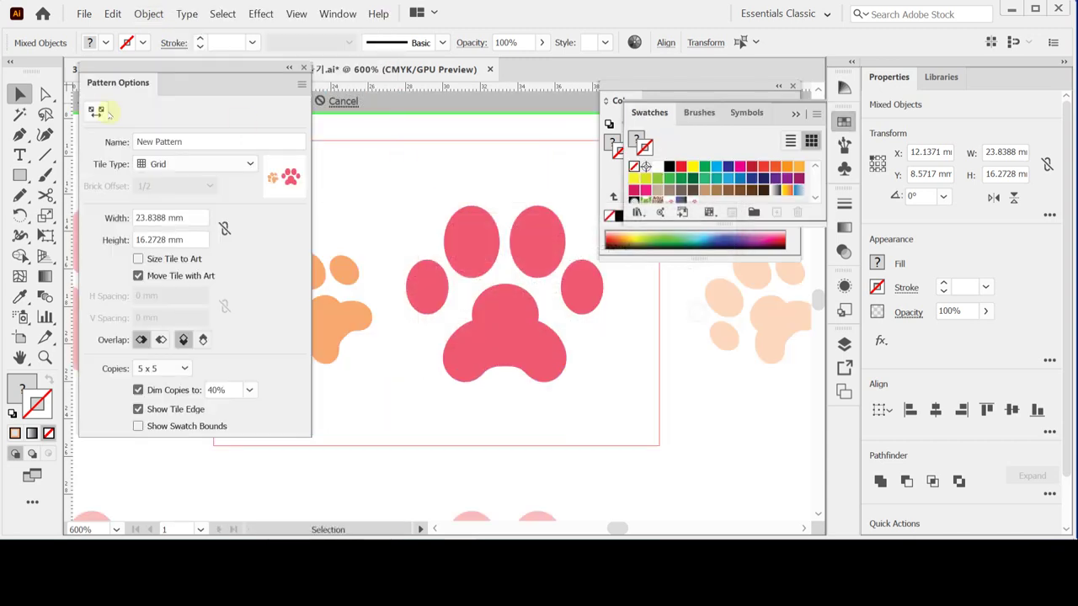
Name the new paw pattern 발바닥 and exit pattern editing mode.
{"action": "left_click", "coordinate": [99, 112]}
{"action": "key", "text": "z"}
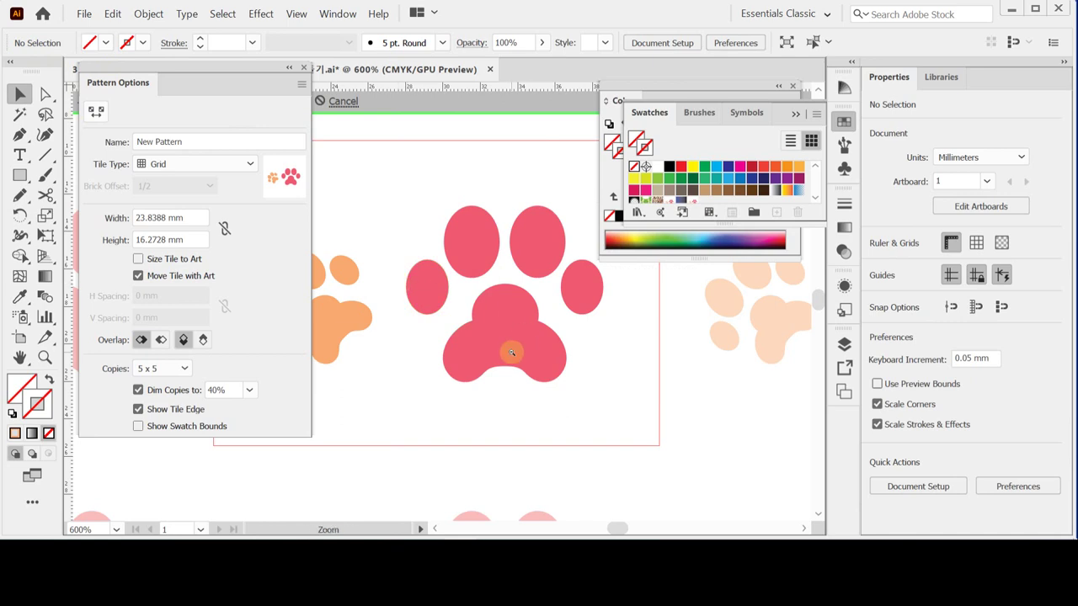
{"action": "left_click", "coordinate": [522, 351], "text": "alt"}
{"action": "left_click", "coordinate": [460, 350], "text": "alt"}
{"action": "key", "text": "h"}
{"action": "left_click_drag", "start_coordinate": [416, 255], "coordinate": [459, 294]}
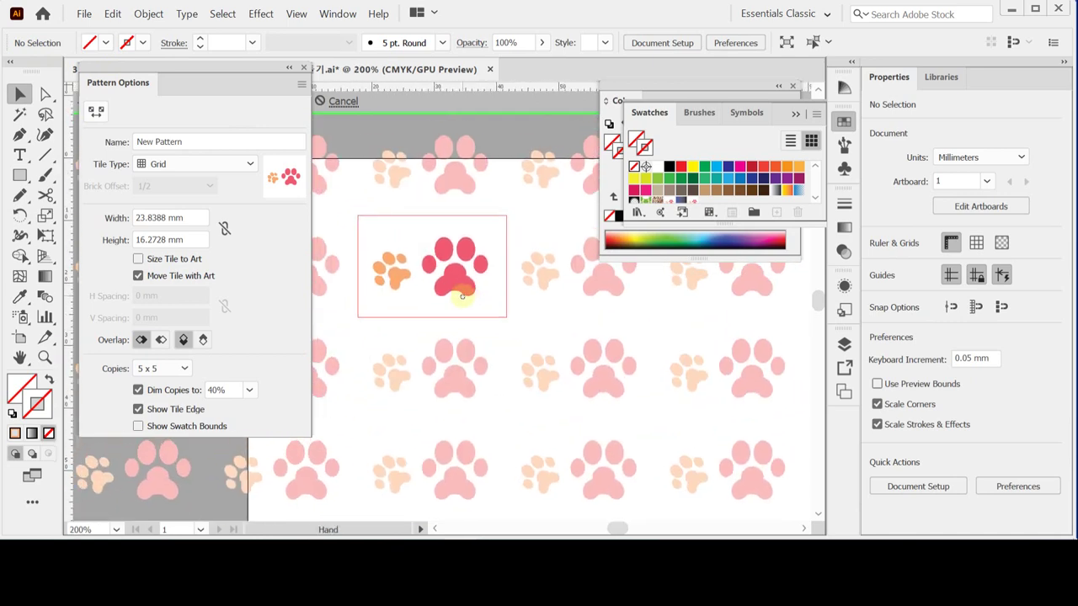
{"action": "key", "text": "v"}
{"action": "left_click", "coordinate": [193, 144]}
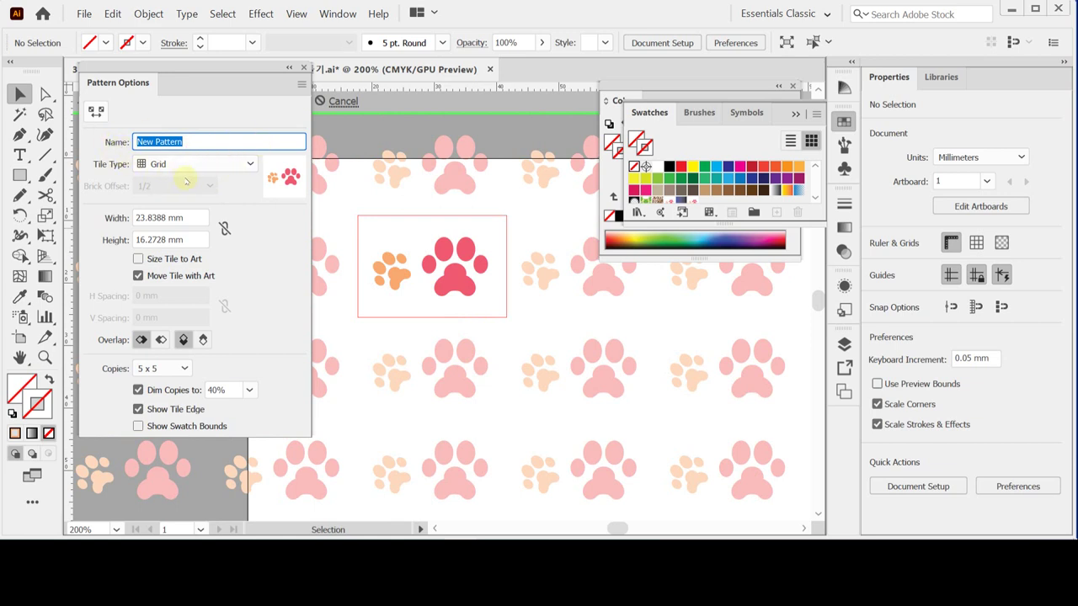
{"action": "type", "text": "ㅂ"}
{"action": "type", "text": "바닥"}
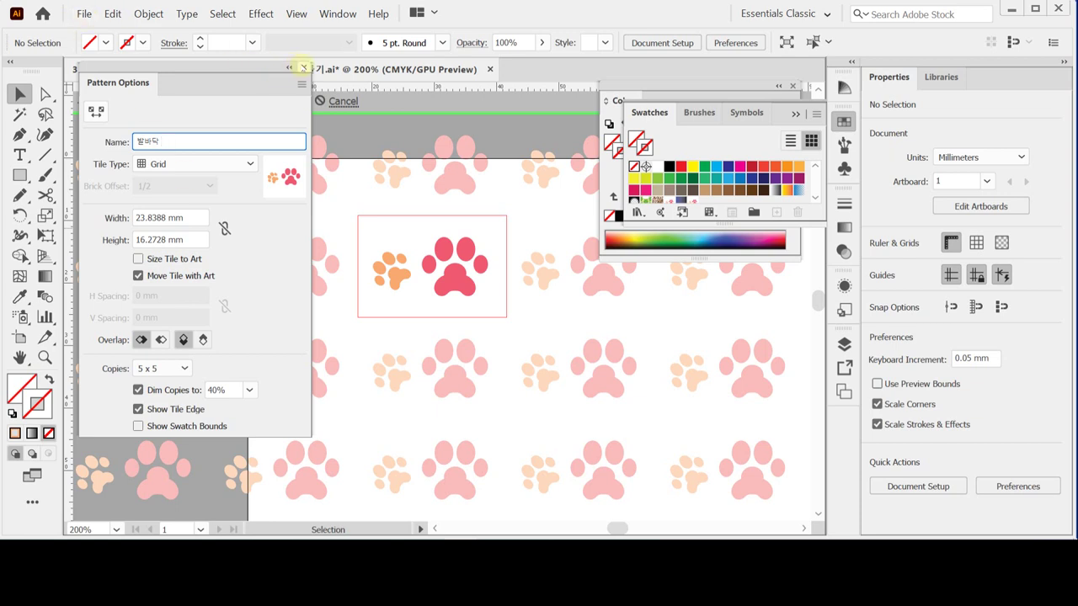
{"action": "left_click", "coordinate": [303, 67]}
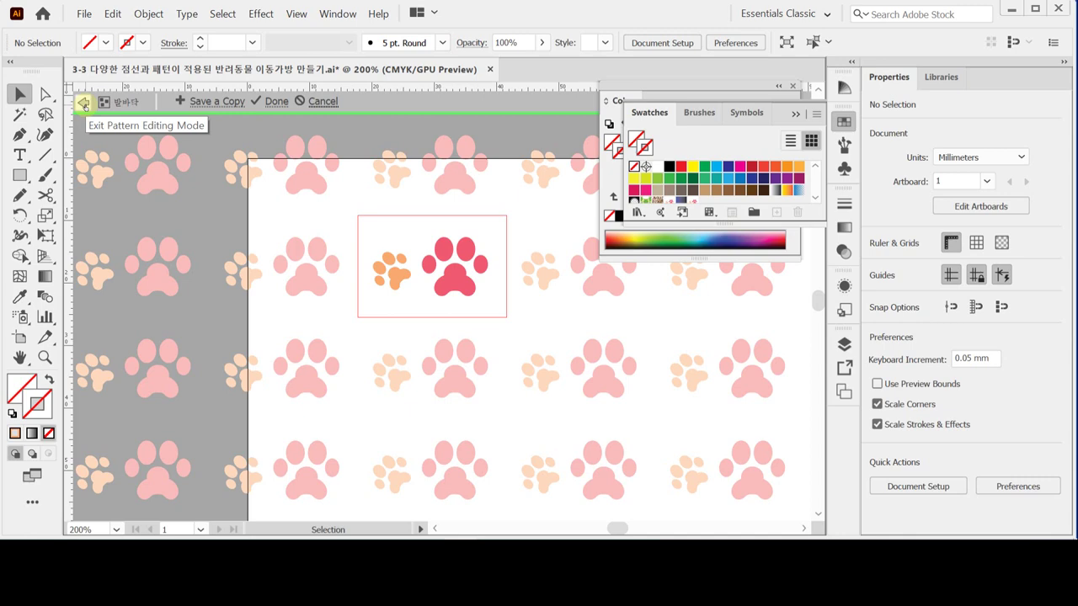
{"action": "left_click", "coordinate": [83, 102]}
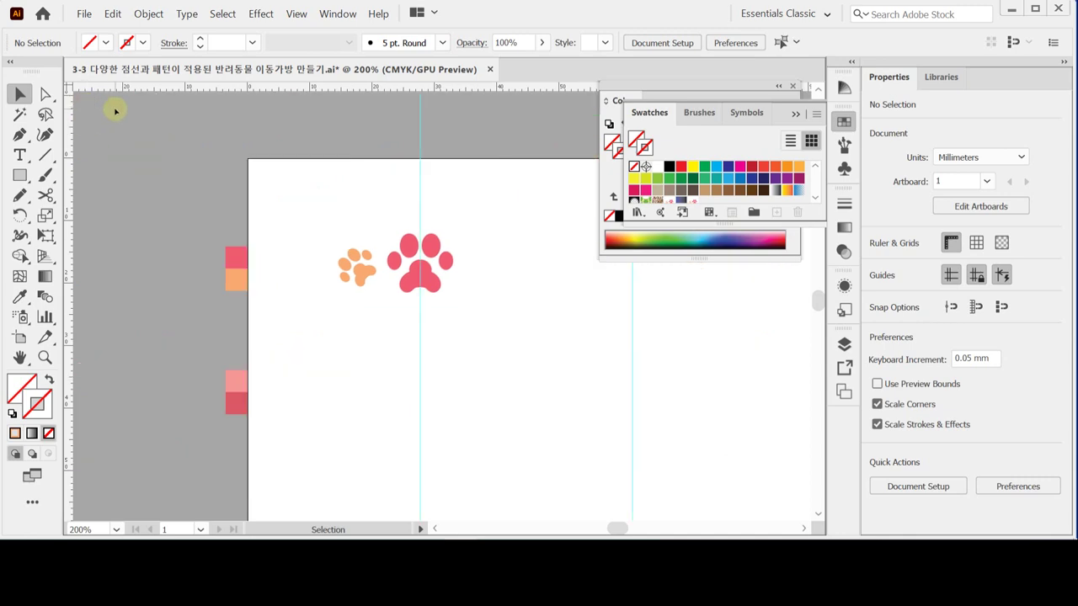
{"action": "left_click_drag", "start_coordinate": [351, 346], "coordinate": [392, 303]}
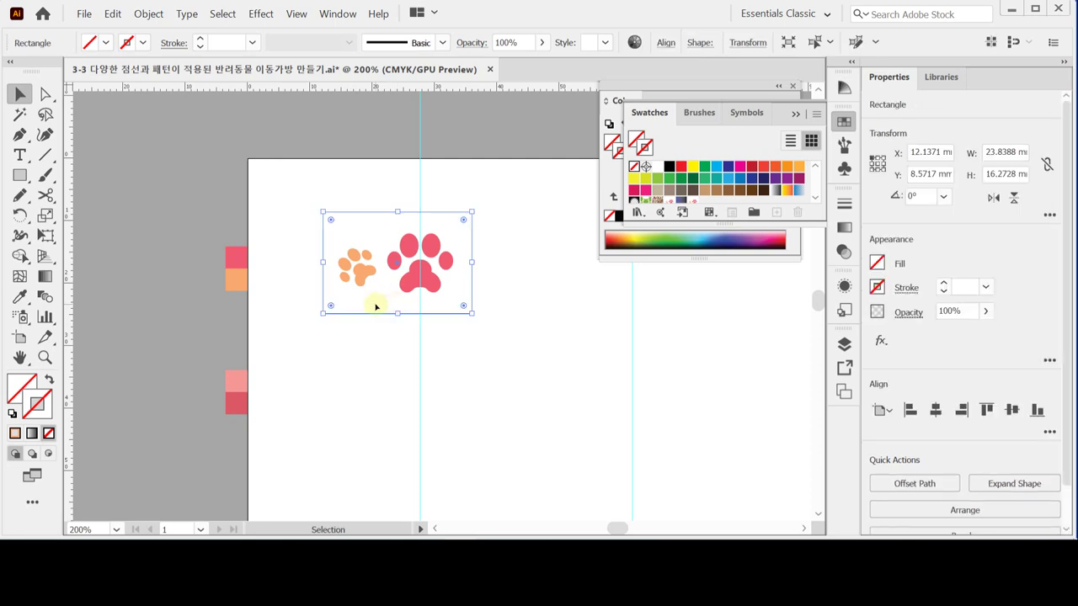
{"action": "left_click", "coordinate": [388, 340]}
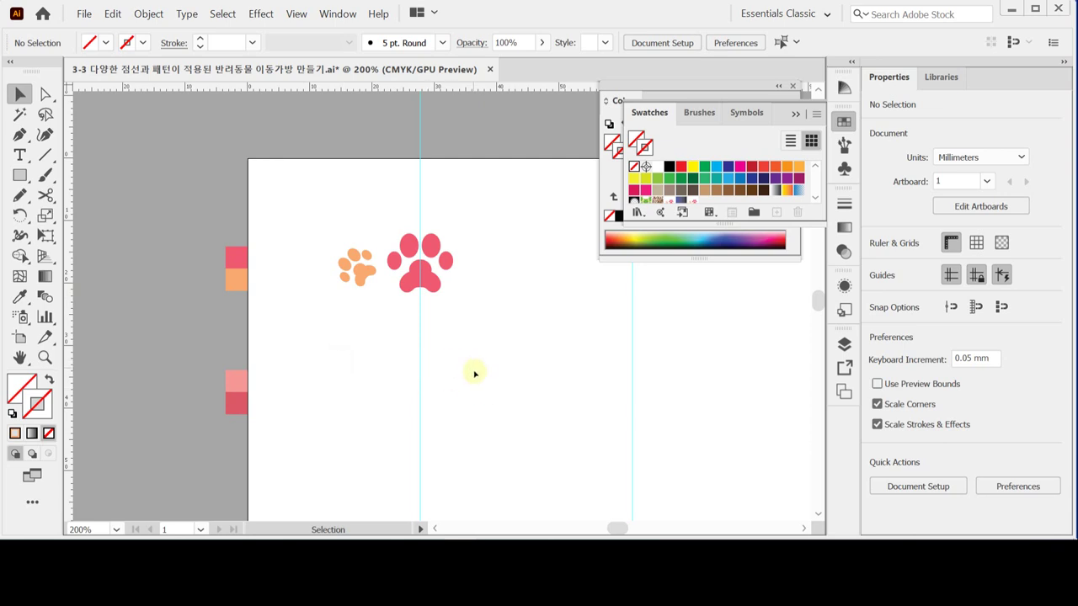
Close the swatches and make the locked lower layer with the cat reference artwork visible.
{"action": "left_click_drag", "start_coordinate": [477, 373], "coordinate": [342, 294]}
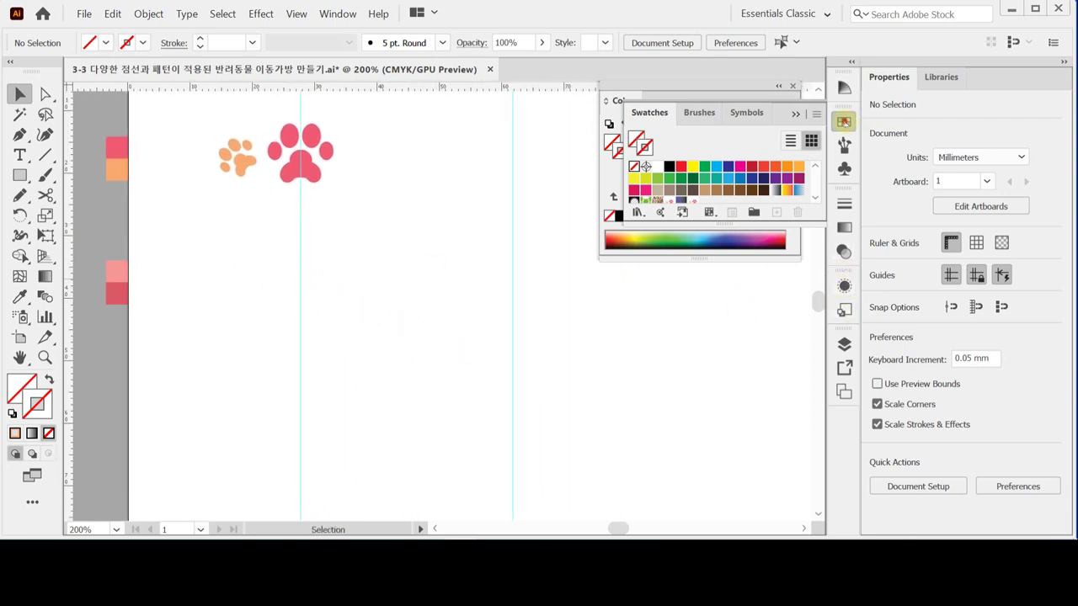
{"action": "left_click", "coordinate": [843, 121]}
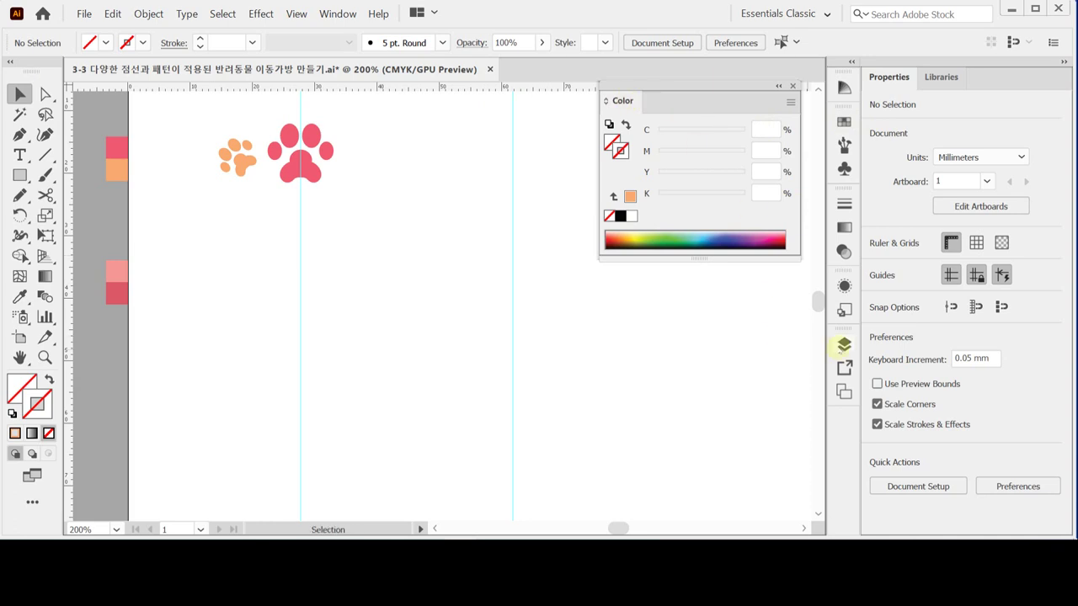
{"action": "left_click", "coordinate": [844, 345]}
{"action": "left_click", "coordinate": [637, 380]}
{"action": "left_click_drag", "start_coordinate": [317, 340], "coordinate": [457, 320]}
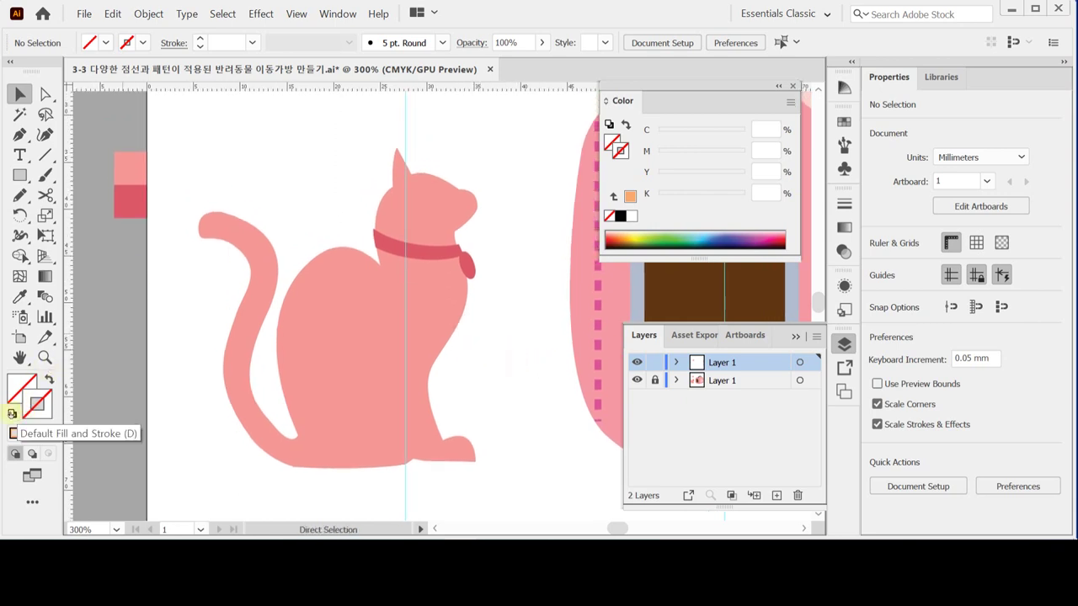
With no fill and a black 1 pt stroke, start tracing the cat with the Pen tool from the ear tip across the forehead.
{"action": "left_click", "coordinate": [12, 412]}
{"action": "left_click", "coordinate": [48, 433]}
{"action": "left_click_drag", "start_coordinate": [154, 370], "coordinate": [223, 276]}
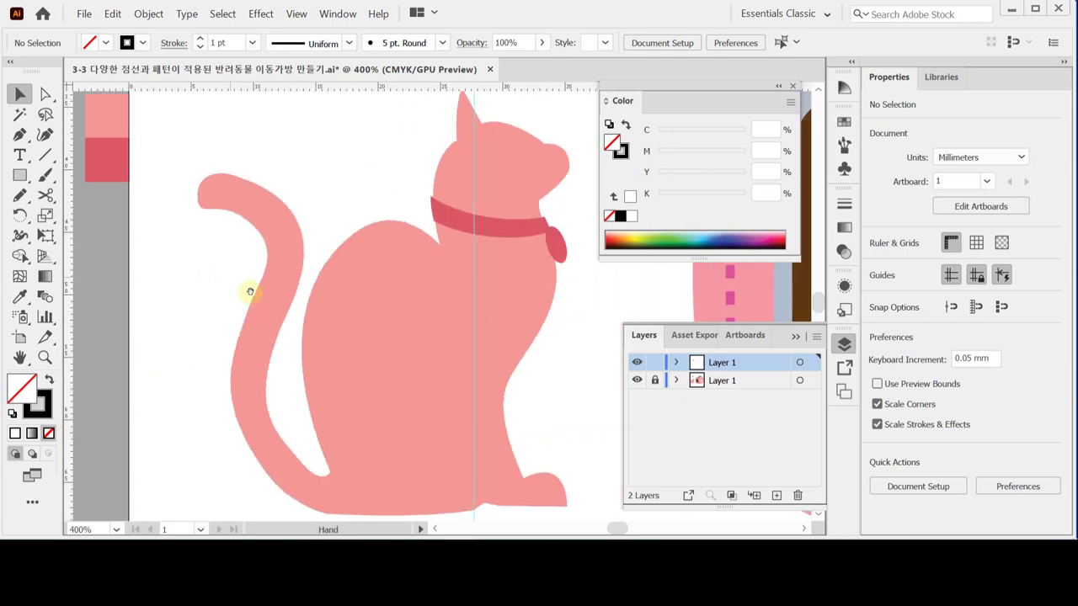
{"action": "left_click_drag", "start_coordinate": [290, 214], "coordinate": [264, 241]}
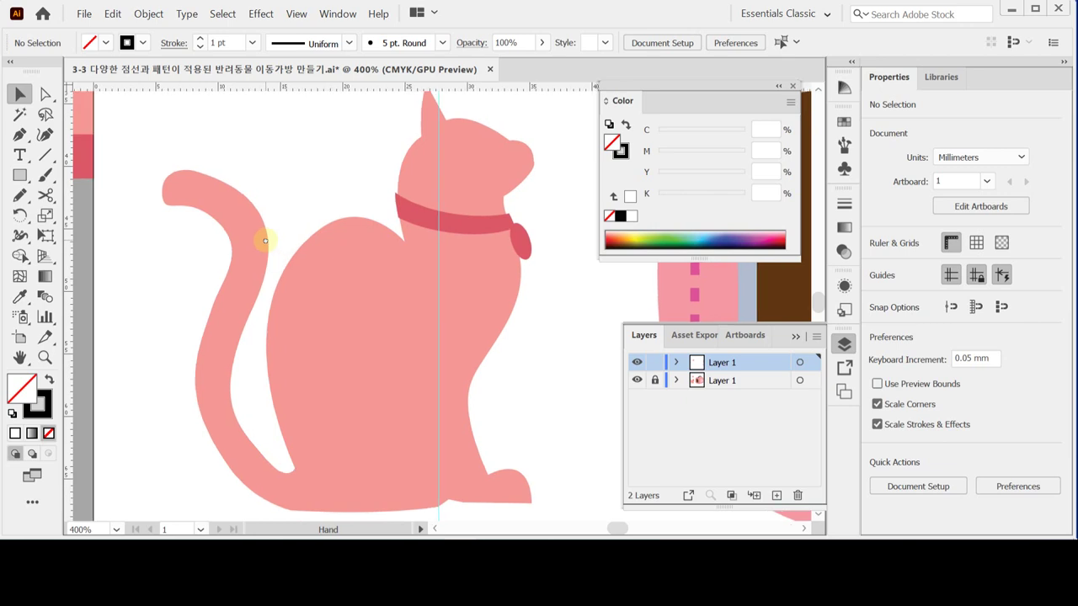
{"action": "left_click", "coordinate": [20, 135]}
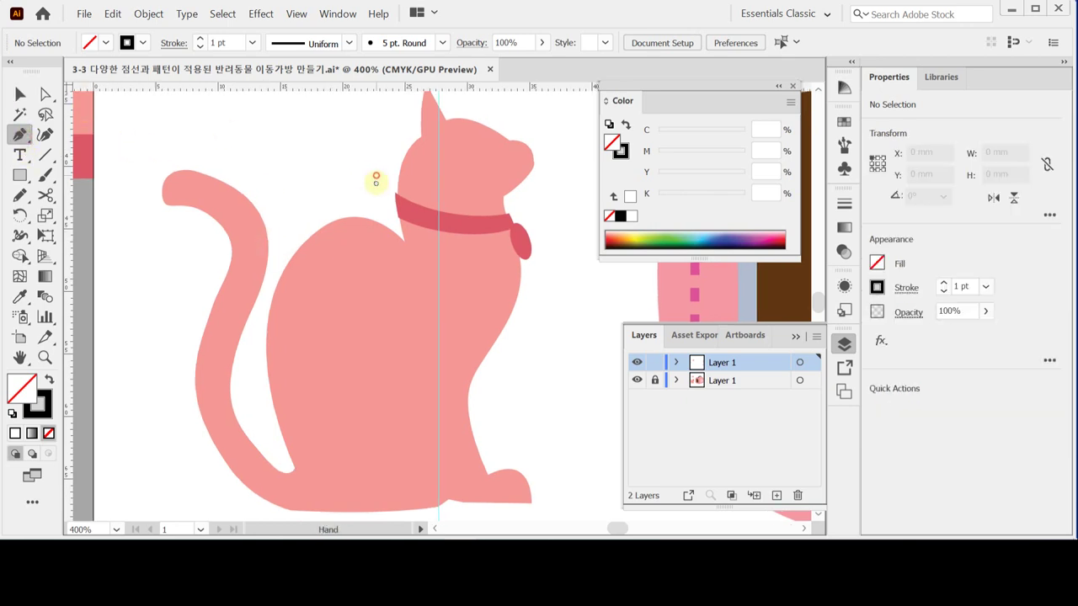
{"action": "scroll", "coordinate": [392, 165], "scroll_direction": "up", "scroll_amount": 1}
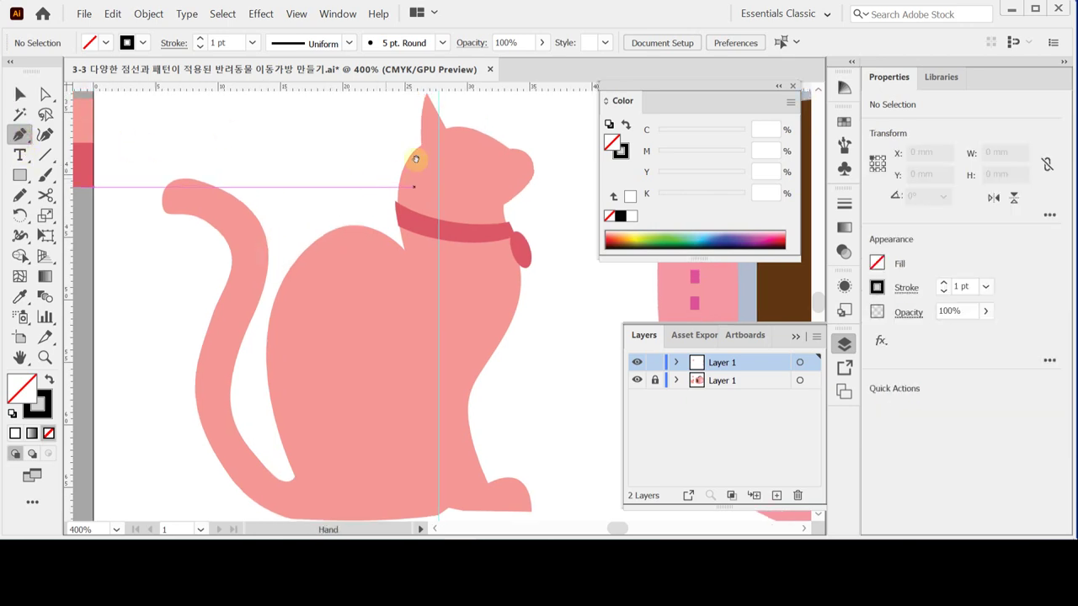
{"action": "left_click", "coordinate": [427, 96]}
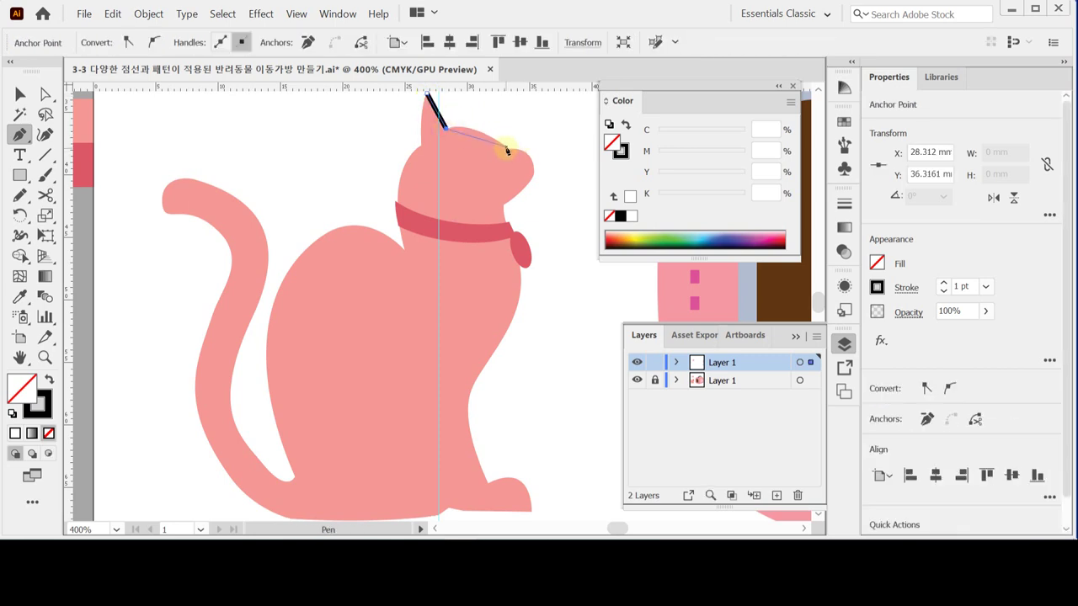
{"action": "left_click_drag", "start_coordinate": [509, 151], "coordinate": [548, 177]}
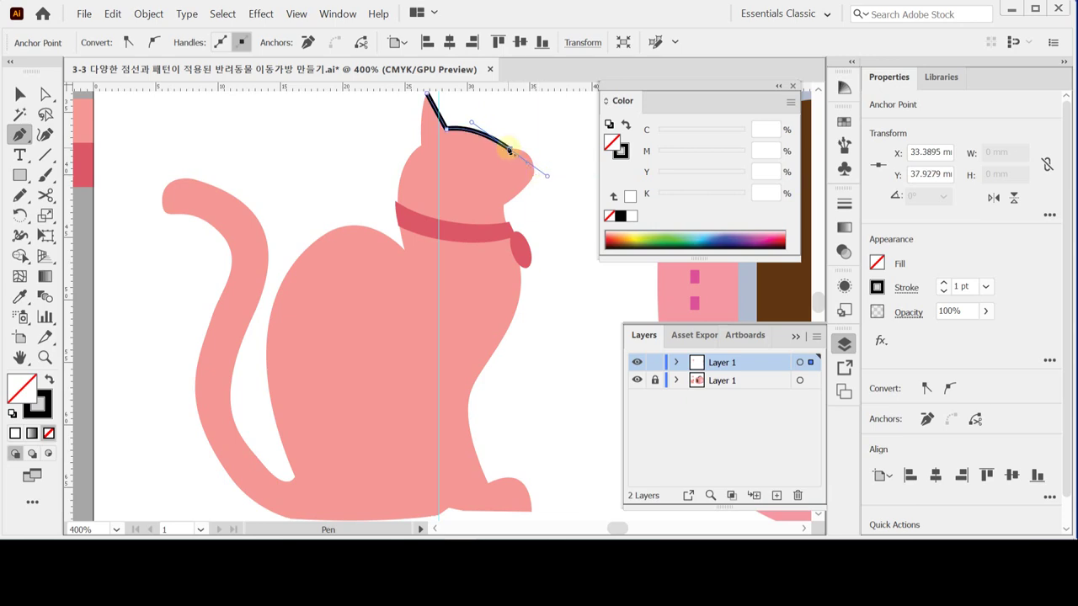
Continue the cat outline with curved segments around the muzzle to the chin, ending in a corner point at the throat.
{"action": "key", "text": "ctrl+plus"}
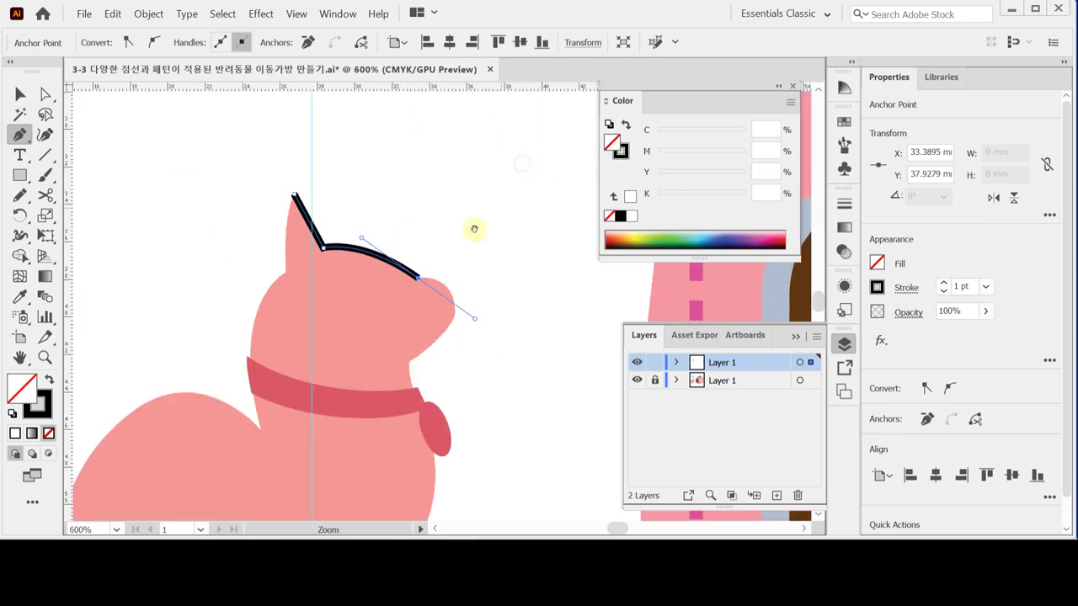
{"action": "left_click_drag", "start_coordinate": [400, 345], "coordinate": [410, 242]}
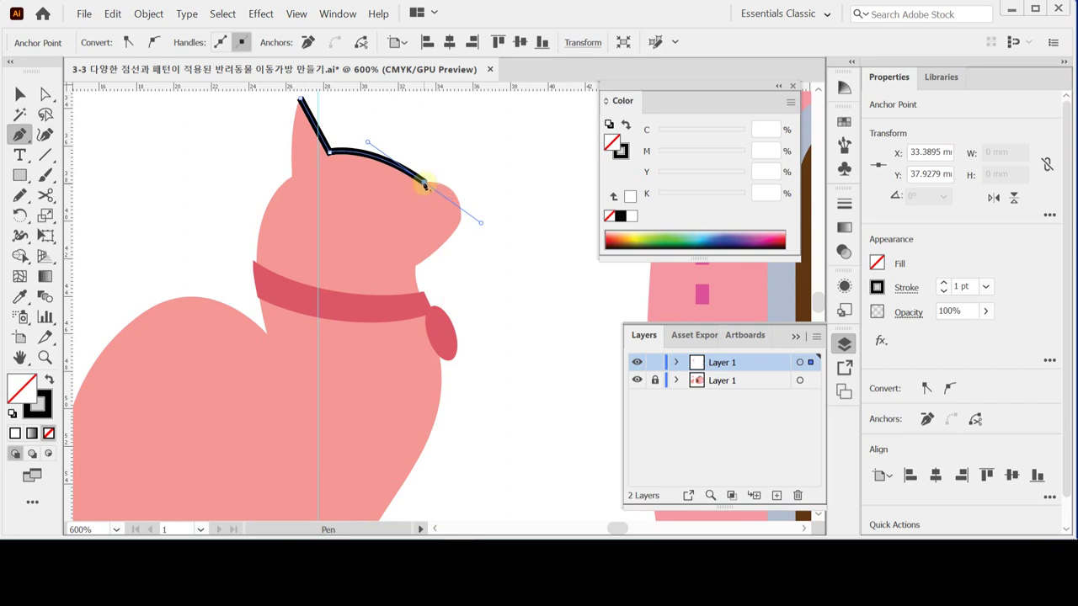
{"action": "left_click_drag", "start_coordinate": [425, 183], "coordinate": [452, 250]}
{"action": "key", "text": "alt"}
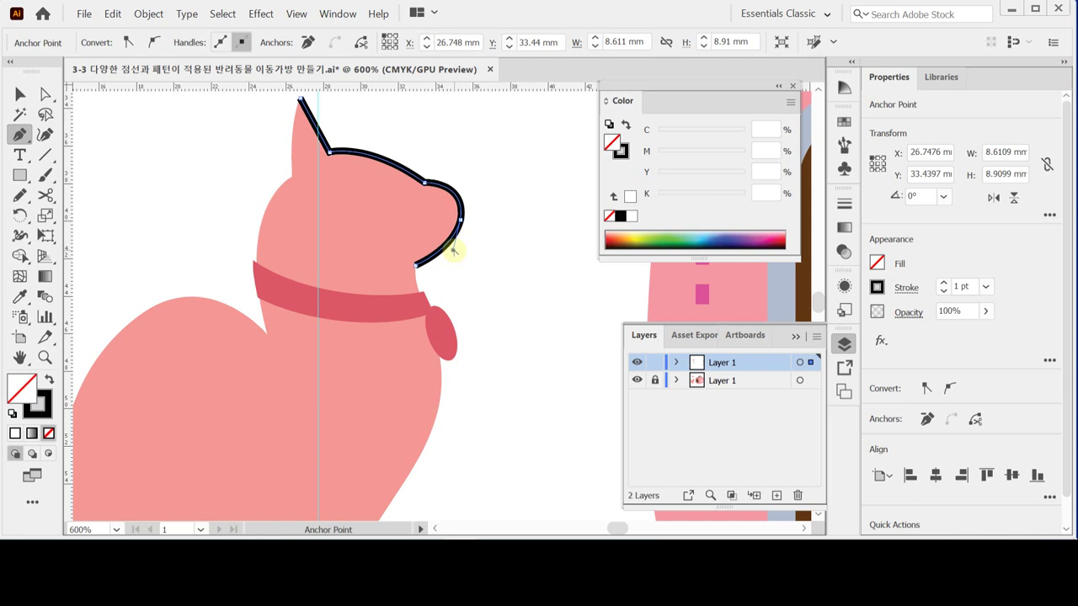
{"action": "left_click_drag", "start_coordinate": [469, 269], "coordinate": [477, 233]}
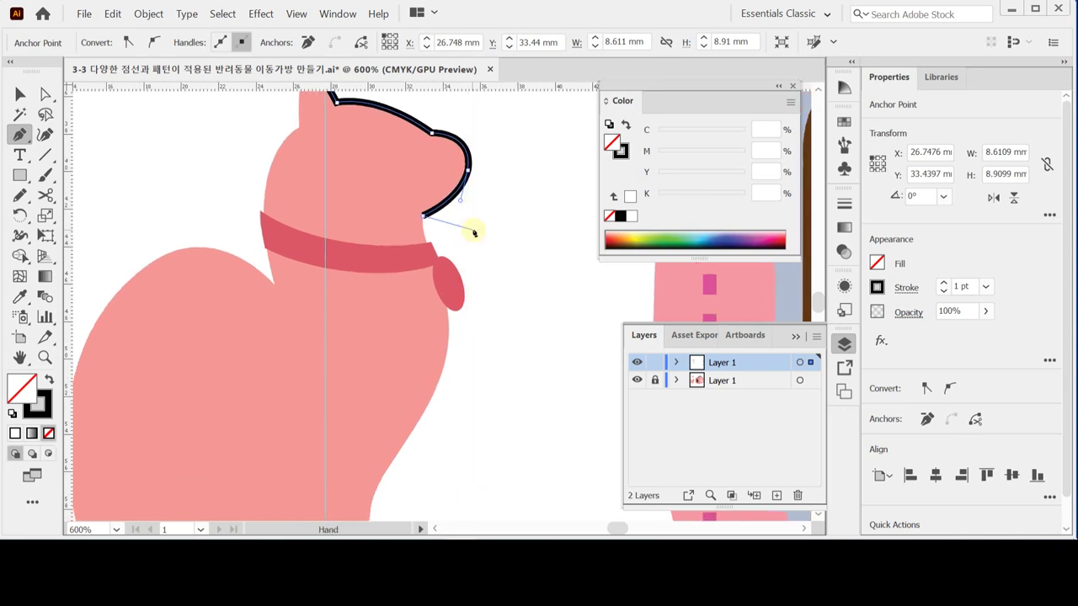
{"action": "left_click", "coordinate": [424, 218]}
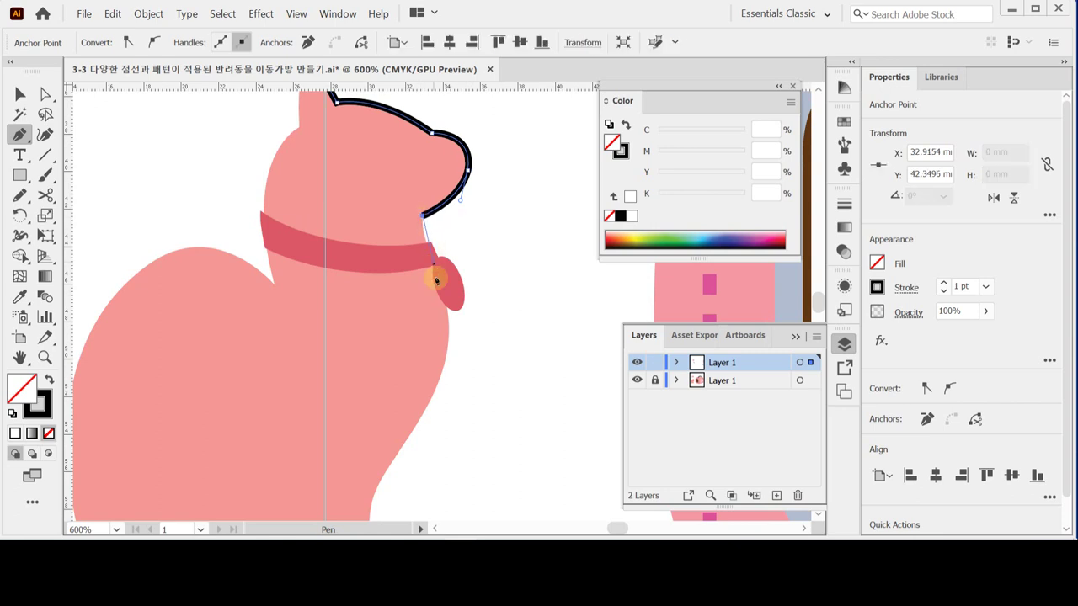
Trace the cat's throat and chest with smooth curves down to the front leg.
{"action": "left_click_drag", "start_coordinate": [441, 295], "coordinate": [452, 323]}
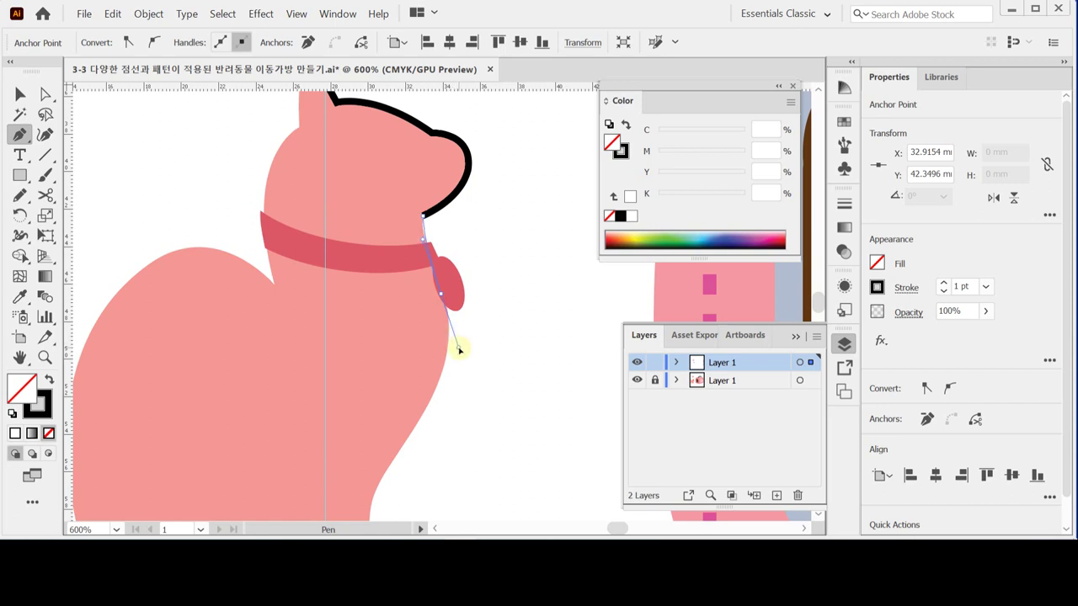
{"action": "left_click_drag", "start_coordinate": [440, 380], "coordinate": [457, 260]}
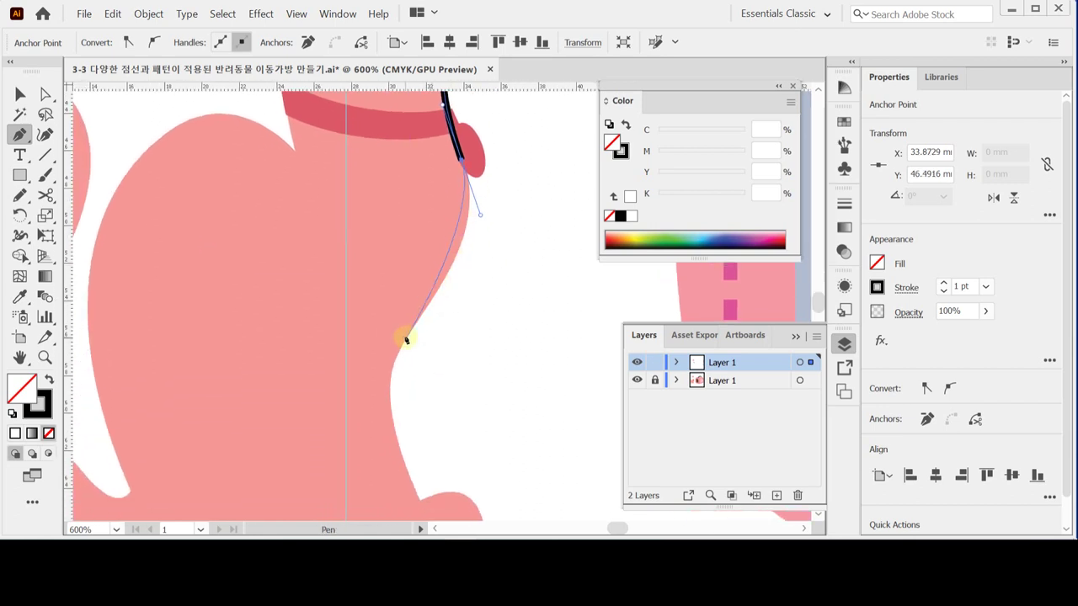
{"action": "left_click_drag", "start_coordinate": [441, 284], "coordinate": [418, 328]}
{"action": "left_click_drag", "start_coordinate": [391, 418], "coordinate": [404, 478]}
{"action": "scroll", "coordinate": [410, 449], "scroll_direction": "down", "scroll_amount": 3}
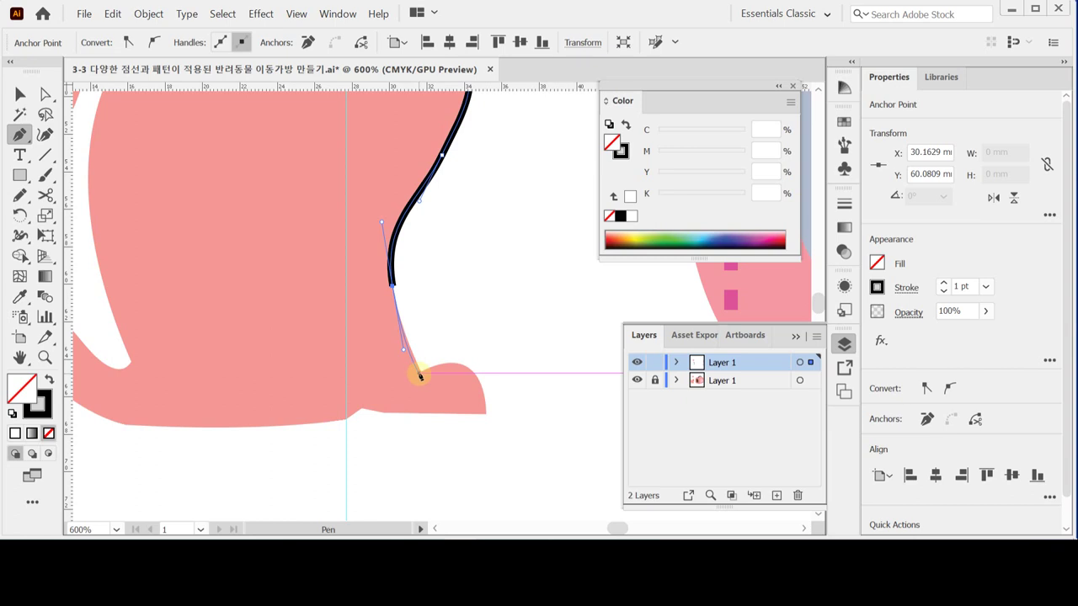
Trace the front paw with a curve, its flat sole and notch, and the underside of the body towards the tail.
{"action": "mouse_move", "coordinate": [419, 373]}
{"action": "left_mouse_down"}
{"action": "mouse_move", "coordinate": [489, 393]}
{"action": "mouse_move", "coordinate": [489, 493]}
{"action": "left_mouse_up"}
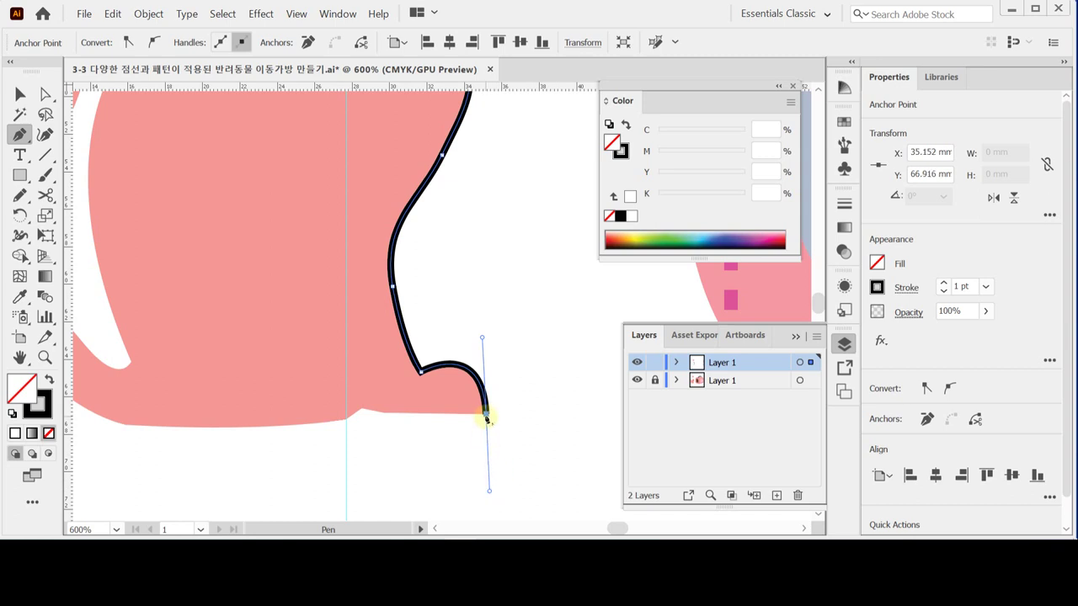
{"action": "left_click", "coordinate": [486, 416]}
{"action": "left_click_drag", "start_coordinate": [418, 428], "coordinate": [467, 410]}
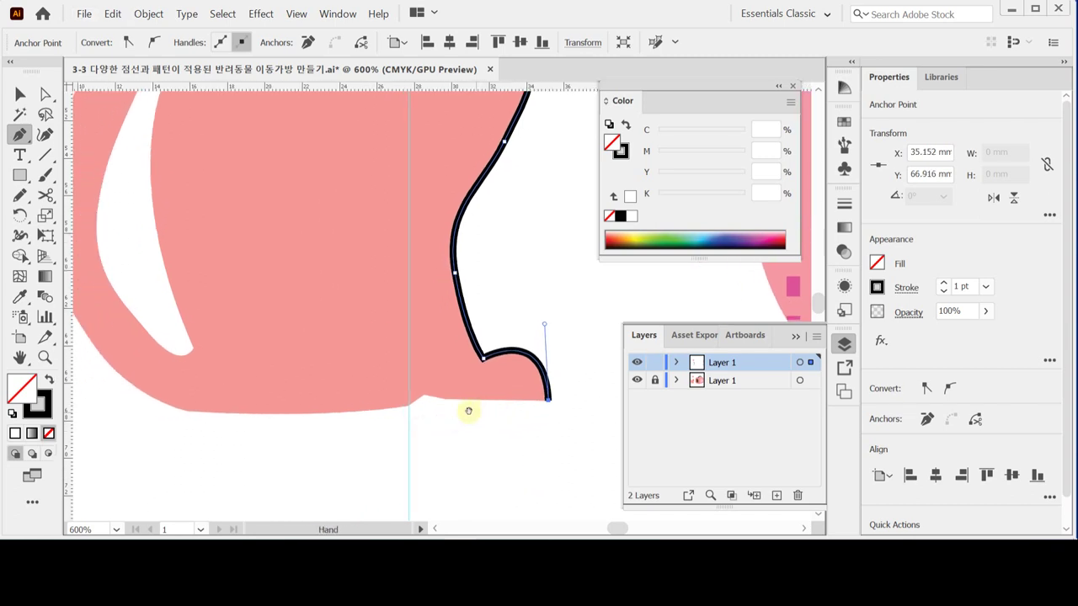
{"action": "left_click", "coordinate": [448, 401]}
{"action": "left_click", "coordinate": [427, 395]}
{"action": "left_click", "coordinate": [410, 405]}
{"action": "left_click_drag", "start_coordinate": [355, 400], "coordinate": [438, 395]}
{"action": "mouse_move", "coordinate": [267, 404]}
{"action": "left_mouse_down"}
{"action": "mouse_move", "coordinate": [281, 409]}
{"action": "mouse_move", "coordinate": [209, 397]}
{"action": "left_mouse_up"}
Trace the outer edge of the tail upwards with smooth curves and around its rounded tip.
{"action": "key", "text": "ctrl+minus"}
{"action": "mouse_move", "coordinate": [241, 241]}
{"action": "left_mouse_down"}
{"action": "mouse_move", "coordinate": [186, 345]}
{"action": "mouse_move", "coordinate": [225, 365]}
{"action": "mouse_move", "coordinate": [212, 309]}
{"action": "mouse_move", "coordinate": [206, 321]}
{"action": "left_mouse_up"}
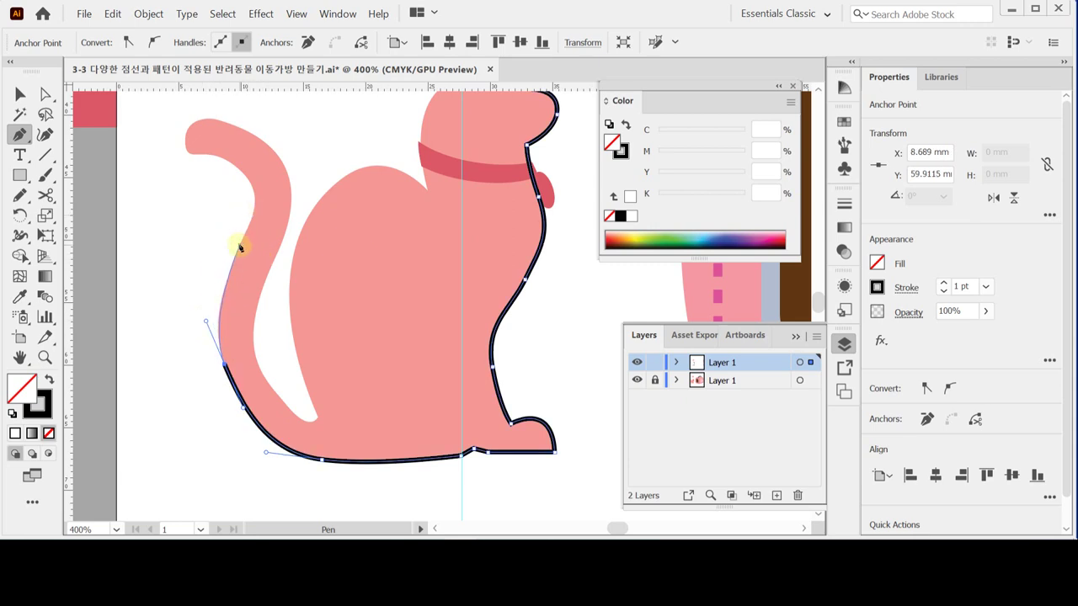
{"action": "left_click_drag", "start_coordinate": [240, 245], "coordinate": [251, 218]}
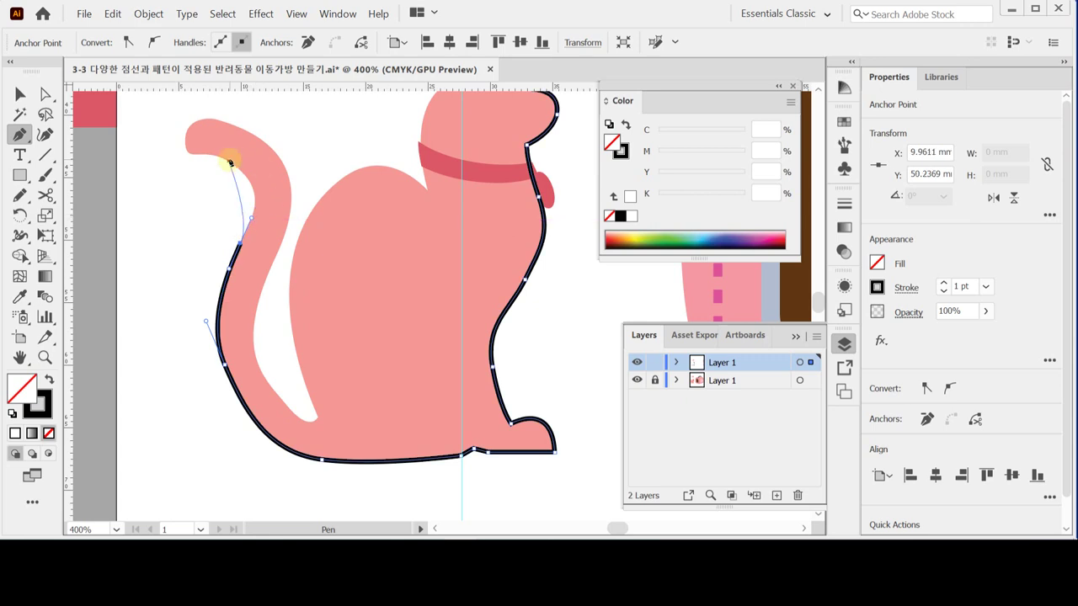
{"action": "left_click_drag", "start_coordinate": [232, 163], "coordinate": [196, 143]}
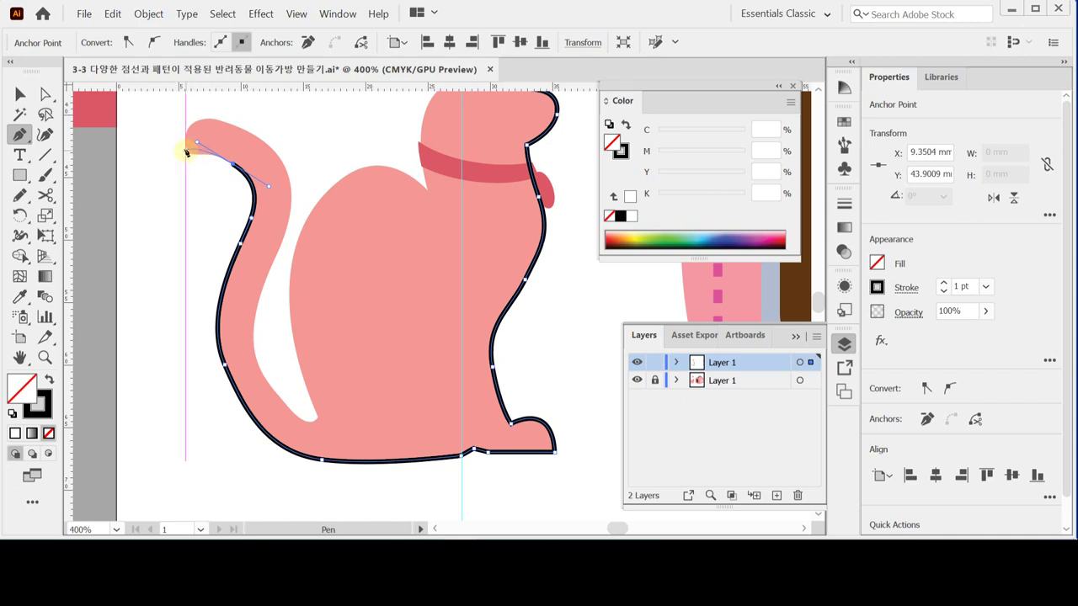
{"action": "left_click", "coordinate": [187, 138]}
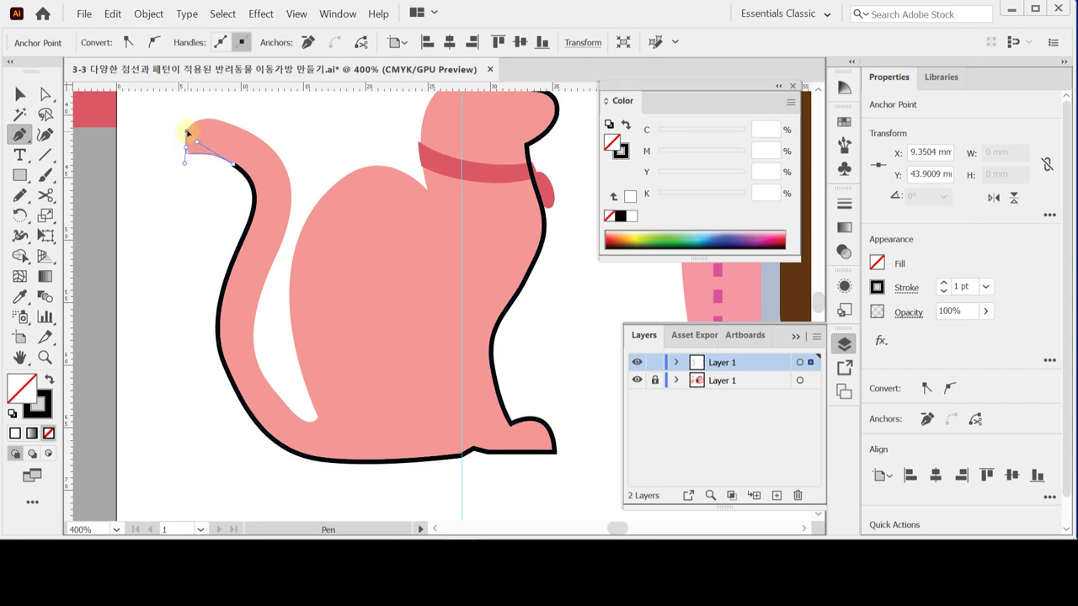
{"action": "left_click_drag", "start_coordinate": [187, 134], "coordinate": [233, 128]}
Trace the inner edge of the tail down to the corner where it meets the cat's back.
{"action": "left_click_drag", "start_coordinate": [288, 179], "coordinate": [293, 207]}
{"action": "left_click_drag", "start_coordinate": [262, 296], "coordinate": [234, 362]}
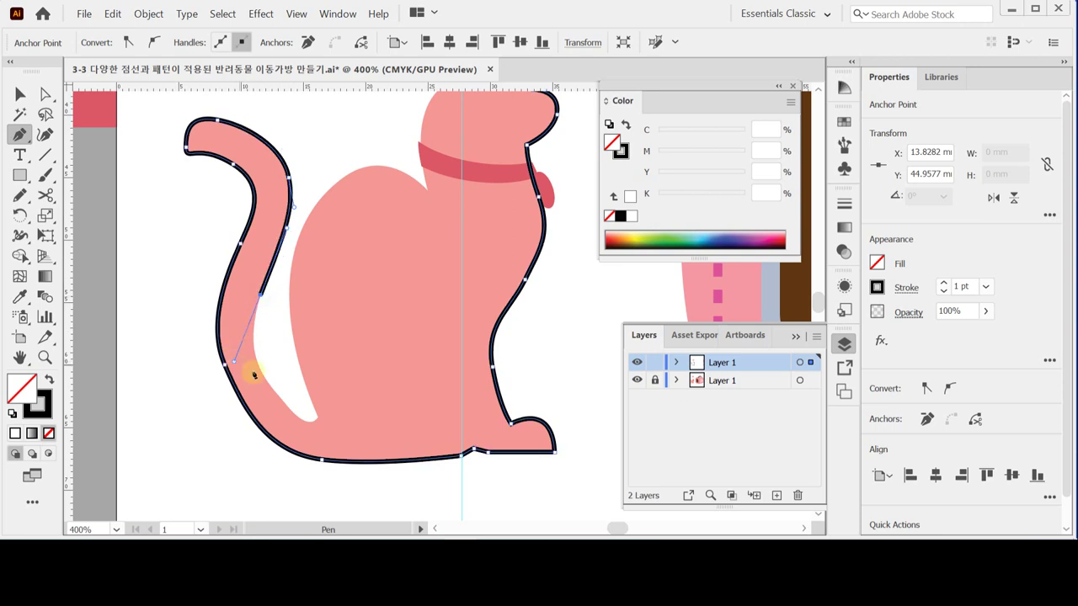
{"action": "left_click_drag", "start_coordinate": [306, 423], "coordinate": [328, 419]}
{"action": "left_click", "coordinate": [313, 421], "text": "alt"}
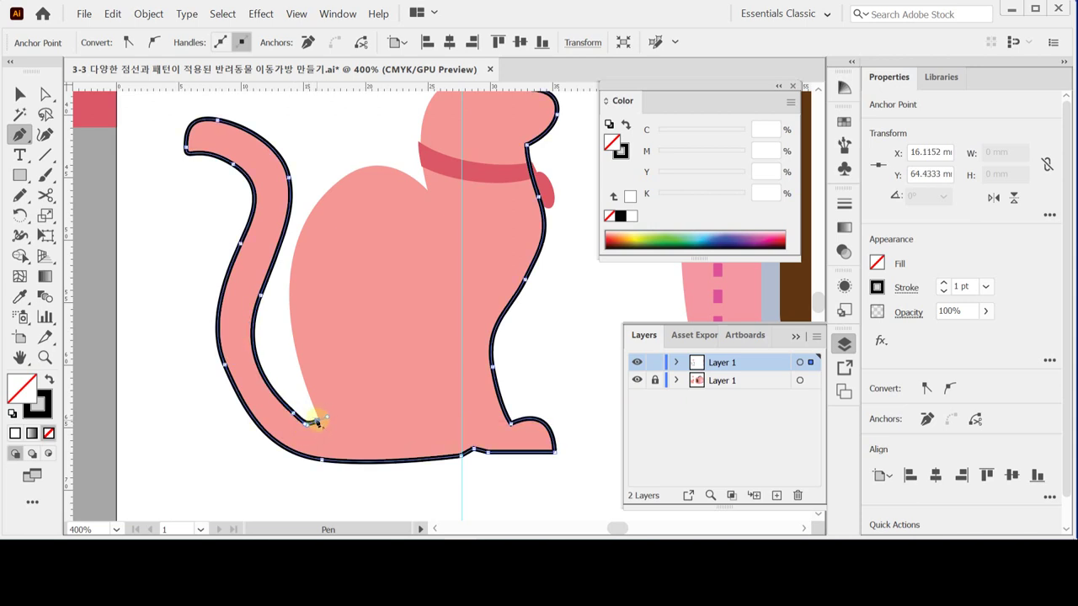
Trace the cat's back up to the base of the neck, adjusting the curve handle to fit and ending in a corner point.
{"action": "left_click_drag", "start_coordinate": [290, 276], "coordinate": [299, 227]}
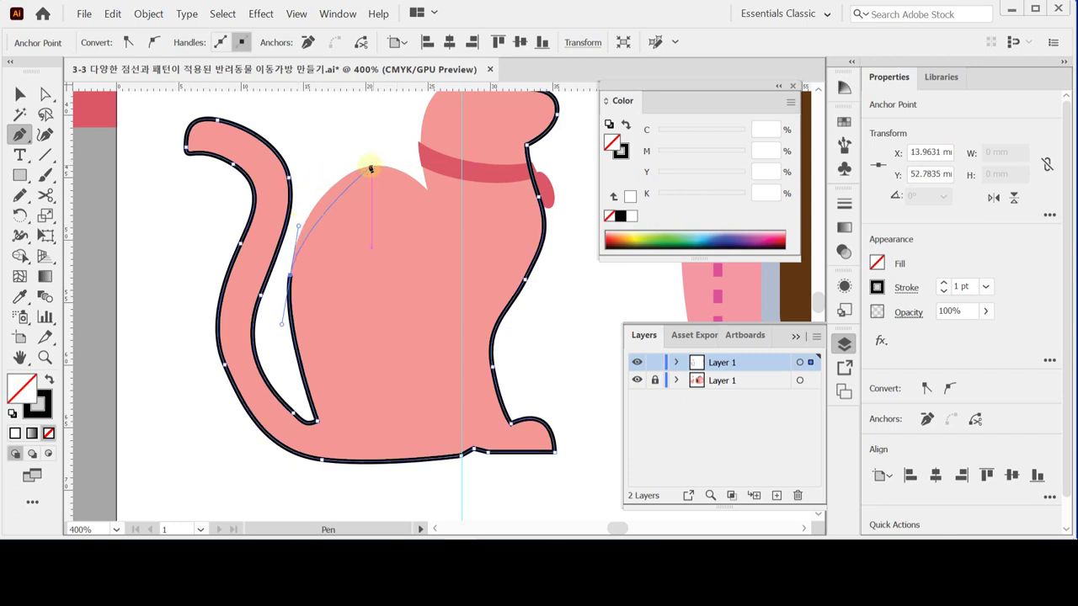
{"action": "left_click_drag", "start_coordinate": [372, 166], "coordinate": [425, 149]}
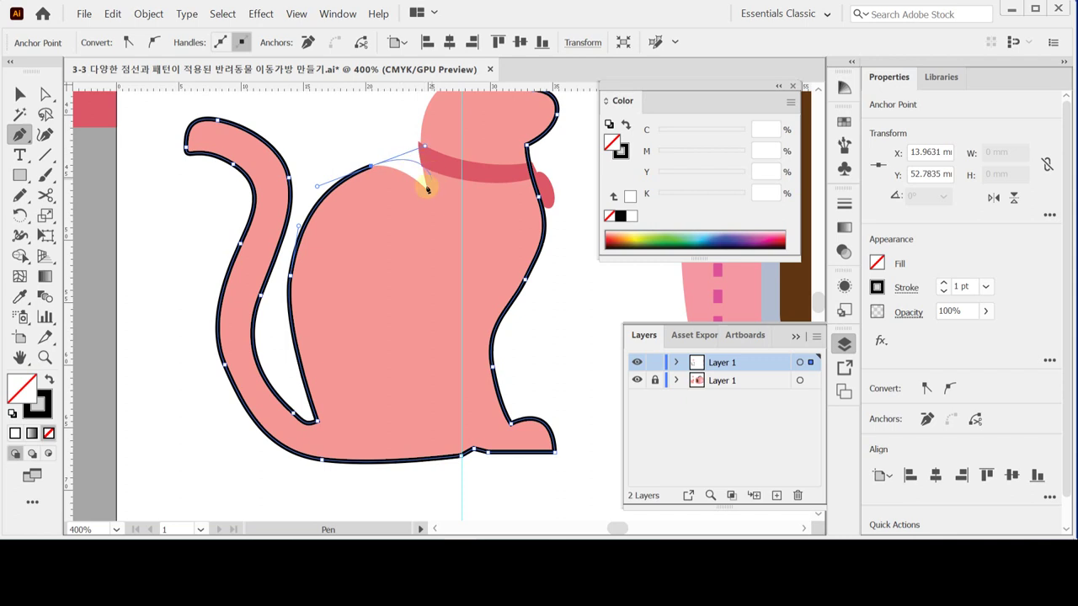
{"action": "scroll", "coordinate": [426, 185], "scroll_direction": "up", "scroll_amount": 3}
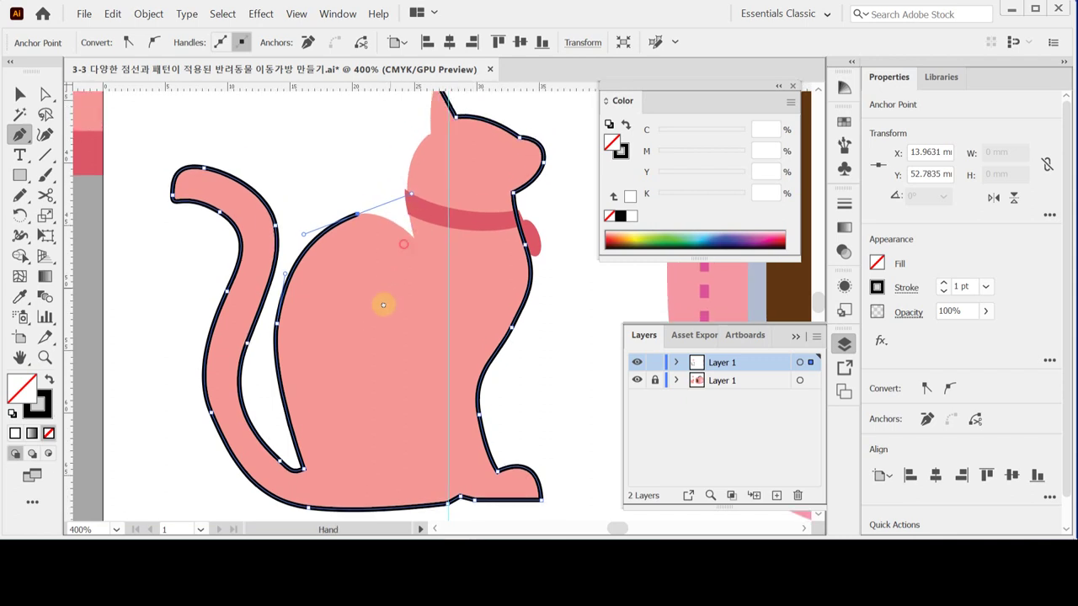
{"action": "left_click", "coordinate": [405, 261]}
{"action": "left_click_drag", "start_coordinate": [403, 216], "coordinate": [380, 229]}
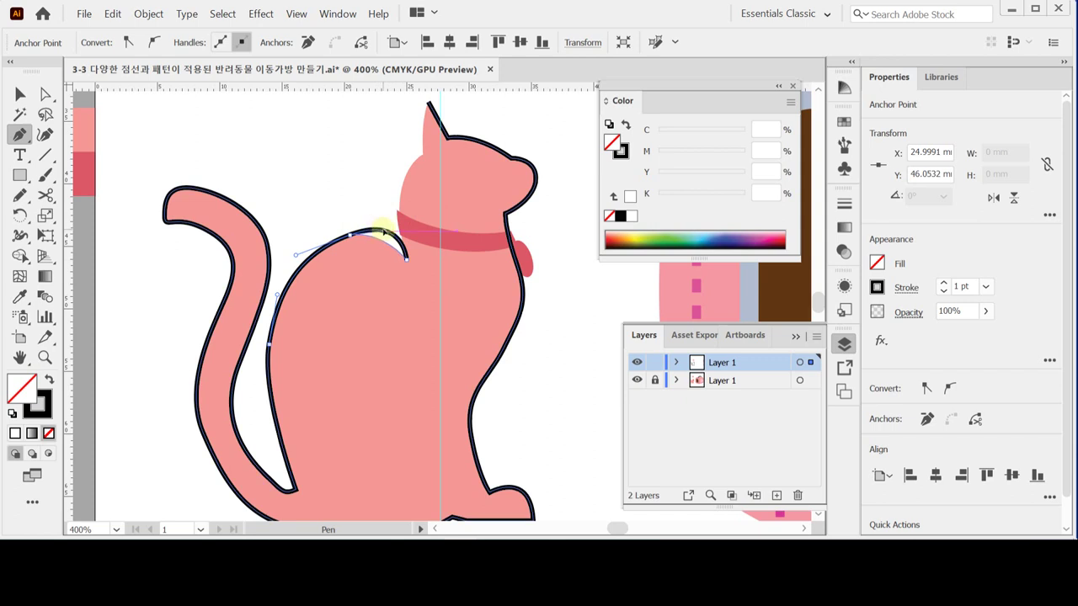
{"action": "left_click", "coordinate": [407, 259]}
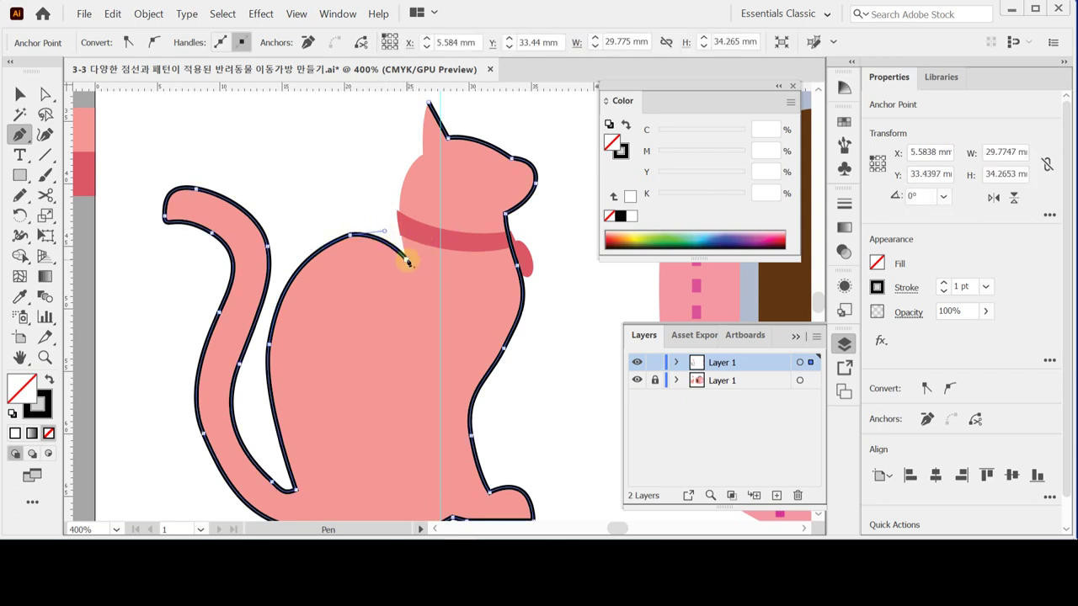
Trace the back of the neck and the ear, closing the cat outline at the ear tip.
{"action": "left_click_drag", "start_coordinate": [422, 156], "coordinate": [465, 124]}
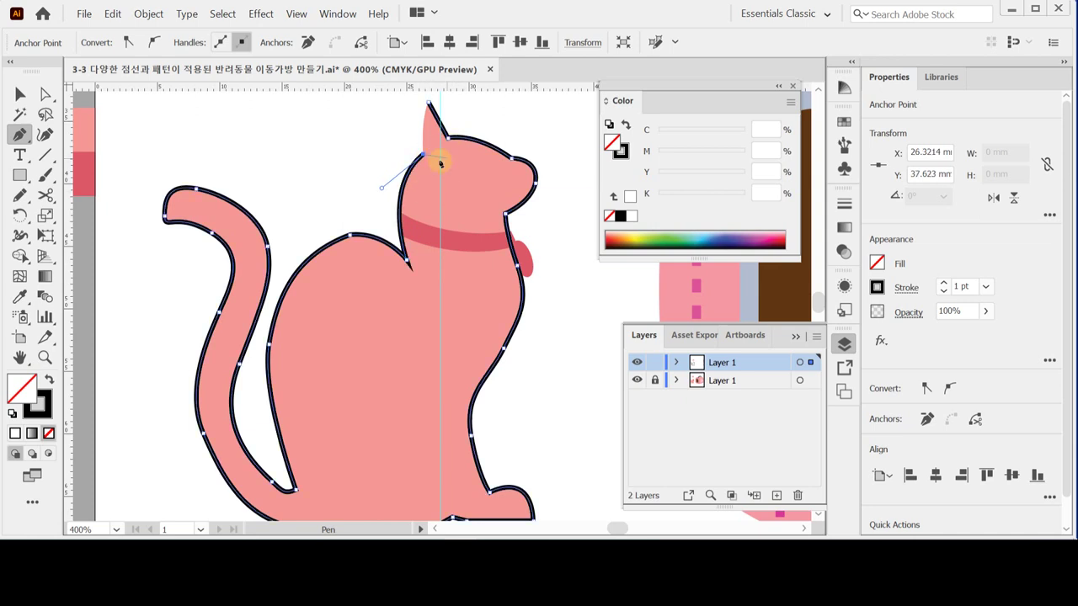
{"action": "scroll", "coordinate": [430, 194], "scroll_direction": "up", "scroll_amount": 2}
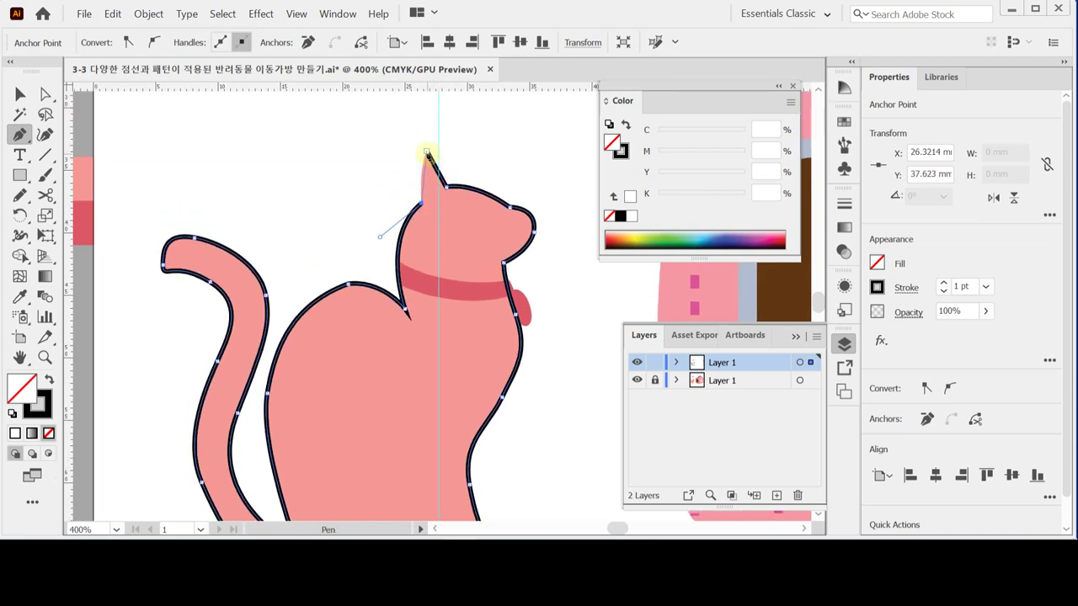
{"action": "left_click", "coordinate": [427, 154]}
{"action": "left_click", "coordinate": [432, 140], "text": "ctrl"}
{"action": "key", "text": "ctrl+z"}
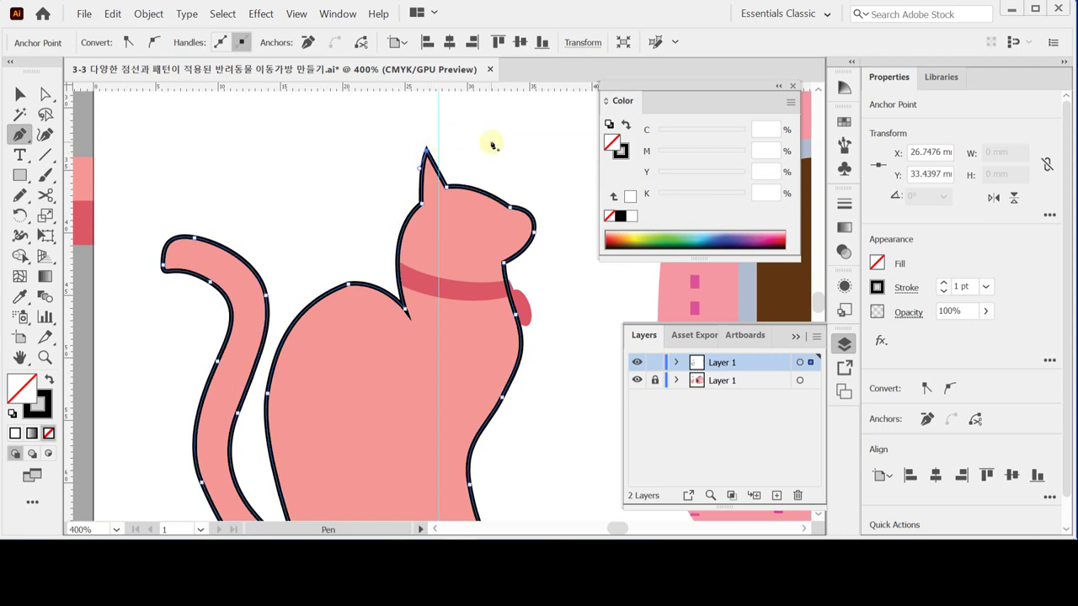
Start a new path for the collar, tracing its curved upper edge across the neck and its short straight front end.
{"action": "scroll", "coordinate": [497, 139], "scroll_direction": "down", "scroll_amount": 2}
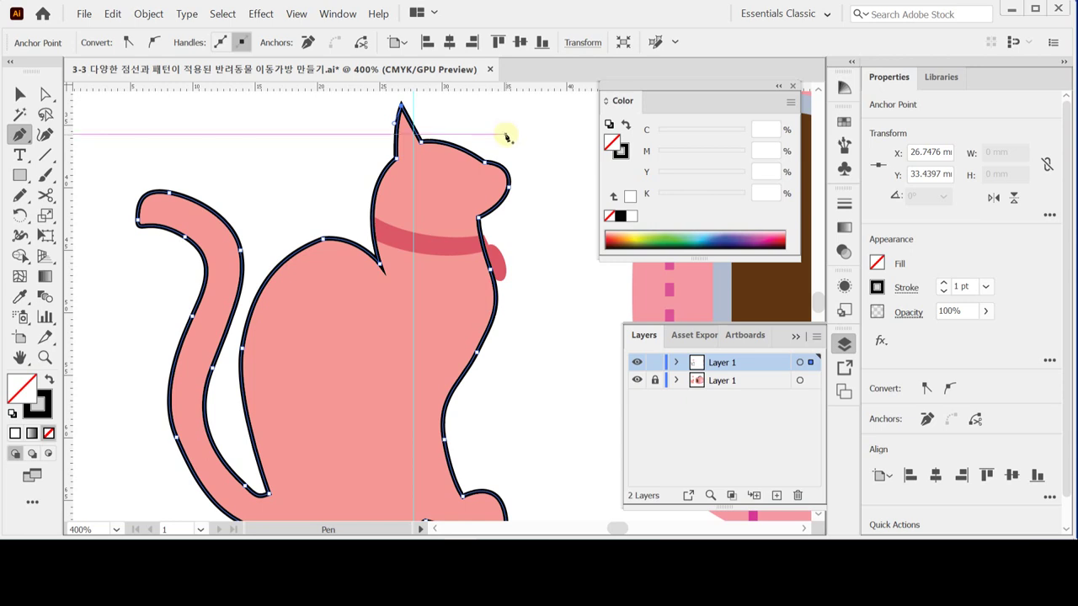
{"action": "key", "text": "ctrl+equal"}
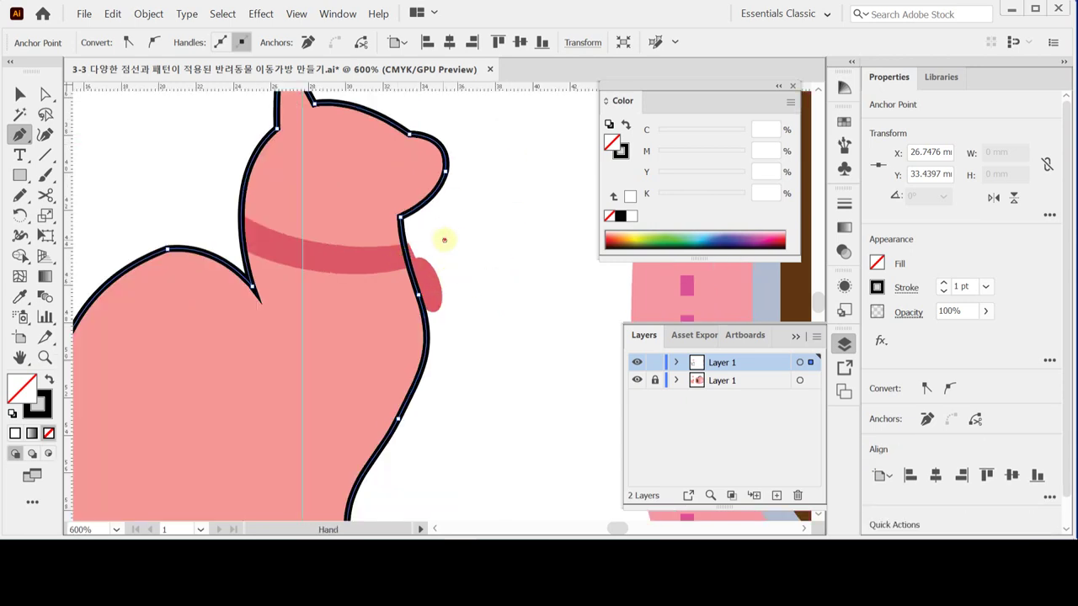
{"action": "left_click_drag", "start_coordinate": [445, 236], "coordinate": [477, 219]}
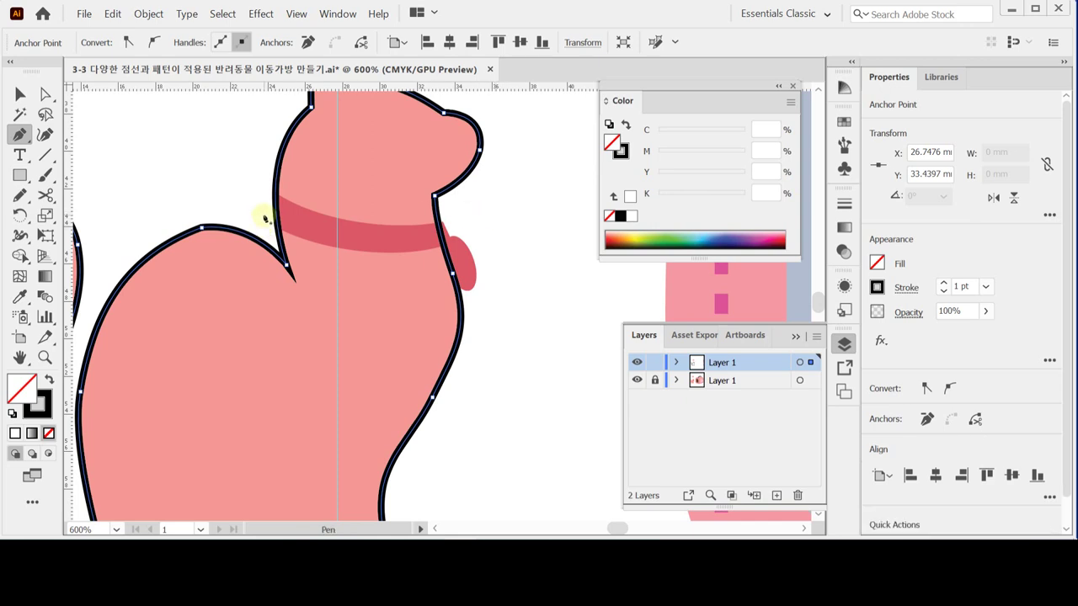
{"action": "left_click", "coordinate": [269, 191]}
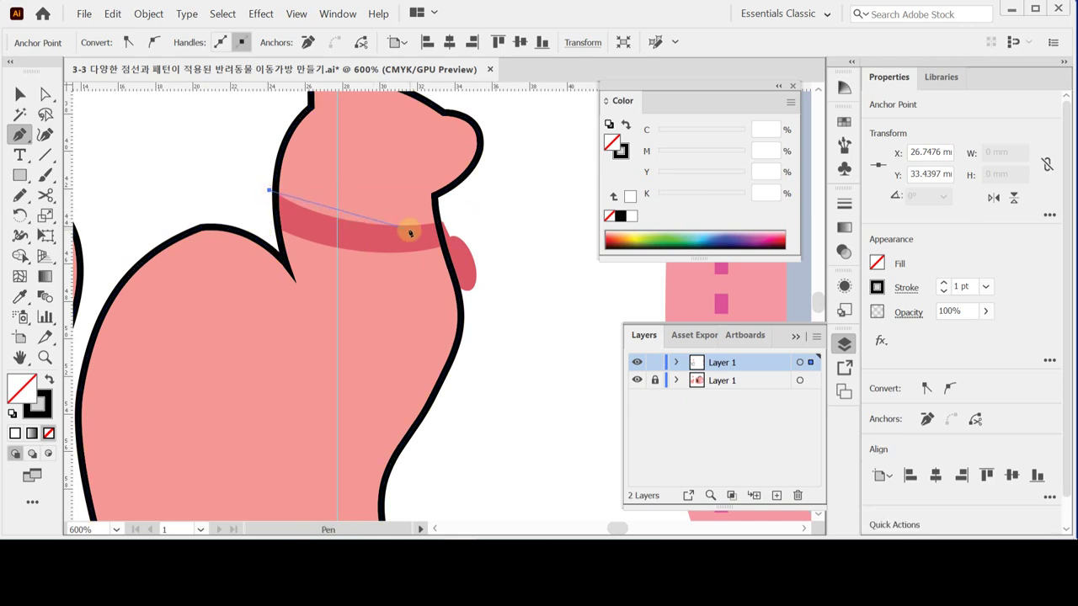
{"action": "left_click_drag", "start_coordinate": [440, 224], "coordinate": [522, 203]}
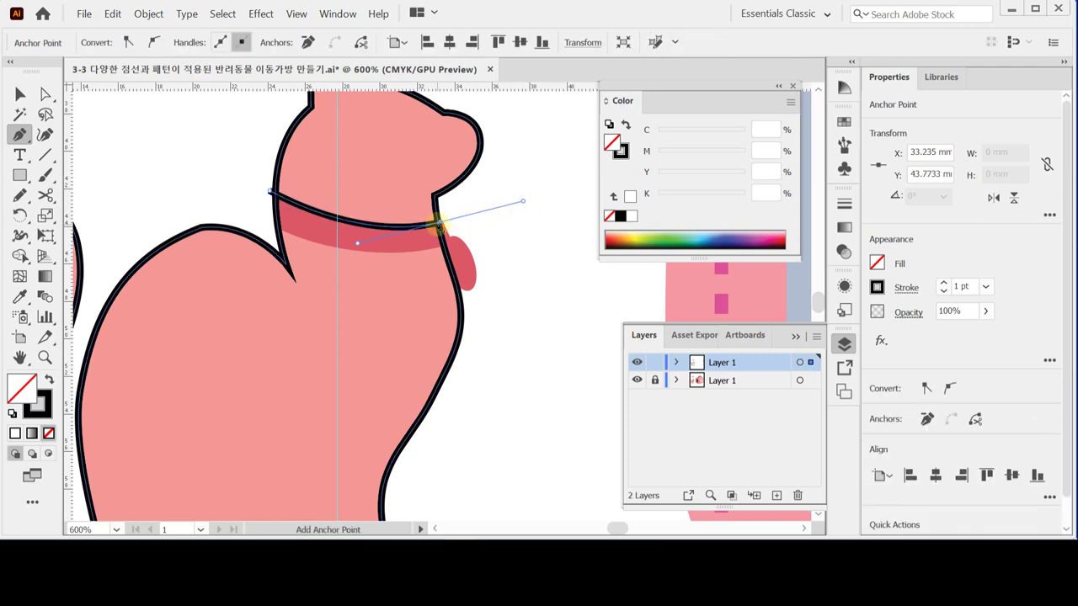
{"action": "left_click", "coordinate": [439, 223]}
{"action": "left_click", "coordinate": [452, 246]}
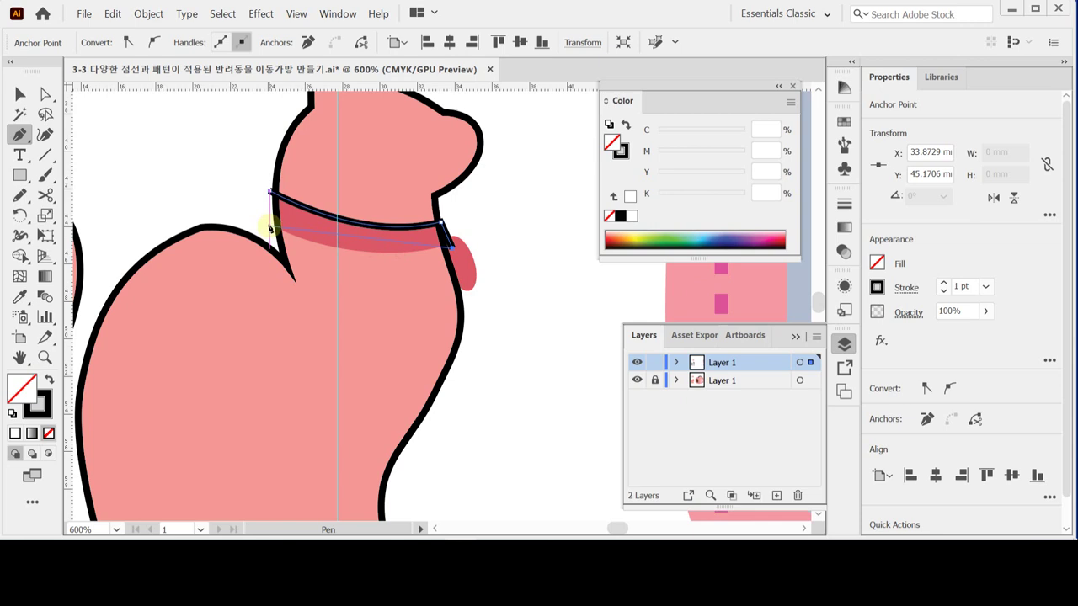
Trace the collar's curved lower edge, nudge its back corner into line, and close the collar path.
{"action": "mouse_move", "coordinate": [270, 226]}
{"action": "left_mouse_down"}
{"action": "mouse_move", "coordinate": [241, 190]}
{"action": "mouse_move", "coordinate": [207, 176]}
{"action": "left_mouse_up"}
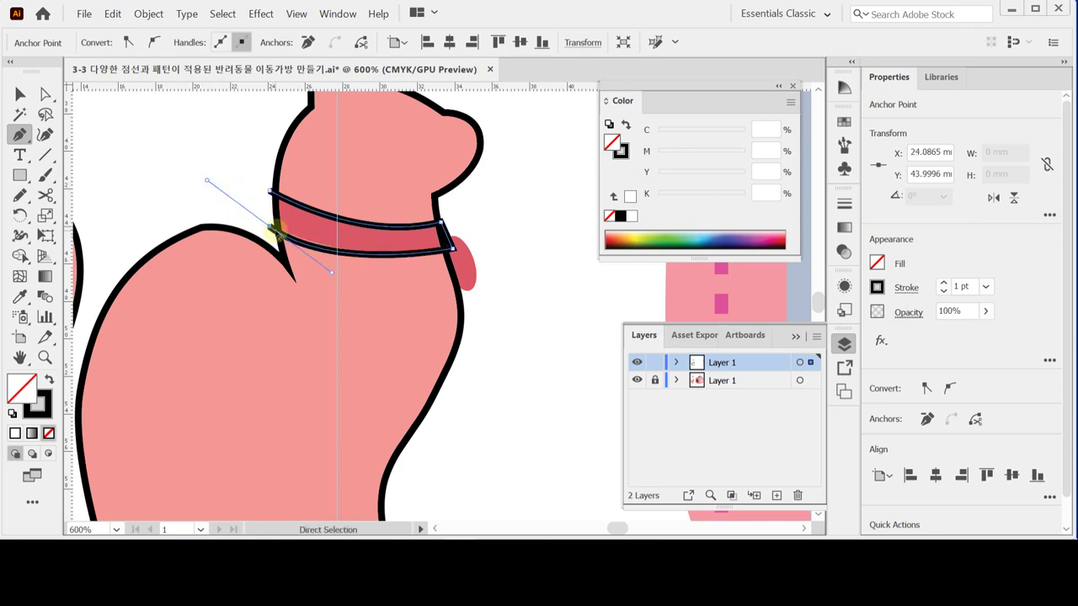
{"action": "left_click", "coordinate": [269, 227], "text": "ctrl"}
{"action": "left_click_drag", "start_coordinate": [270, 227], "coordinate": [272, 227]}
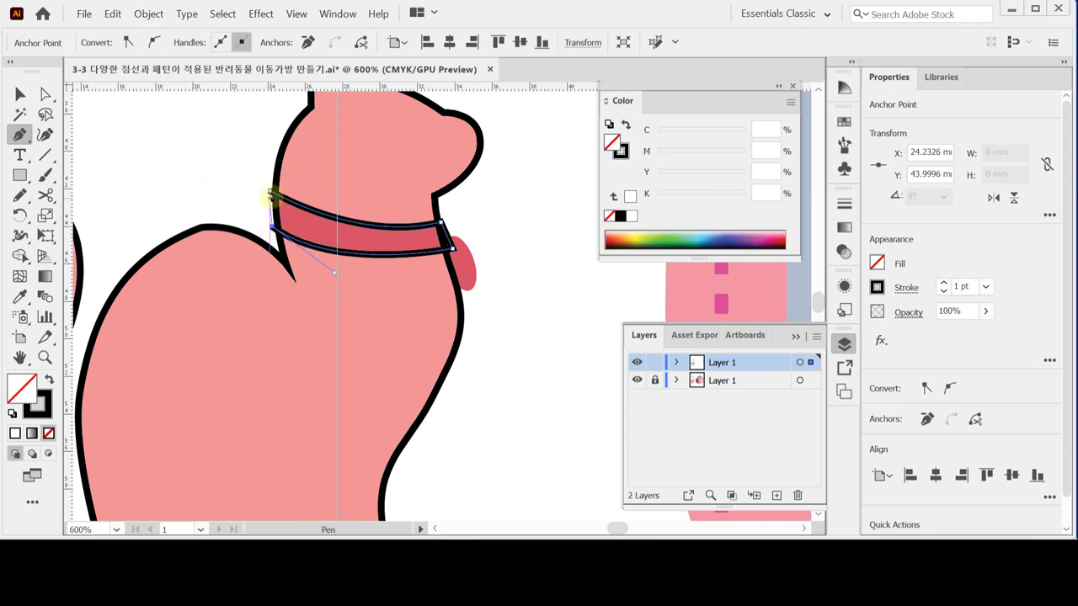
{"action": "left_click", "coordinate": [269, 192], "text": "ctrl"}
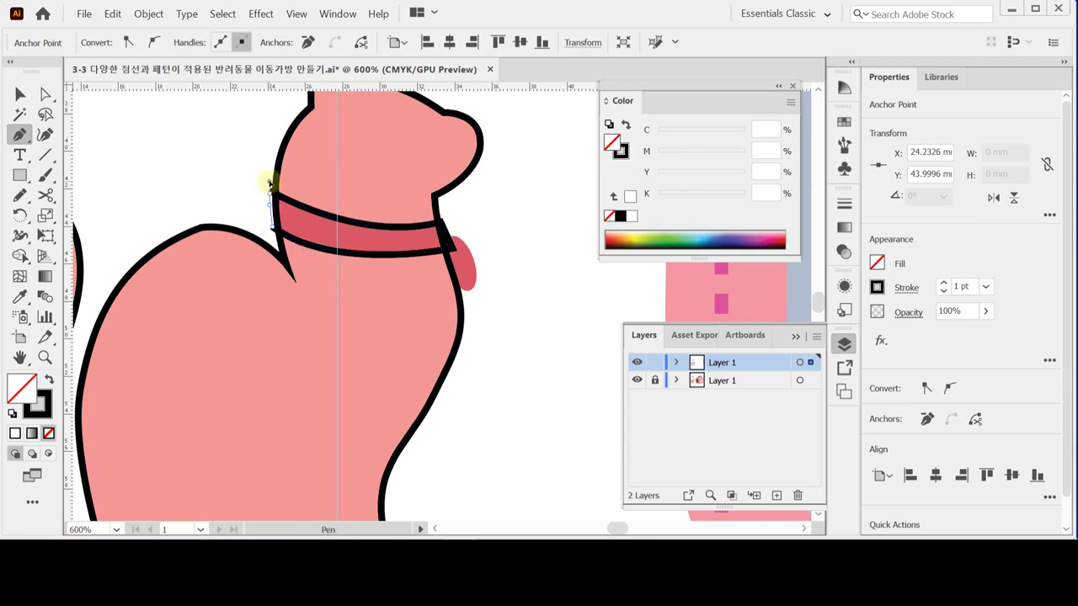
{"action": "left_click", "coordinate": [389, 334], "text": "ctrl+alt"}
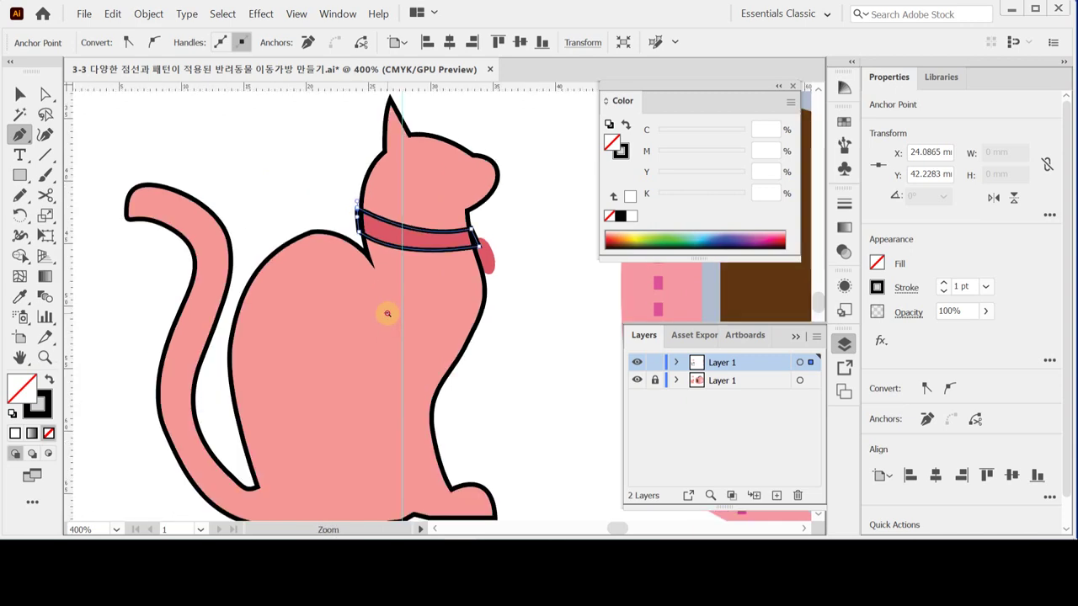
{"action": "left_click", "coordinate": [392, 307], "text": "ctrl+alt"}
{"action": "left_click", "coordinate": [421, 297], "text": "ctrl"}
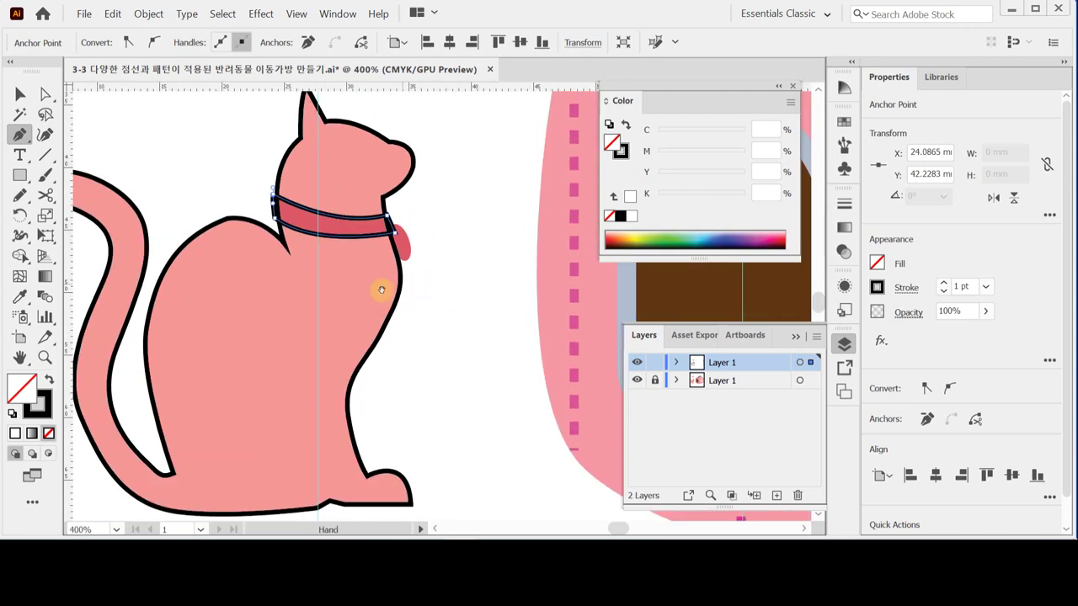
Deselect the collar and draw an upright ellipse about 1.5 mm wide and 3.4 mm high over its pendant.
{"action": "left_click", "coordinate": [360, 299], "text": "ctrl+alt"}
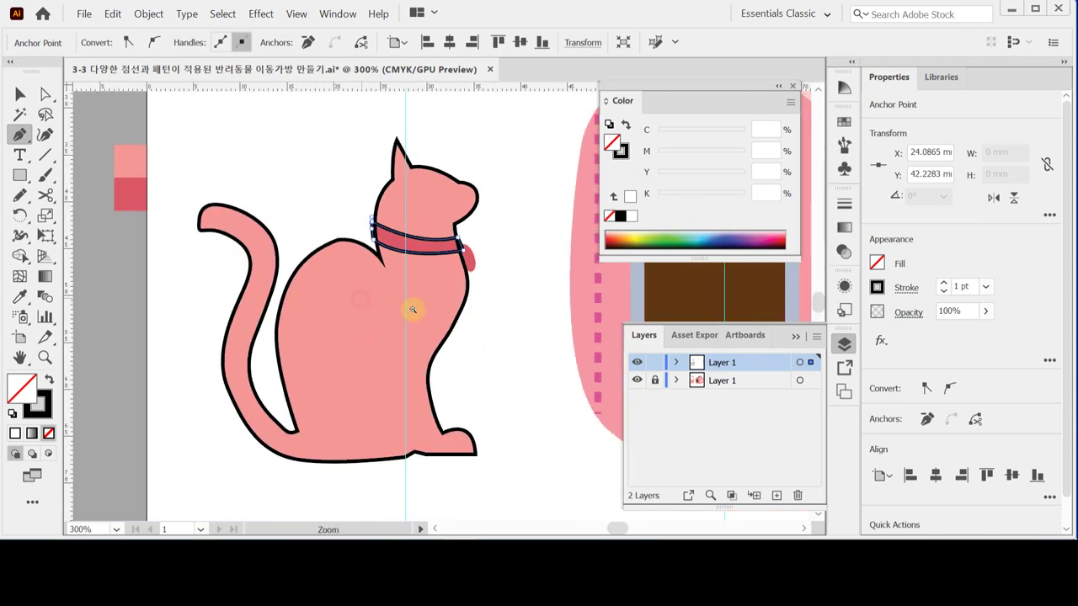
{"action": "left_click", "coordinate": [262, 161], "text": "ctrl"}
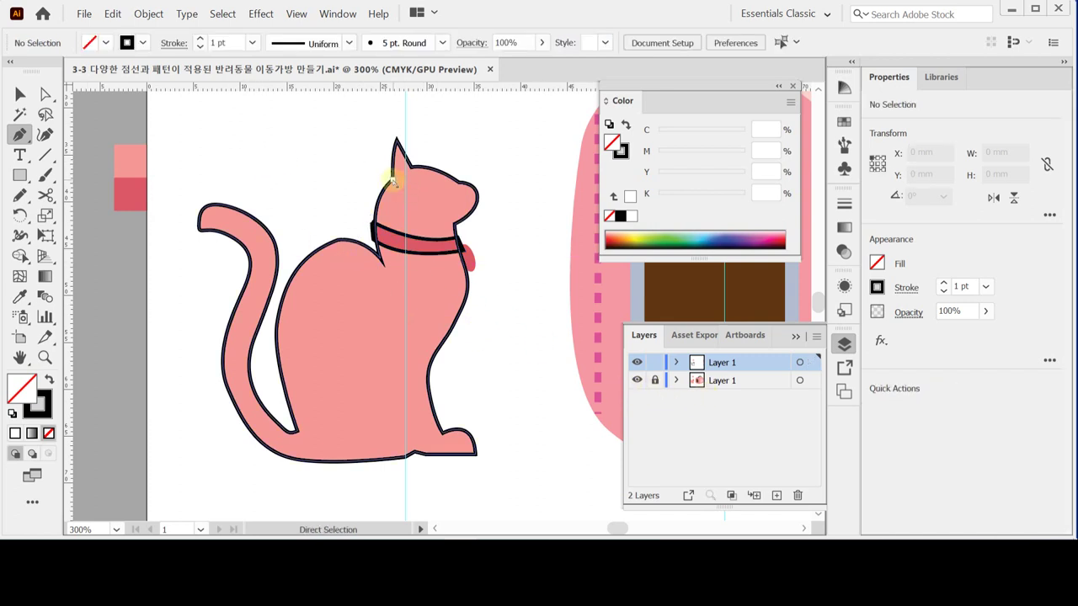
{"action": "scroll", "coordinate": [457, 277], "scroll_direction": "up", "scroll_amount": 3}
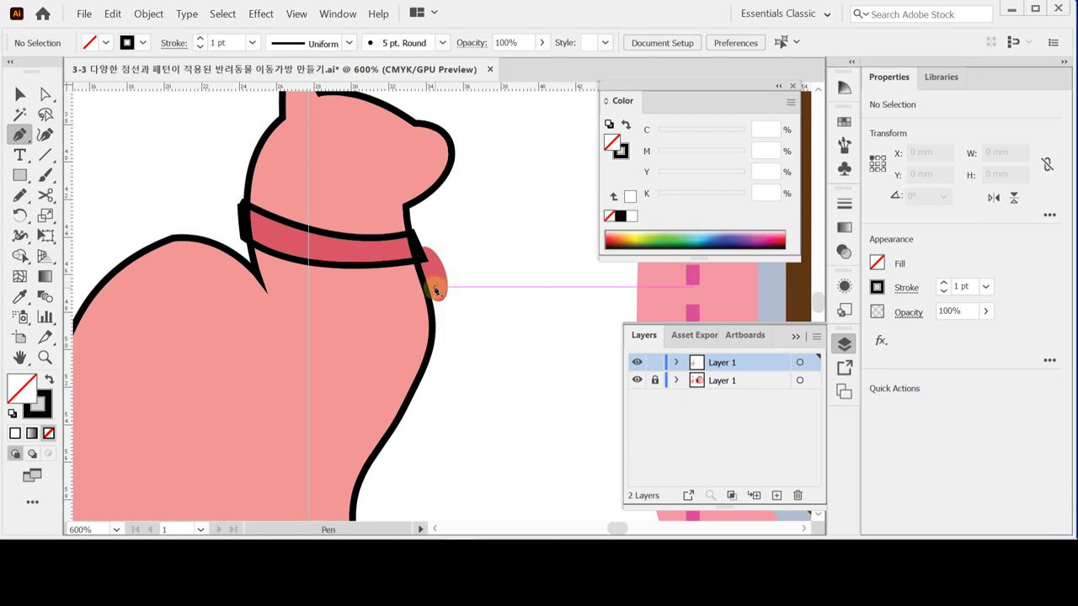
{"action": "left_click_drag", "start_coordinate": [19, 175], "coordinate": [84, 214]}
{"action": "left_click_drag", "start_coordinate": [421, 247], "coordinate": [450, 311]}
{"action": "key", "text": "v"}
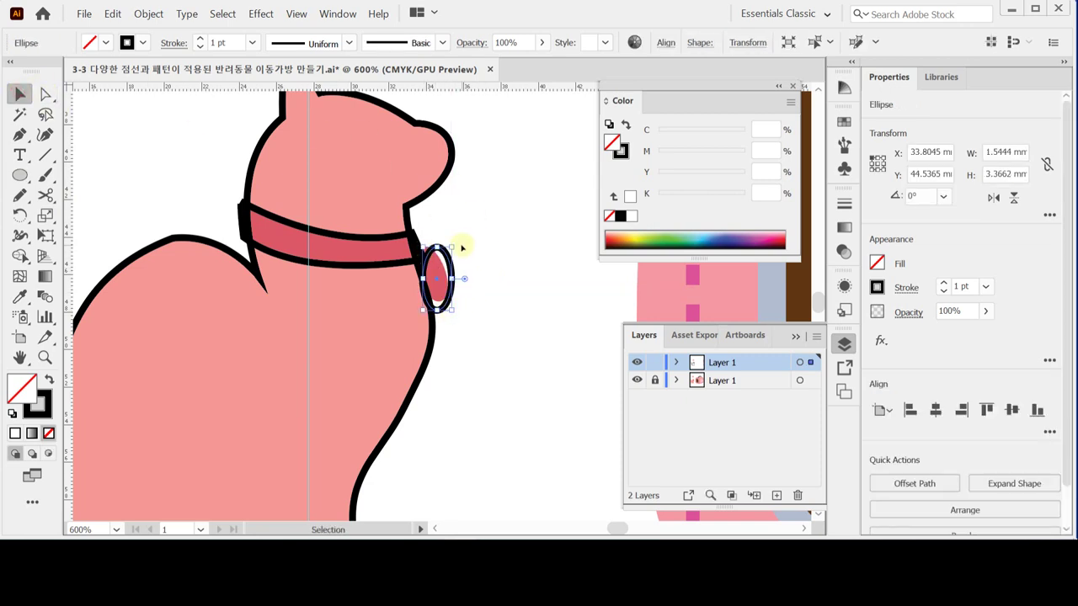
Tilt the pendant ellipse about 15° and shrink it to about 1.56 × 2.92 mm to match the reference.
{"action": "key", "text": "ctrl+equal"}
{"action": "left_click_drag", "start_coordinate": [438, 263], "coordinate": [423, 251]}
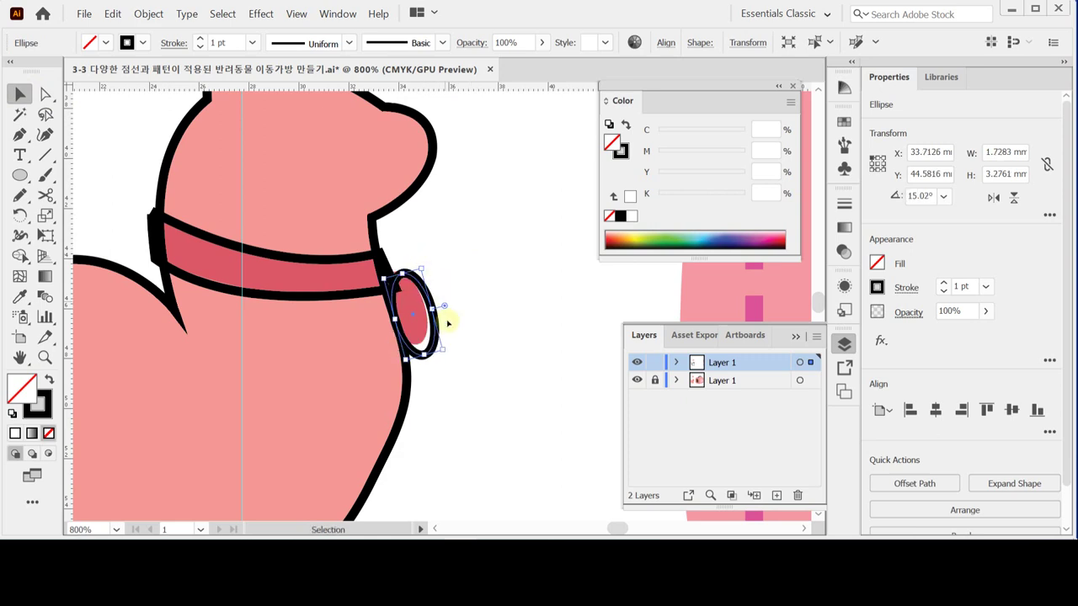
{"action": "left_click_drag", "start_coordinate": [424, 352], "coordinate": [424, 342]}
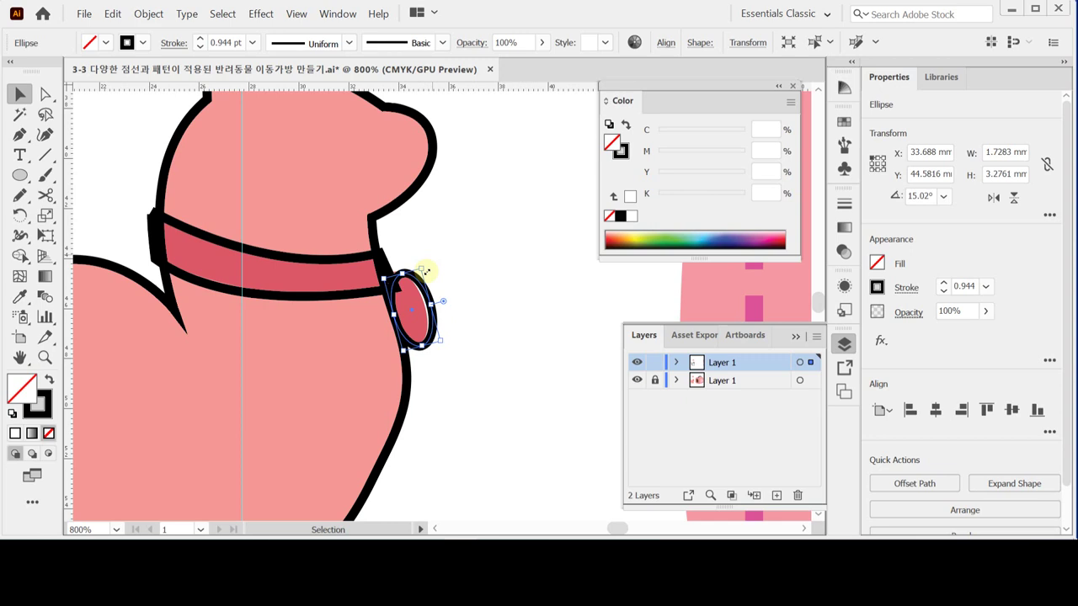
{"action": "left_click_drag", "start_coordinate": [437, 301], "coordinate": [428, 305]}
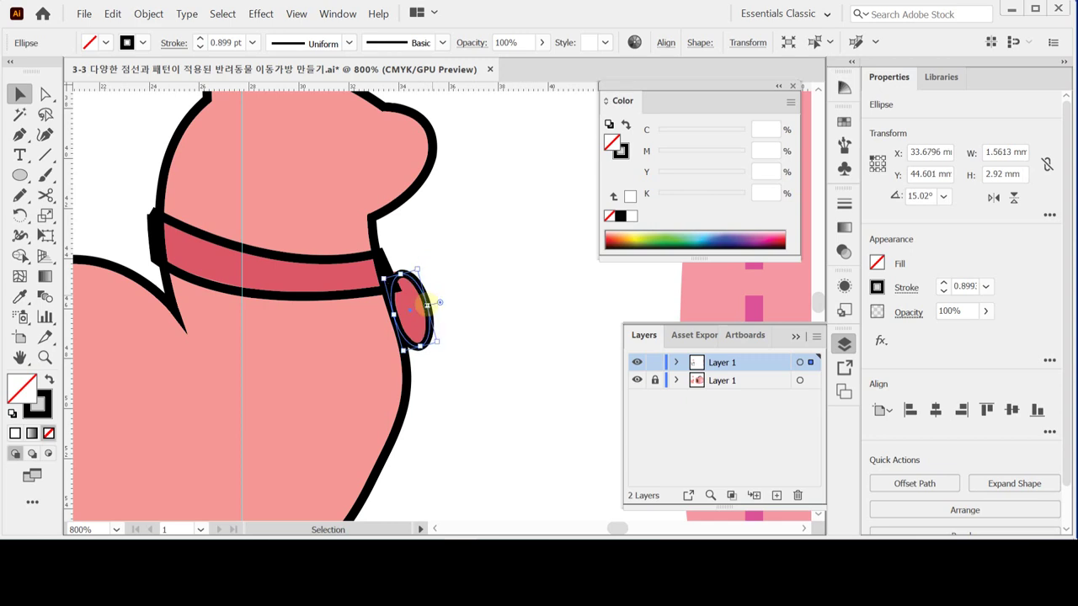
{"action": "left_click", "coordinate": [440, 272]}
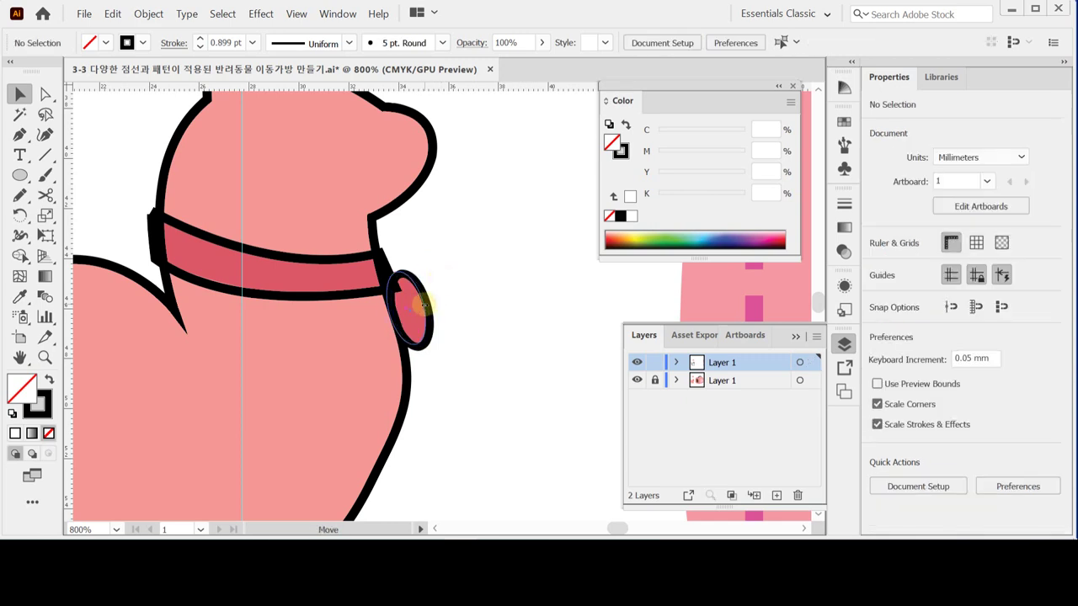
Give the cat outline the reference cat's light pink fill (C0 M50 Y30 K0) with no stroke.
{"action": "left_click", "coordinate": [424, 307]}
{"action": "key", "text": "ctrl+minus"}
{"action": "left_click", "coordinate": [390, 223], "text": "ctrl"}
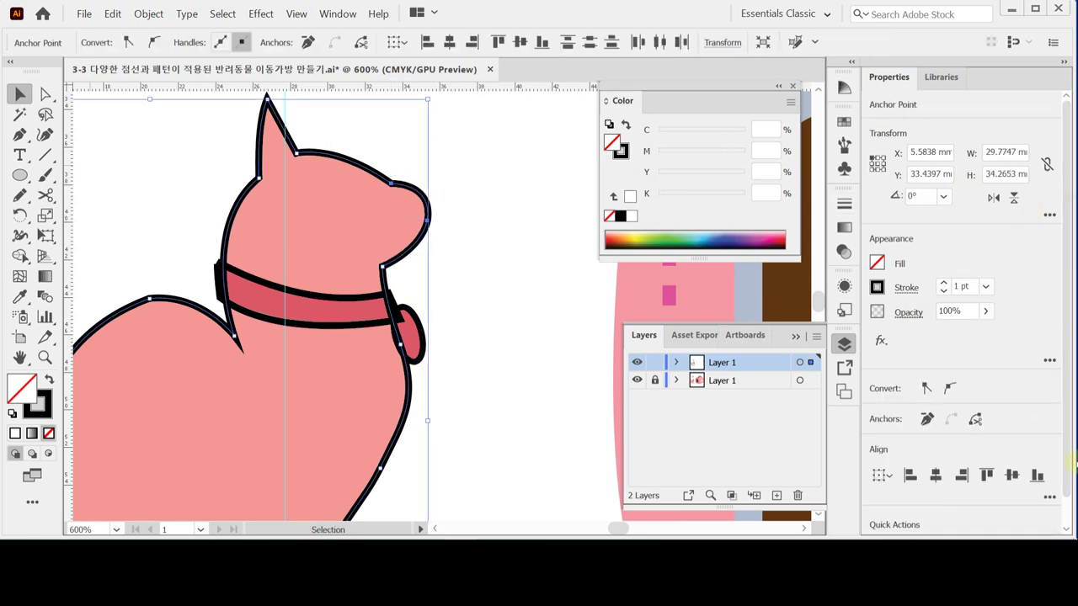
{"action": "key", "text": "i"}
{"action": "left_click", "coordinate": [373, 230]}
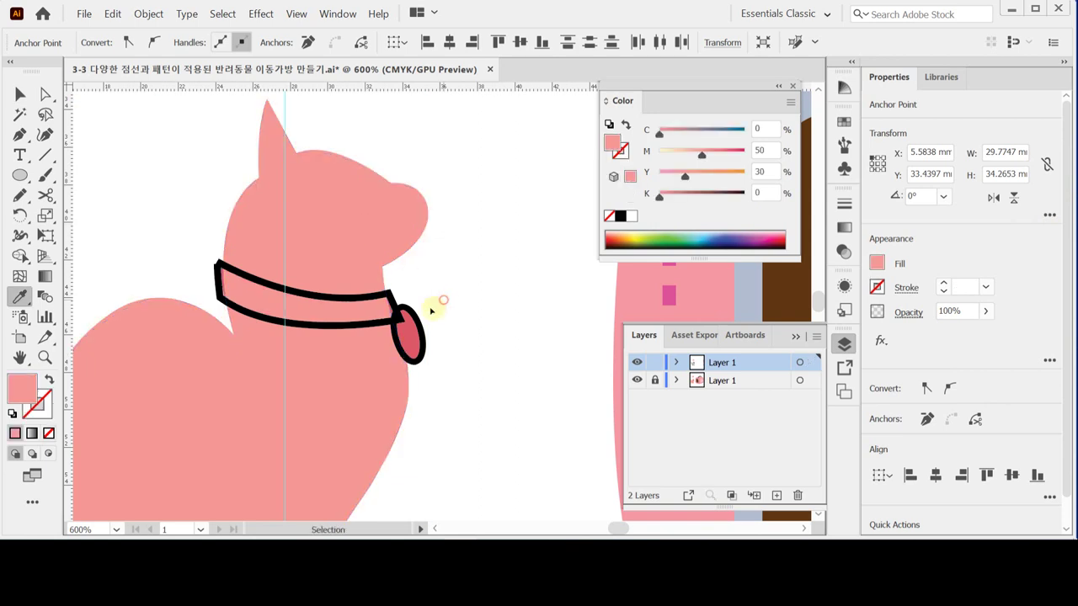
{"action": "key", "text": "ctrl+shift+a"}
Give the collar and pendant the reference's darker pink fill (C10 M80 Y50 K0) with no stroke.
{"action": "left_click", "coordinate": [411, 336], "text": "ctrl"}
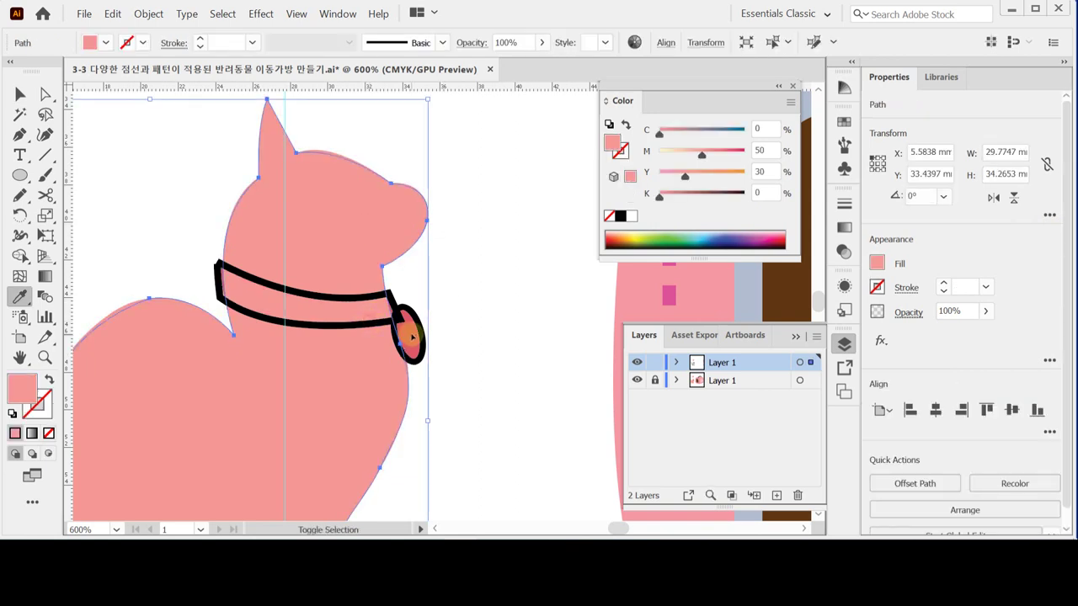
{"action": "left_click", "coordinate": [438, 292], "text": "ctrl"}
{"action": "left_click", "coordinate": [411, 332], "text": "ctrl"}
{"action": "left_click", "coordinate": [411, 332]}
{"action": "left_click", "coordinate": [476, 314], "text": "ctrl"}
{"action": "key", "text": "ctrl+minus"}
{"action": "key", "text": "ctrl+minus"}
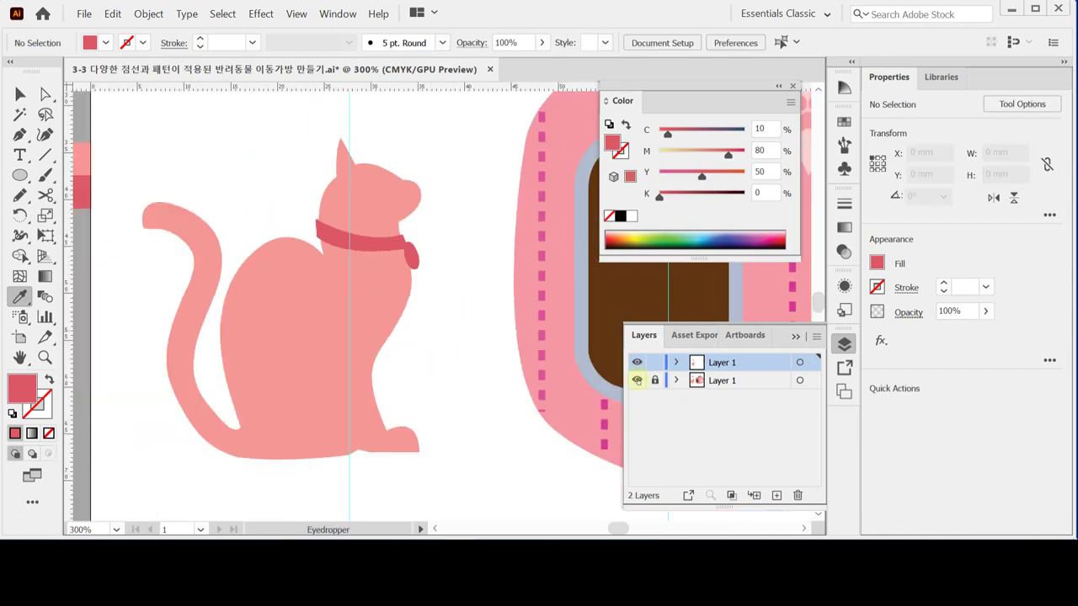
Review the finished cat with the reference layer hidden, and show that layer again around the carrier bag.
{"action": "left_click", "coordinate": [636, 380]}
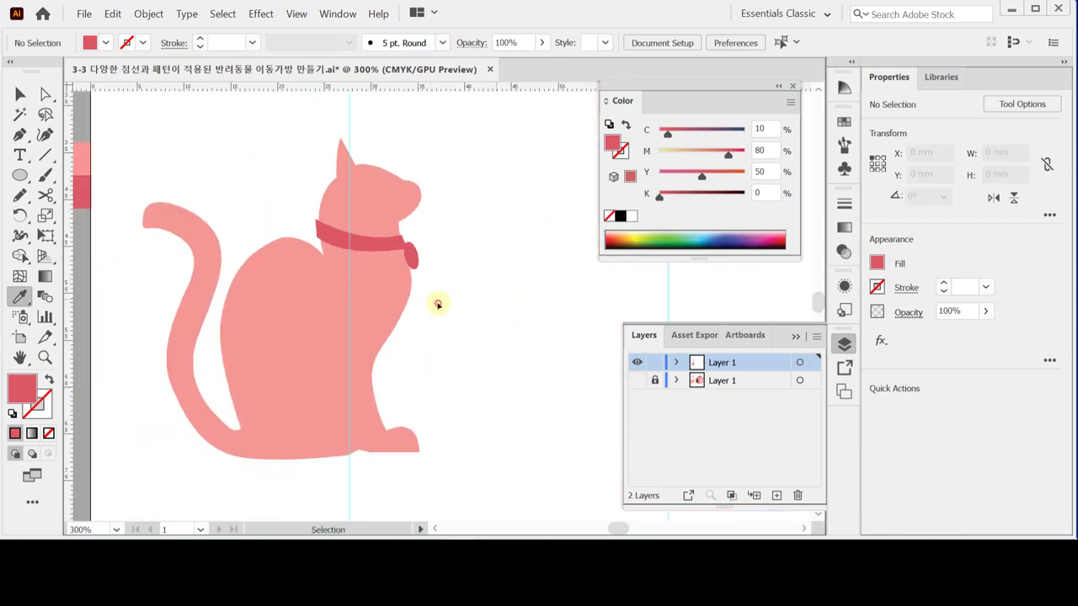
{"action": "key", "text": "ctrl+minus"}
{"action": "key", "text": "ctrl+minus"}
{"action": "left_click_drag", "start_coordinate": [464, 253], "coordinate": [380, 317]}
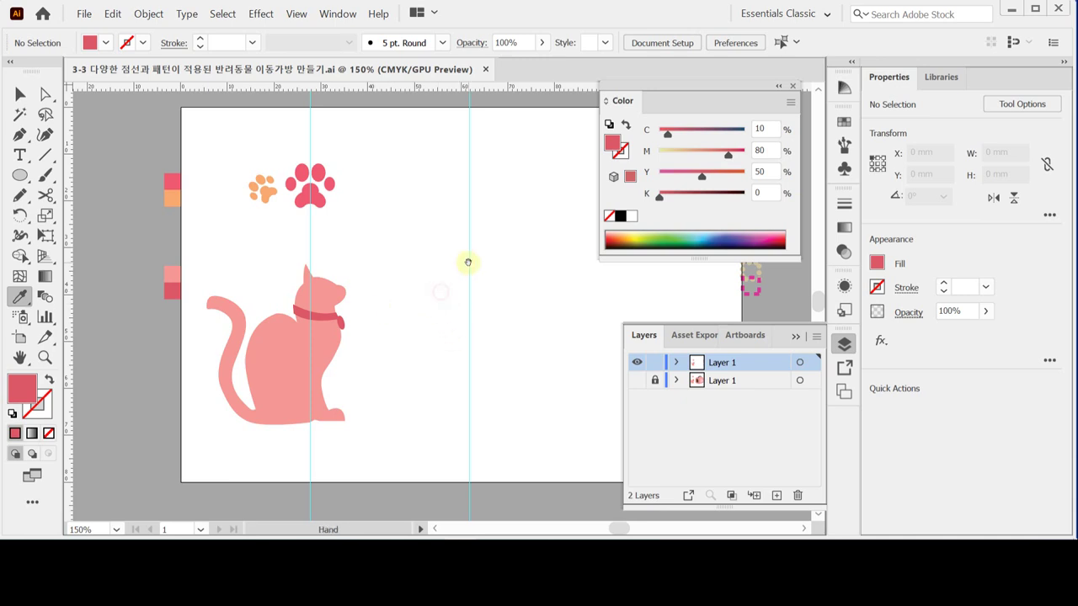
{"action": "scroll", "coordinate": [409, 295], "scroll_direction": "right", "scroll_amount": 3}
{"action": "scroll", "coordinate": [409, 296], "scroll_direction": "up", "scroll_amount": 1}
{"action": "scroll", "coordinate": [454, 298], "scroll_direction": "right", "scroll_amount": 2}
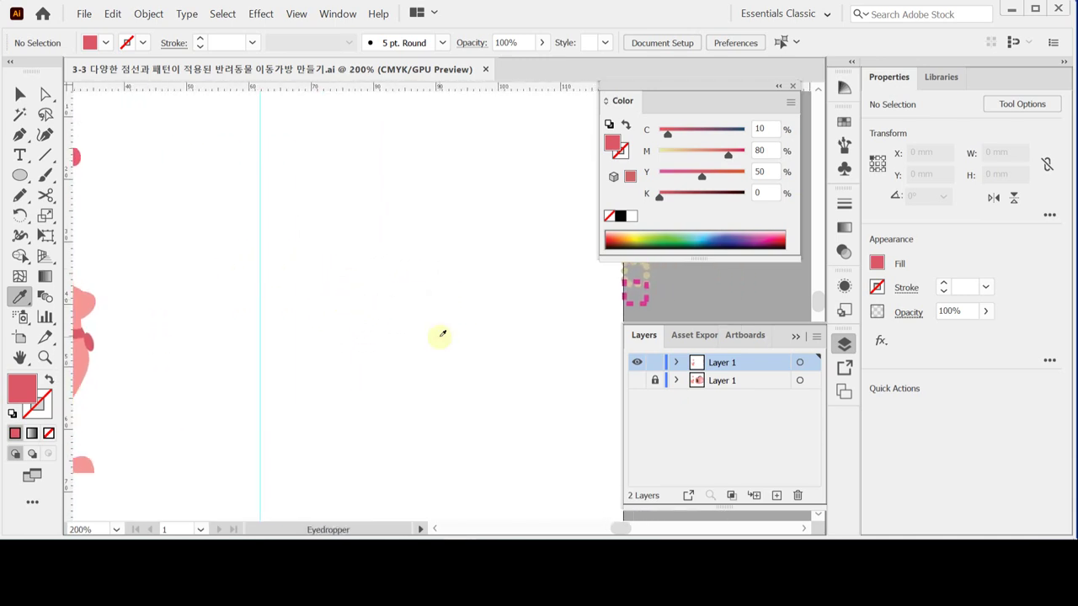
{"action": "left_click", "coordinate": [636, 380]}
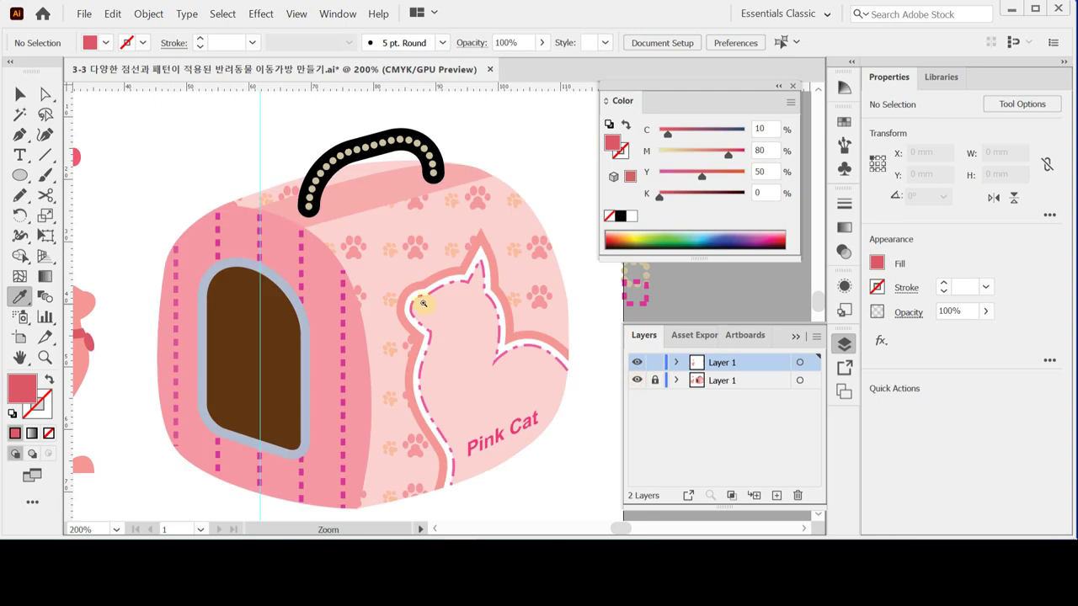
{"action": "left_click_drag", "start_coordinate": [409, 291], "coordinate": [423, 266]}
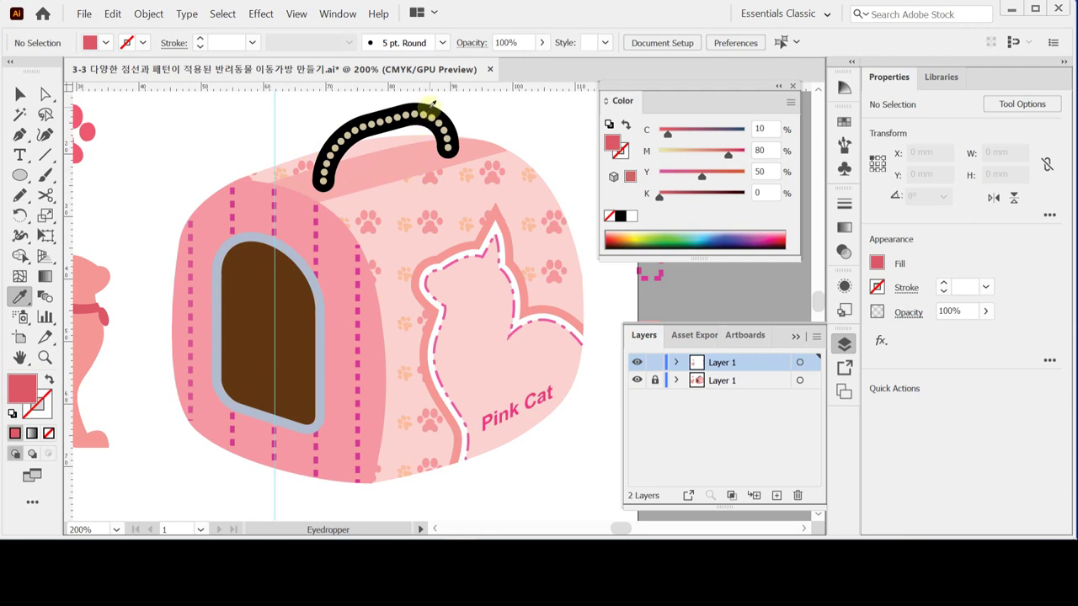
Start a Pen path for the carrier's side body, tracing its curved top edge from the front corner to the rear shoulder.
{"action": "key", "text": "ctrl"}
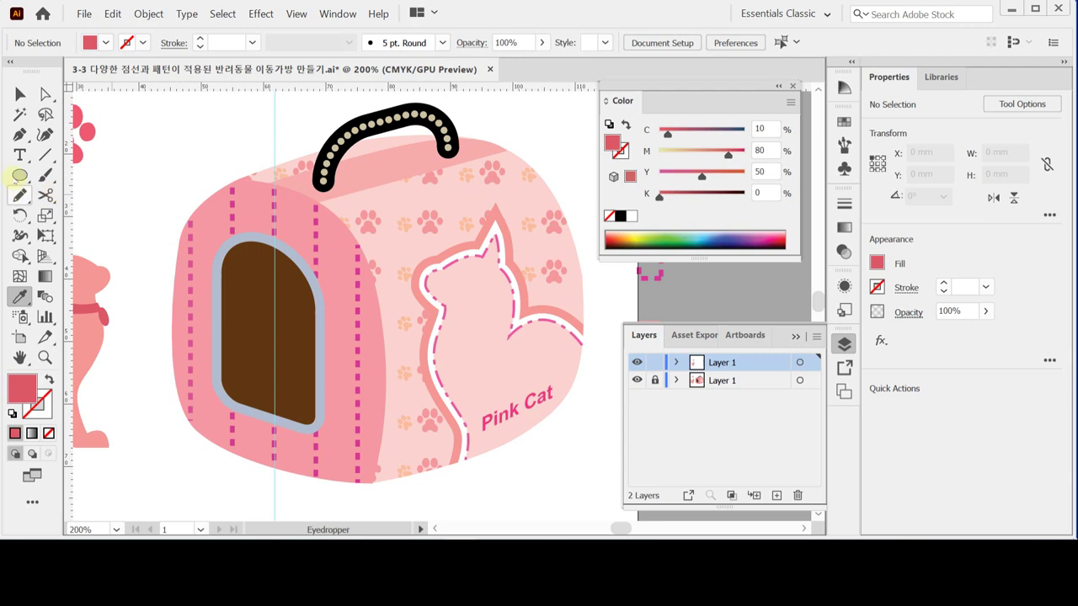
{"action": "key", "text": "l"}
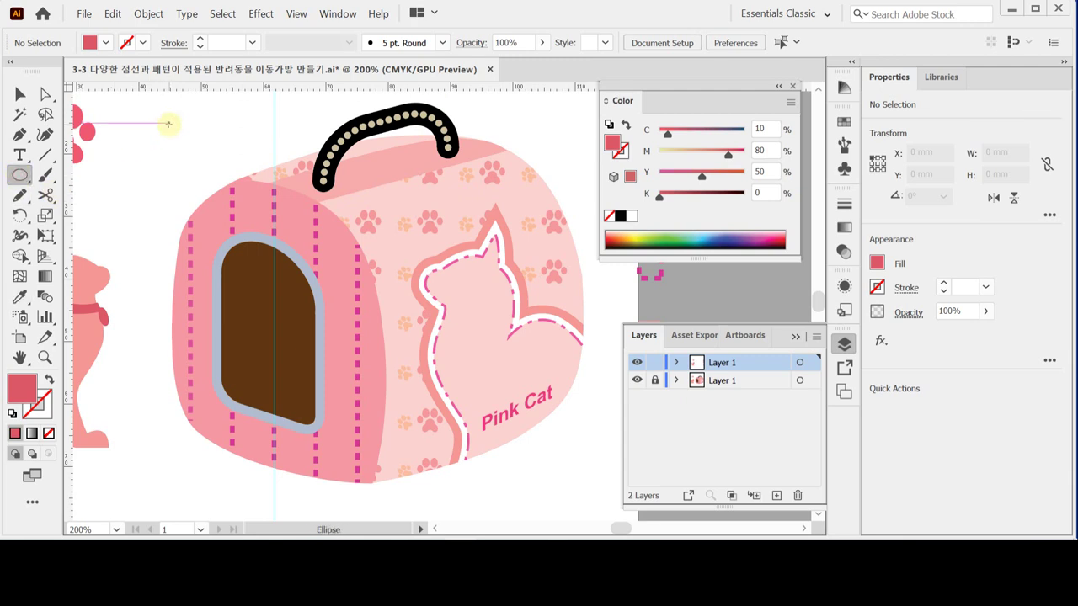
{"action": "key", "text": "p"}
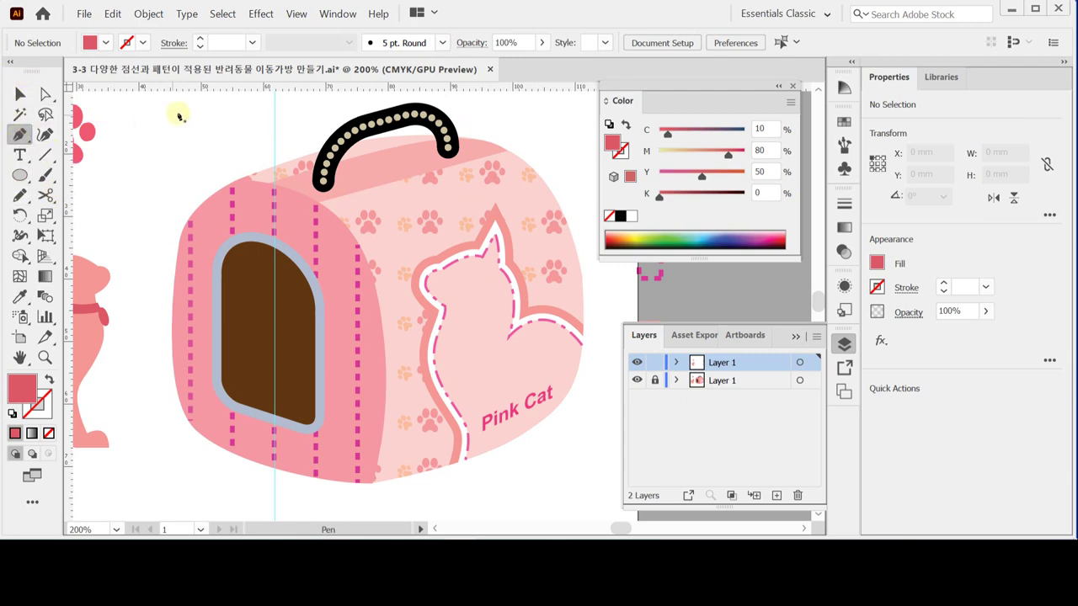
{"action": "left_click", "coordinate": [223, 217]}
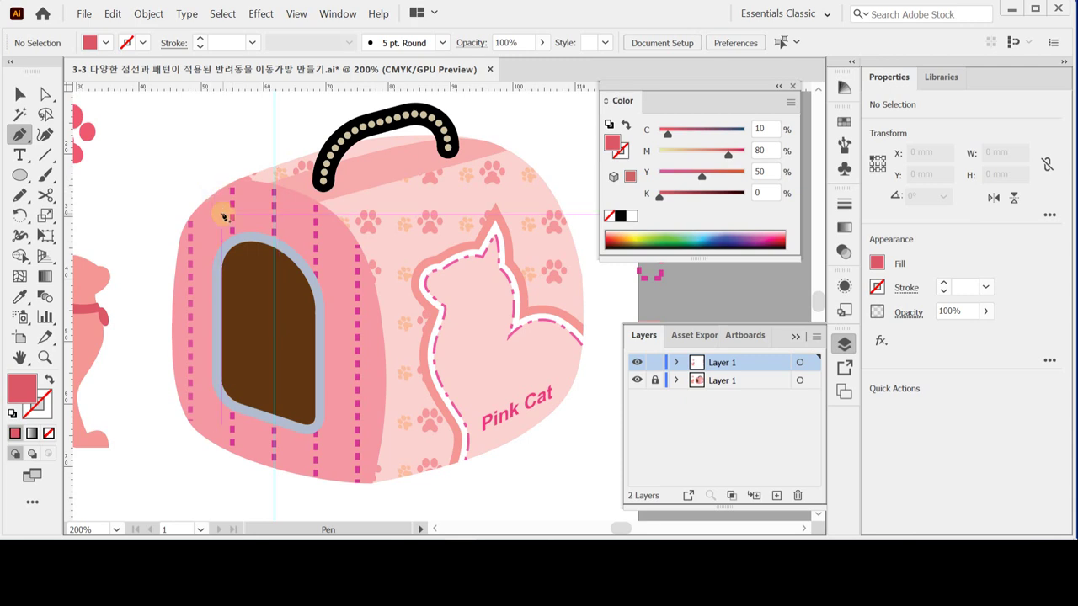
{"action": "left_click", "coordinate": [211, 196]}
{"action": "left_click_drag", "start_coordinate": [377, 141], "coordinate": [466, 123]}
{"action": "left_click_drag", "start_coordinate": [548, 186], "coordinate": [579, 228]}
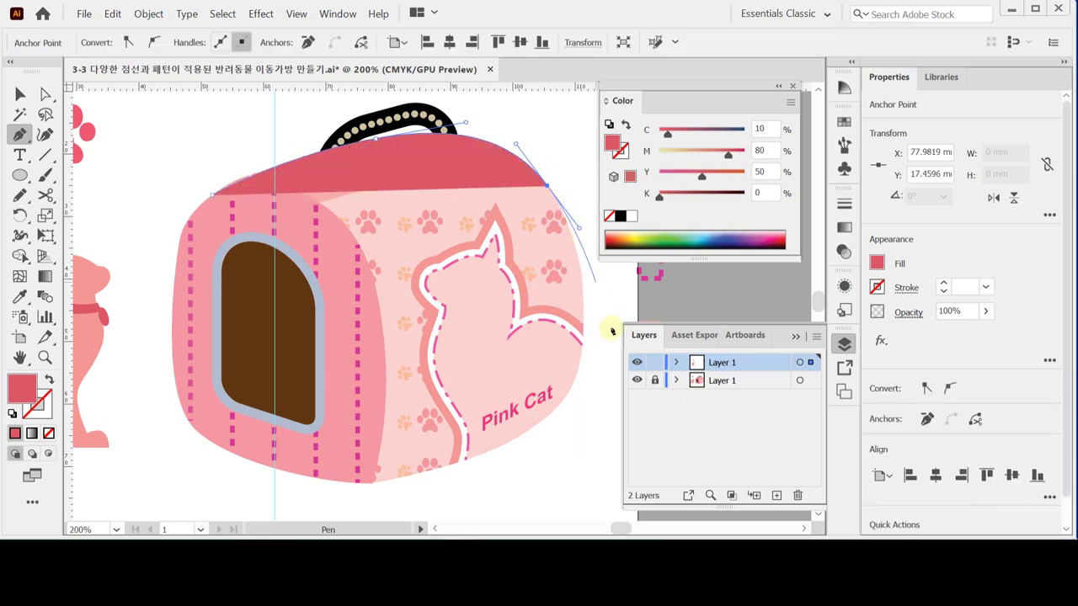
Trace the side body's rear curve and bottom edge, ending in a corner point at the bottom of the front seam.
{"action": "left_click_drag", "start_coordinate": [583, 345], "coordinate": [577, 387]}
{"action": "left_click_drag", "start_coordinate": [539, 423], "coordinate": [514, 440]}
{"action": "left_click_drag", "start_coordinate": [372, 485], "coordinate": [321, 486]}
{"action": "left_click", "coordinate": [372, 486]}
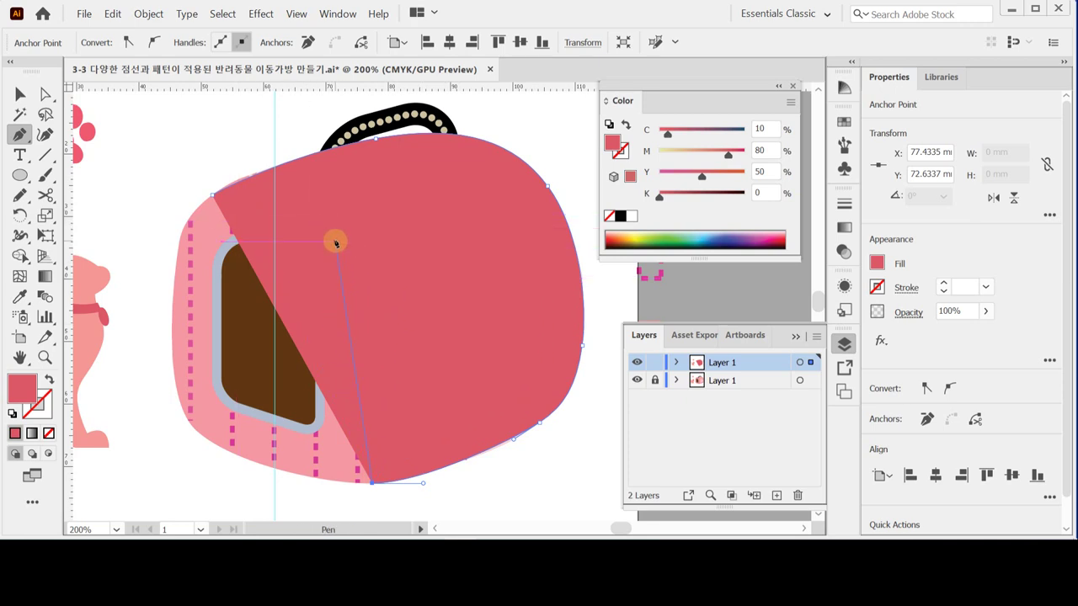
In outline view, trace the curved front seam and close the side body path, restoring the layer's preview and deselecting it.
{"action": "left_click", "coordinate": [213, 197]}
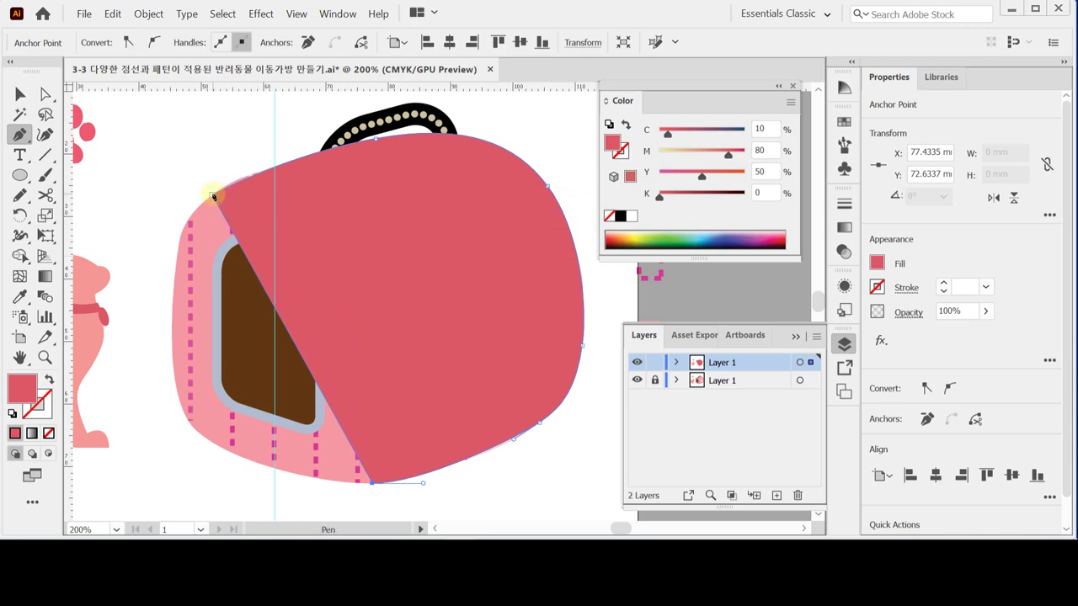
{"action": "key", "text": "ctrl+y"}
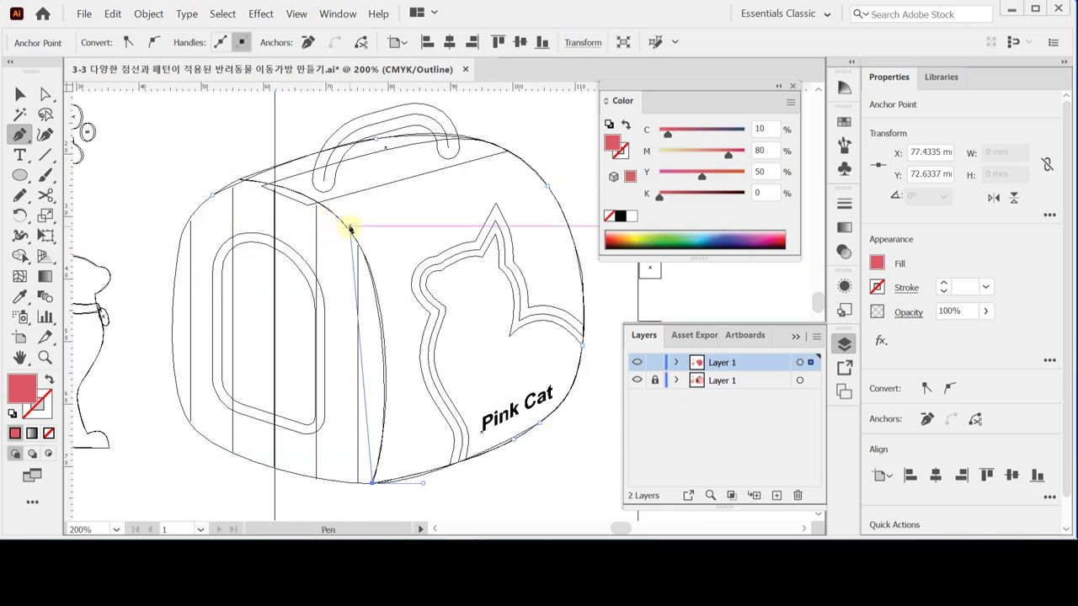
{"action": "left_click_drag", "start_coordinate": [348, 227], "coordinate": [286, 162]}
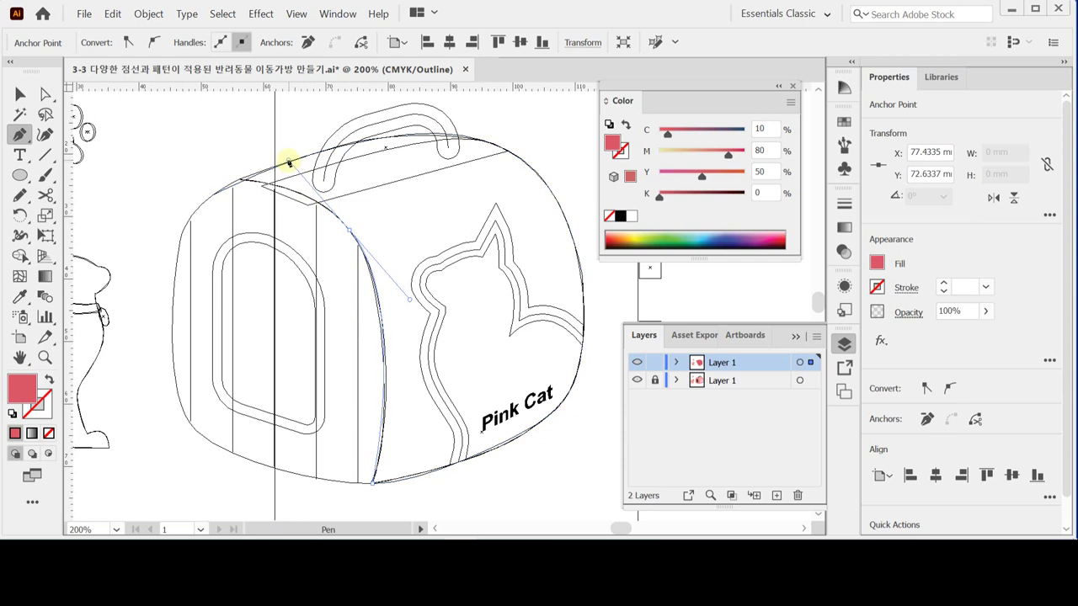
{"action": "left_click_drag", "start_coordinate": [214, 196], "coordinate": [200, 204]}
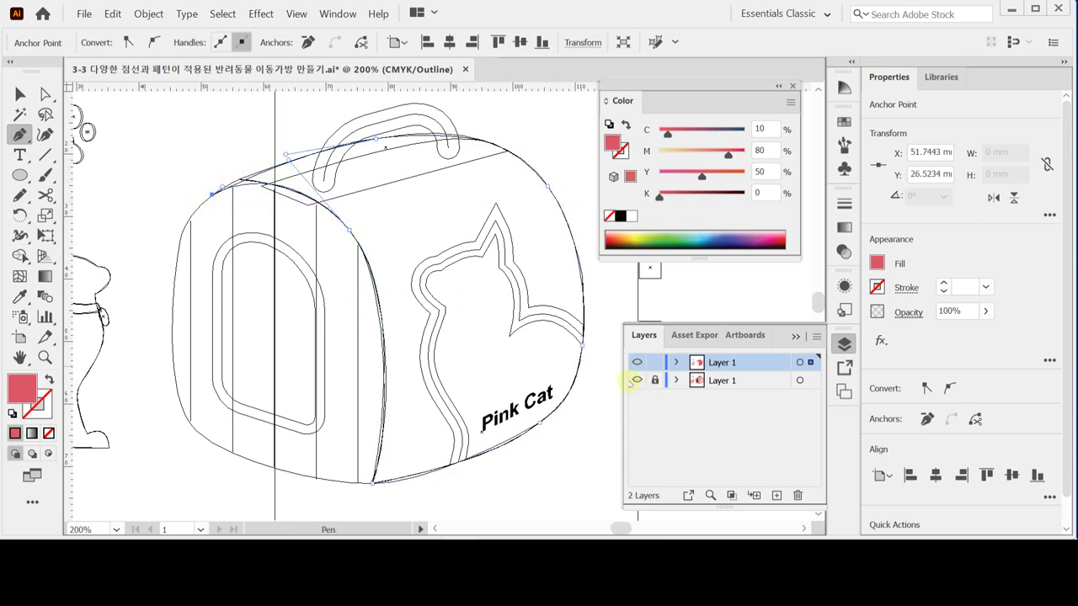
{"action": "key", "text": "ctrl+t"}
{"action": "key", "text": "ctrl+t"}
{"action": "left_click", "coordinate": [637, 362], "text": "ctrl"}
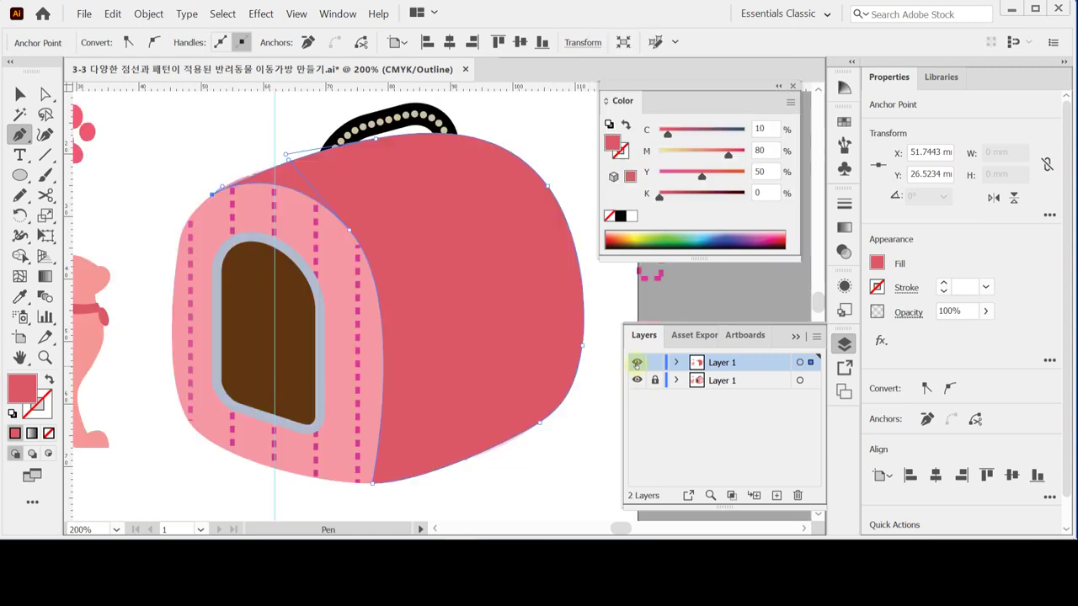
{"action": "left_click", "coordinate": [240, 162], "text": "ctrl"}
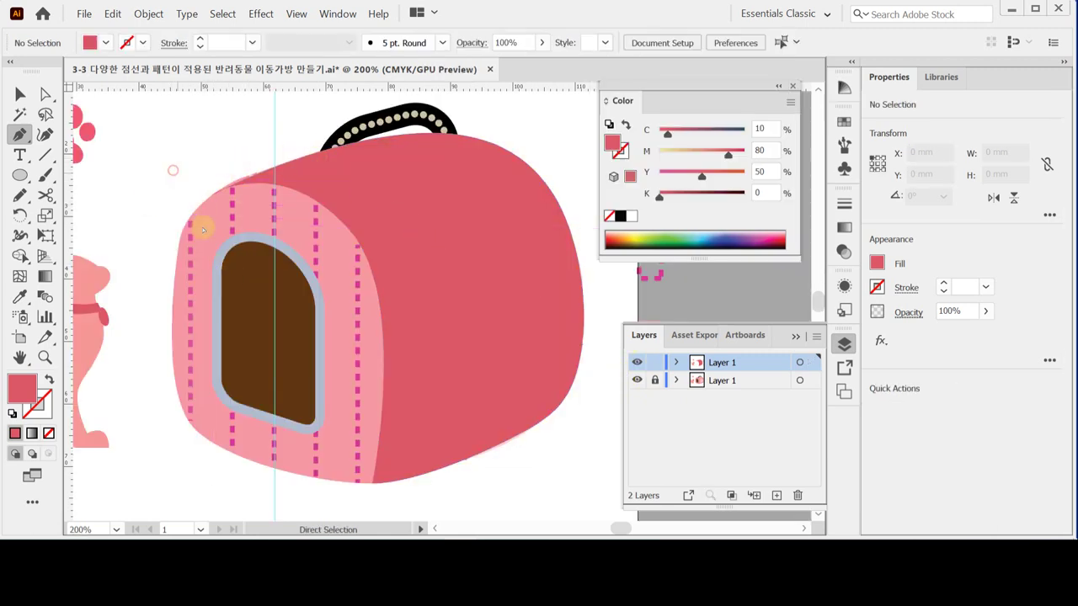
Start a path for the carrier's front panel, tracing its outer side and bottom edge down to the seam corner.
{"action": "left_click", "coordinate": [231, 190]}
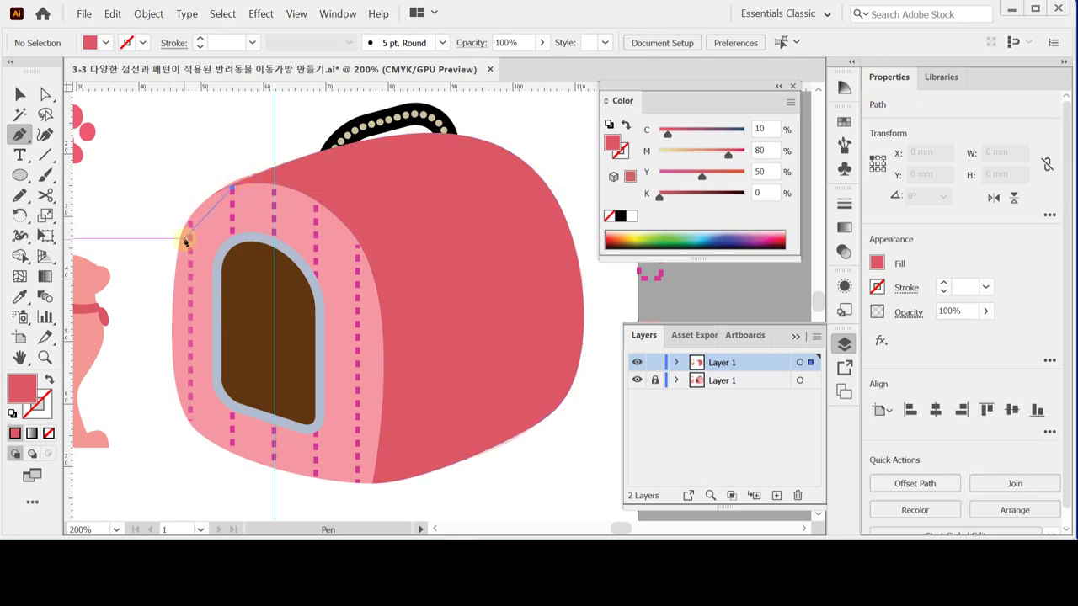
{"action": "left_click_drag", "start_coordinate": [179, 242], "coordinate": [169, 286]}
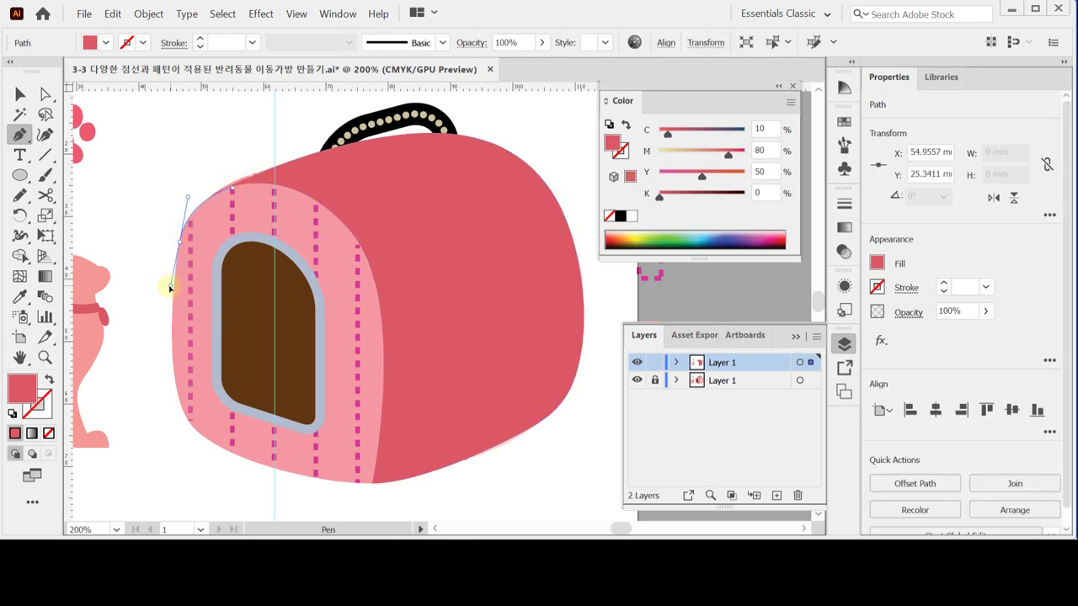
{"action": "left_click", "coordinate": [190, 427]}
{"action": "left_click_drag", "start_coordinate": [189, 427], "coordinate": [214, 459]}
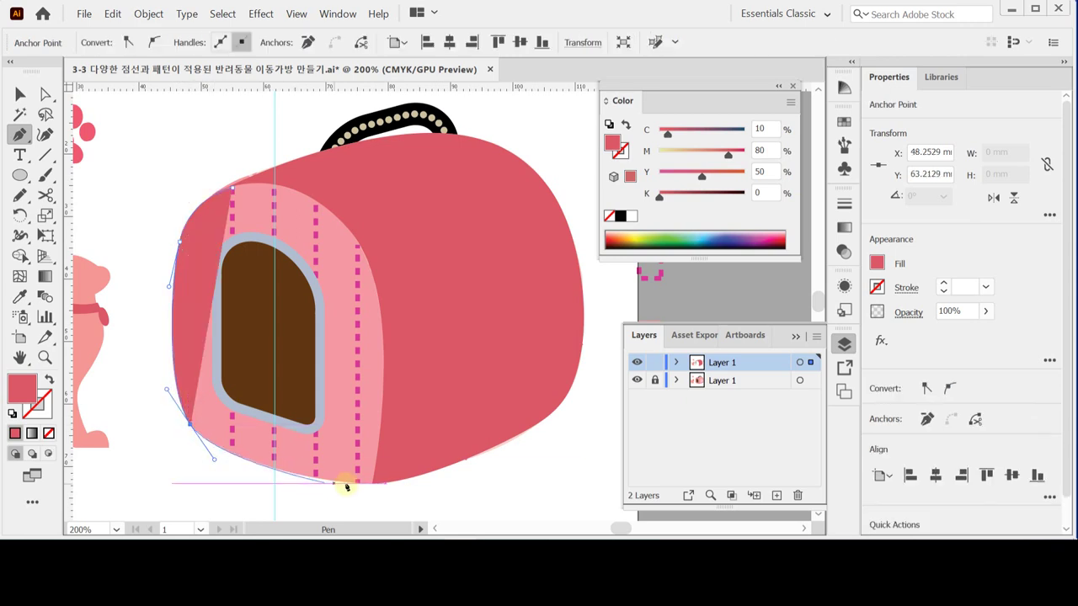
{"action": "left_click_drag", "start_coordinate": [348, 482], "coordinate": [373, 486]}
{"action": "left_click", "coordinate": [373, 483]}
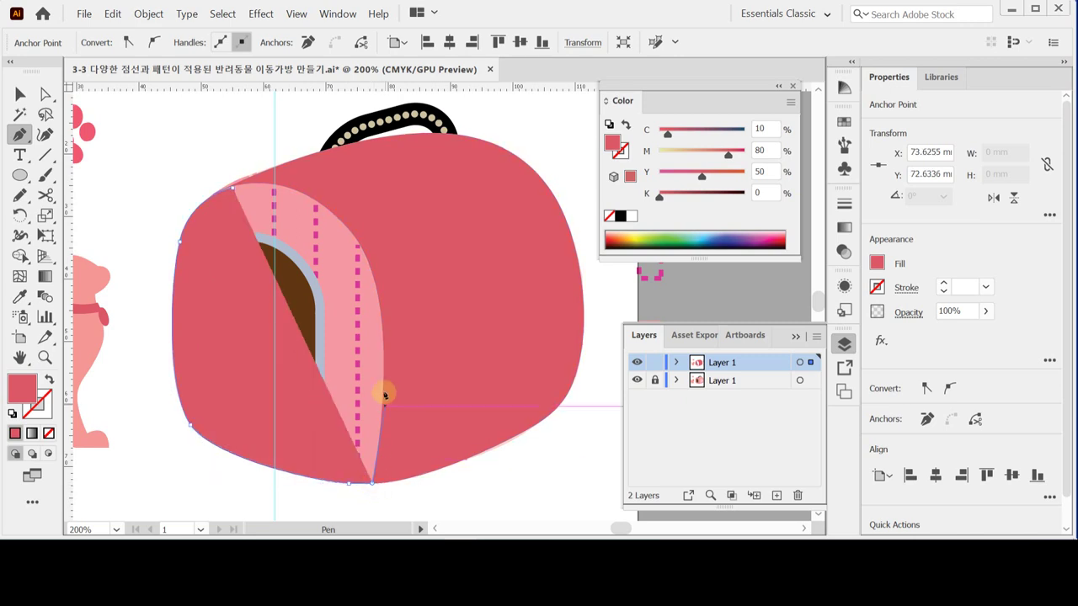
Trace the front panel's curved seam edge up and over the top, close the path and deselect it.
{"action": "left_click_drag", "start_coordinate": [386, 387], "coordinate": [385, 339]}
{"action": "left_click_drag", "start_coordinate": [342, 222], "coordinate": [295, 185]}
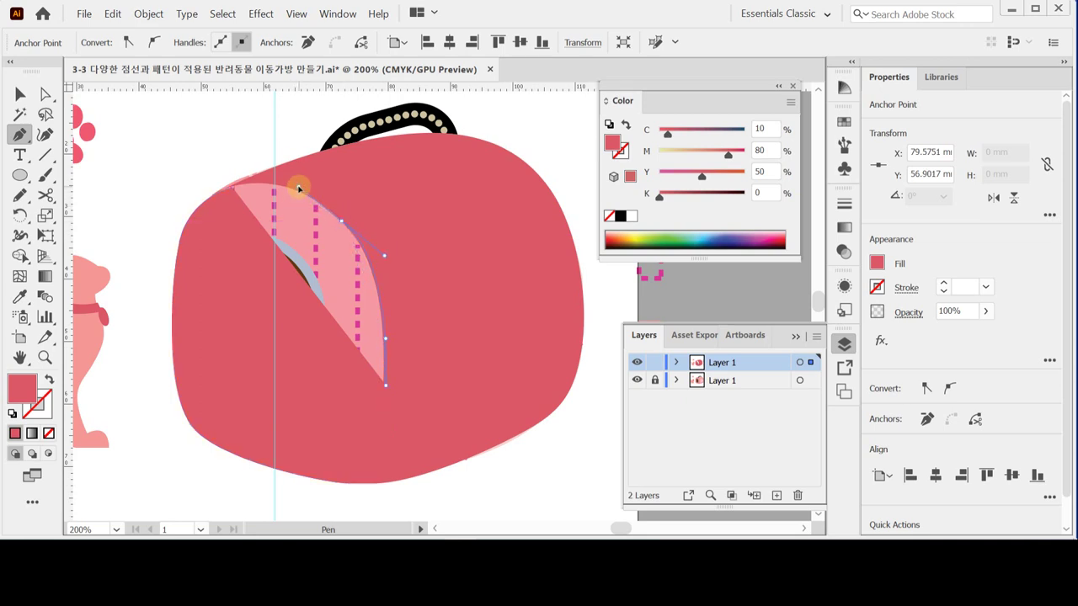
{"action": "left_click", "coordinate": [229, 192]}
{"action": "mouse_move", "coordinate": [229, 192]}
{"action": "left_mouse_down"}
{"action": "mouse_move", "coordinate": [197, 196]}
{"action": "mouse_move", "coordinate": [212, 183]}
{"action": "left_mouse_up"}
{"action": "left_click", "coordinate": [188, 132], "text": "ctrl"}
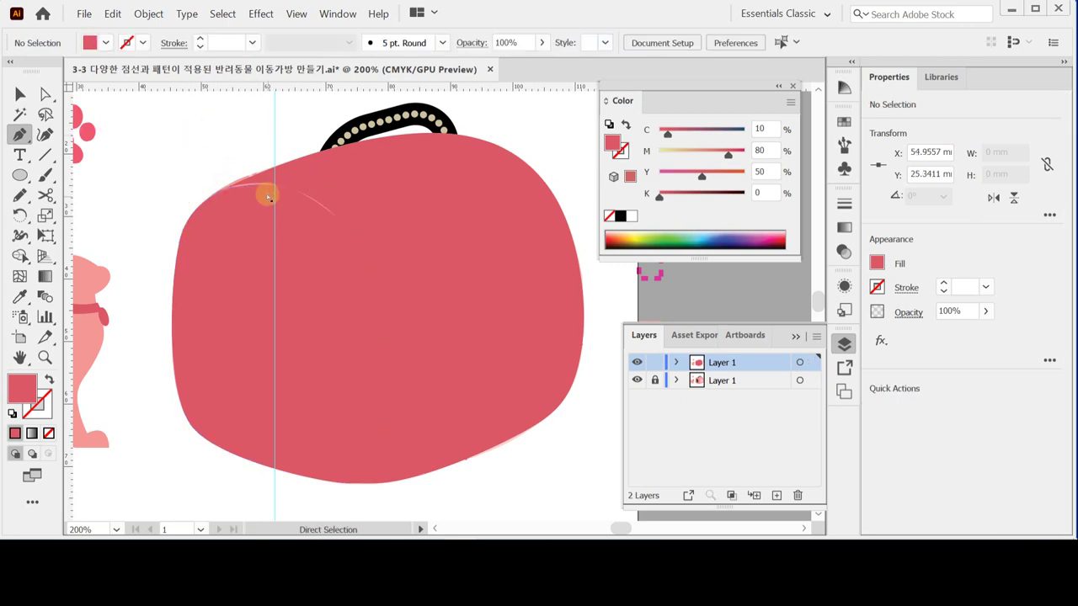
Reshape the upper seam curve of the carrier's side body with Direct Selection, pulling its direction handle to follow the traced edge.
{"action": "left_click", "coordinate": [308, 239], "text": "ctrl"}
{"action": "left_click", "coordinate": [365, 270], "text": "ctrl"}
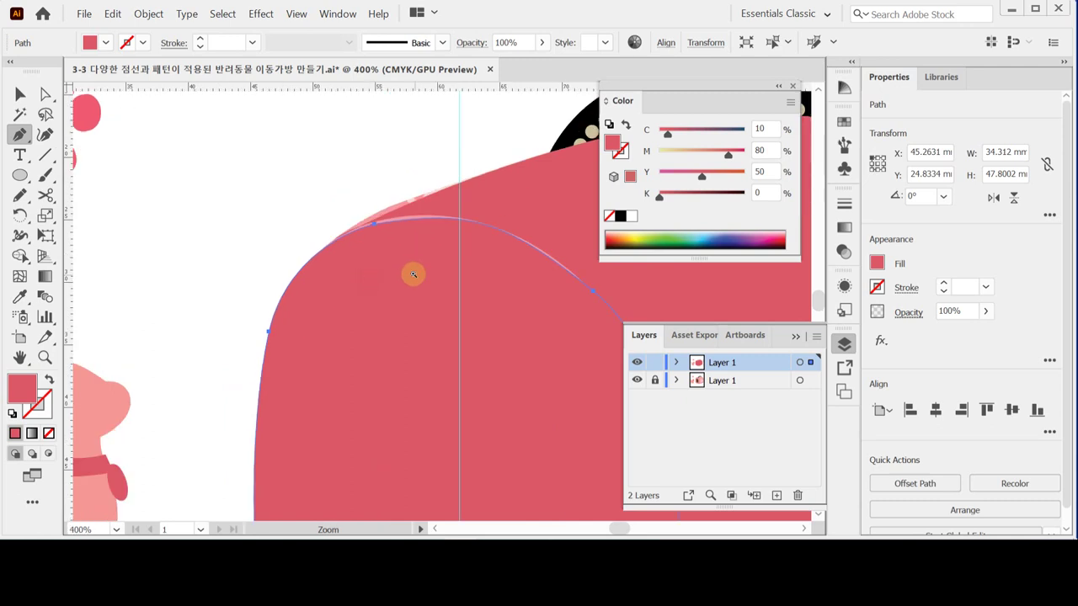
{"action": "left_click", "coordinate": [438, 261], "text": "ctrl"}
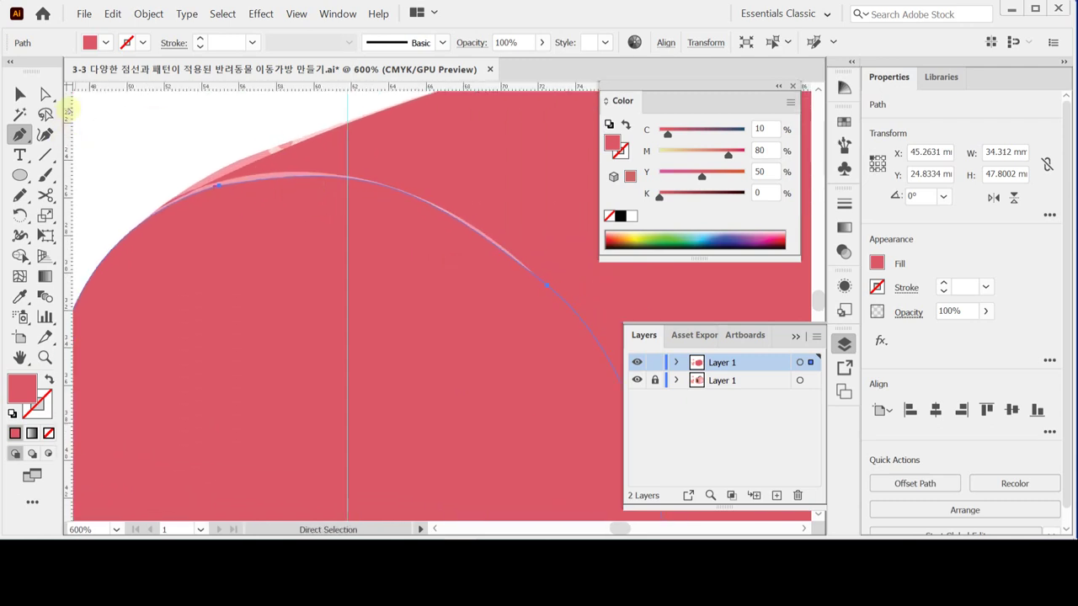
{"action": "left_click", "coordinate": [46, 94]}
{"action": "left_click_drag", "start_coordinate": [226, 182], "coordinate": [159, 207]}
{"action": "left_click_drag", "start_coordinate": [404, 210], "coordinate": [363, 220]}
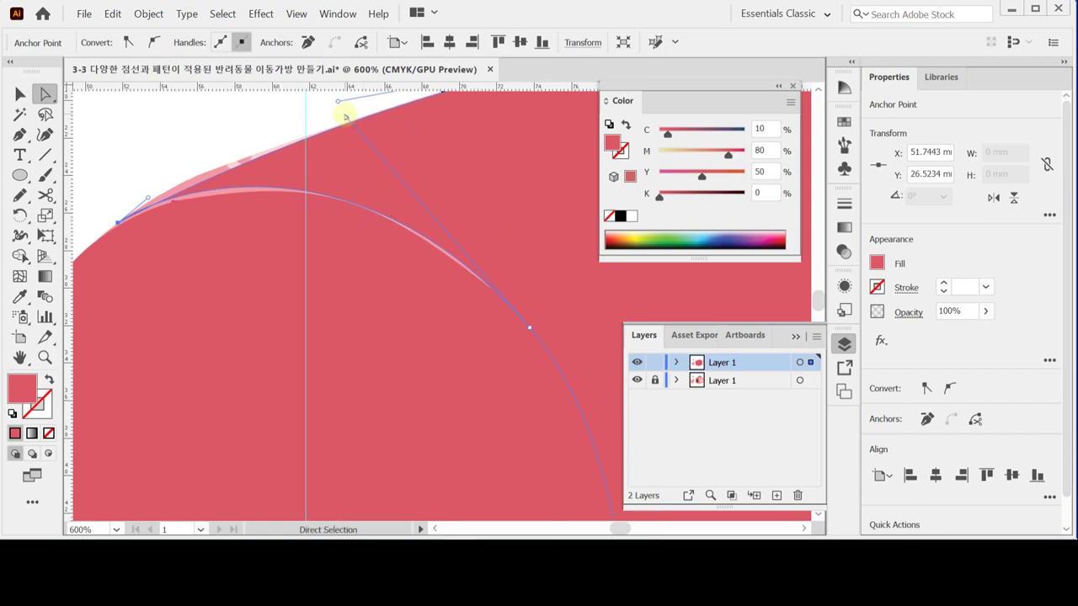
{"action": "left_click_drag", "start_coordinate": [346, 118], "coordinate": [341, 141]}
Adjust the lower and upper direction handles of the side body's seam anchor to tuck the edge under the front panel, then deselect.
{"action": "scroll", "coordinate": [418, 244], "scroll_direction": "down", "scroll_amount": 2}
{"action": "key", "text": "ctrl+minus"}
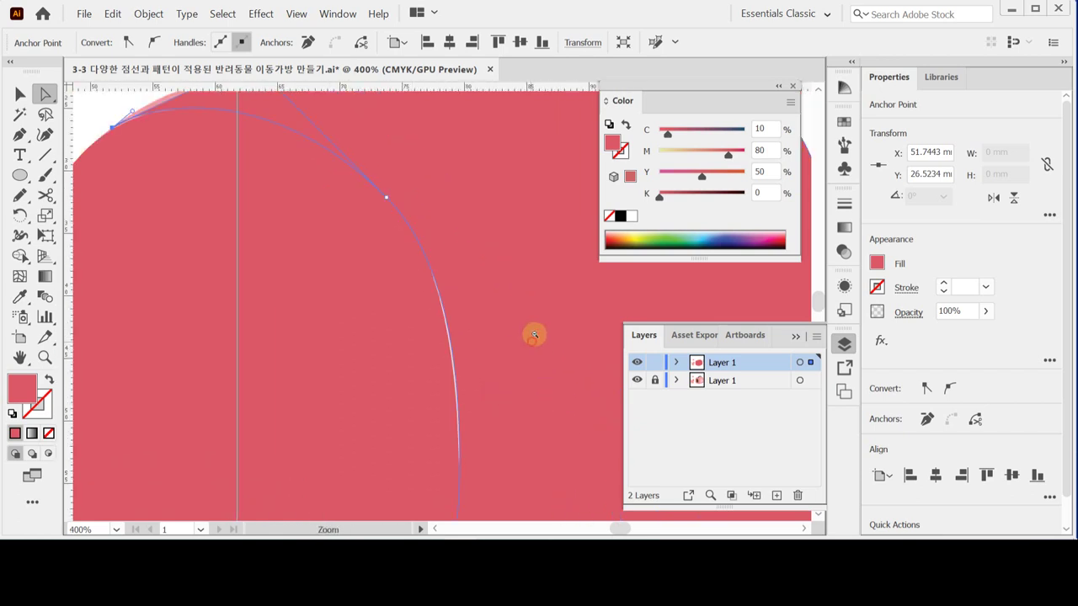
{"action": "left_click", "coordinate": [386, 196]}
{"action": "mouse_move", "coordinate": [518, 328]}
{"action": "left_mouse_down"}
{"action": "mouse_move", "coordinate": [491, 323]}
{"action": "mouse_move", "coordinate": [508, 332]}
{"action": "left_mouse_up"}
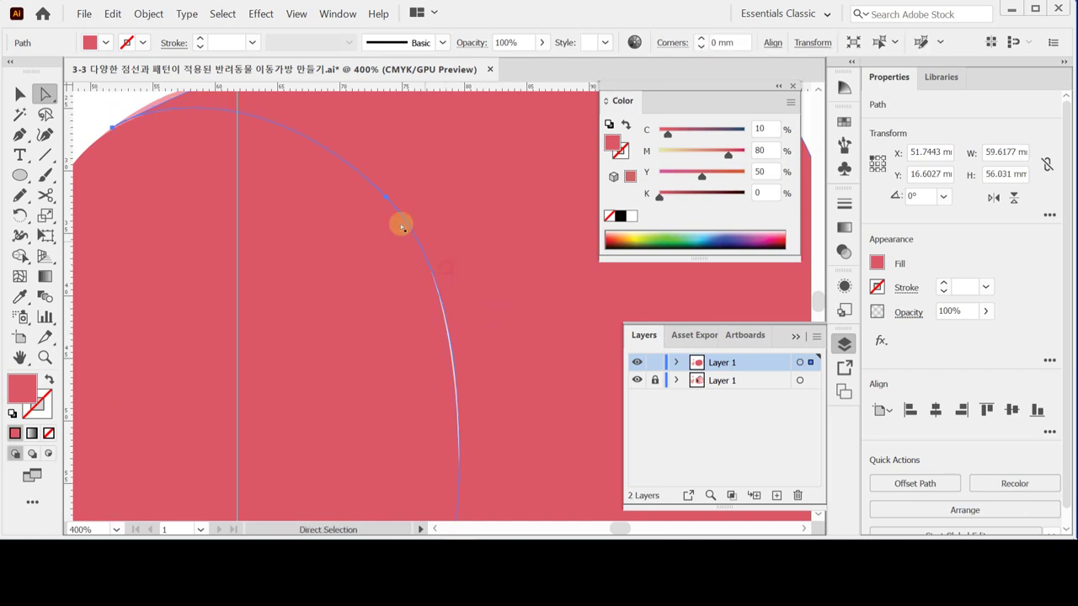
{"action": "left_click", "coordinate": [386, 198]}
{"action": "left_click_drag", "start_coordinate": [517, 329], "coordinate": [501, 353]}
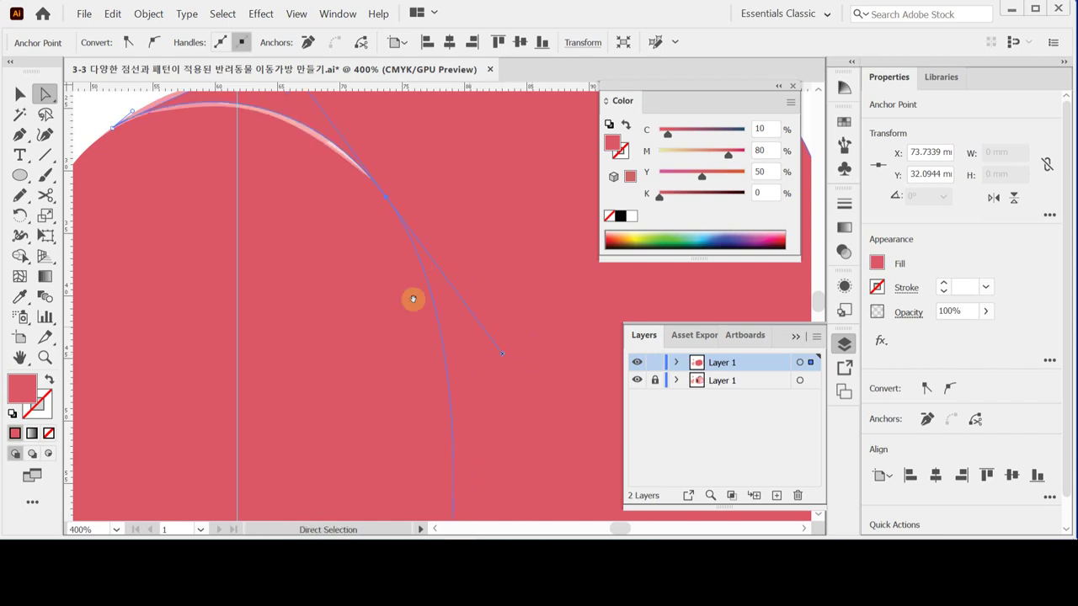
{"action": "left_click_drag", "start_coordinate": [349, 246], "coordinate": [414, 354]}
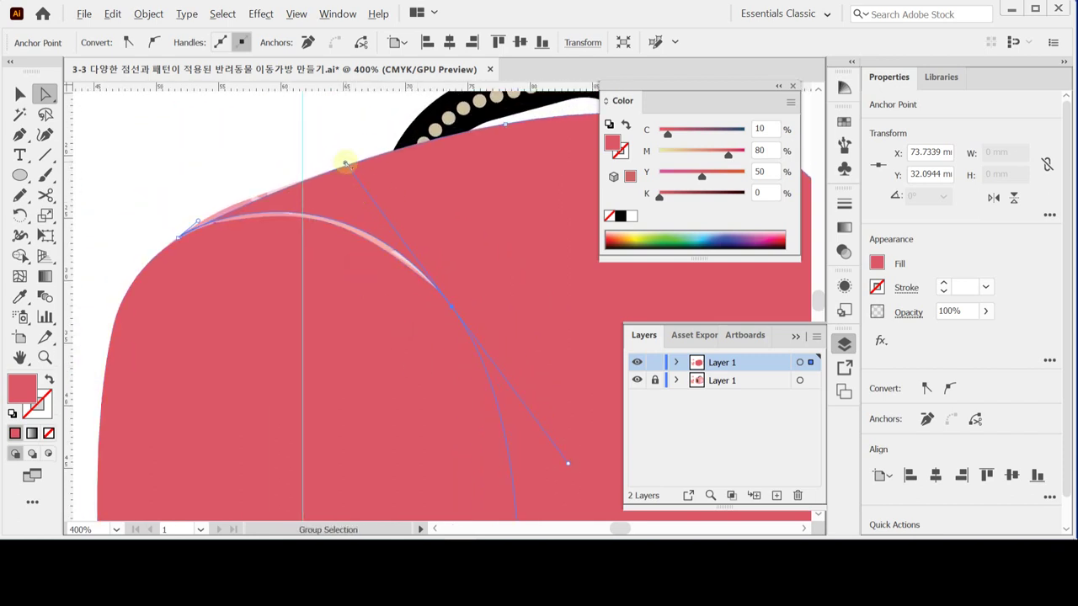
{"action": "left_click_drag", "start_coordinate": [345, 162], "coordinate": [335, 196]}
{"action": "left_click", "coordinate": [283, 140]}
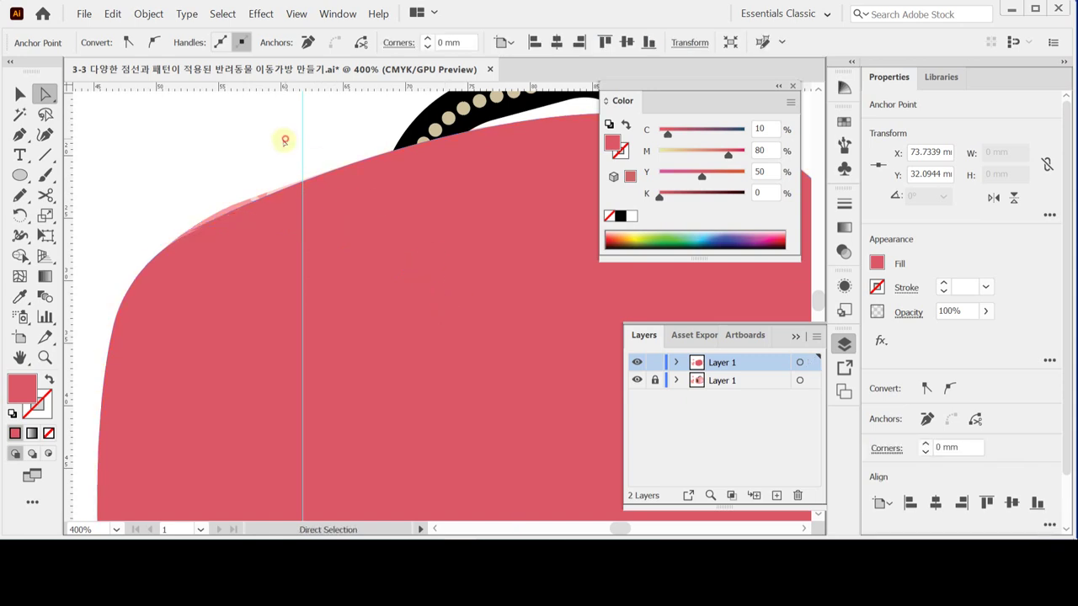
With the Eyedropper, fill the side body with the palest pink swatch (M 20, Y 10) and the front panel with pink (M 50, Y 20).
{"action": "scroll", "coordinate": [394, 281], "scroll_direction": "down", "scroll_amount": 2}
{"action": "scroll", "coordinate": [467, 313], "scroll_direction": "down", "scroll_amount": 2}
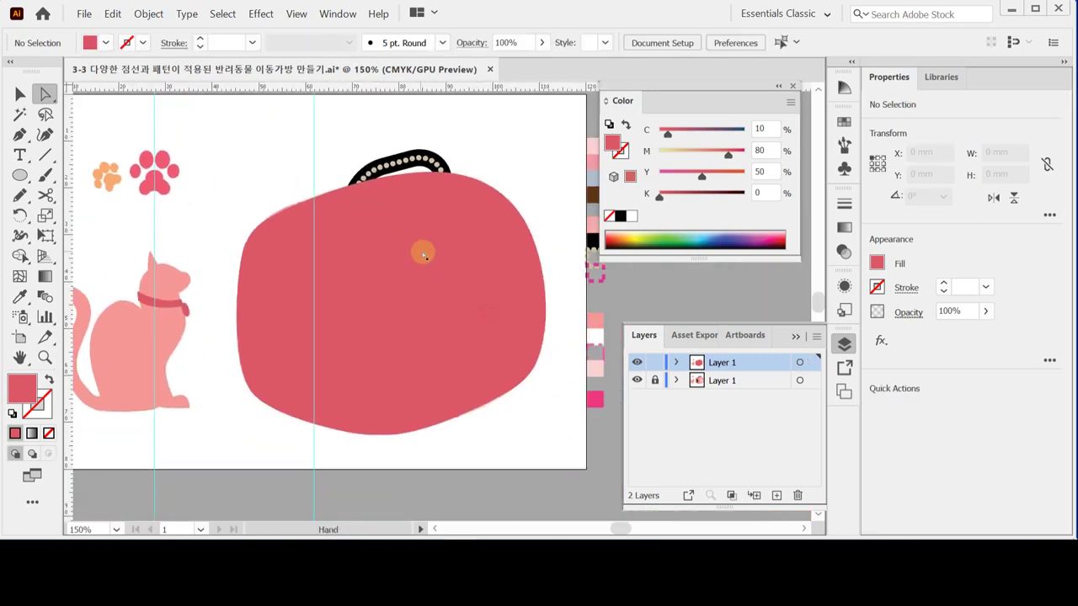
{"action": "left_click_drag", "start_coordinate": [505, 300], "coordinate": [445, 295]}
{"action": "left_click", "coordinate": [446, 232]}
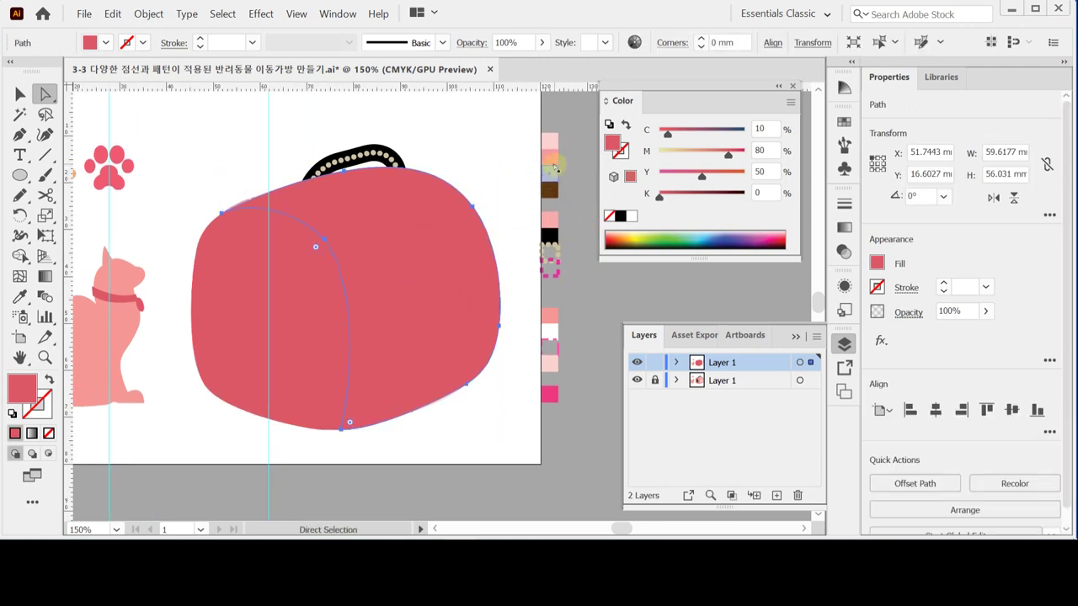
{"action": "key", "text": "i"}
{"action": "left_click", "coordinate": [549, 142]}
{"action": "left_click", "coordinate": [301, 320], "text": "ctrl"}
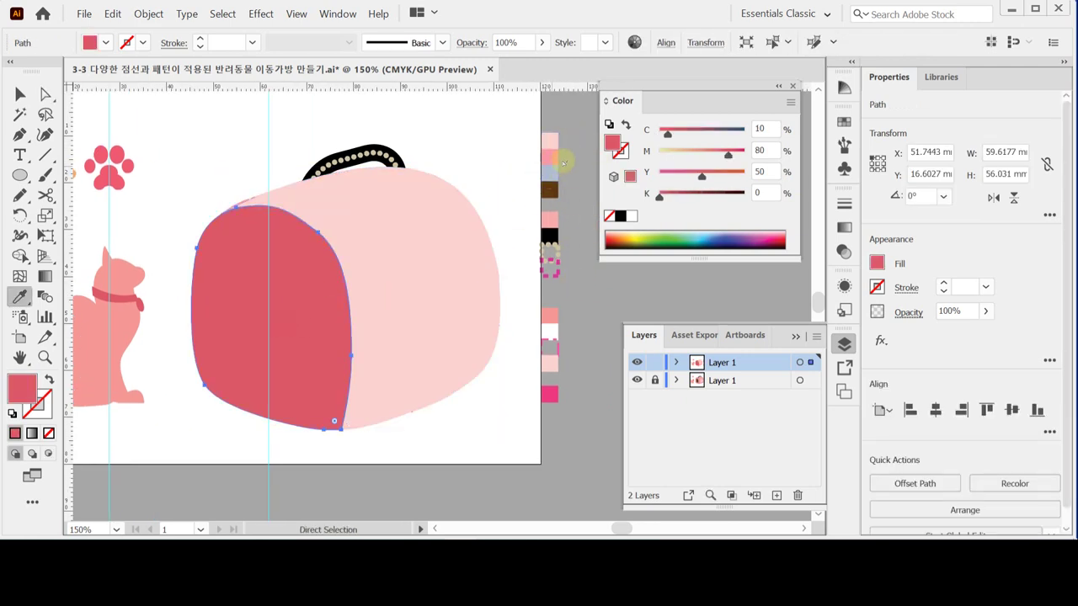
{"action": "left_click", "coordinate": [551, 155]}
{"action": "left_click", "coordinate": [445, 127], "text": "ctrl"}
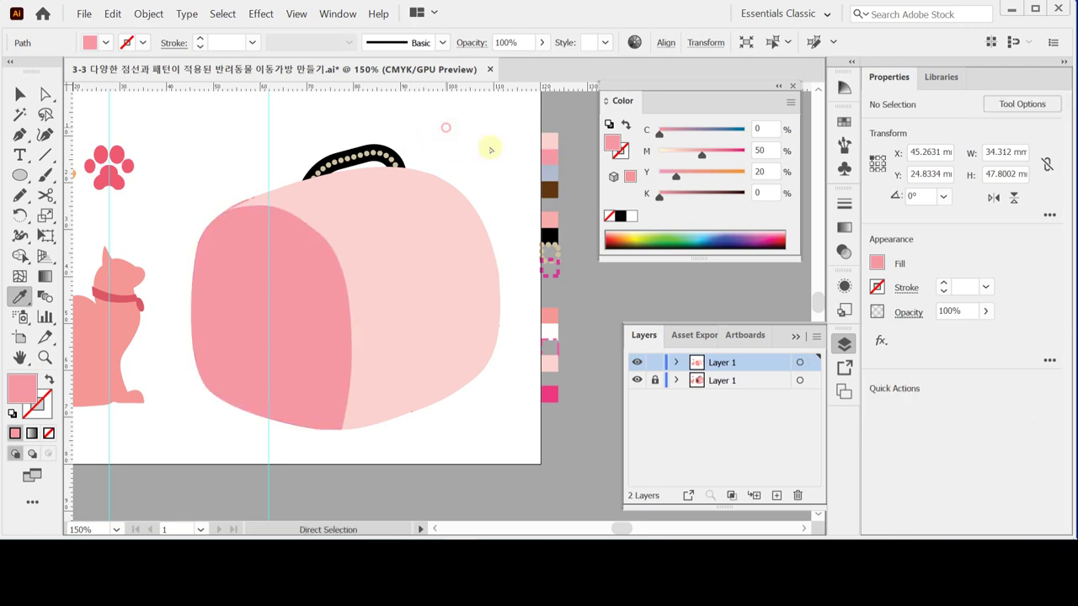
Hide the locked reference layer and save the document.
{"action": "left_click", "coordinate": [637, 381]}
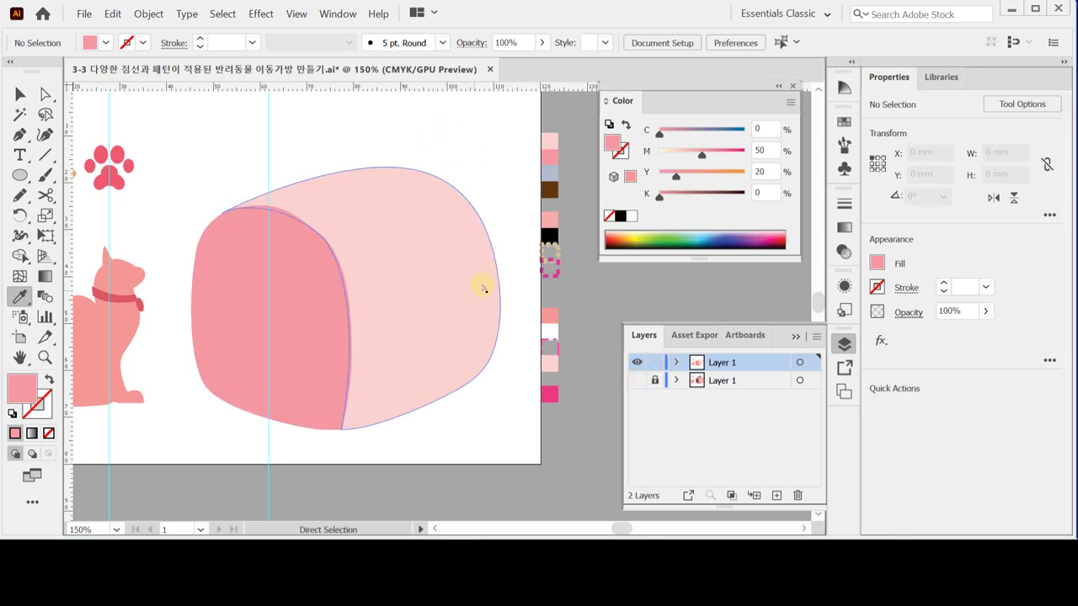
{"action": "key", "text": "ctrl+s"}
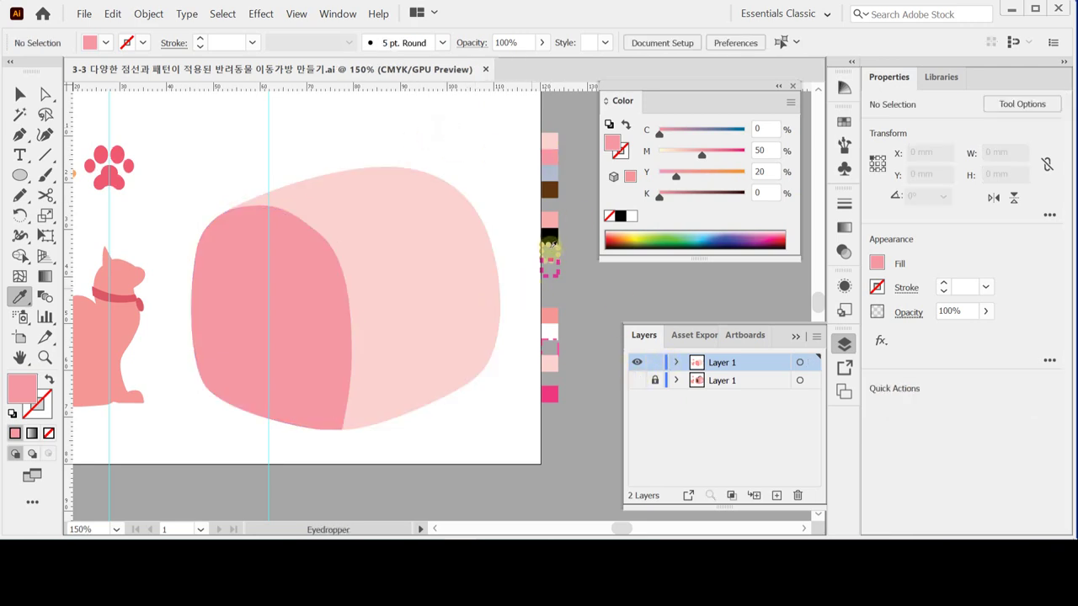
{"action": "key", "text": "ctrl+plus"}
{"action": "key", "text": "ctrl+plus"}
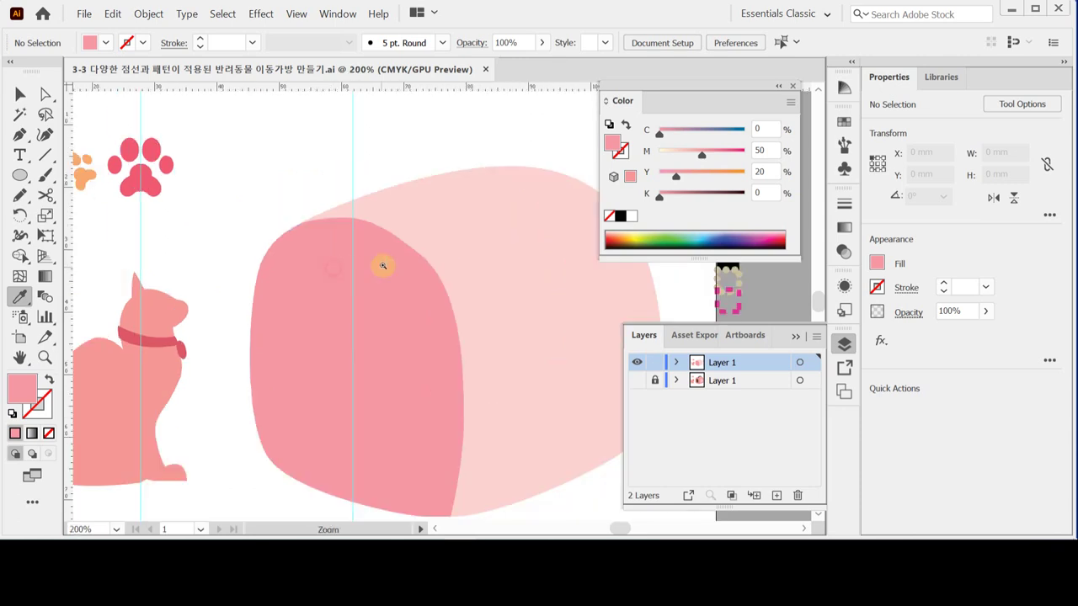
{"action": "left_click", "coordinate": [357, 245], "text": "ctrl"}
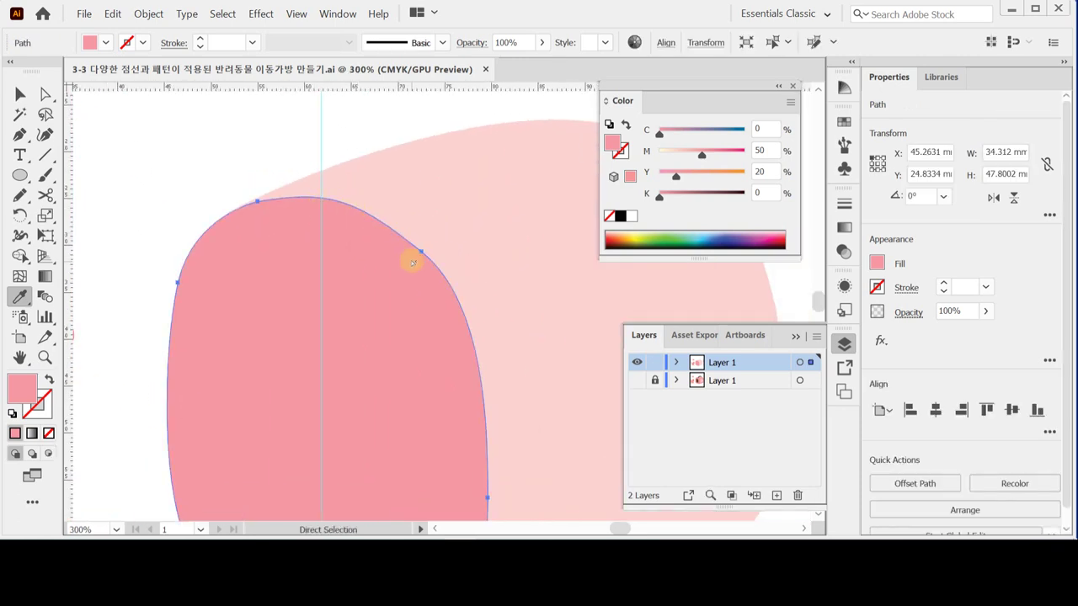
{"action": "left_click", "coordinate": [407, 174]}
{"action": "left_click", "coordinate": [208, 175], "text": "ctrl"}
{"action": "key", "text": "ctrl+z"}
{"action": "key", "text": "ctrl+z"}
Extend the upper handle of the side body's seam anchor to refine the curve hidden beneath the front panel, and deselect it.
{"action": "left_click", "coordinate": [344, 192], "text": "ctrl"}
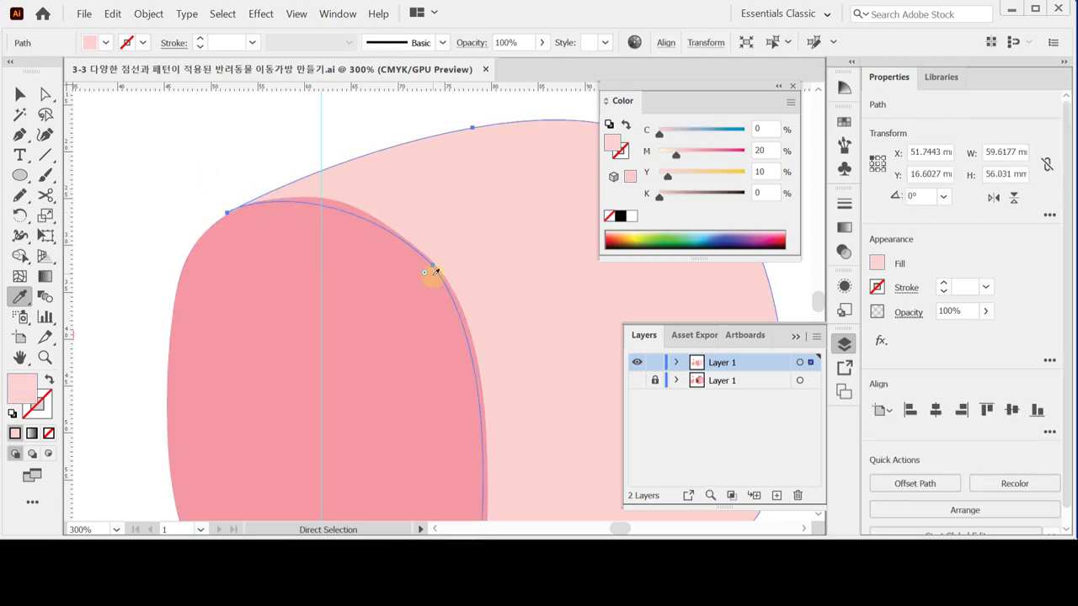
{"action": "left_click", "coordinate": [431, 266], "text": "ctrl"}
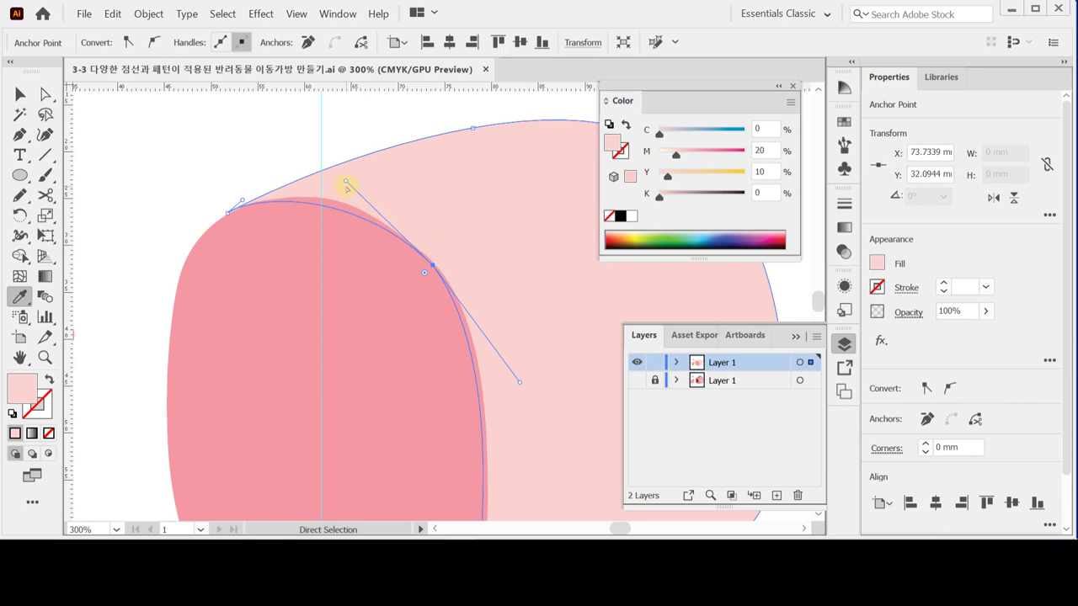
{"action": "left_click_drag", "start_coordinate": [347, 179], "coordinate": [333, 171]}
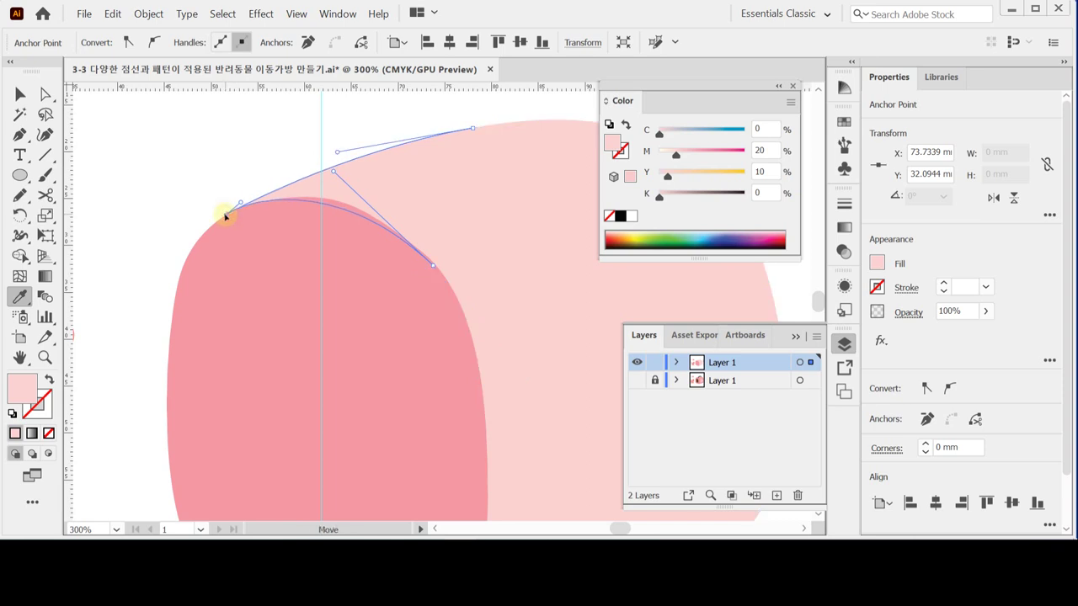
{"action": "left_click", "coordinate": [241, 183], "text": "ctrl"}
Isolate the front panel and adjust the direction handles along its upper-right edge to smooth the curve over the top.
{"action": "left_click", "coordinate": [386, 300], "text": "ctrl"}
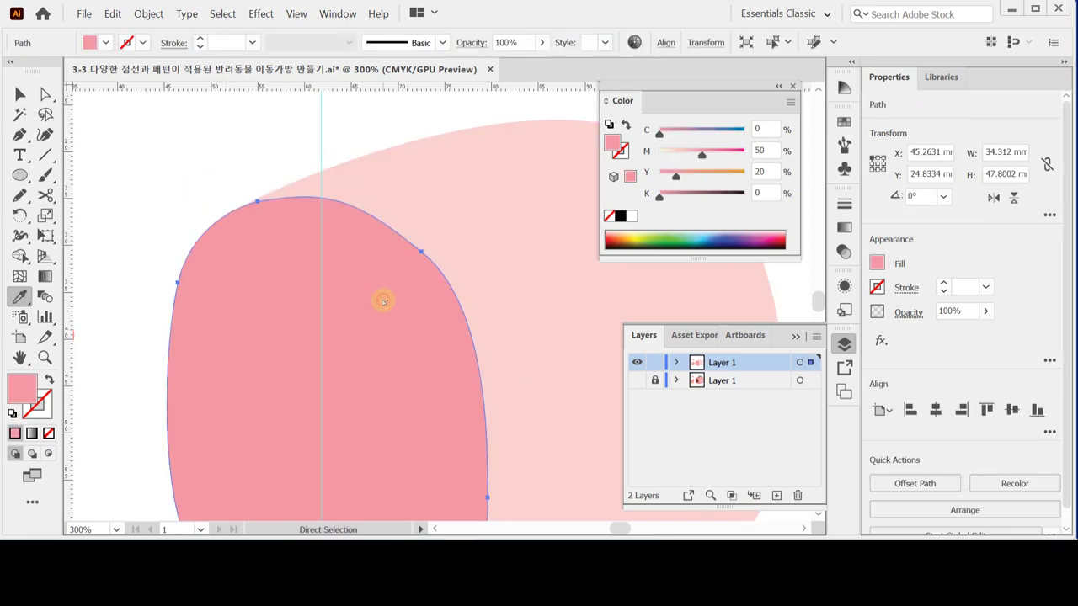
{"action": "key", "text": "v"}
{"action": "double_click", "coordinate": [312, 290]}
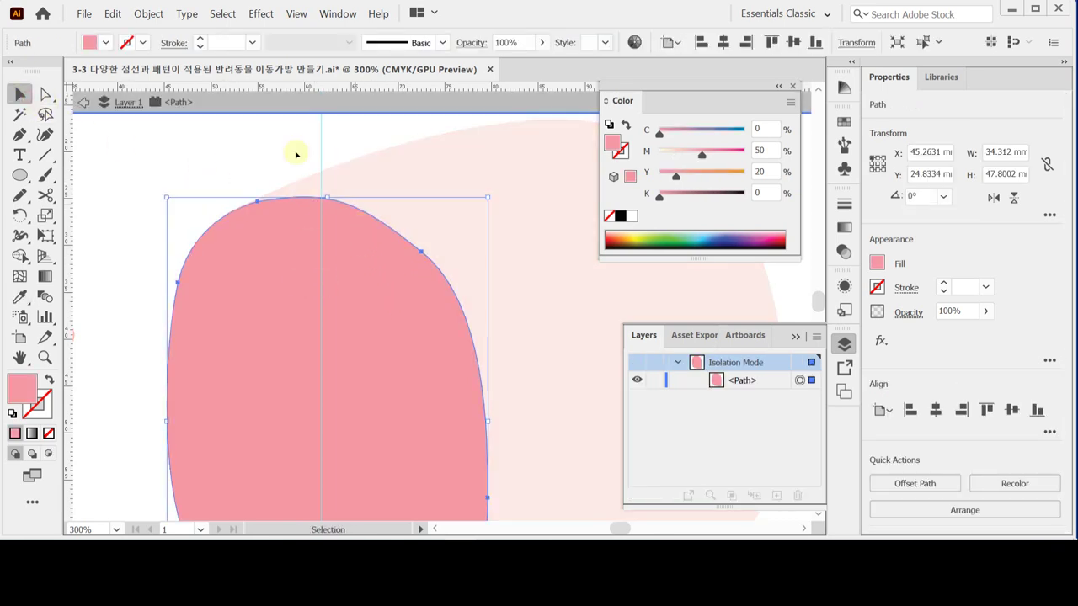
{"action": "left_click", "coordinate": [47, 95]}
{"action": "left_click", "coordinate": [409, 240]}
{"action": "left_click", "coordinate": [373, 216]}
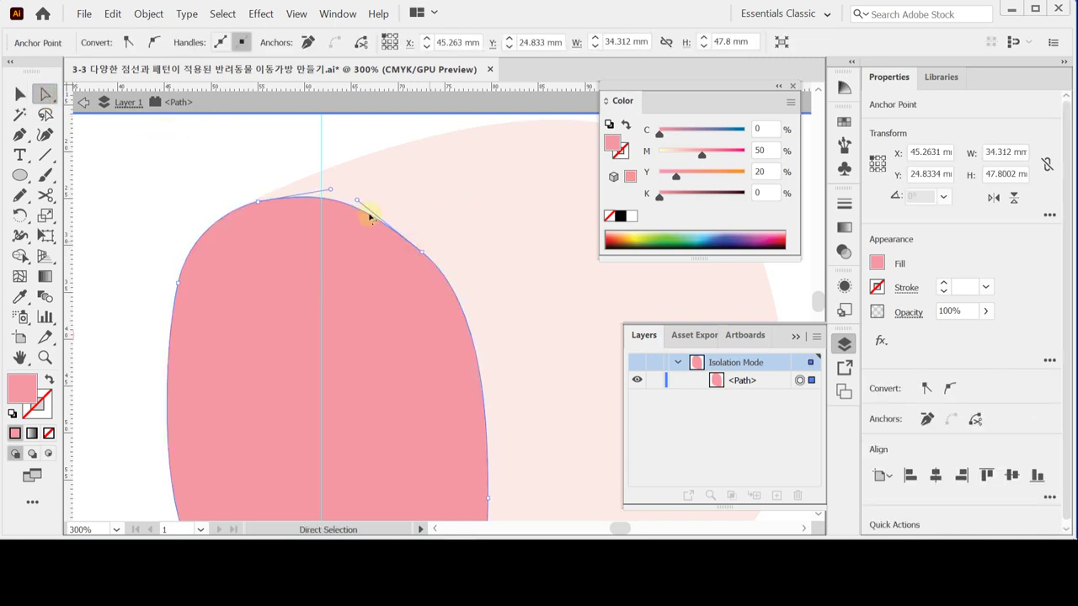
{"action": "left_click_drag", "start_coordinate": [357, 202], "coordinate": [320, 192]}
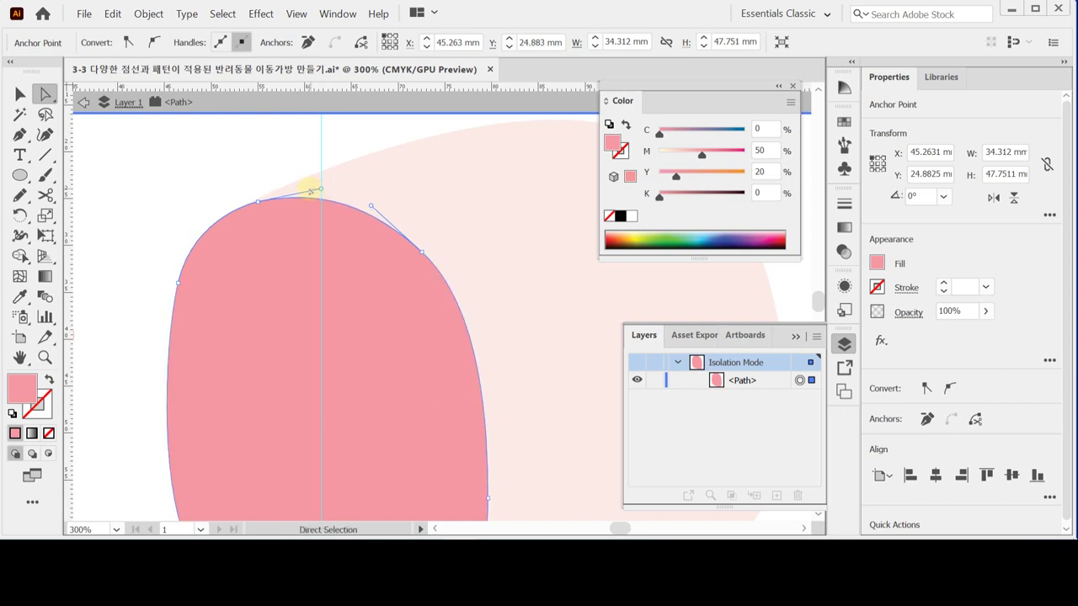
{"action": "left_click", "coordinate": [308, 190]}
{"action": "left_click", "coordinate": [301, 211]}
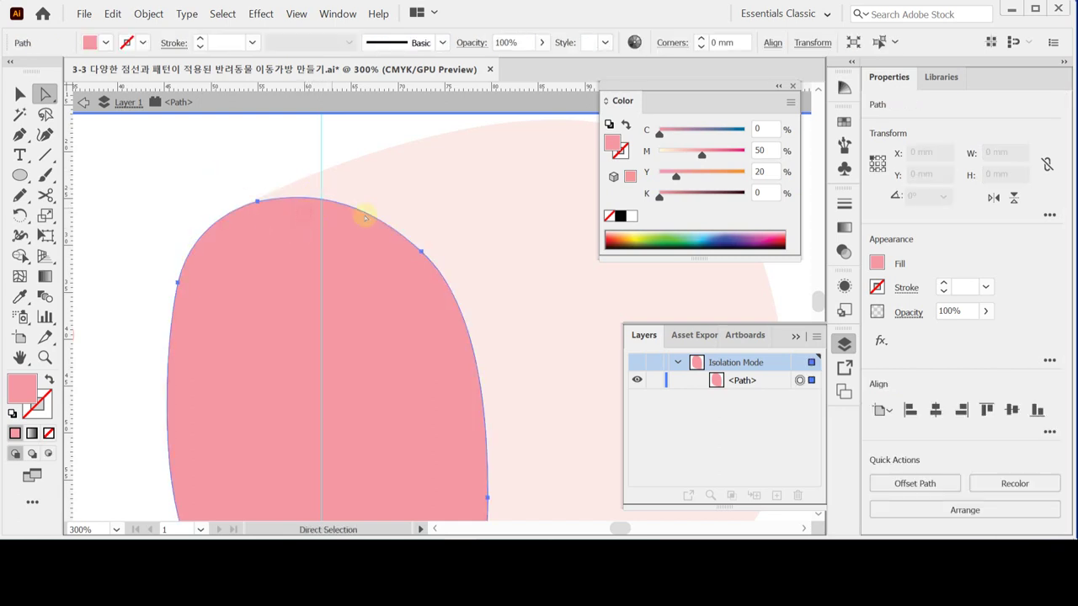
Exit isolation mode and save the document.
{"action": "double_click", "coordinate": [245, 156]}
{"action": "scroll", "coordinate": [429, 313], "scroll_direction": "down", "scroll_amount": 2}
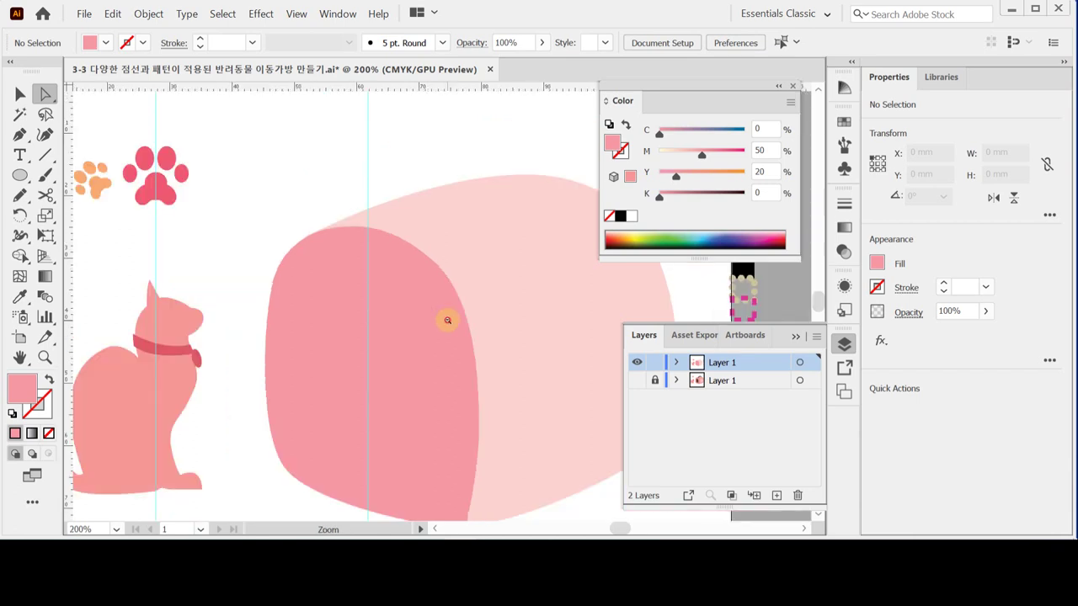
{"action": "key", "text": "ctrl+s"}
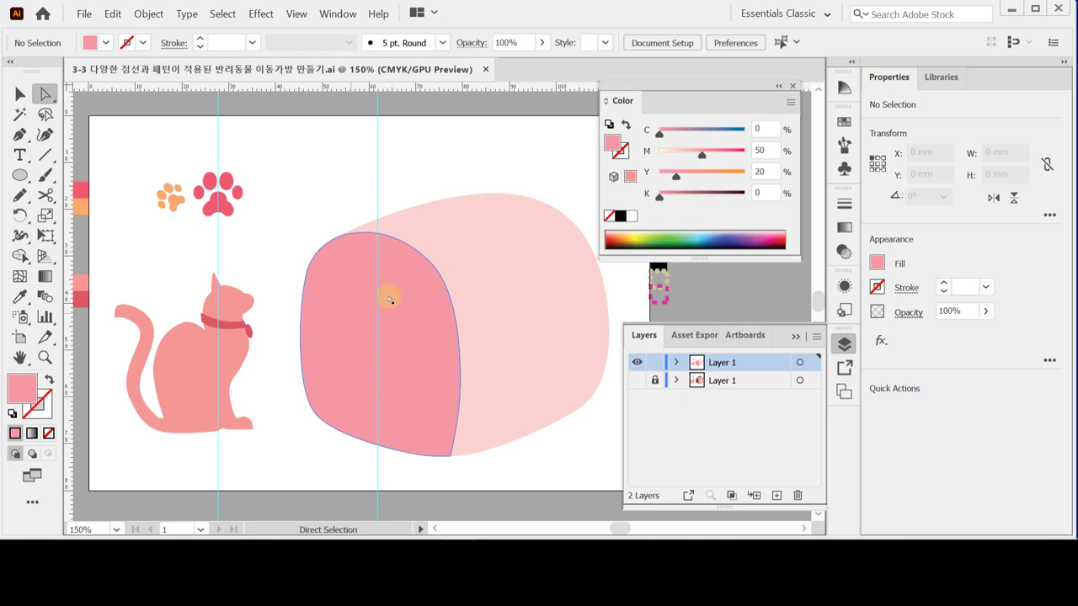
Detach the shape tools into a floating panel above the carrier and choose the Ellipse tool.
{"action": "left_click", "coordinate": [19, 174]}
{"action": "left_click", "coordinate": [20, 175]}
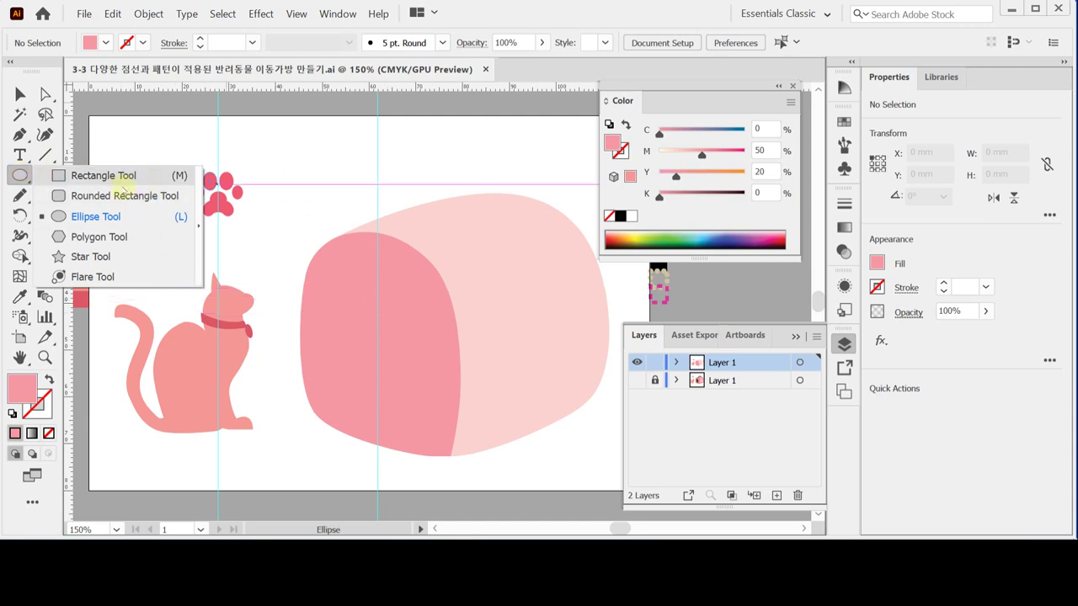
{"action": "left_click", "coordinate": [106, 216]}
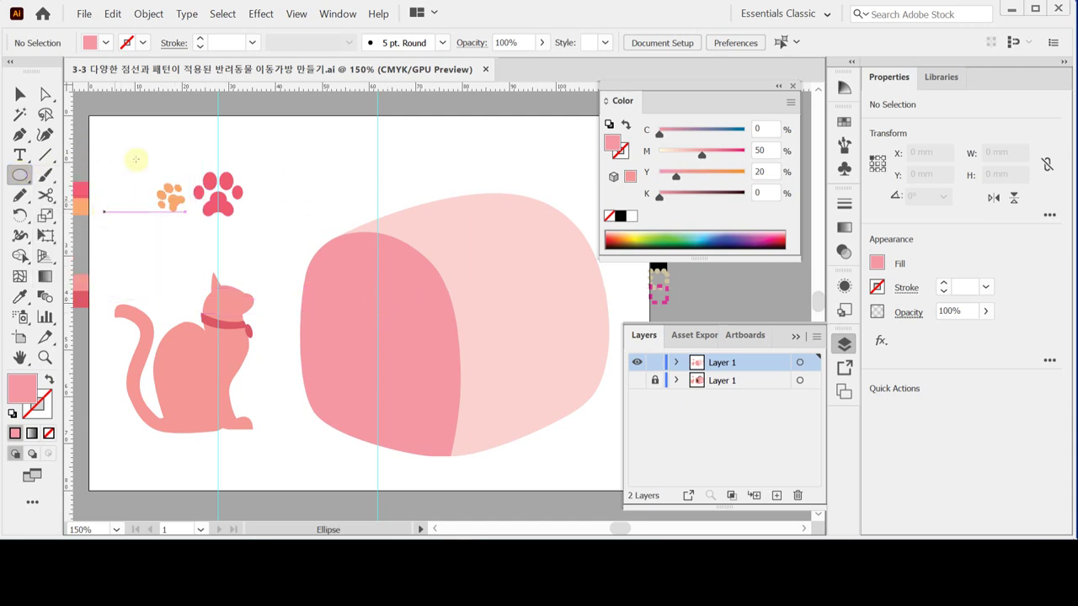
{"action": "left_click", "coordinate": [19, 174]}
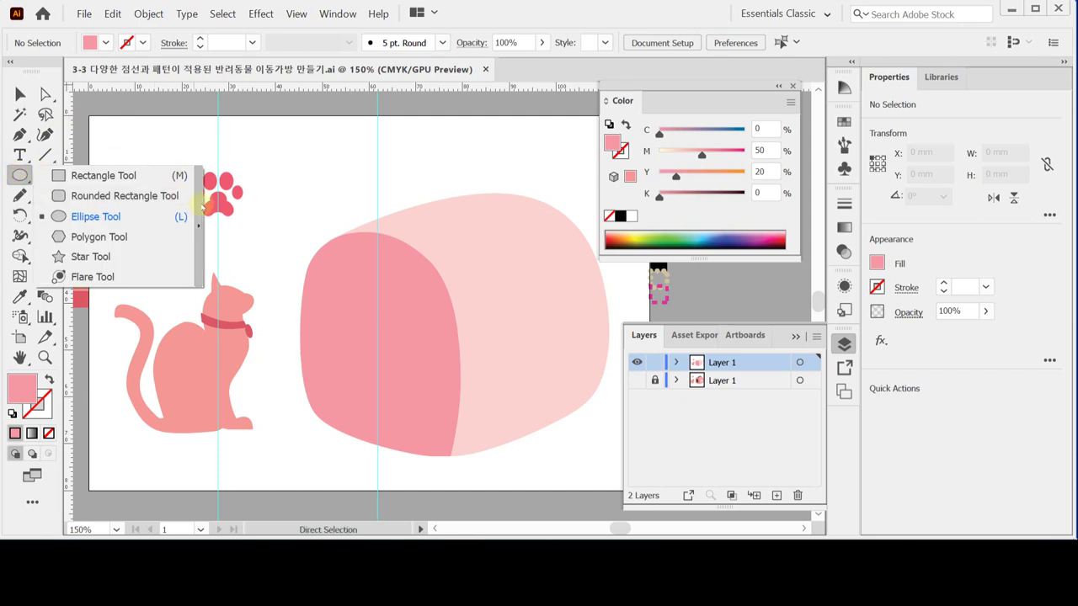
{"action": "left_click", "coordinate": [199, 209]}
{"action": "left_click_drag", "start_coordinate": [108, 187], "coordinate": [324, 128]}
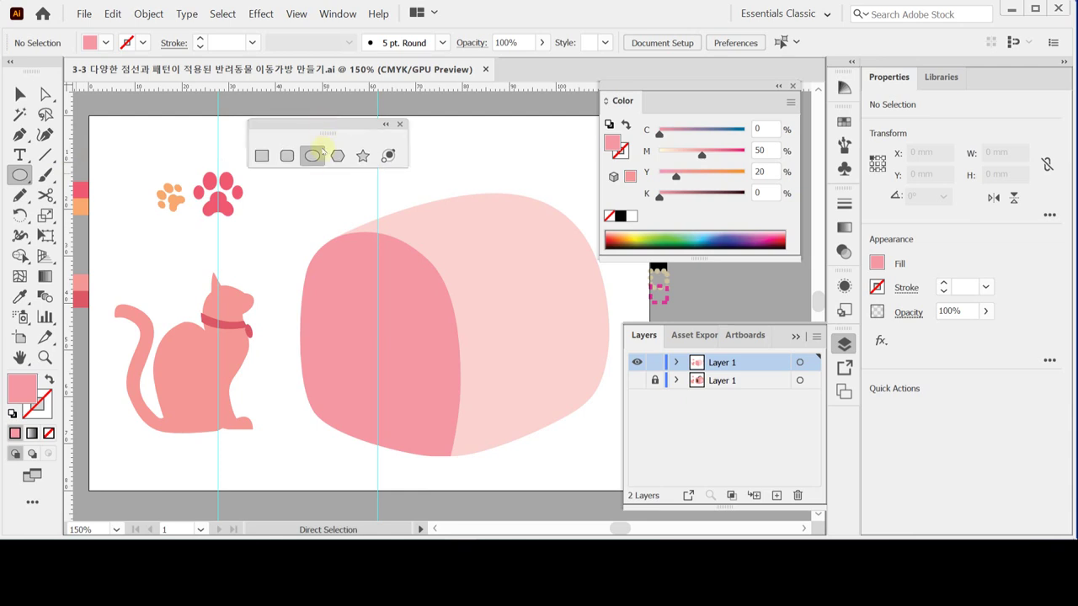
{"action": "left_click", "coordinate": [311, 156]}
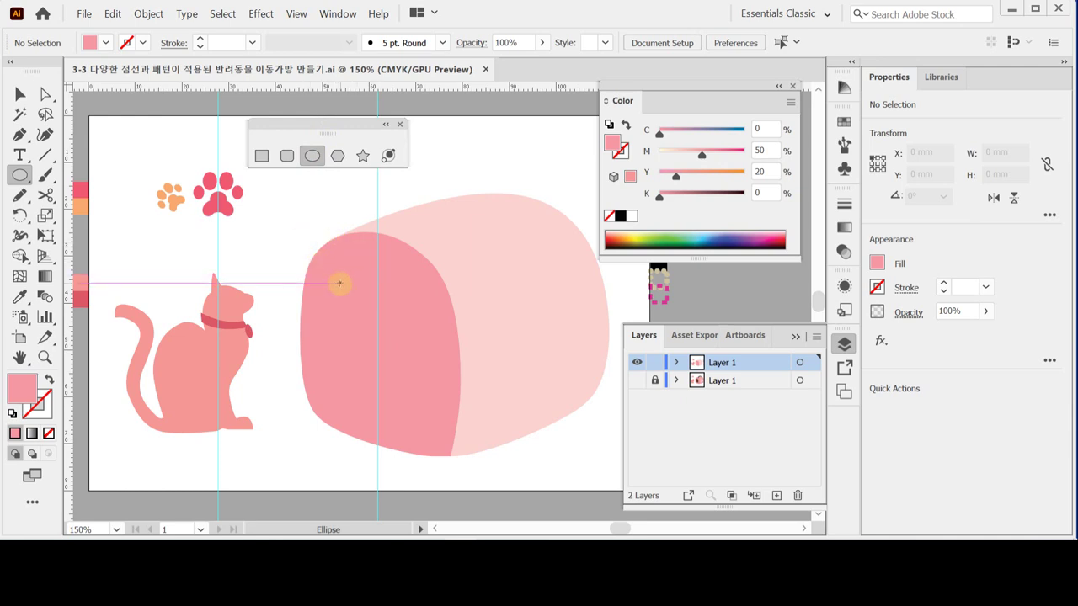
Create an 18 × 18 mm circle centred on the vertical guide inside the front panel.
{"action": "left_click", "coordinate": [377, 349]}
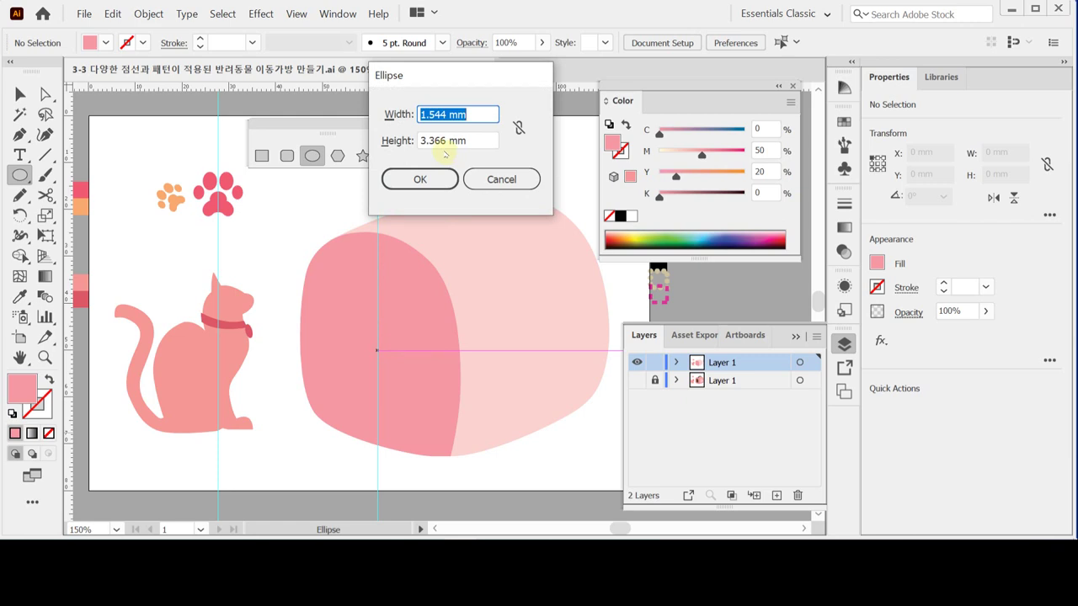
{"action": "type", "text": "18"}
{"action": "key", "text": "Tab"}
{"action": "type", "text": "1"}
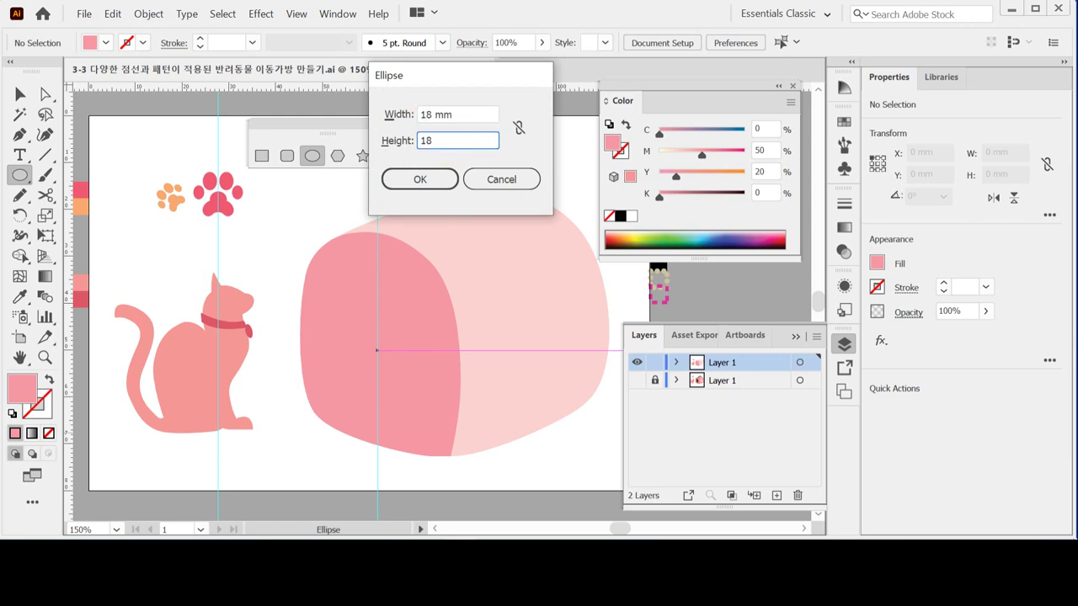
{"action": "left_click", "coordinate": [420, 178]}
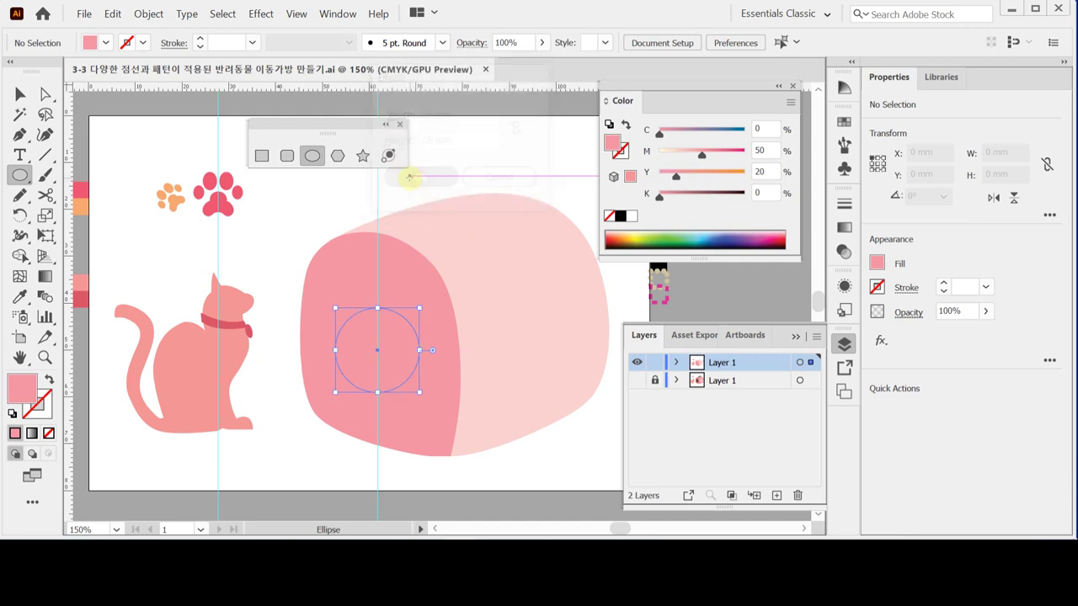
{"action": "key", "text": "a"}
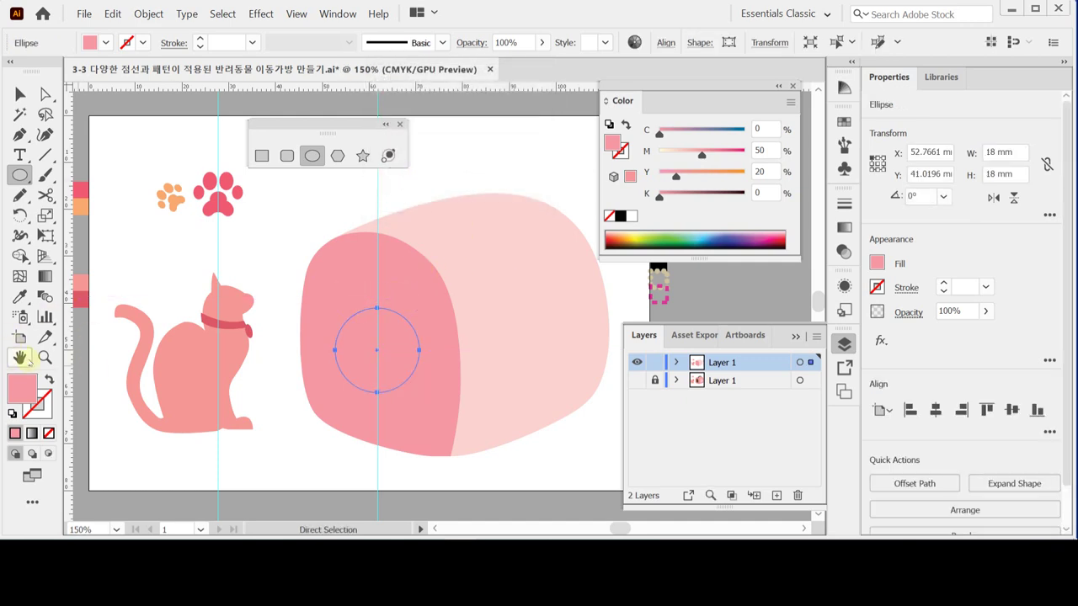
Give the circle the default white fill and 1 pt black stroke and move it into the upper part of the front panel.
{"action": "left_click", "coordinate": [12, 414]}
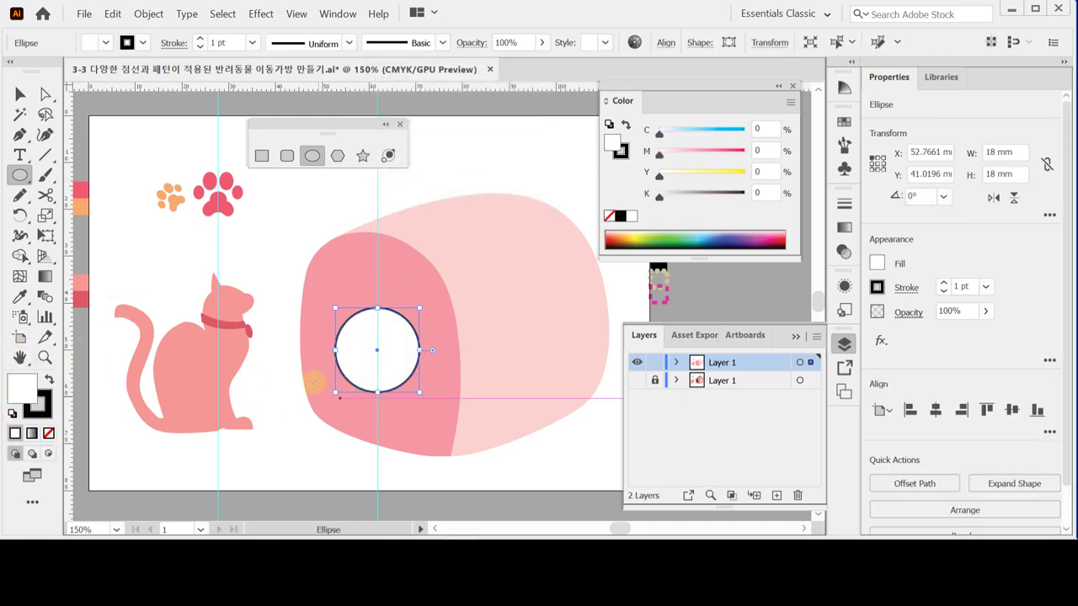
{"action": "left_click_drag", "start_coordinate": [381, 359], "coordinate": [387, 321]}
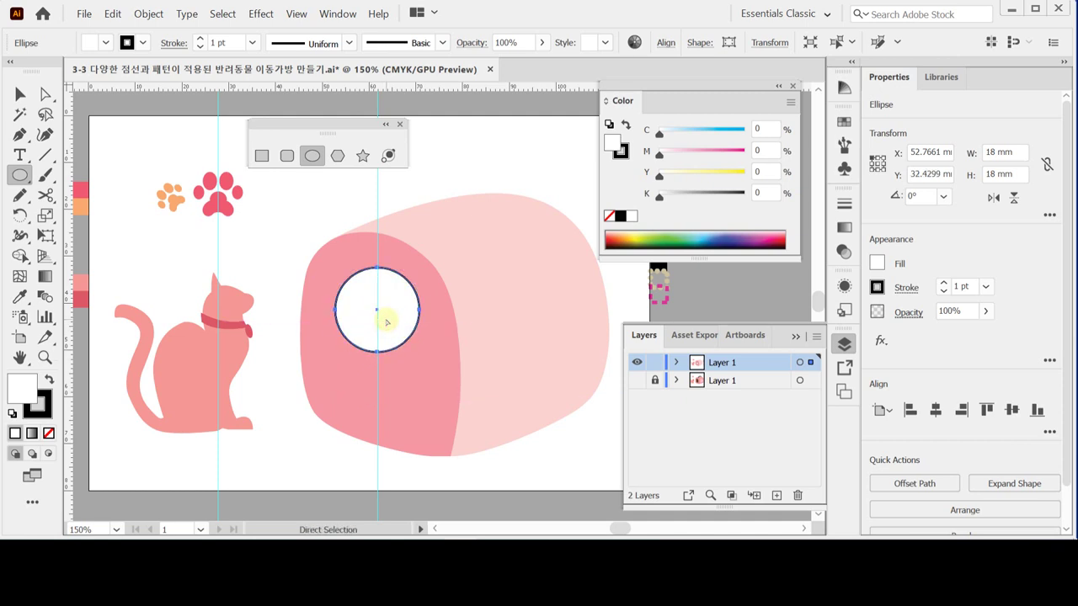
{"action": "left_click", "coordinate": [153, 258]}
Create an 18 × 24 mm rounded rectangle with a 4 mm corner radius overlapping the lower half of the circle.
{"action": "left_click", "coordinate": [287, 156]}
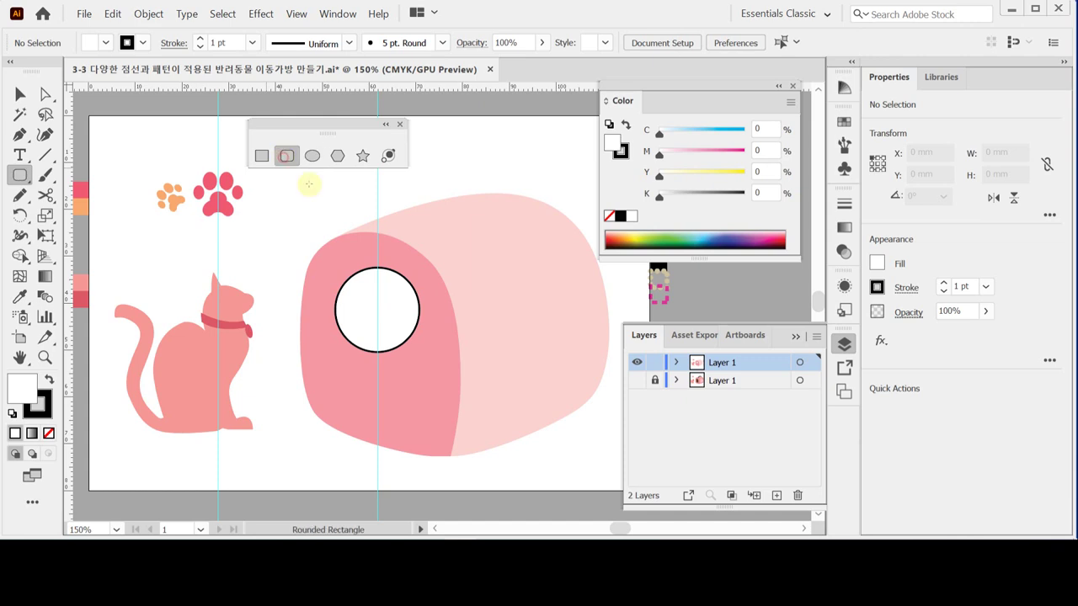
{"action": "left_click", "coordinate": [379, 358]}
{"action": "type", "text": "18"}
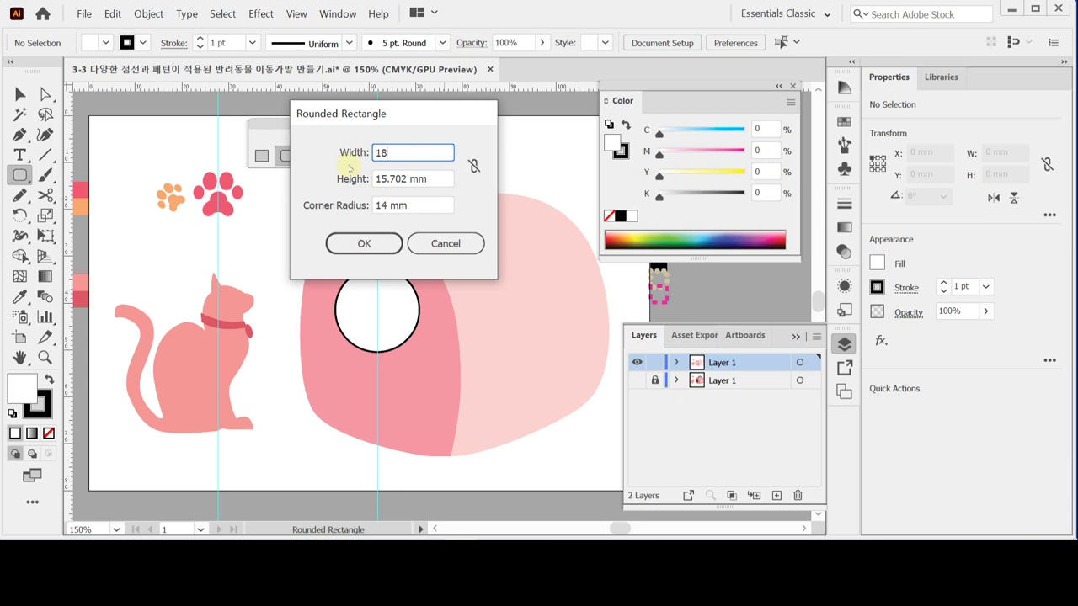
{"action": "key", "text": "Tab"}
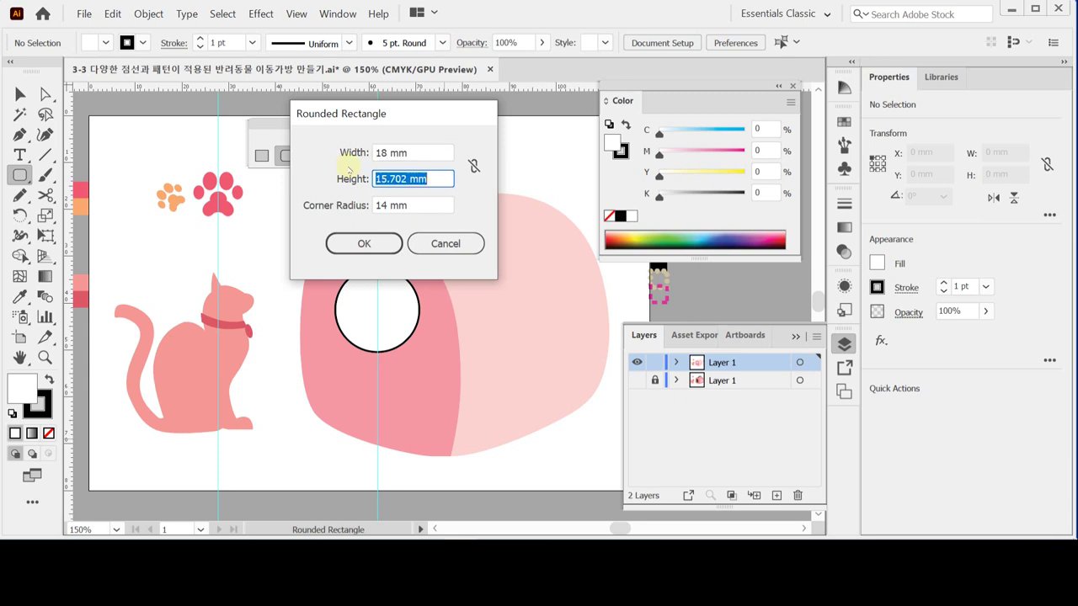
{"action": "type", "text": "24"}
{"action": "key", "text": "Tab"}
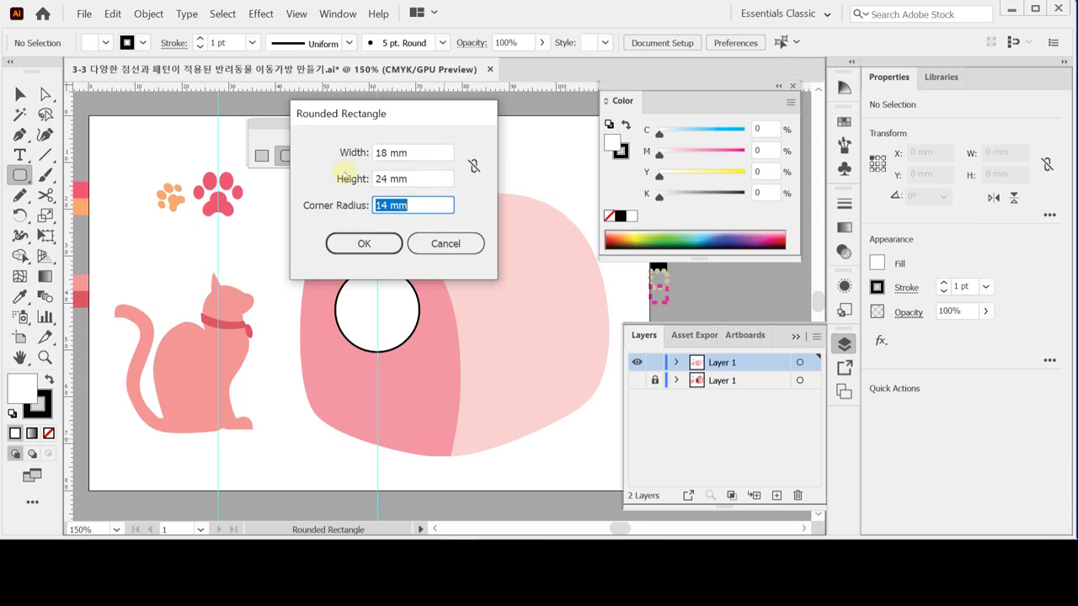
{"action": "type", "text": "4"}
{"action": "left_click", "coordinate": [361, 243]}
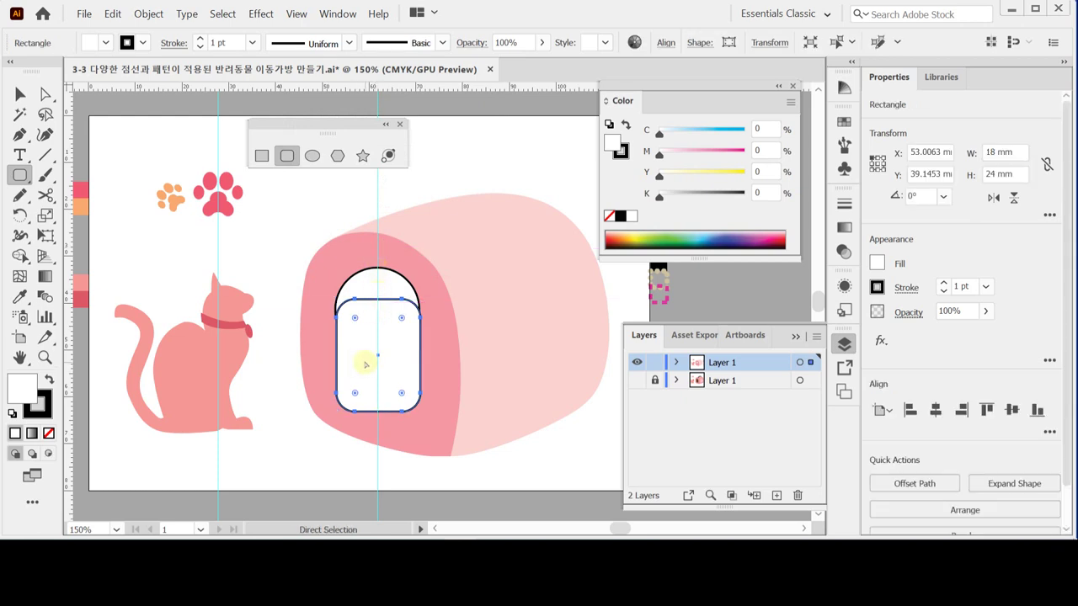
Hide the Layers panel, centre the circle and rounded rectangle on each other horizontally and shift both slightly left within the front panel.
{"action": "key", "text": "F7"}
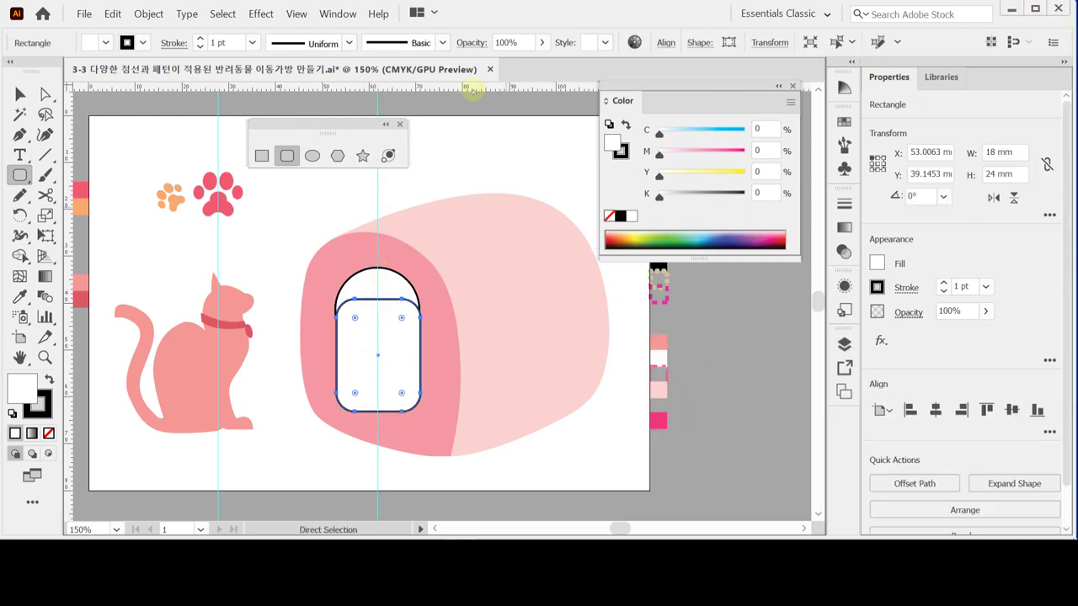
{"action": "left_click", "coordinate": [20, 94]}
{"action": "left_click", "coordinate": [373, 279]}
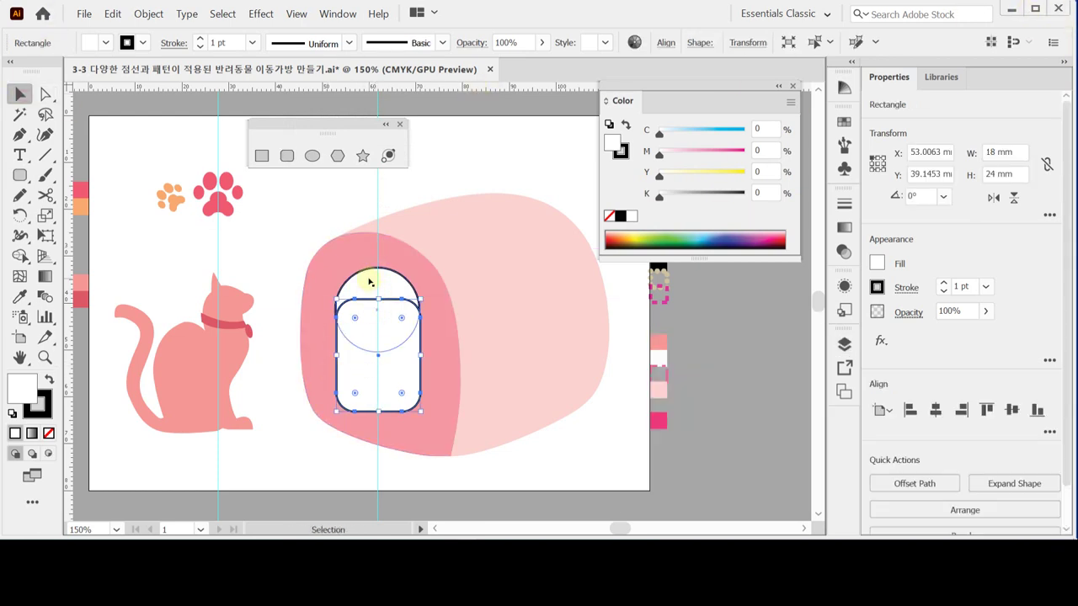
{"action": "left_click", "coordinate": [382, 372], "text": "shift"}
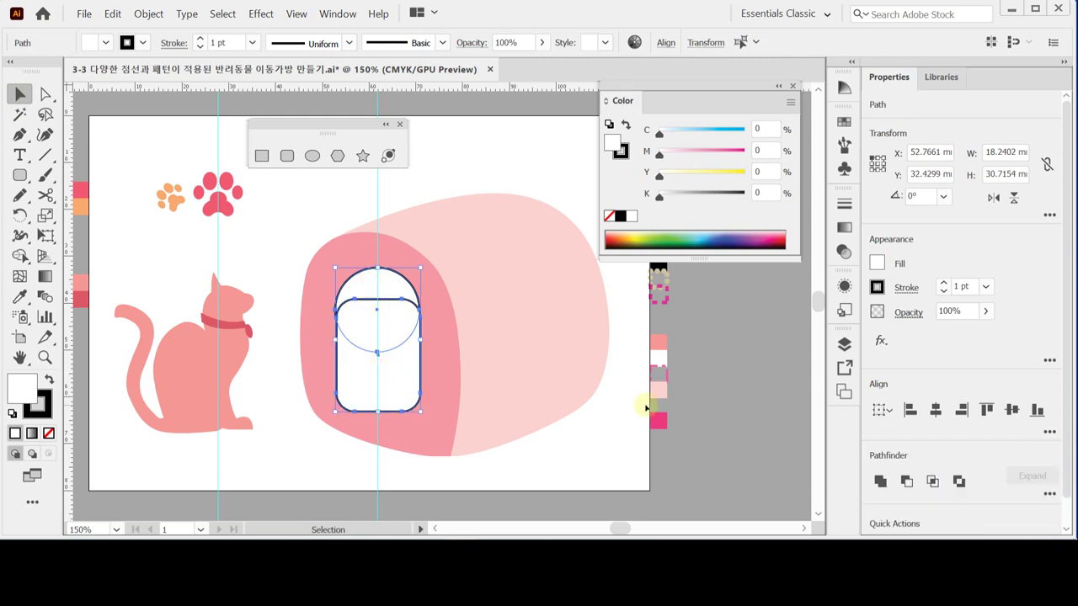
{"action": "left_click", "coordinate": [934, 410]}
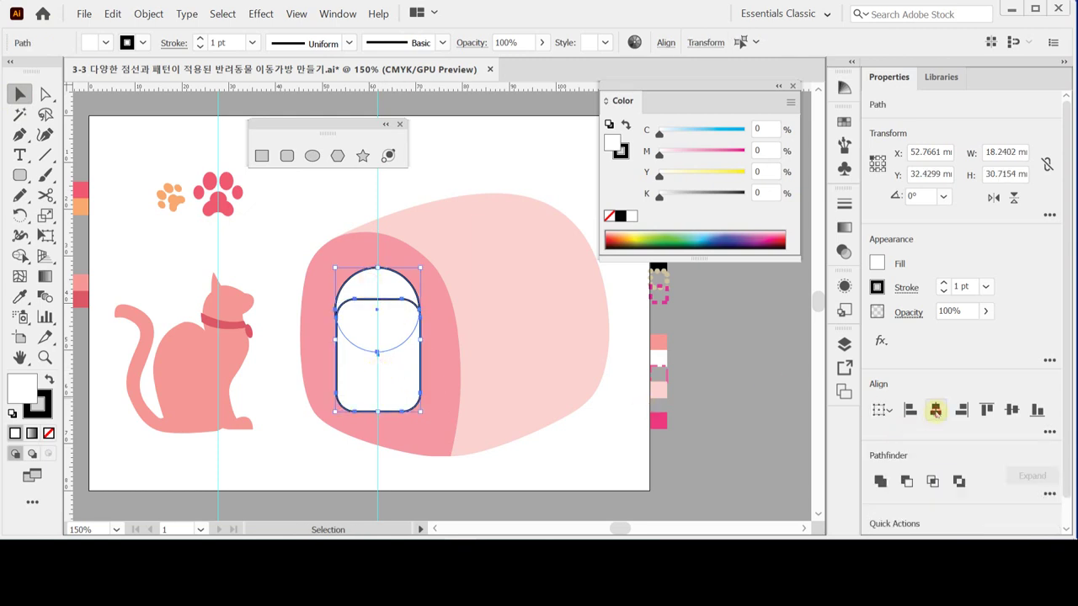
{"action": "left_click_drag", "start_coordinate": [399, 370], "coordinate": [393, 369]}
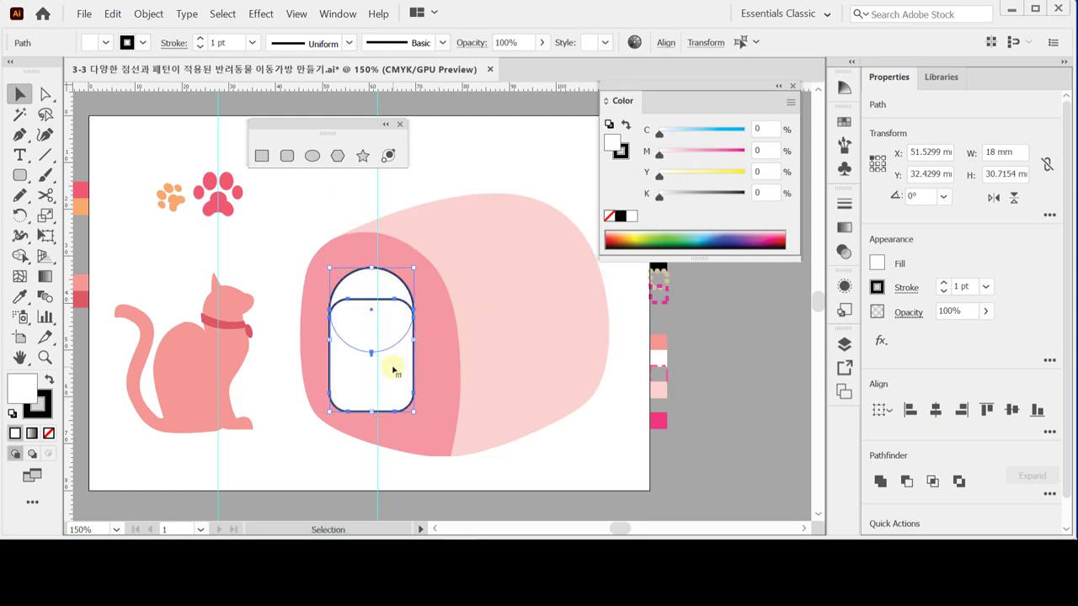
{"action": "left_click", "coordinate": [273, 245]}
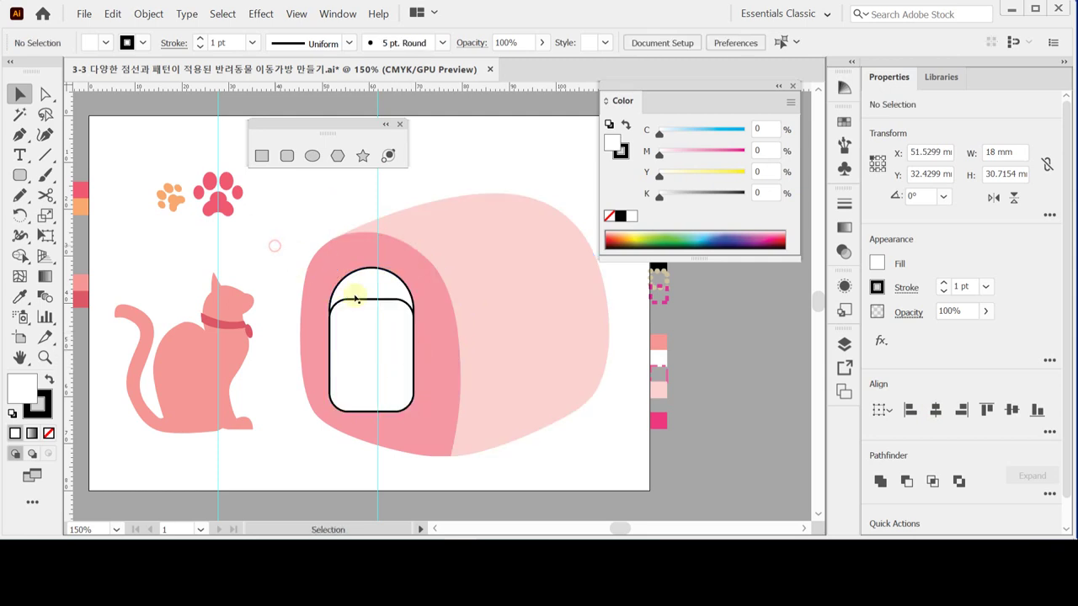
Nudge the rounded rectangle up by about 1 mm so its sides run smoothly into the circle's edges.
{"action": "left_click", "coordinate": [354, 354]}
{"action": "scroll", "coordinate": [354, 355], "scroll_direction": "up", "scroll_amount": 5}
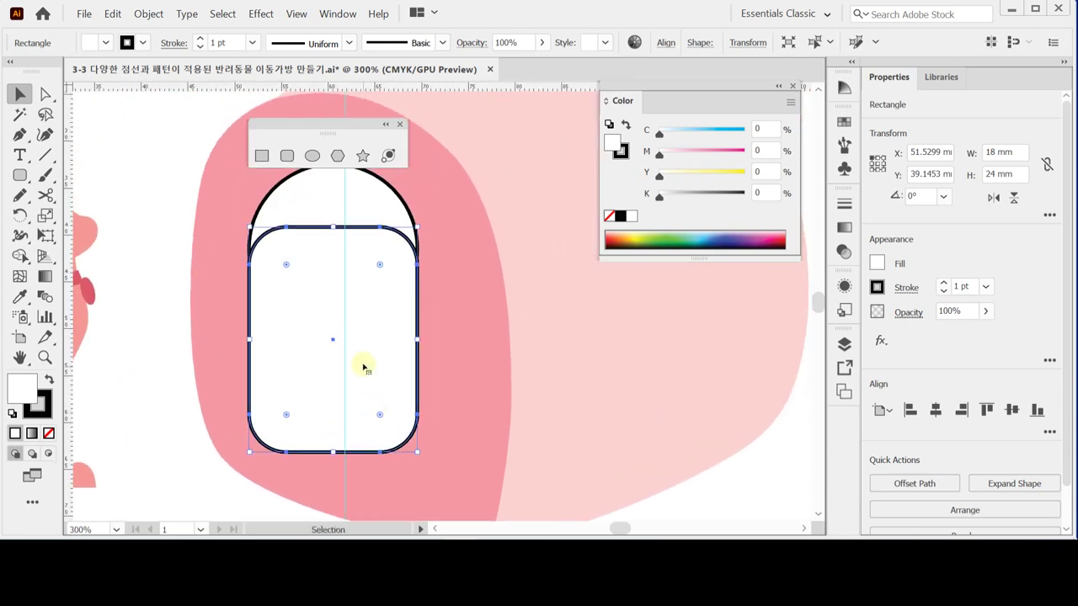
{"action": "key", "text": "Up"}
{"action": "key", "text": "Up"}
{"action": "key", "text": "Up"}
{"action": "key", "text": "Up"}
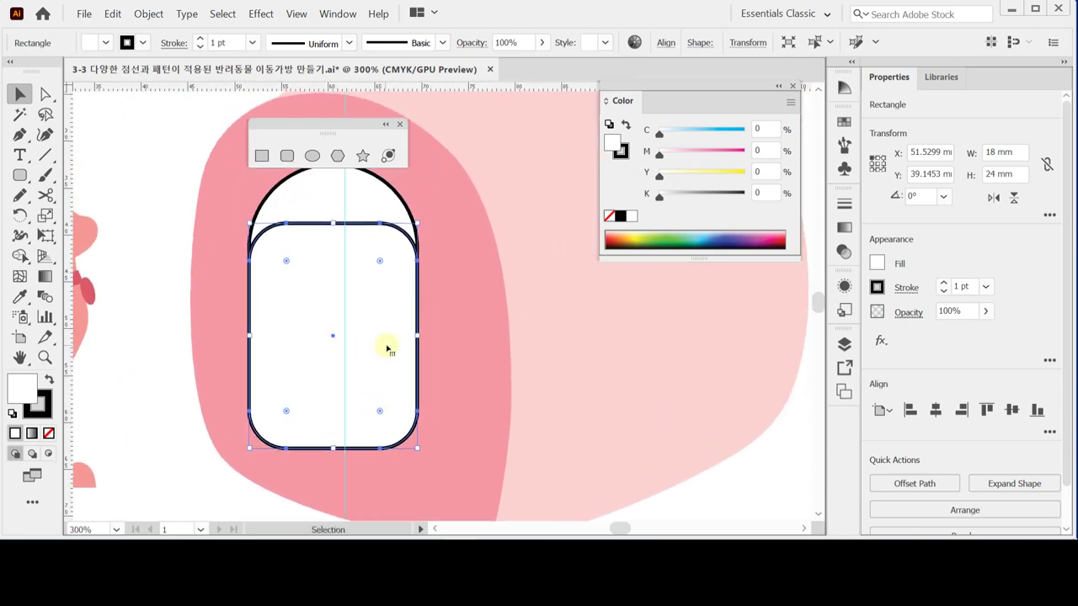
{"action": "key", "text": "Up"}
{"action": "key", "text": "Up"}
{"action": "key", "text": "Up"}
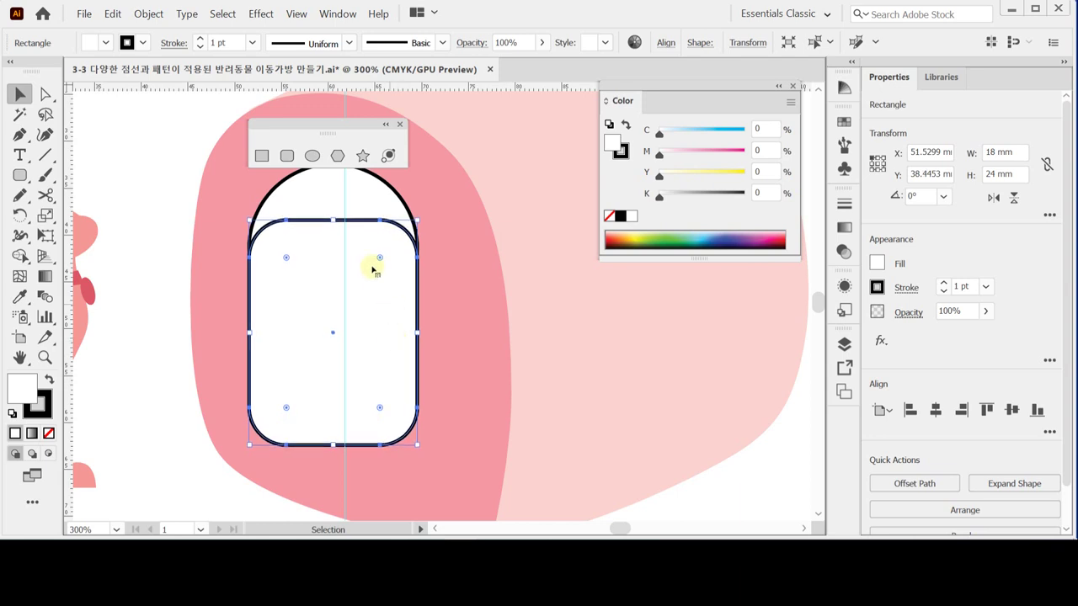
{"action": "left_click", "coordinate": [362, 227], "text": "shift"}
{"action": "left_click", "coordinate": [337, 306]}
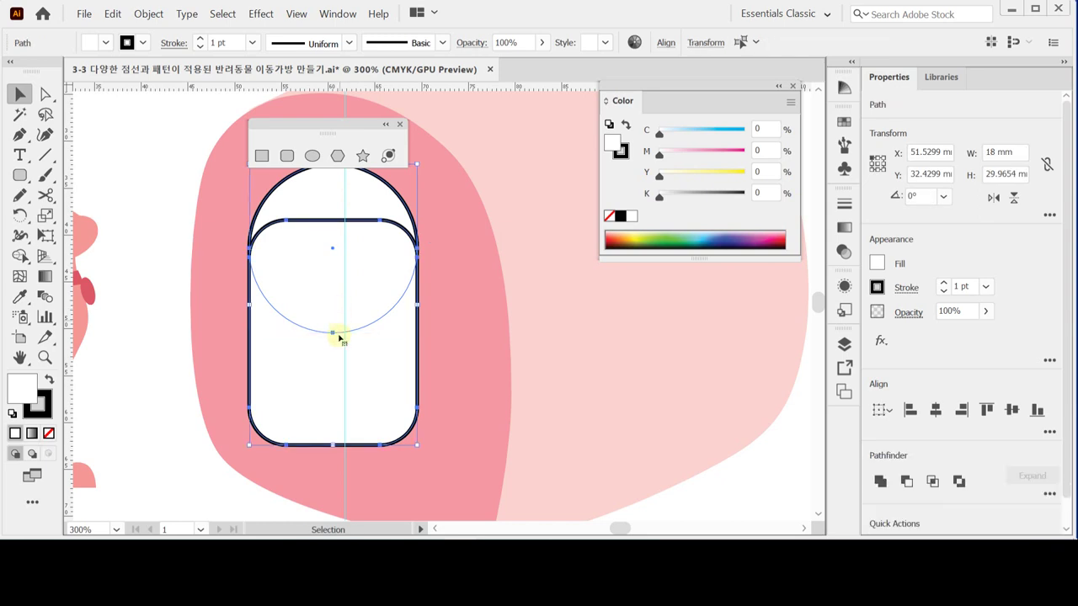
{"action": "left_click", "coordinate": [152, 330]}
{"action": "left_click", "coordinate": [299, 358]}
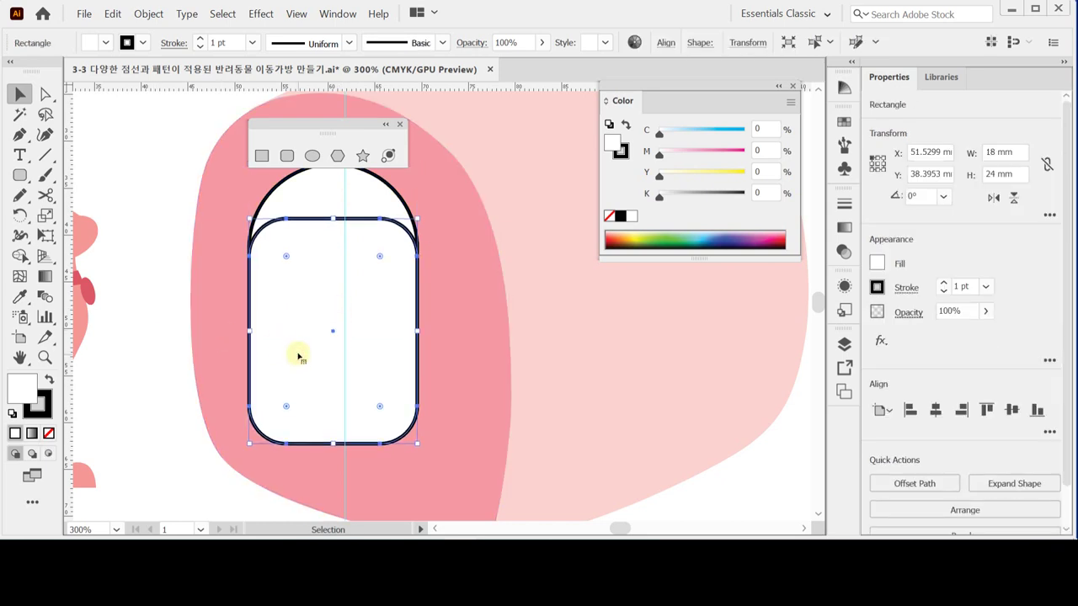
{"action": "left_click", "coordinate": [154, 277]}
Select the circle and the rounded rectangle and unite them into a single arched window shape.
{"action": "left_click", "coordinate": [345, 269], "text": "shift"}
{"action": "left_click", "coordinate": [345, 268], "text": "shift"}
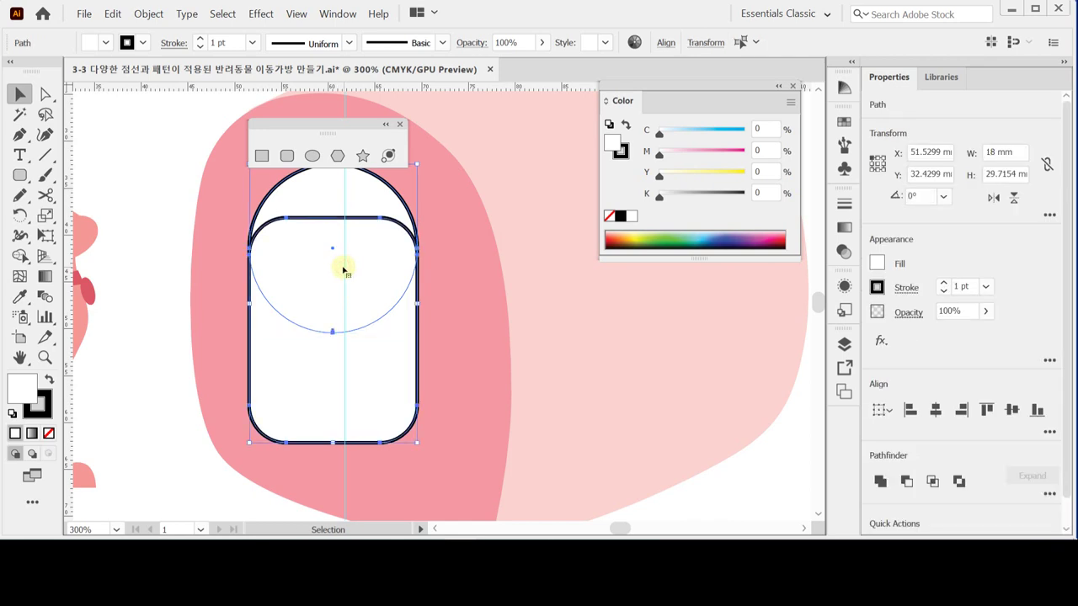
{"action": "key", "text": "ctrl+minus"}
{"action": "key", "text": "ctrl+minus"}
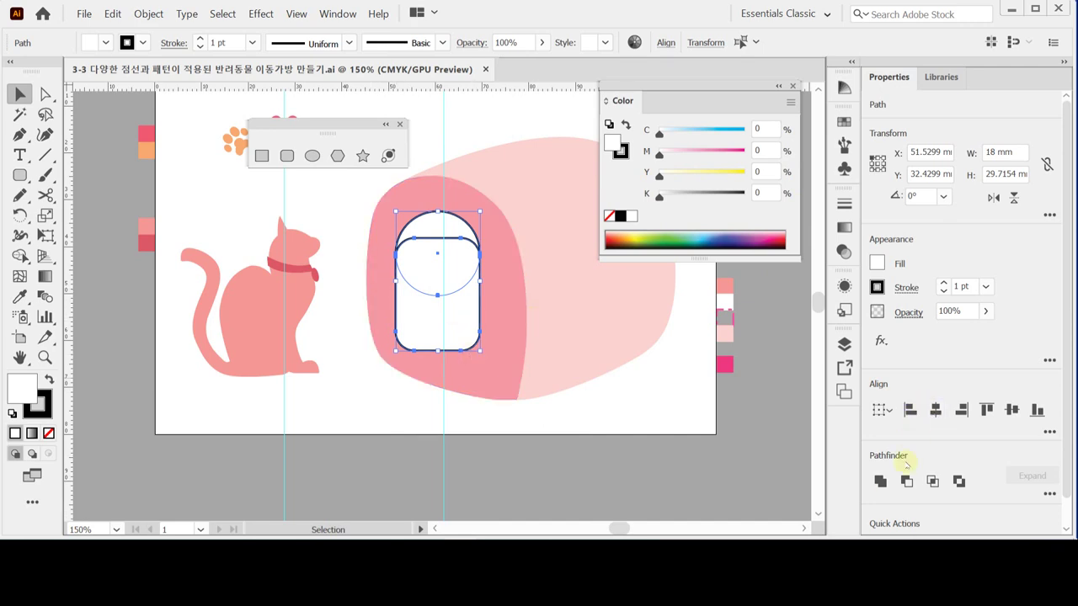
{"action": "left_click", "coordinate": [880, 481]}
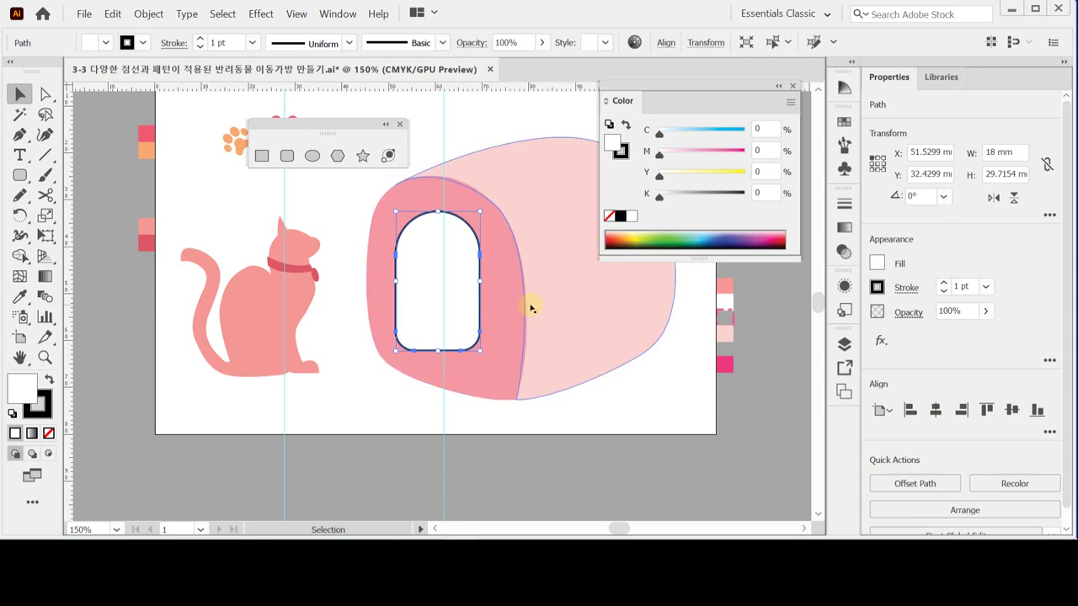
Reduce the Color panel to its compact view, move it up off the artwork and choose the Shear tool.
{"action": "double_click", "coordinate": [617, 99]}
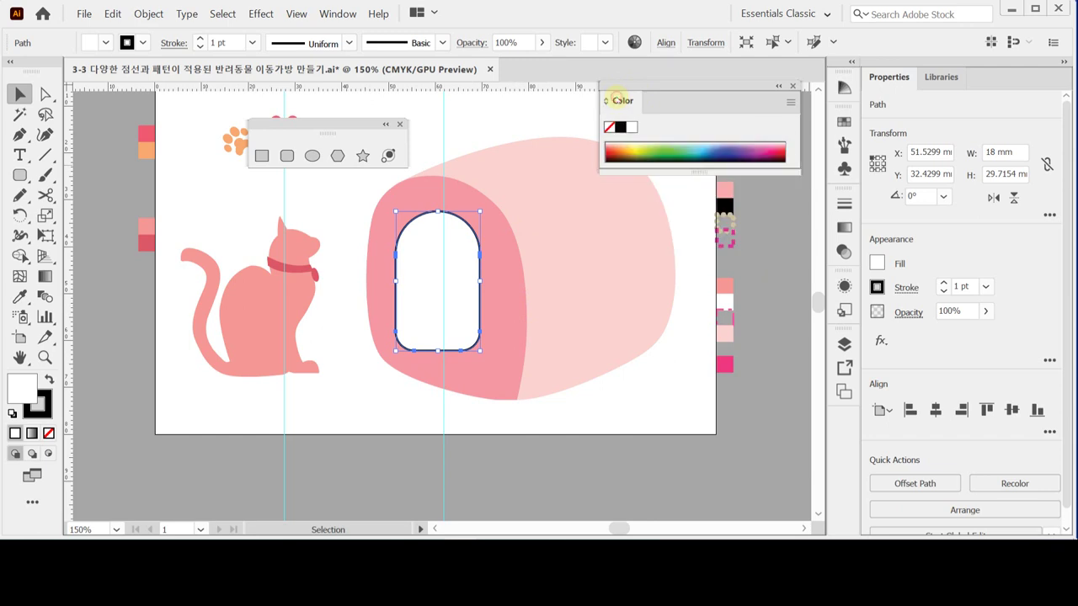
{"action": "left_click_drag", "start_coordinate": [620, 89], "coordinate": [623, 74]}
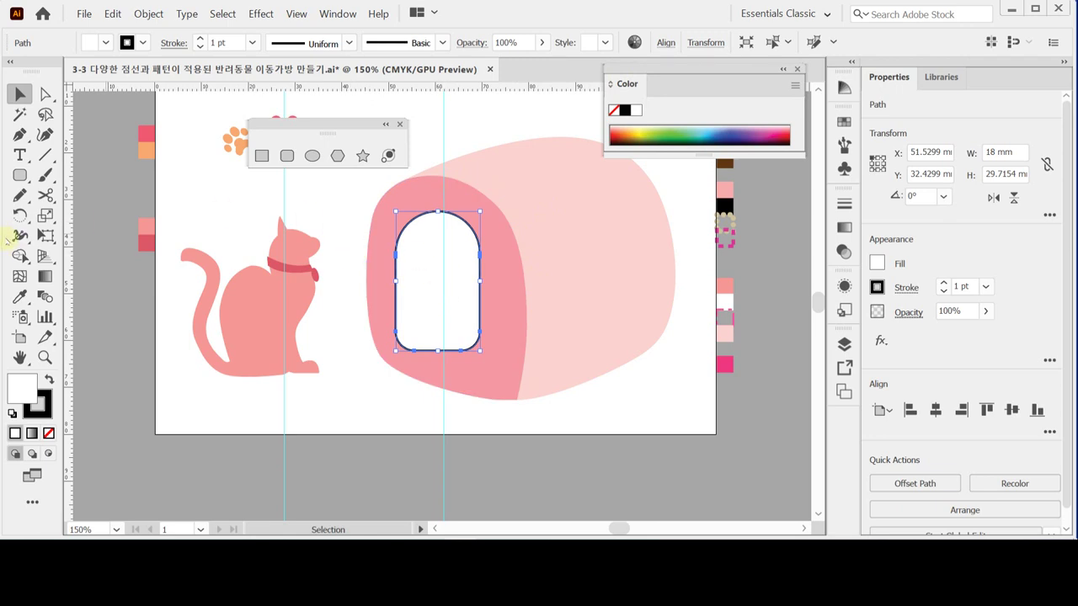
{"action": "left_click", "coordinate": [20, 217]}
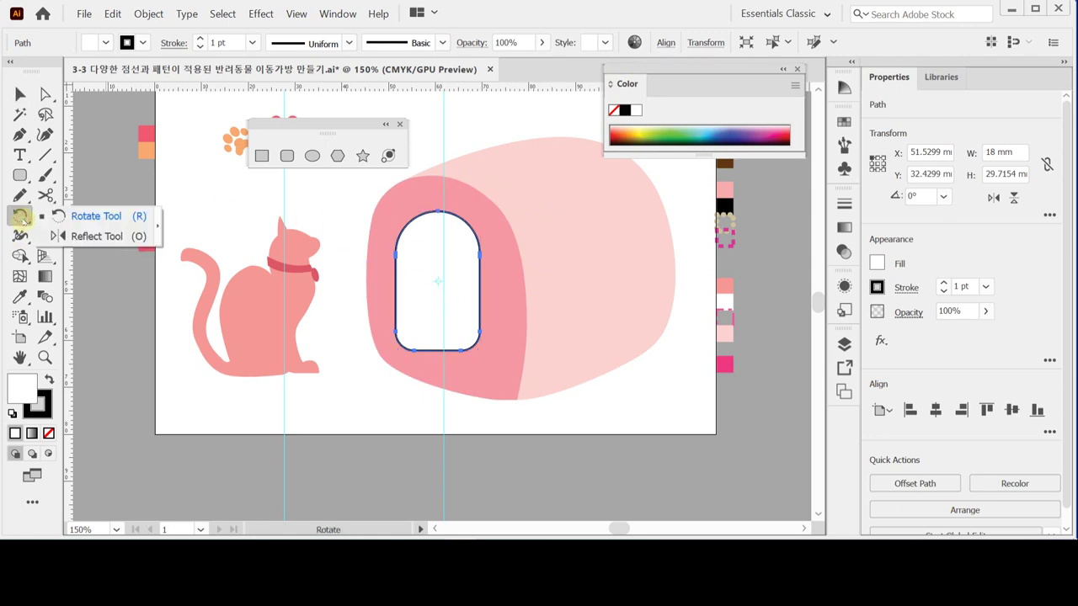
{"action": "left_click", "coordinate": [45, 216]}
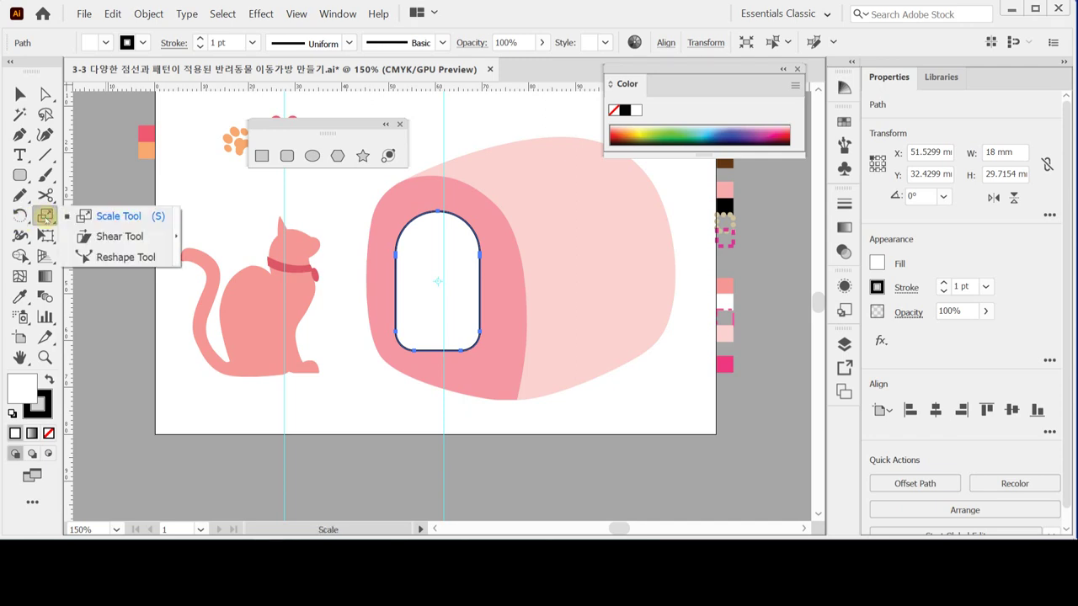
{"action": "left_click", "coordinate": [109, 237]}
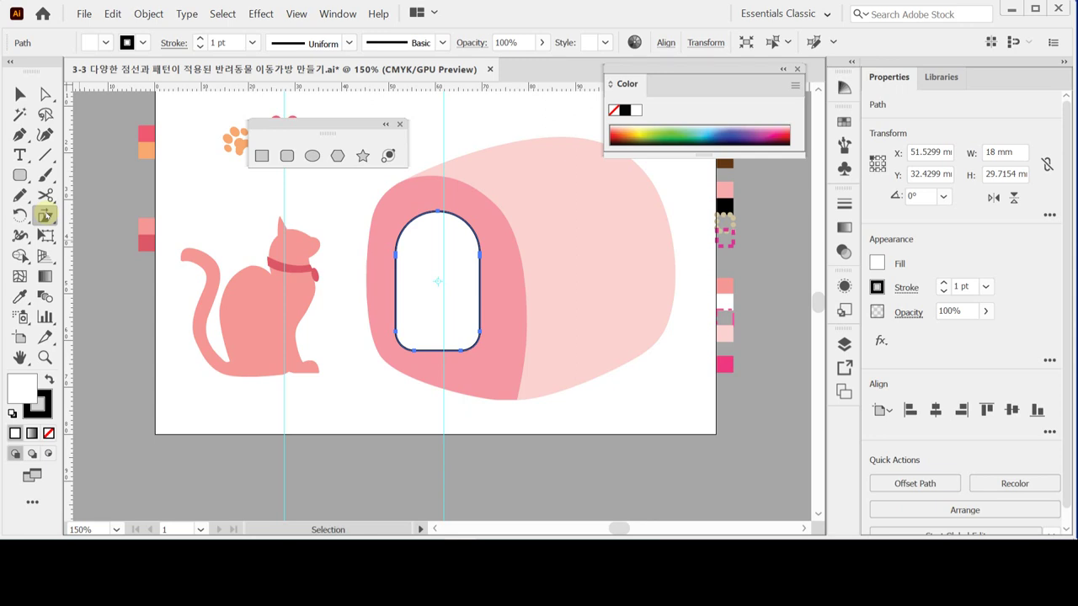
Open the Shear options for the arched window shape and set an 18° angle along the vertical axis.
{"action": "left_click", "coordinate": [46, 215]}
{"action": "double_click", "coordinate": [45, 216]}
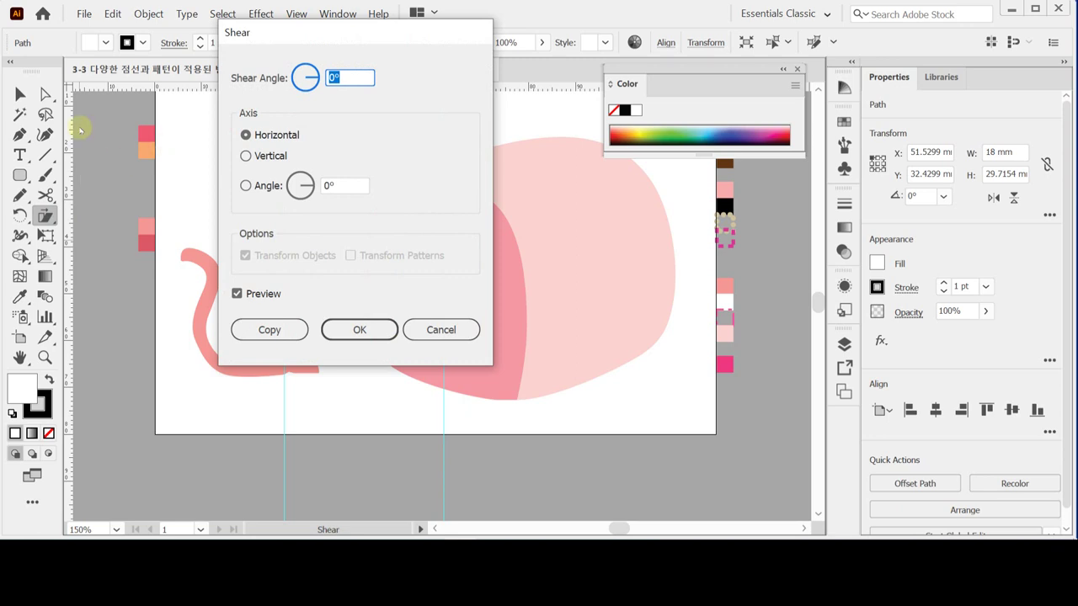
{"action": "left_click_drag", "start_coordinate": [285, 47], "coordinate": [180, 171]}
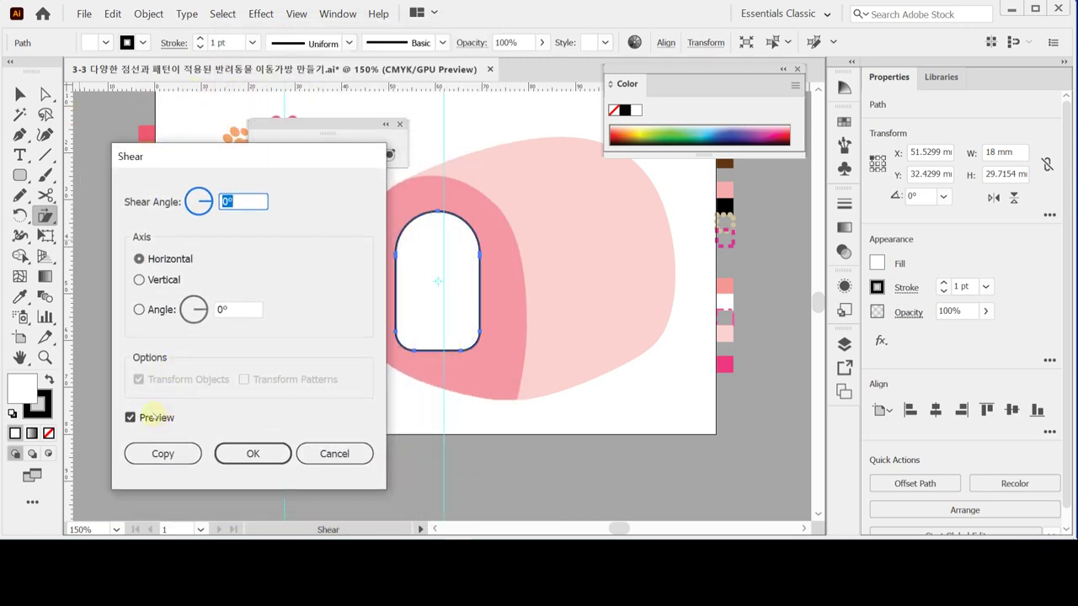
{"action": "type", "text": "18"}
{"action": "key", "text": "Tab"}
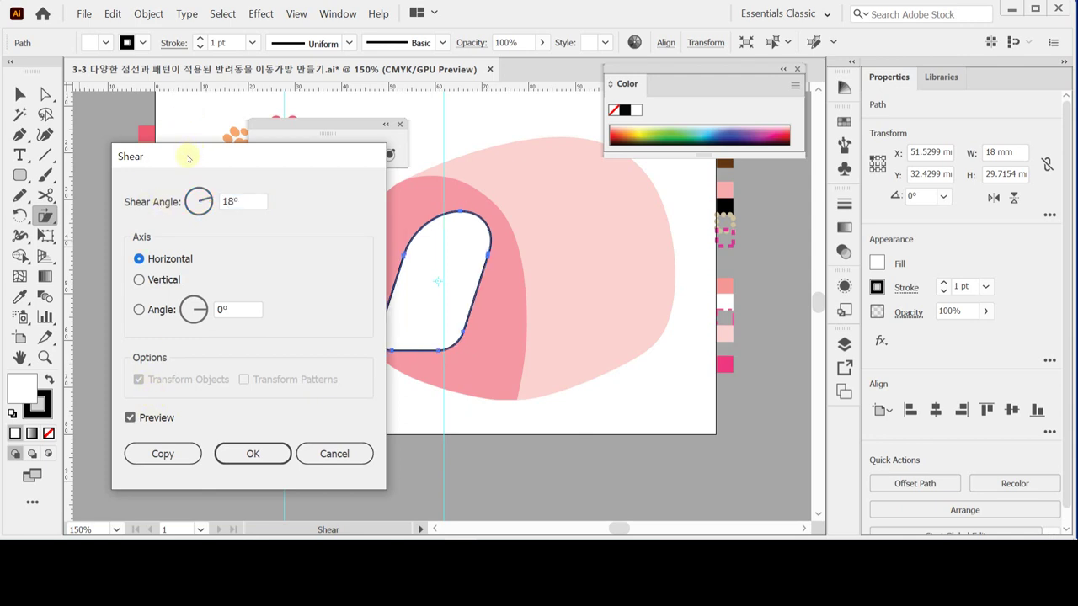
{"action": "left_click_drag", "start_coordinate": [189, 159], "coordinate": [148, 139]}
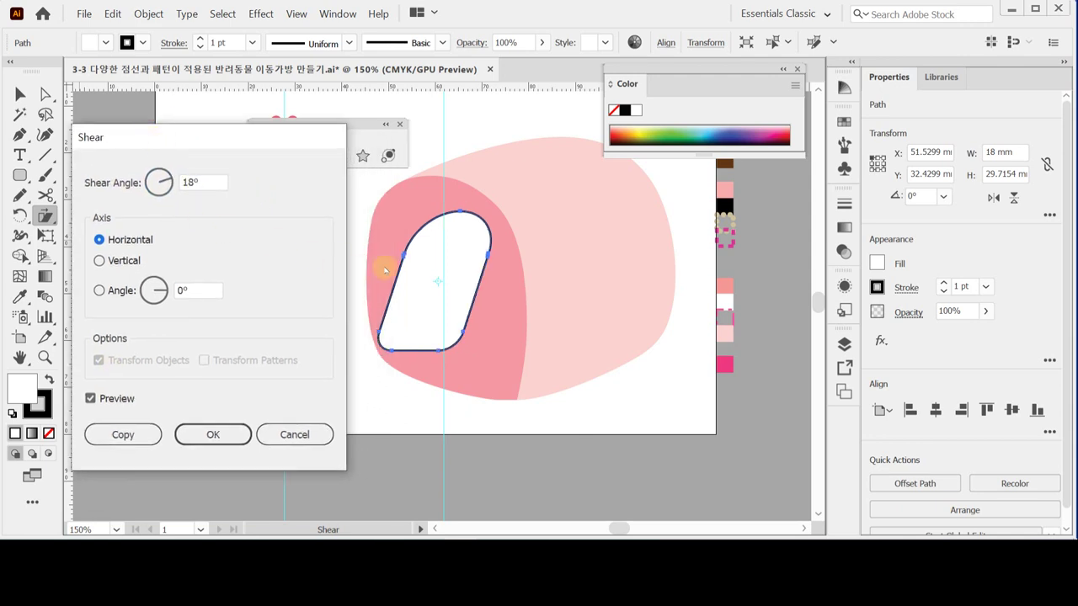
{"action": "left_click", "coordinate": [123, 260]}
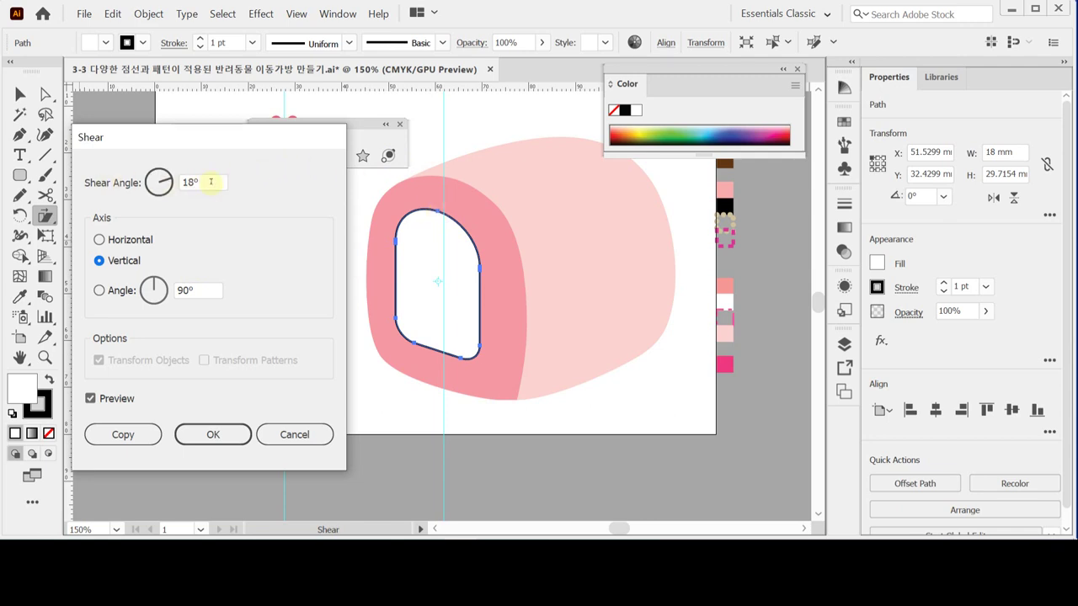
Preview other shear angles on the window shape, set the angle back to 18° and apply the vertical shear.
{"action": "left_click_drag", "start_coordinate": [164, 174], "coordinate": [167, 182]}
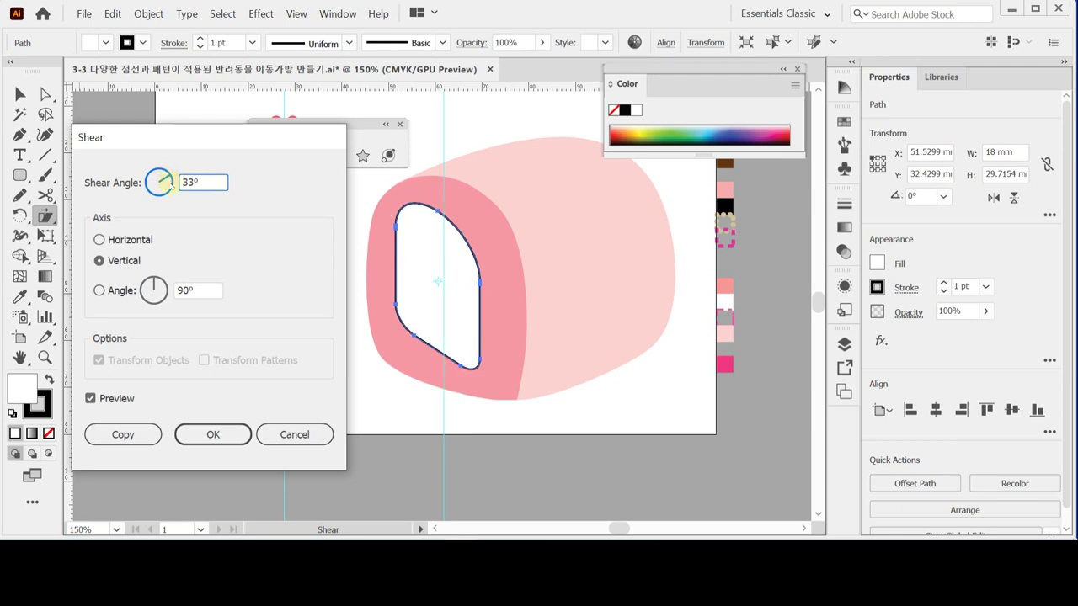
{"action": "left_click_drag", "start_coordinate": [167, 182], "coordinate": [167, 189]}
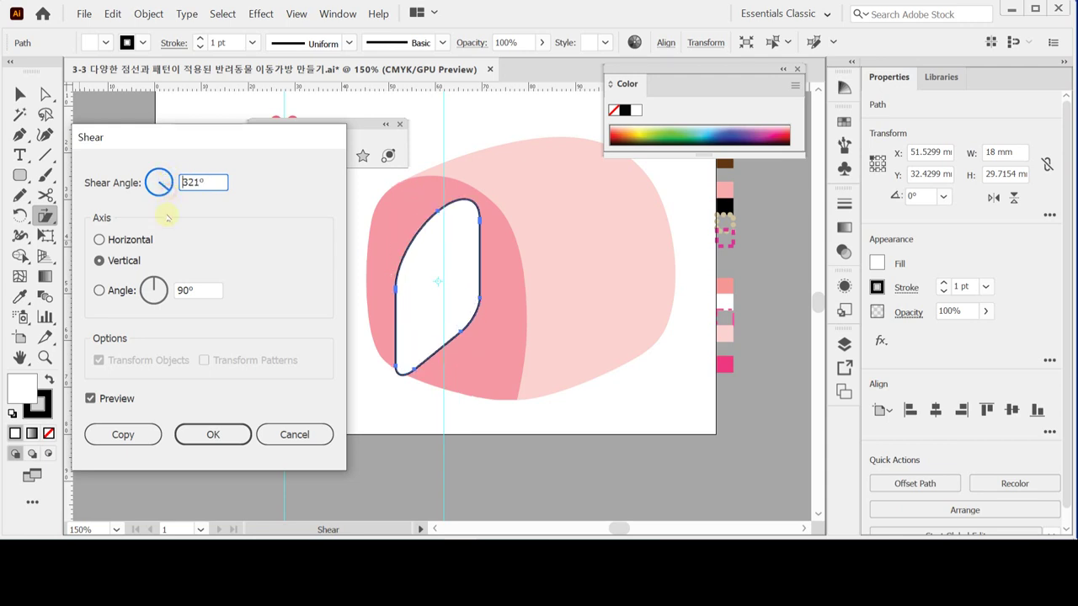
{"action": "left_click", "coordinate": [153, 181]}
{"action": "type", "text": "18"}
{"action": "key", "text": "Tab"}
{"action": "left_click", "coordinate": [213, 434]}
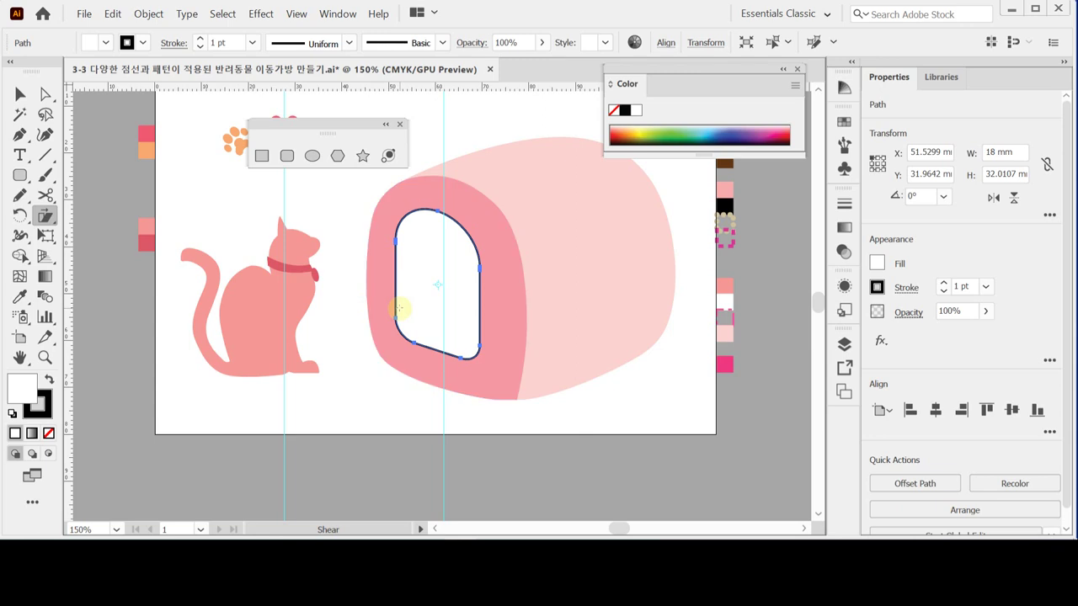
{"action": "left_click_drag", "start_coordinate": [384, 293], "coordinate": [402, 272]}
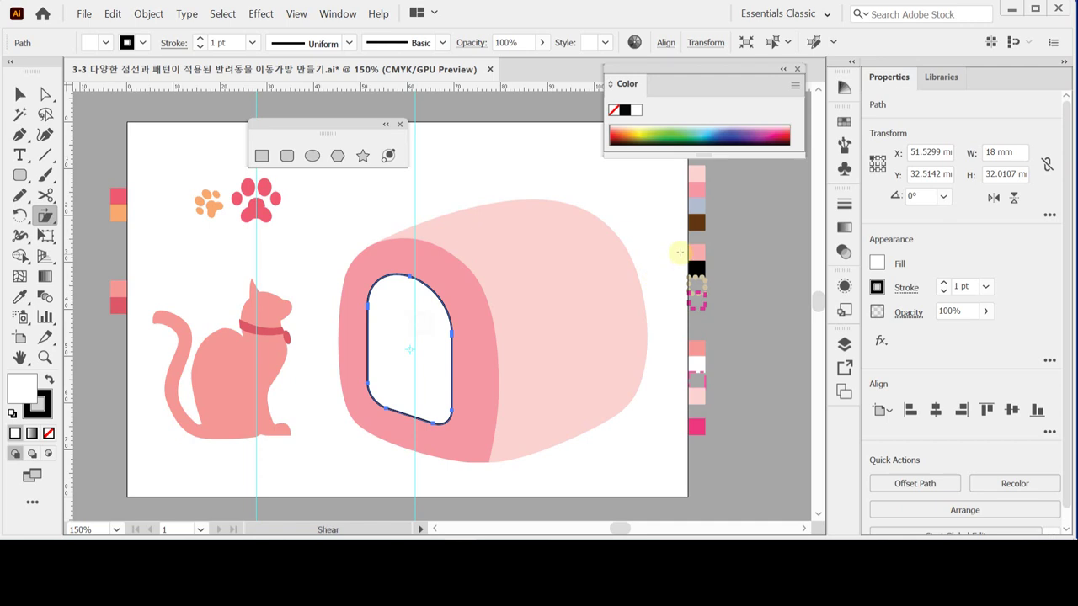
Sample the blue-grey swatch onto the arched window for a C30 M20 Y10 K0 fill without stroke and show the full Color panel sliders.
{"action": "key", "text": "i"}
{"action": "left_click", "coordinate": [699, 204]}
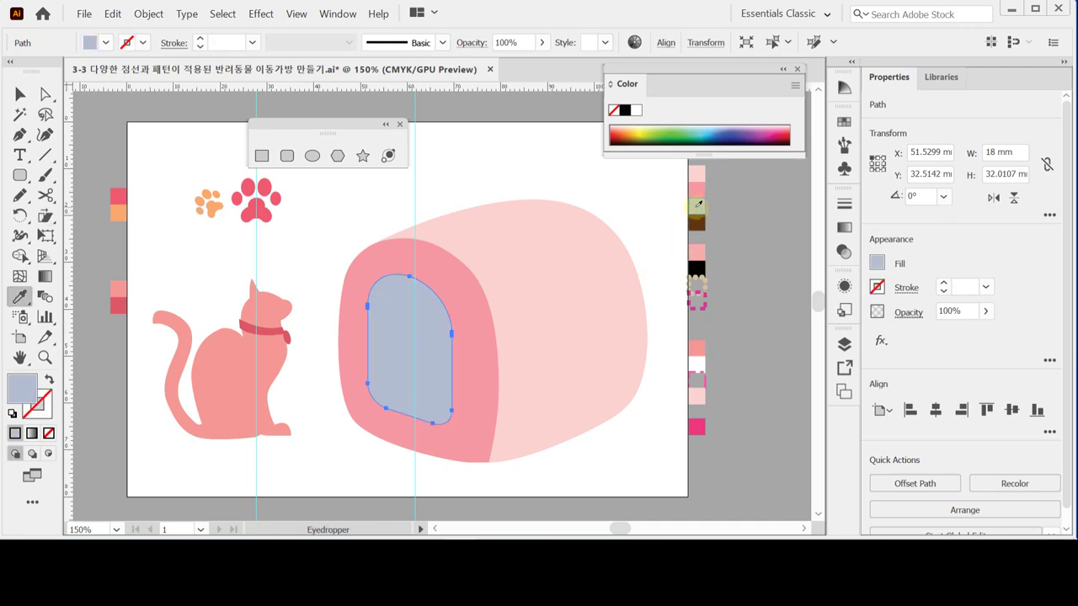
{"action": "left_click", "coordinate": [627, 84]}
{"action": "left_click", "coordinate": [627, 83]}
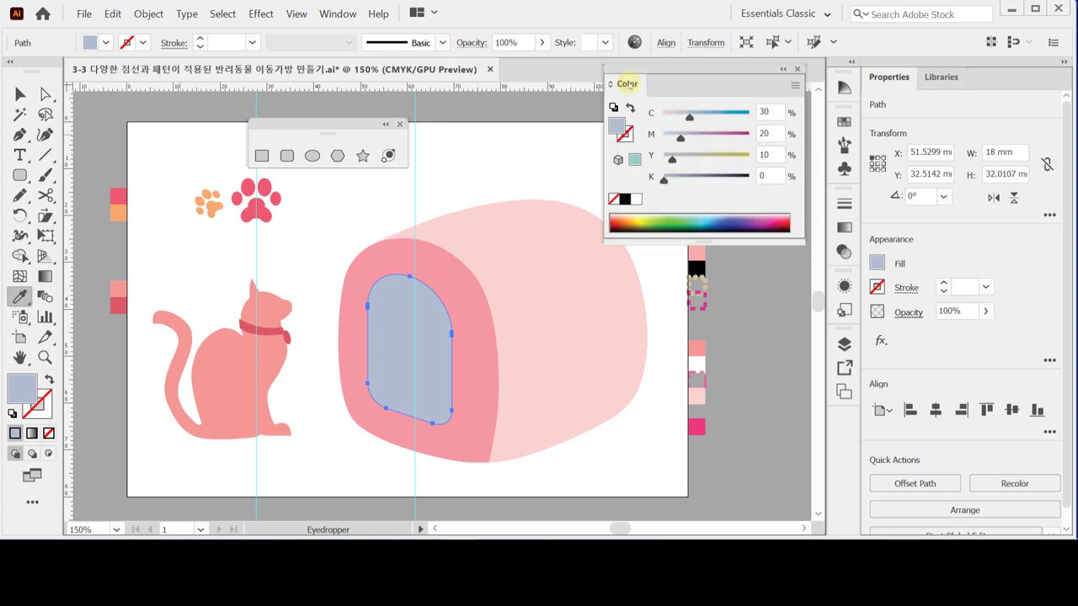
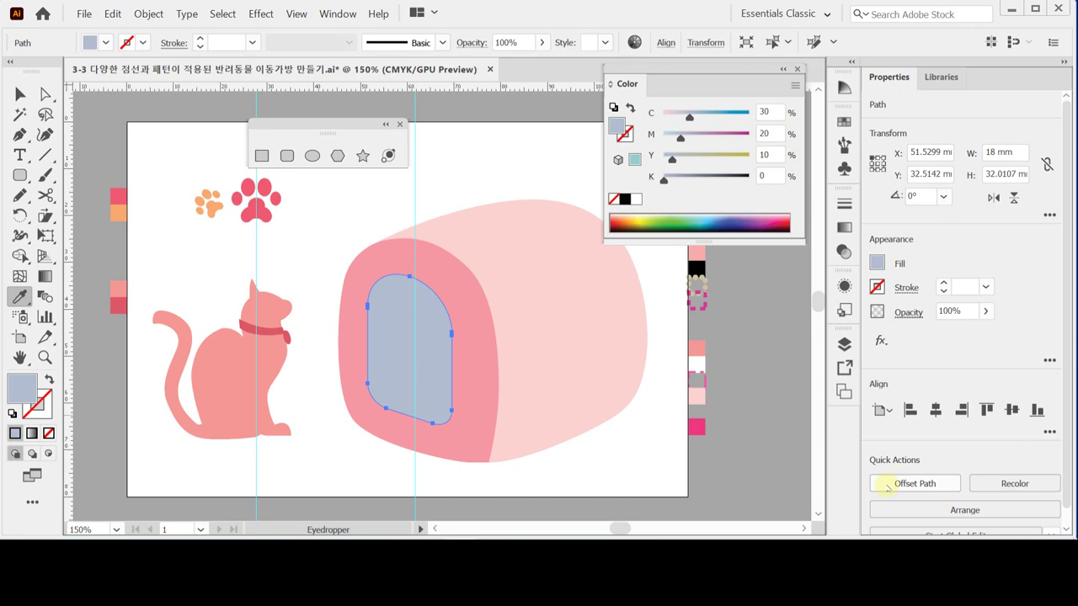
Offset the arched window's path by -1.5 mm with miter joins and a miter limit of 4 to create an inner copy.
{"action": "left_click", "coordinate": [887, 486]}
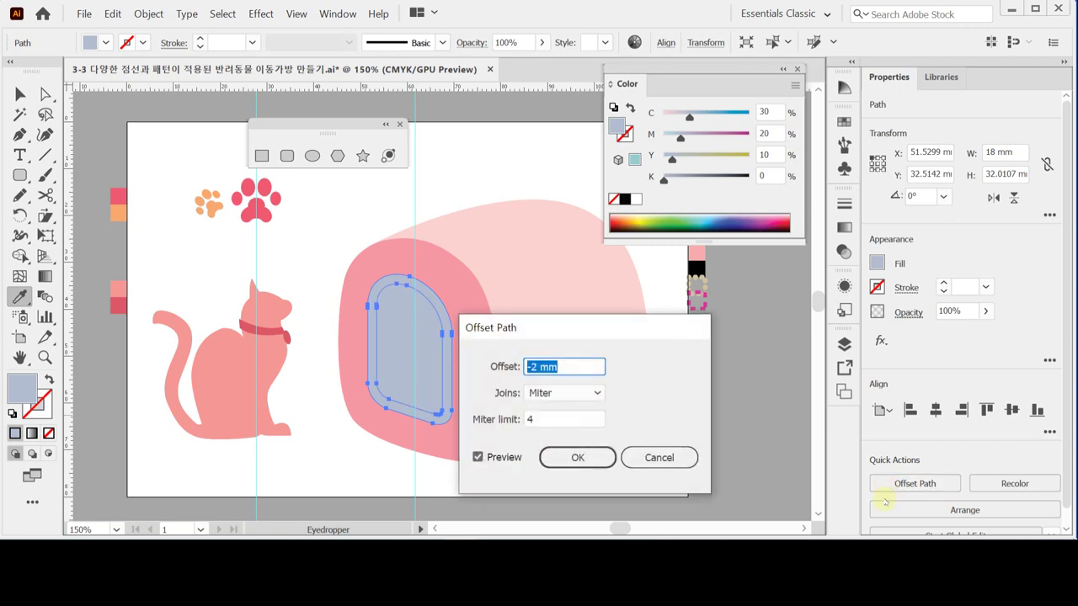
{"action": "left_click_drag", "start_coordinate": [563, 330], "coordinate": [499, 254]}
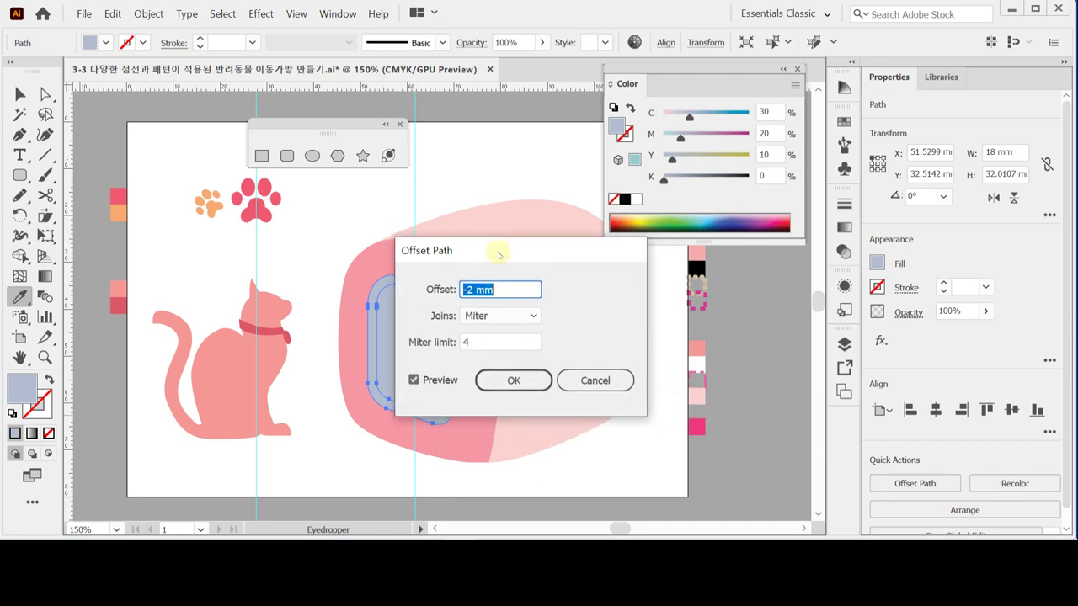
{"action": "left_click", "coordinate": [467, 290]}
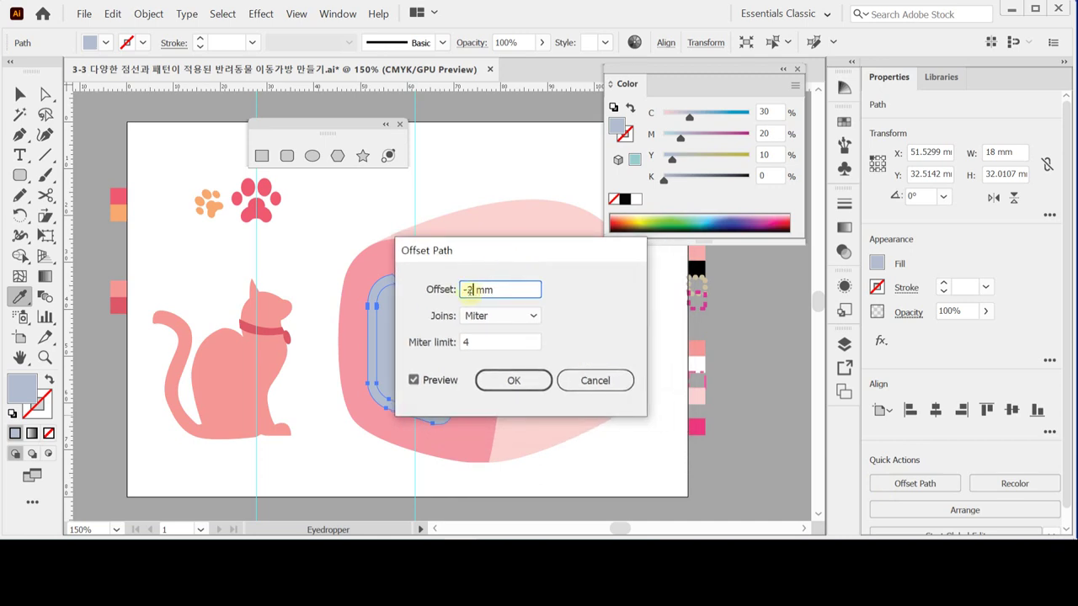
{"action": "left_click_drag", "start_coordinate": [472, 289], "coordinate": [536, 293]}
{"action": "type", "text": "1.5"}
{"action": "key", "text": "Tab"}
{"action": "left_click_drag", "start_coordinate": [508, 255], "coordinate": [636, 290]}
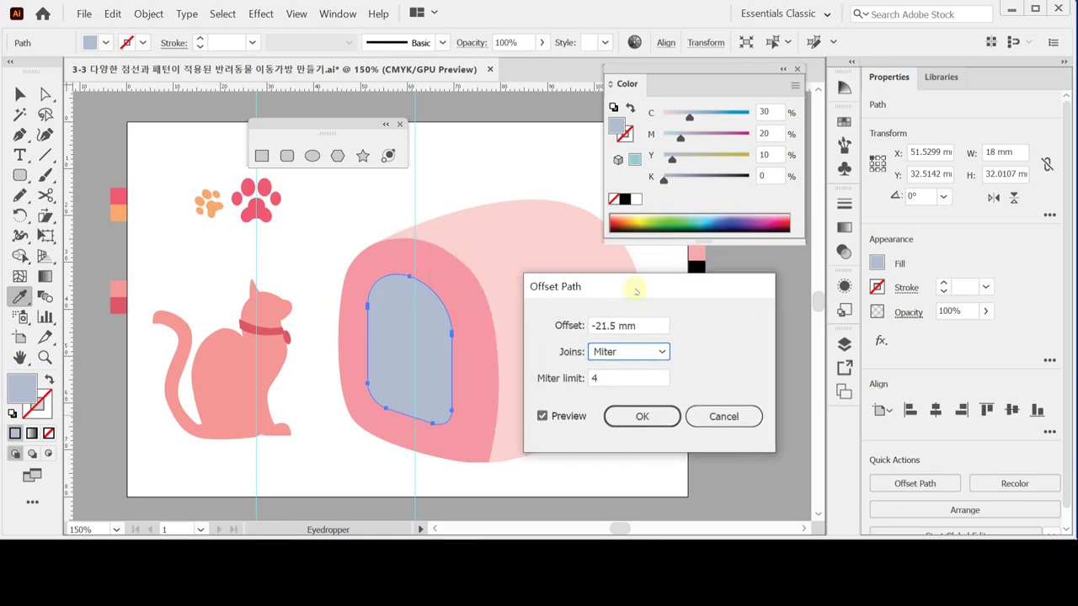
{"action": "left_click", "coordinate": [597, 326]}
{"action": "key", "text": "BackSpace"}
{"action": "key", "text": "Tab"}
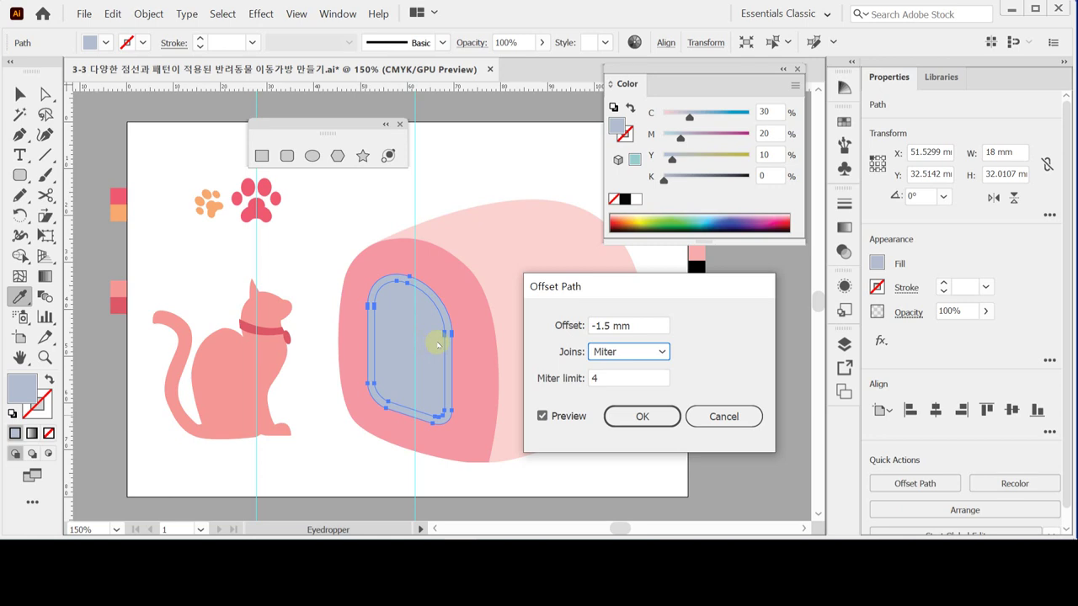
{"action": "left_click", "coordinate": [640, 414]}
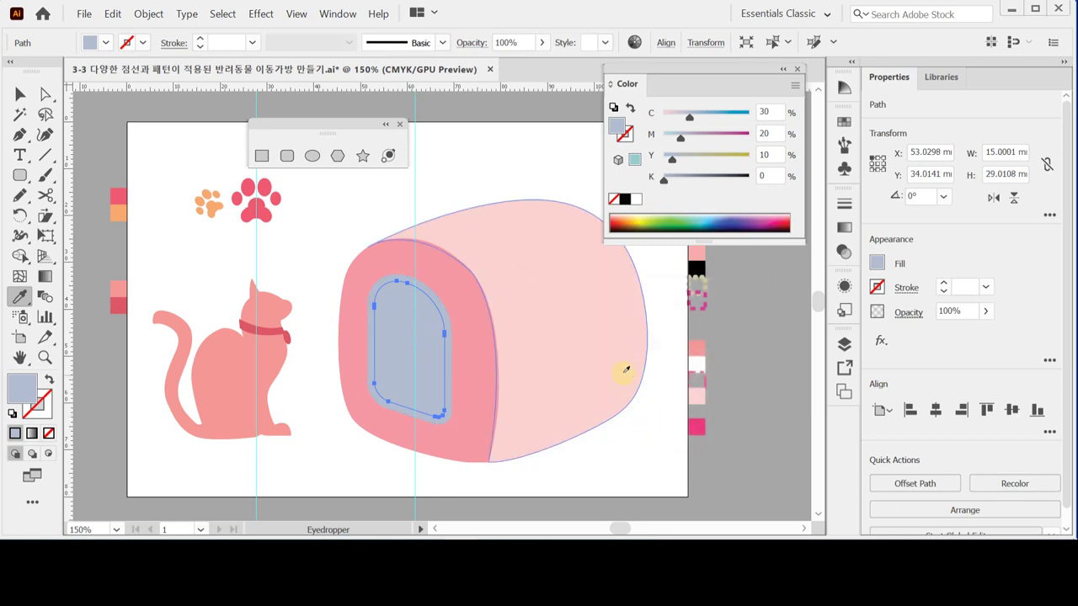
Fill the inner window shape with the brown swatch, C40 M70 Y100 K50, and deselect it.
{"action": "left_click_drag", "start_coordinate": [589, 337], "coordinate": [508, 390]}
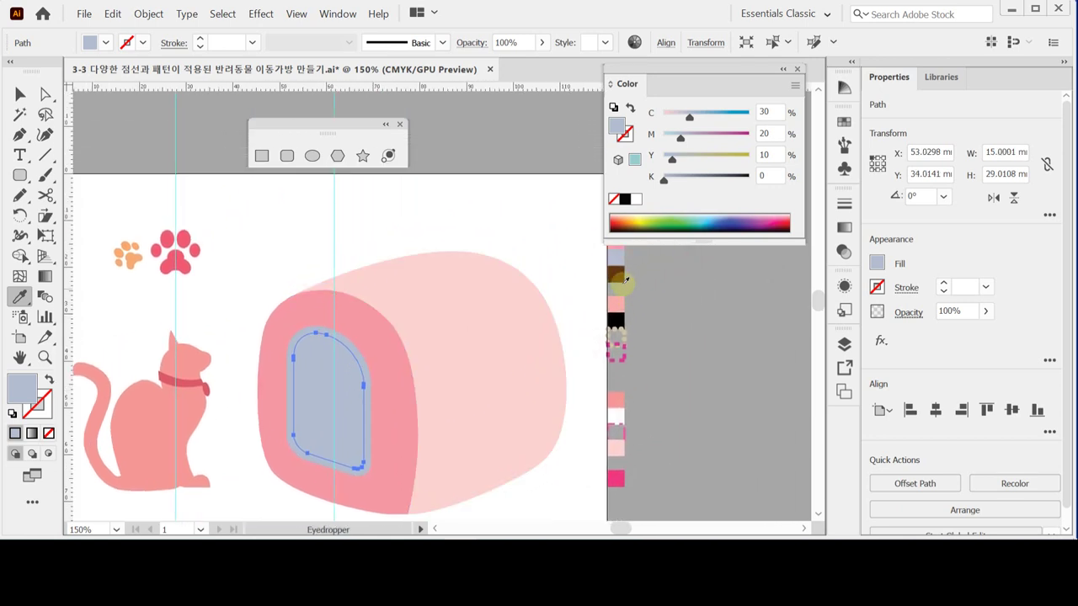
{"action": "left_click", "coordinate": [618, 273]}
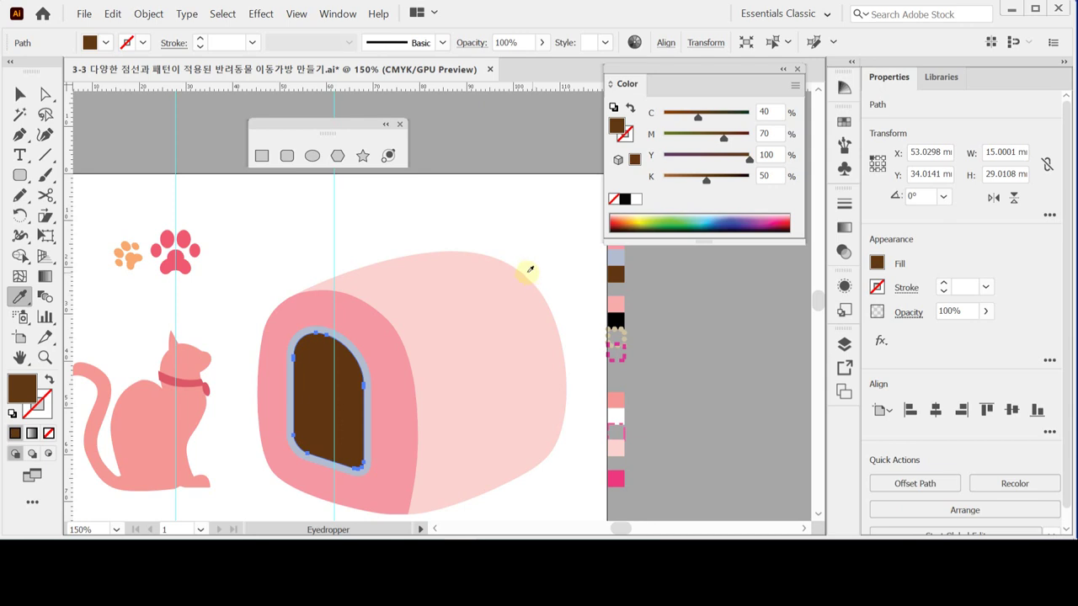
{"action": "left_click", "coordinate": [453, 219], "text": "ctrl"}
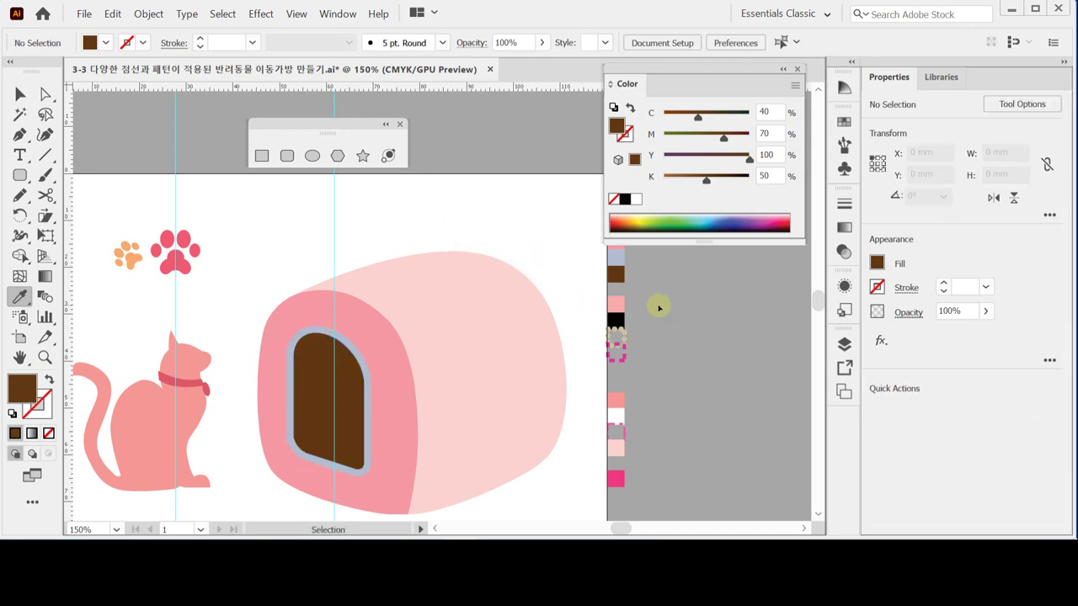
Pick up the pink swatch's C0 M40 Y20 K0 fill, deselect everything and choose the Pen tool.
{"action": "left_click", "coordinate": [615, 304], "text": "ctrl"}
{"action": "scroll", "coordinate": [491, 272], "scroll_direction": "up", "scroll_amount": 1}
{"action": "left_click_drag", "start_coordinate": [415, 281], "coordinate": [418, 250]}
{"action": "left_click", "coordinate": [156, 235], "text": "ctrl"}
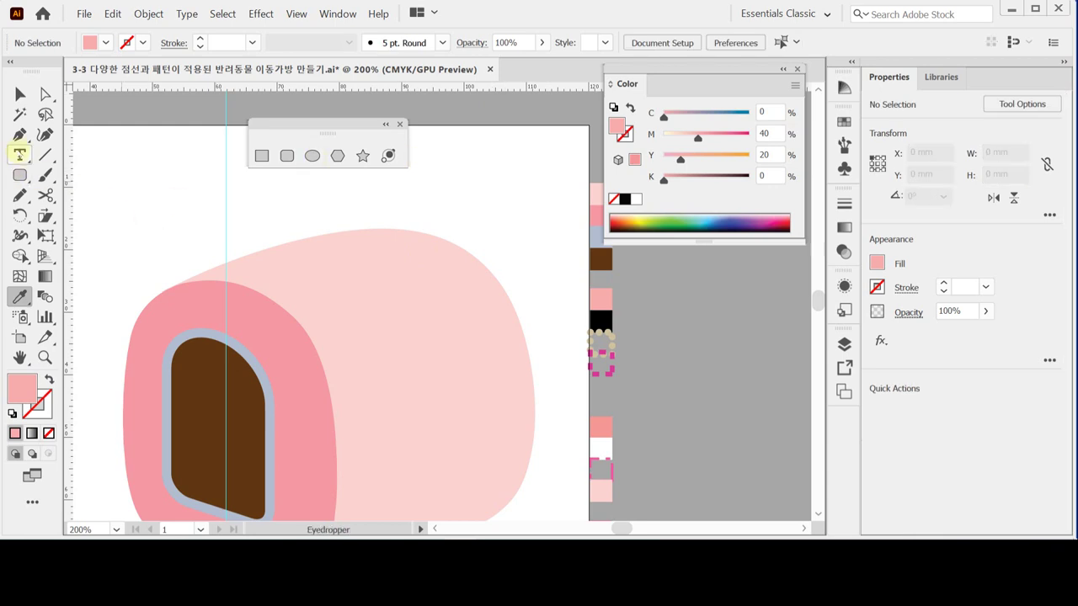
{"action": "left_click", "coordinate": [20, 135]}
{"action": "left_click", "coordinate": [215, 374]}
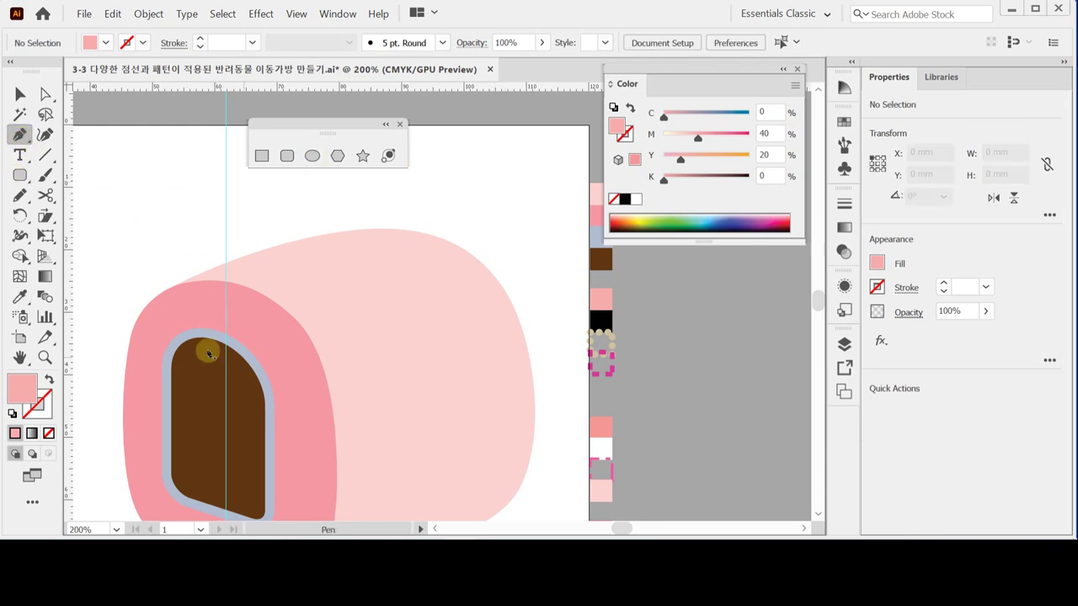
Draw the front, lower and curved rear edges of a pink strip across the bag's top, retracting the rear anchor's outgoing handle.
{"action": "left_click", "coordinate": [218, 287]}
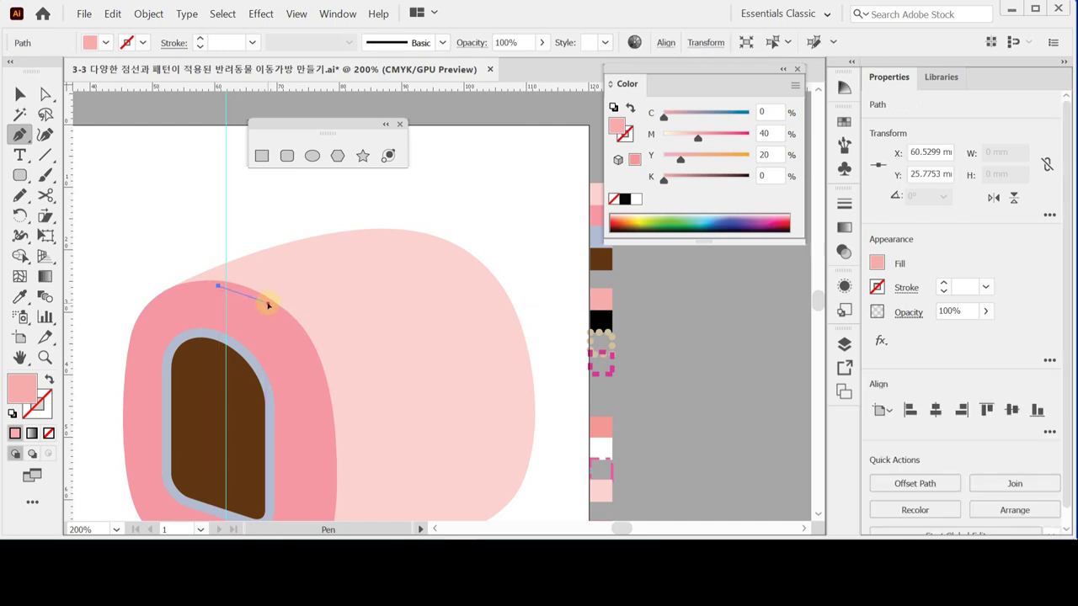
{"action": "left_click", "coordinate": [266, 302]}
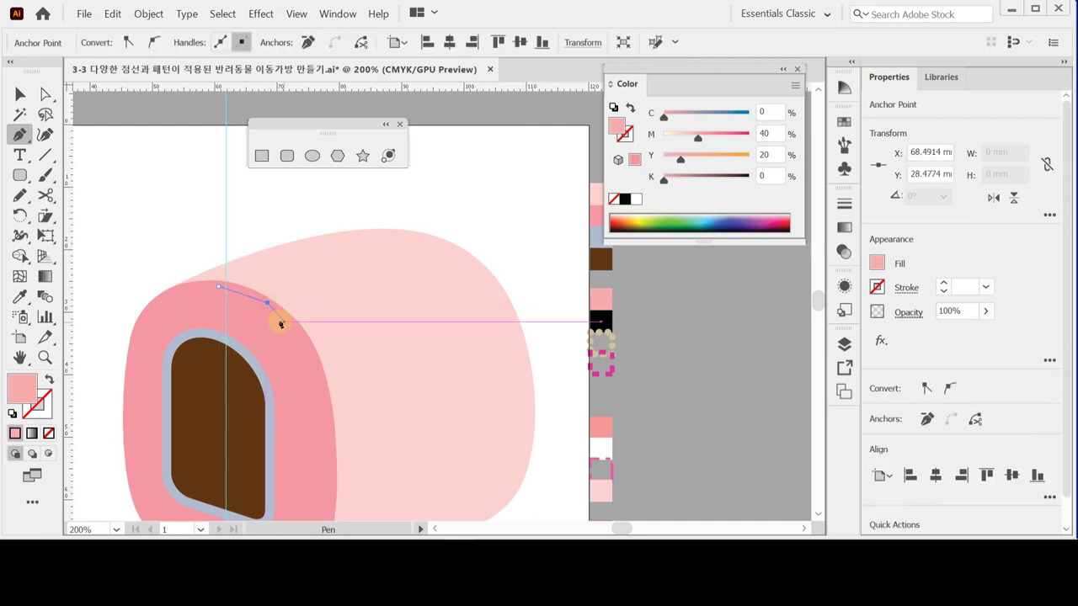
{"action": "left_click", "coordinate": [462, 248]}
{"action": "left_click_drag", "start_coordinate": [410, 231], "coordinate": [387, 231]}
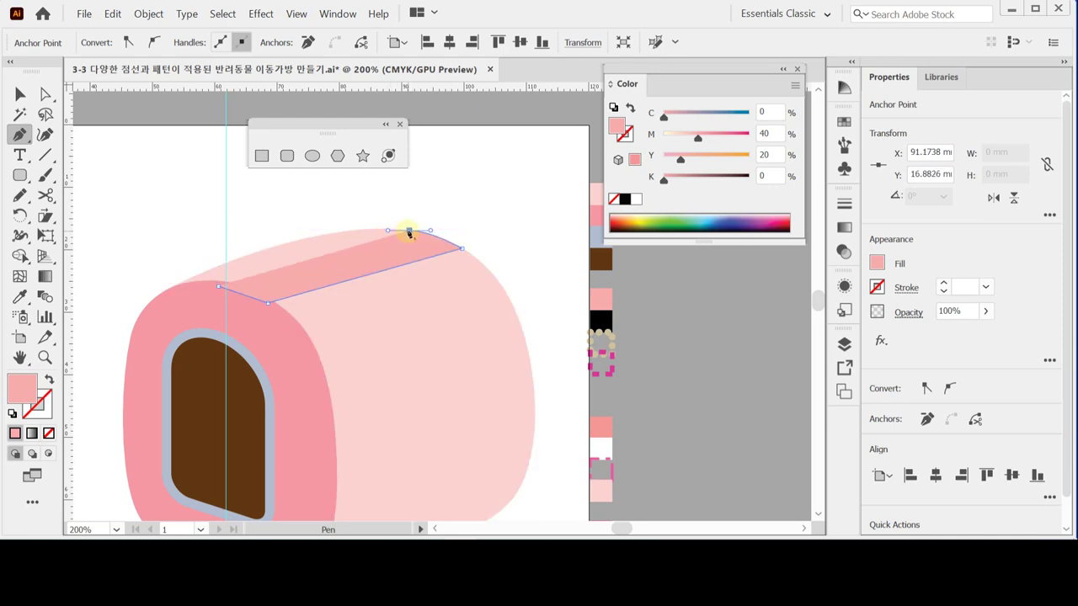
{"action": "left_click", "coordinate": [410, 231]}
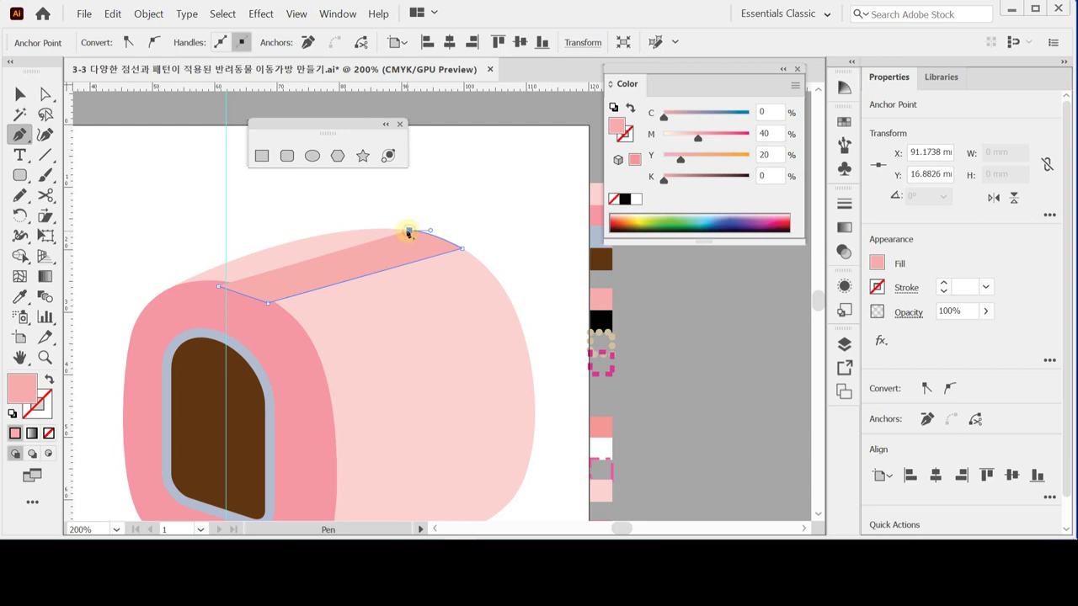
{"action": "left_click", "coordinate": [218, 289]}
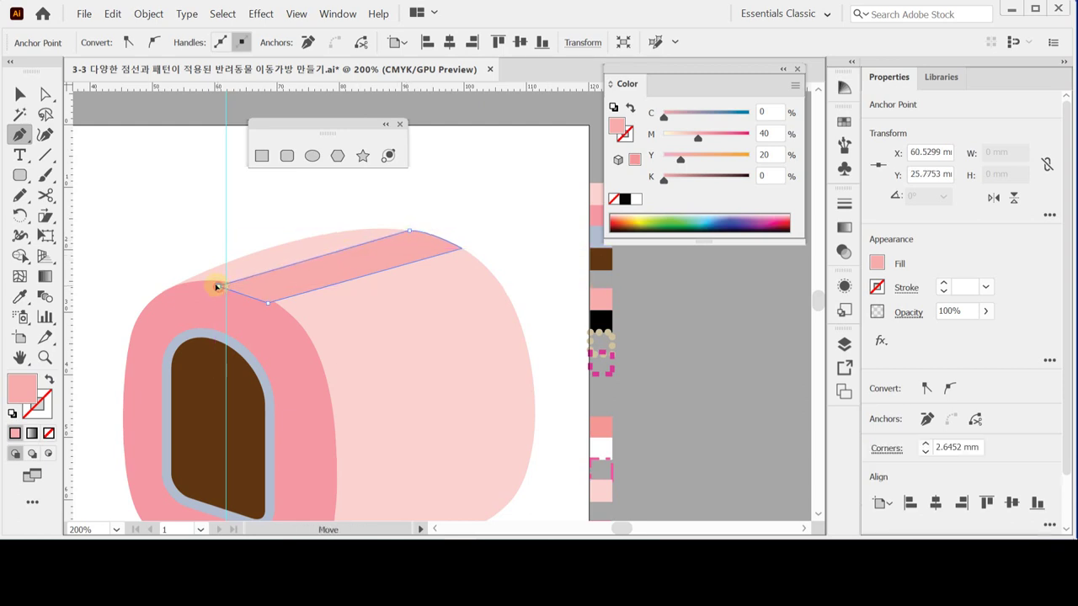
{"action": "left_click_drag", "start_coordinate": [216, 287], "coordinate": [214, 286]}
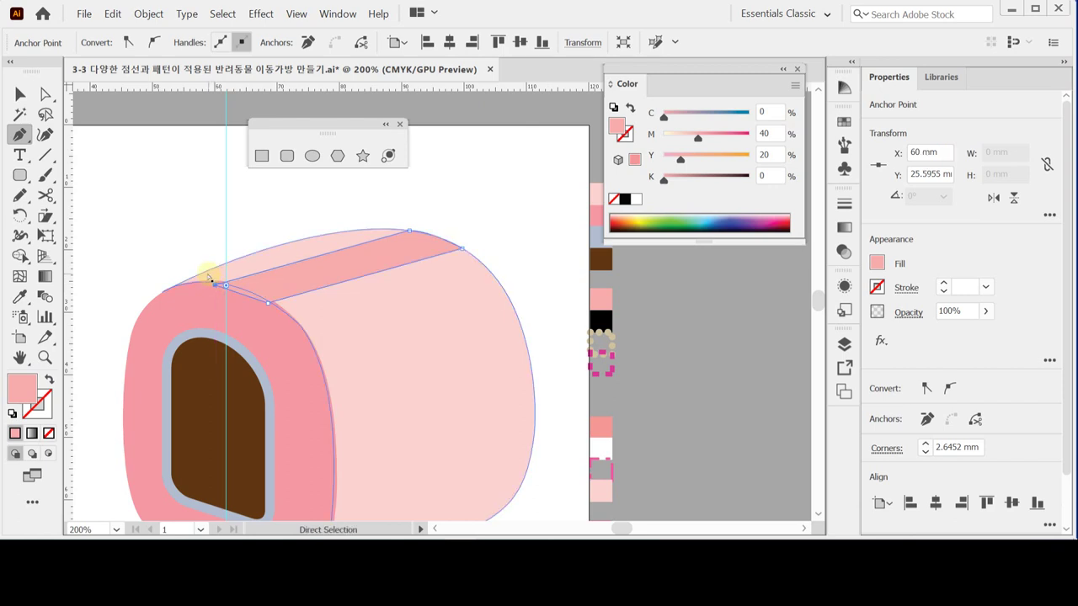
{"action": "left_click", "coordinate": [466, 239], "text": "ctrl"}
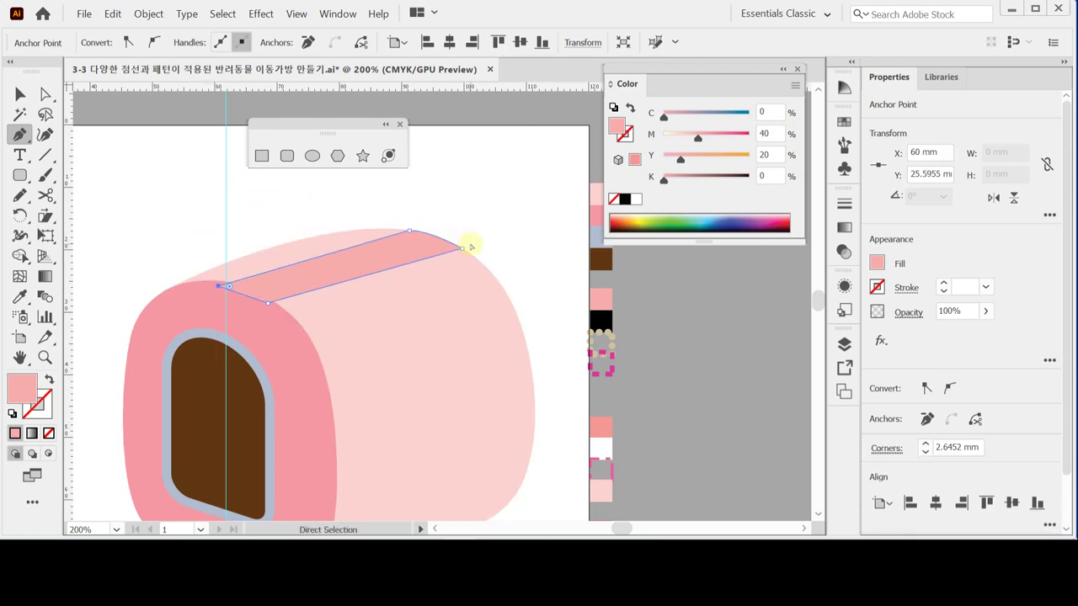
Close the strip from its upper rear anchor to the front anchor with a gently curved upper edge and deselect it.
{"action": "left_click", "coordinate": [410, 231]}
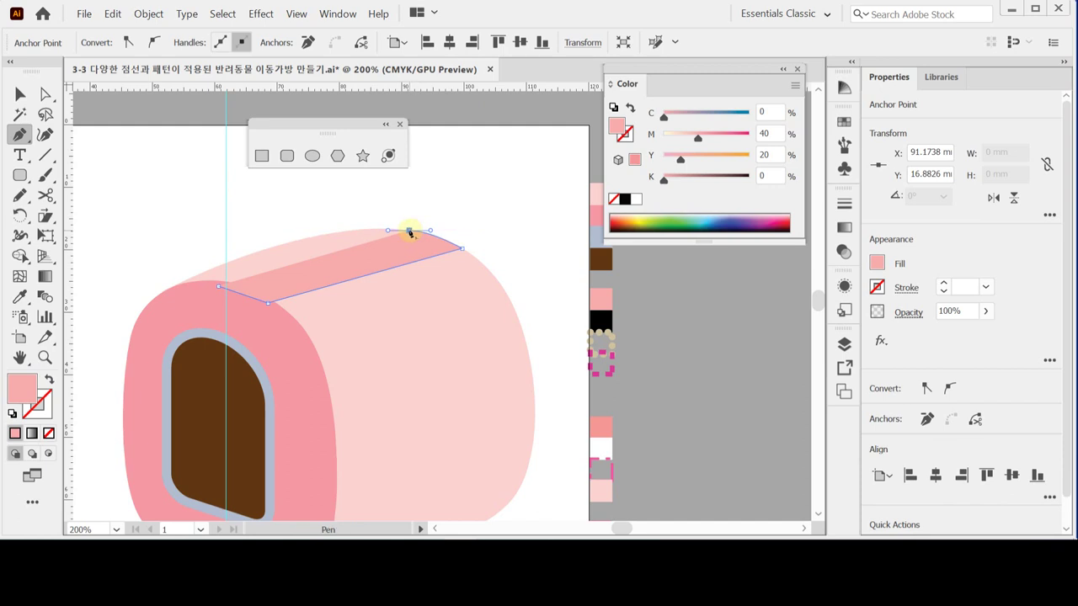
{"action": "left_click", "coordinate": [219, 288]}
{"action": "left_click_drag", "start_coordinate": [219, 287], "coordinate": [177, 312]}
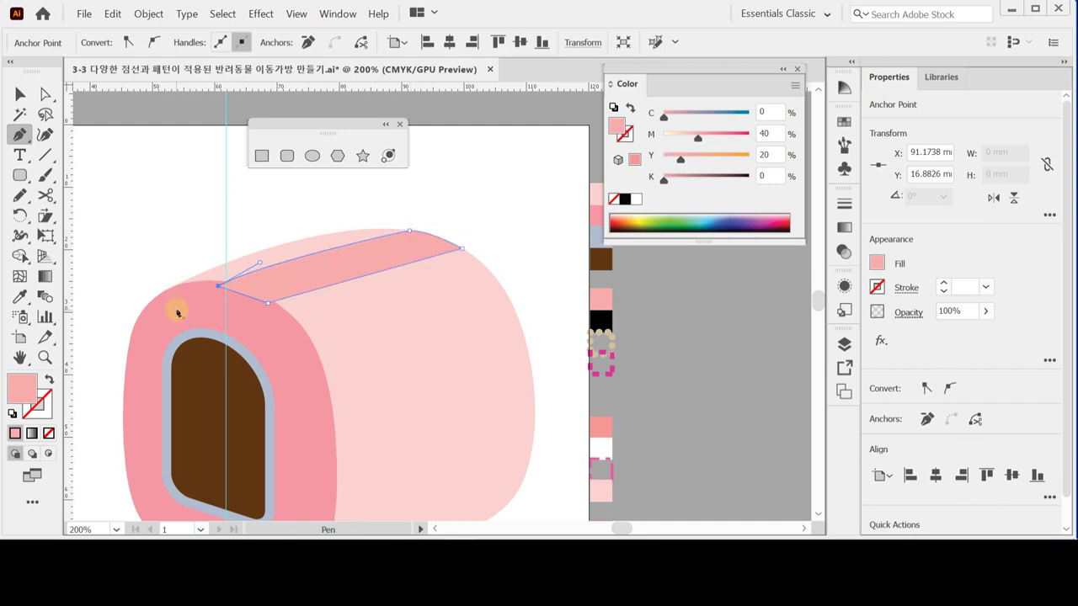
{"action": "left_click", "coordinate": [469, 200], "text": "ctrl"}
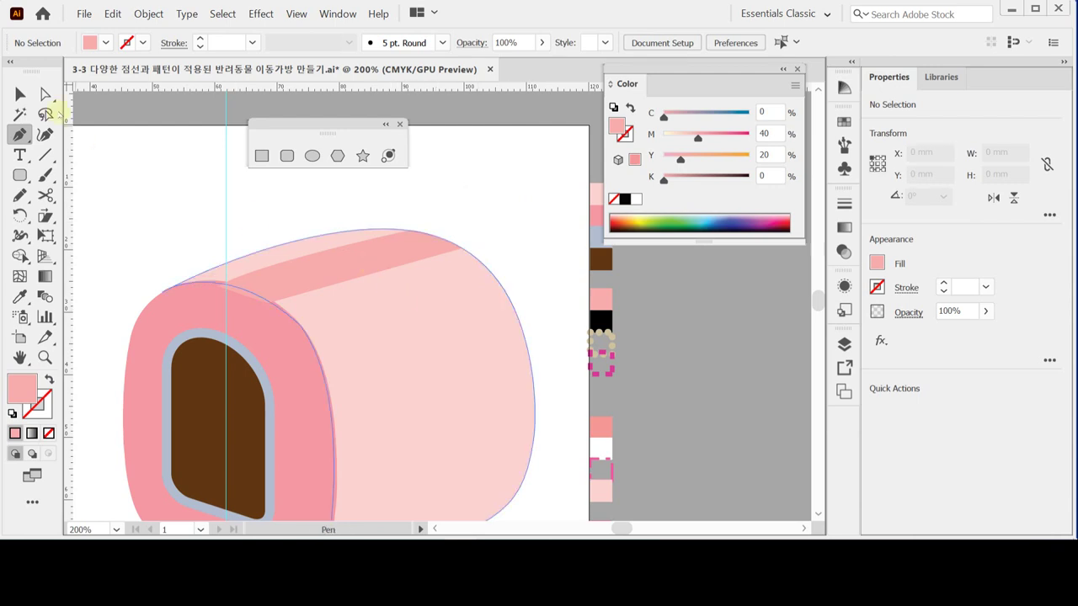
Select the bag's light pink side panel together with the new top strip and open the commands for the selection.
{"action": "key", "text": "v"}
{"action": "left_click_drag", "start_coordinate": [362, 211], "coordinate": [438, 293]}
{"action": "right_click", "coordinate": [438, 293]}
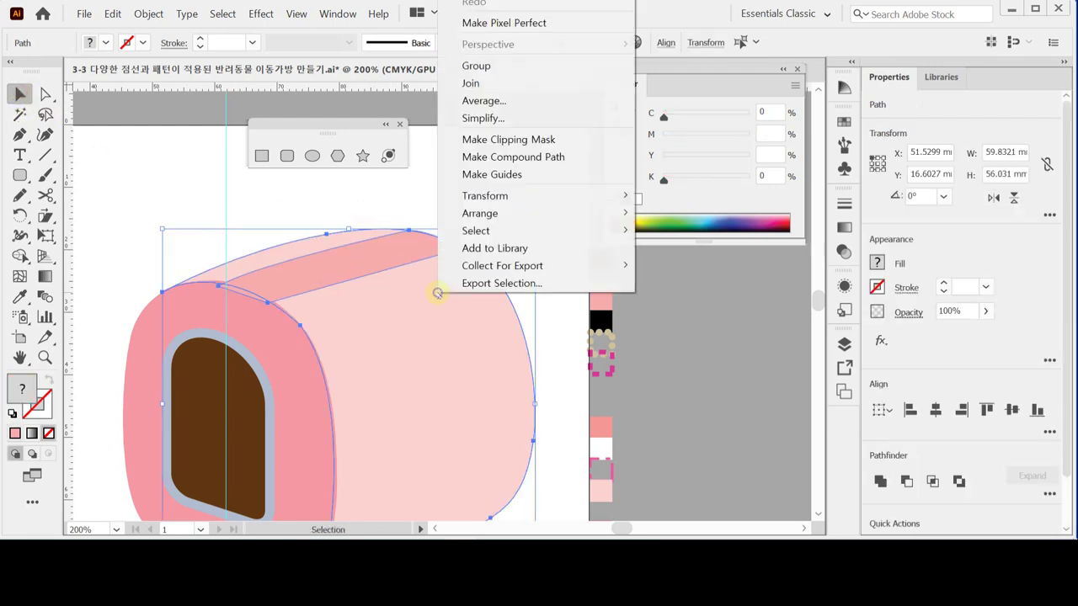
Send the carrier's light pink side body and darker top band to the back, behind the front face.
{"action": "mouse_move", "coordinate": [553, 214]}
{"action": "left_click", "coordinate": [706, 266]}
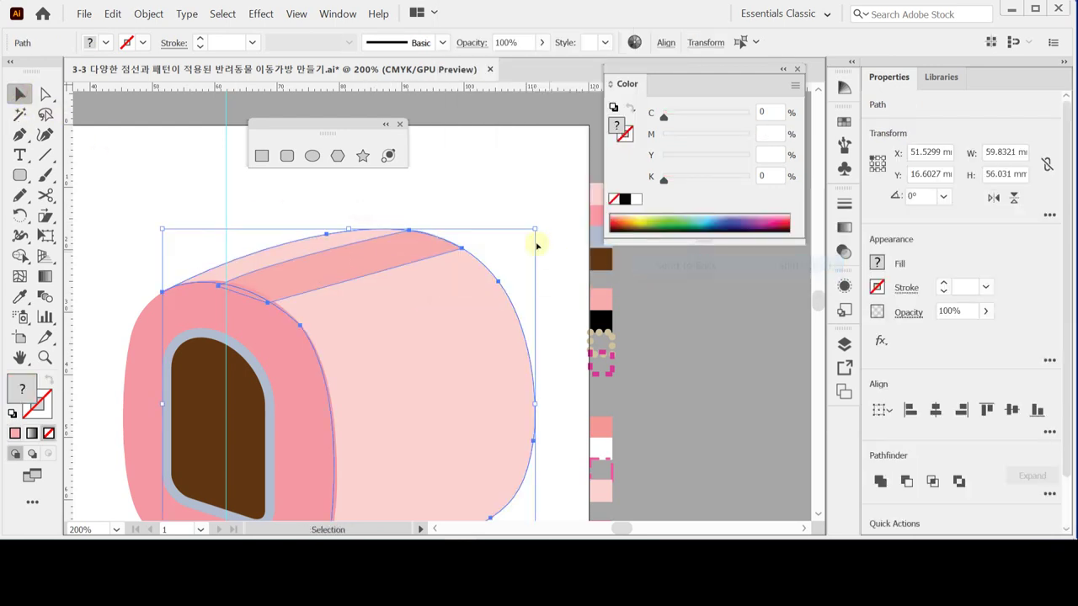
{"action": "left_click", "coordinate": [539, 241]}
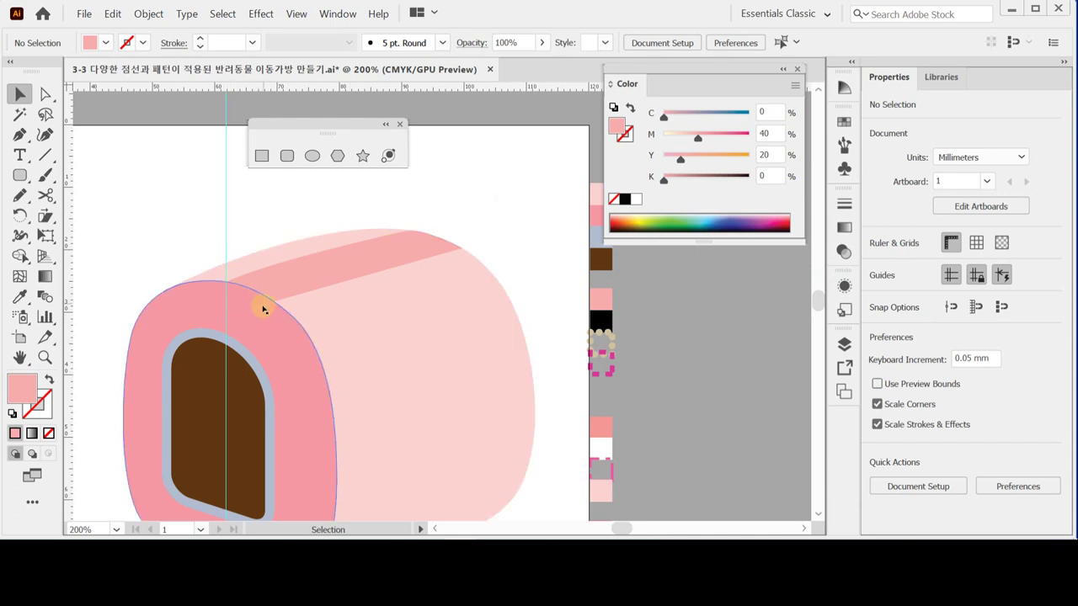
Create a 20 x 14 mm rounded rectangle with an 8 mm corner radius and place it over the top of the carrier.
{"action": "left_click_drag", "start_coordinate": [349, 291], "coordinate": [366, 270]}
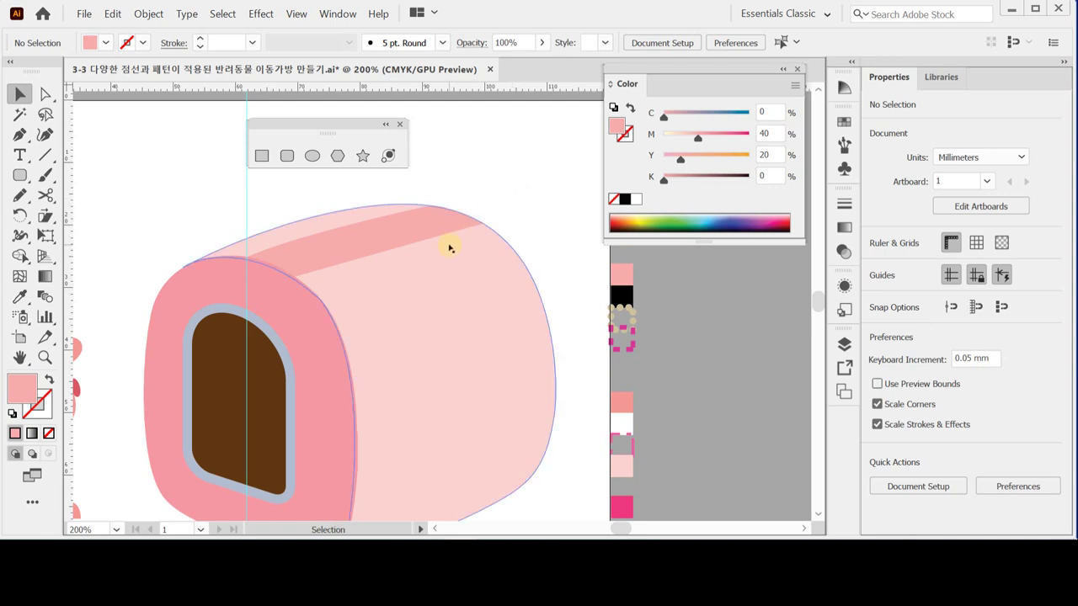
{"action": "left_click", "coordinate": [287, 156]}
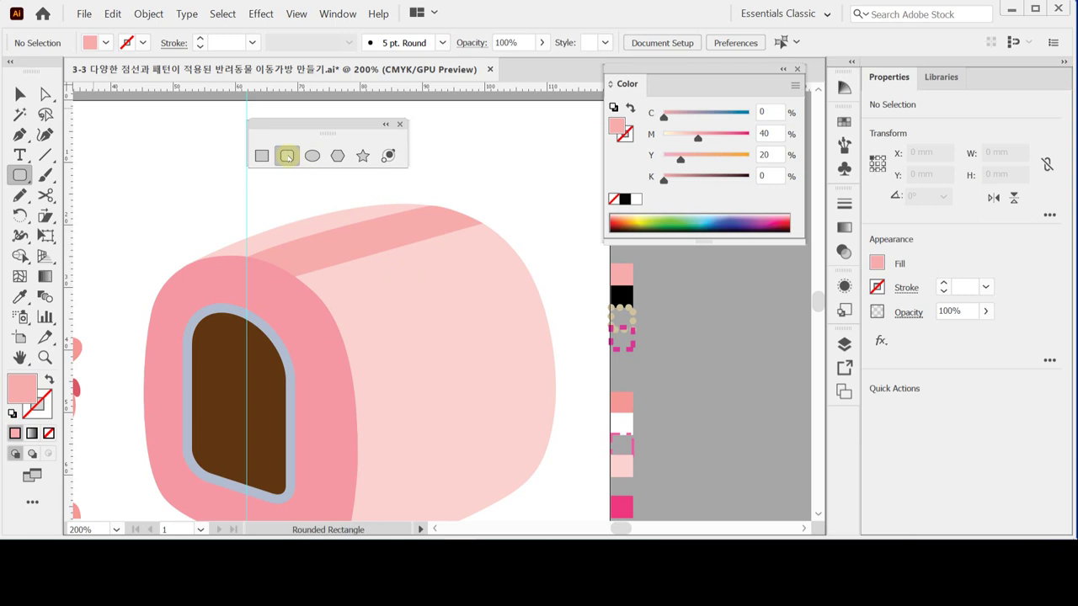
{"action": "left_click", "coordinate": [282, 222]}
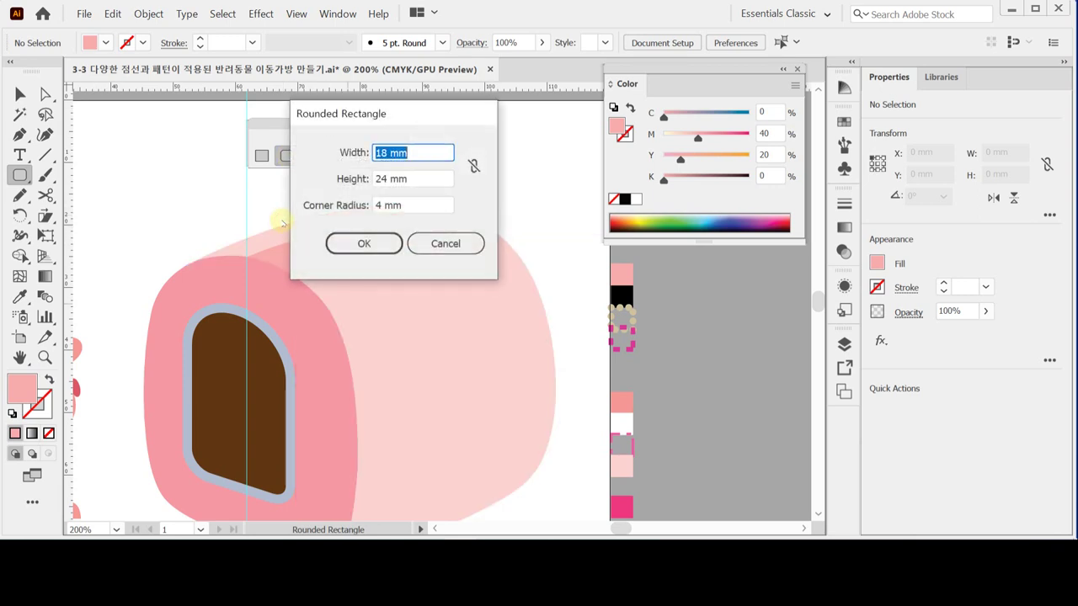
{"action": "type", "text": "20"}
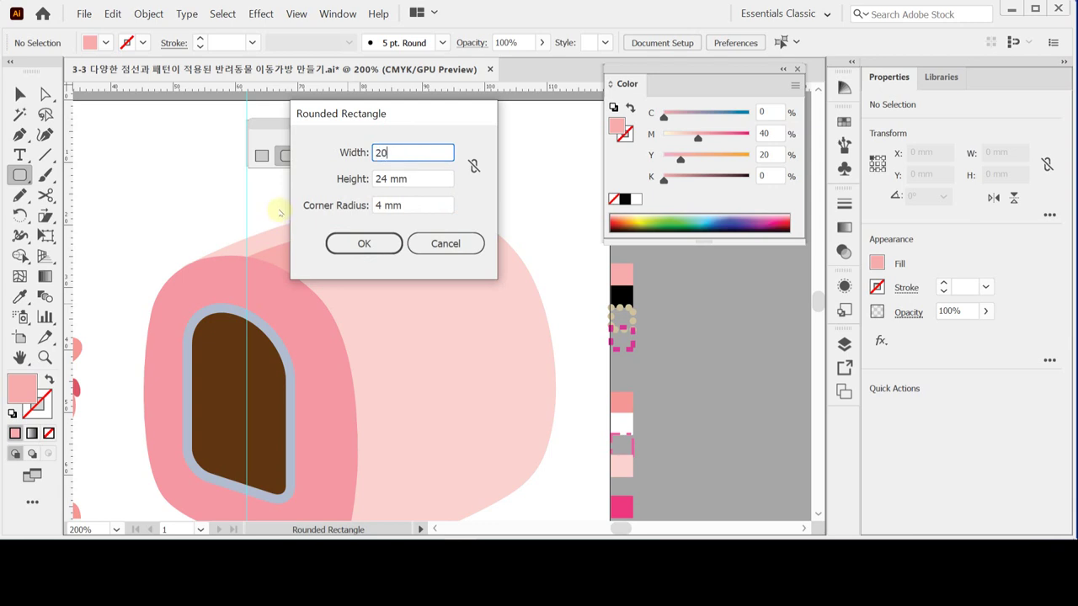
{"action": "key", "text": "Tab"}
{"action": "type", "text": "1"}
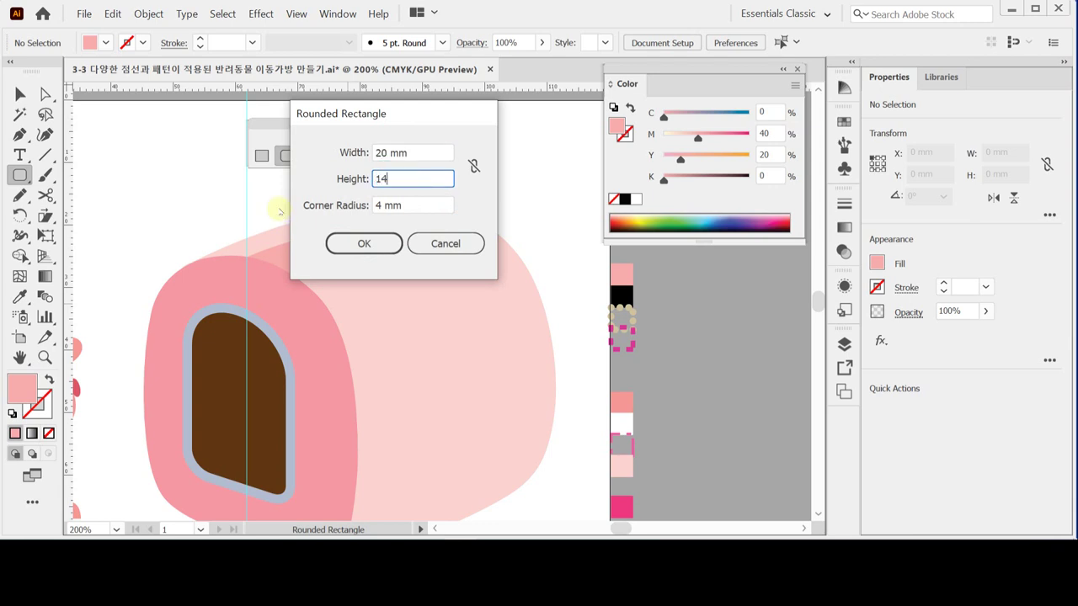
{"action": "key", "text": "Tab"}
{"action": "type", "text": "8"}
{"action": "key", "text": "Return"}
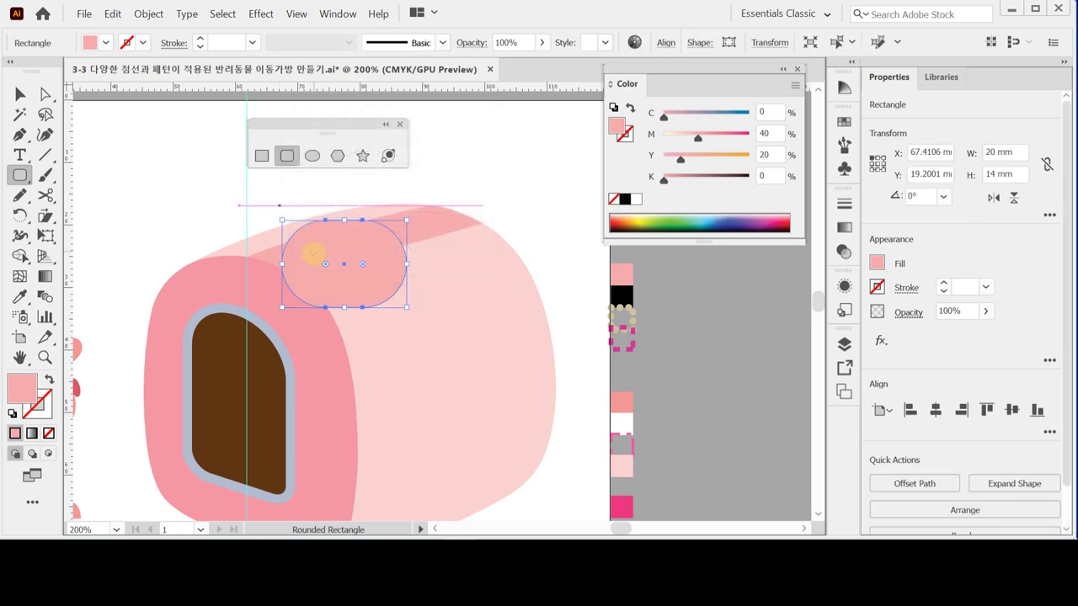
{"action": "left_click_drag", "start_coordinate": [365, 279], "coordinate": [333, 341]}
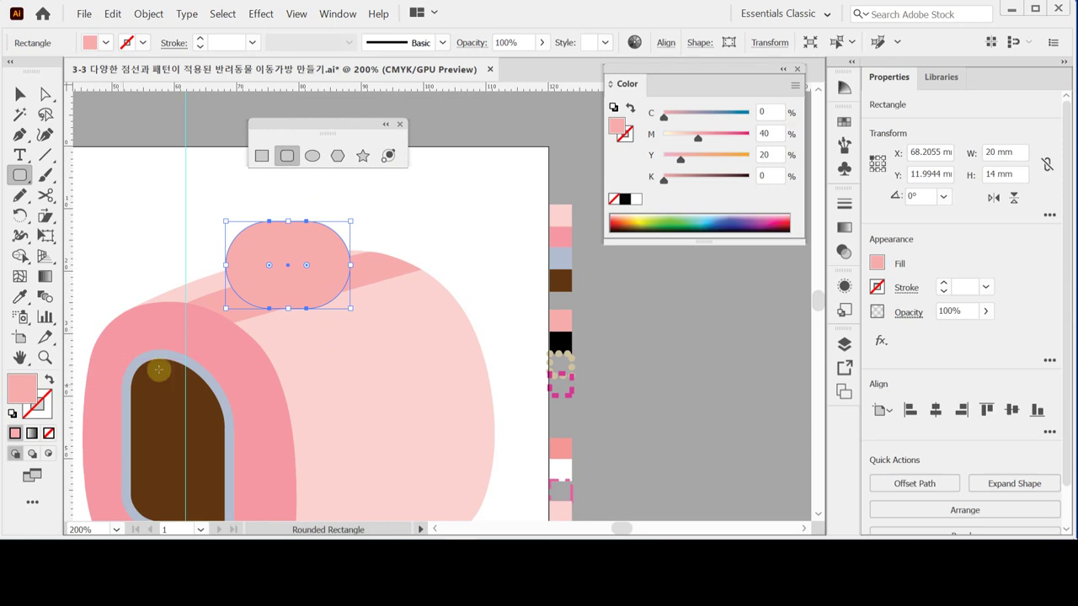
Give the rounded rectangle a black stroke and no fill, sampling the colour from the black swatch with the Eyedropper.
{"action": "key", "text": "i"}
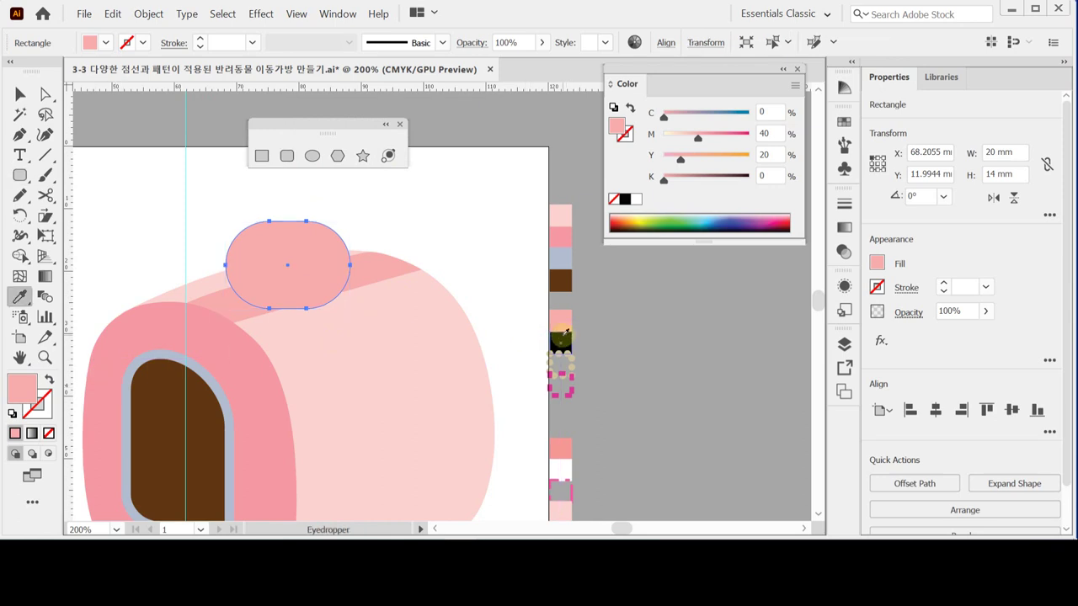
{"action": "left_click", "coordinate": [561, 341]}
{"action": "left_click", "coordinate": [48, 380]}
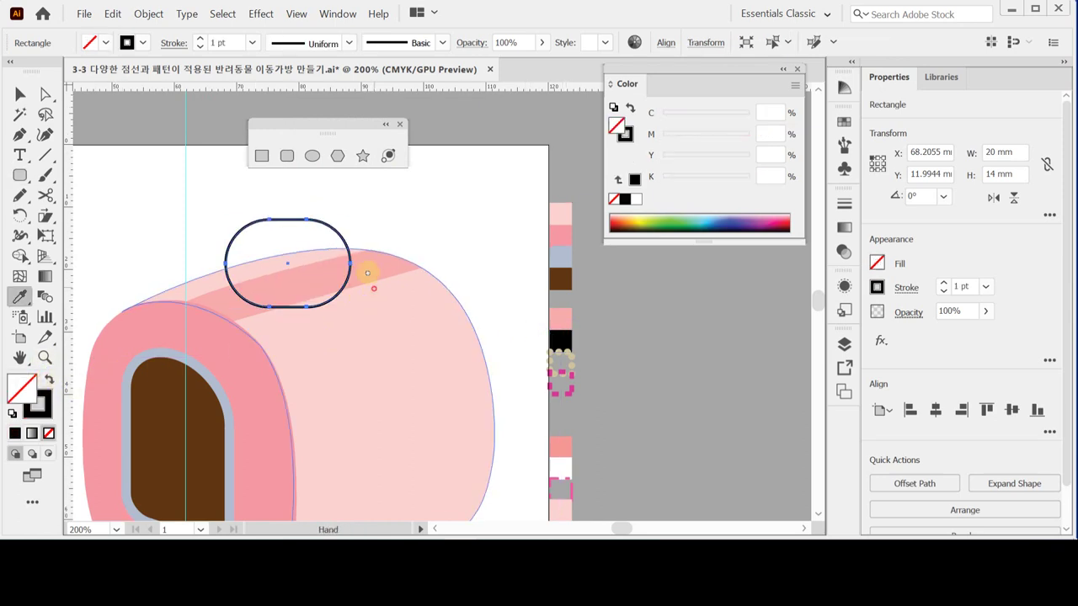
Set the rounded rectangle's stroke weight to 10 pt with a round cap.
{"action": "left_click_drag", "start_coordinate": [373, 284], "coordinate": [367, 264]}
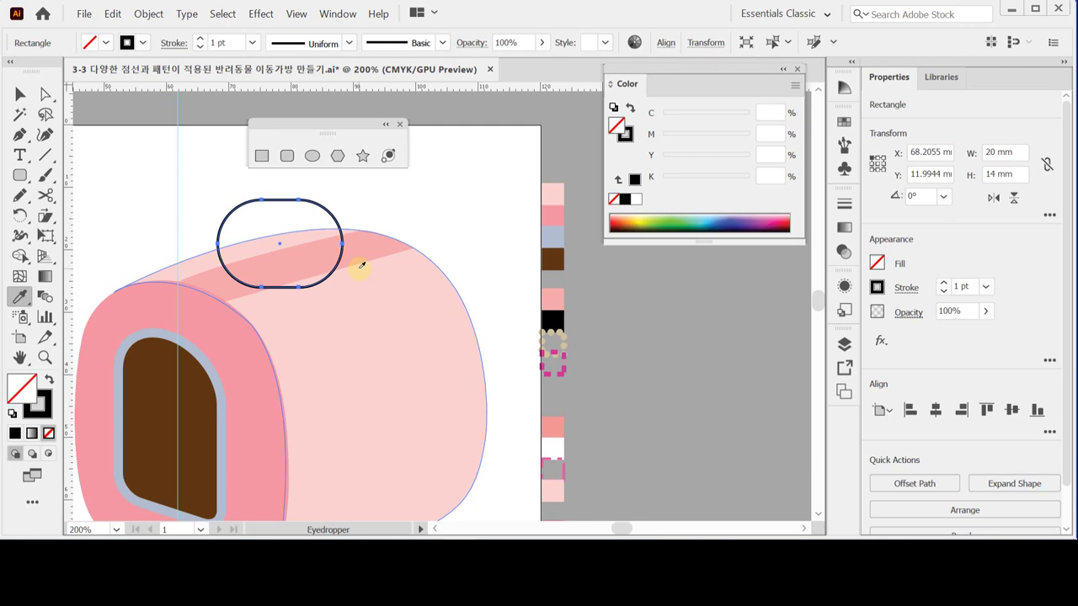
{"action": "left_click", "coordinate": [904, 289]}
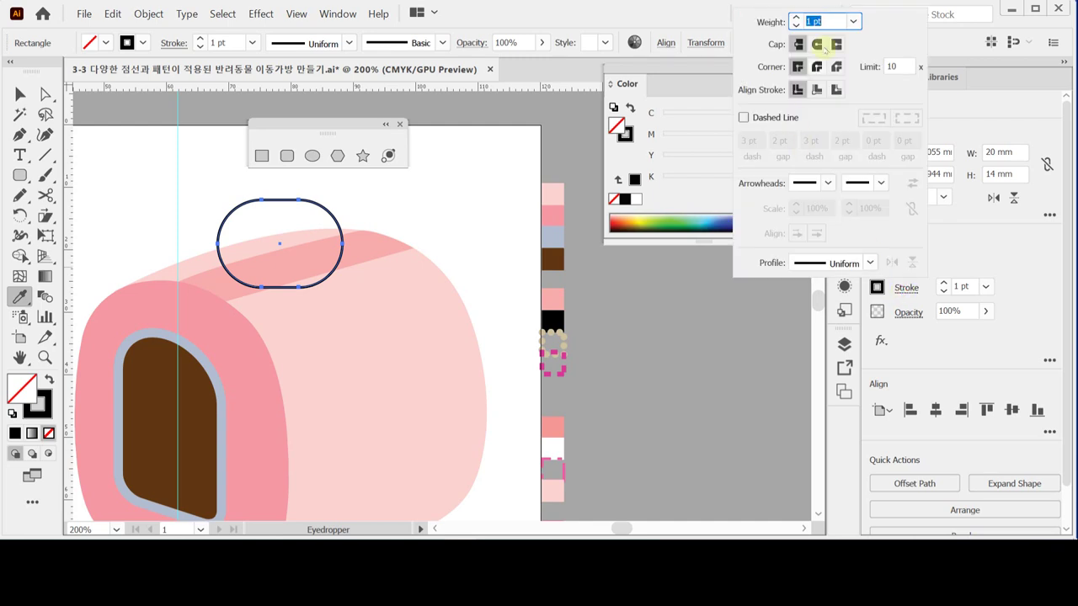
{"action": "left_click", "coordinate": [853, 21]}
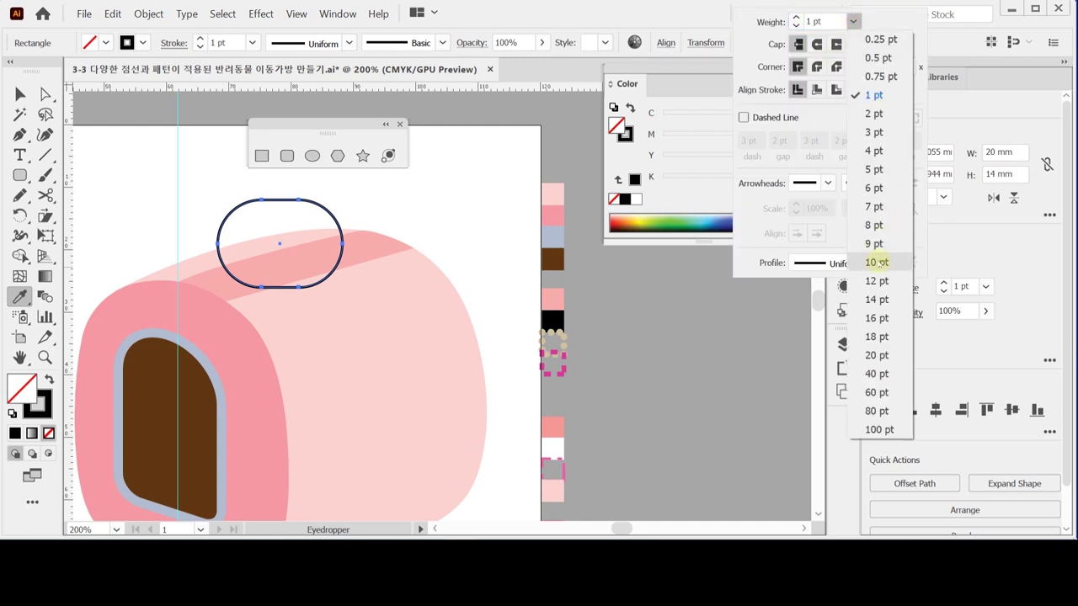
{"action": "left_click", "coordinate": [877, 262]}
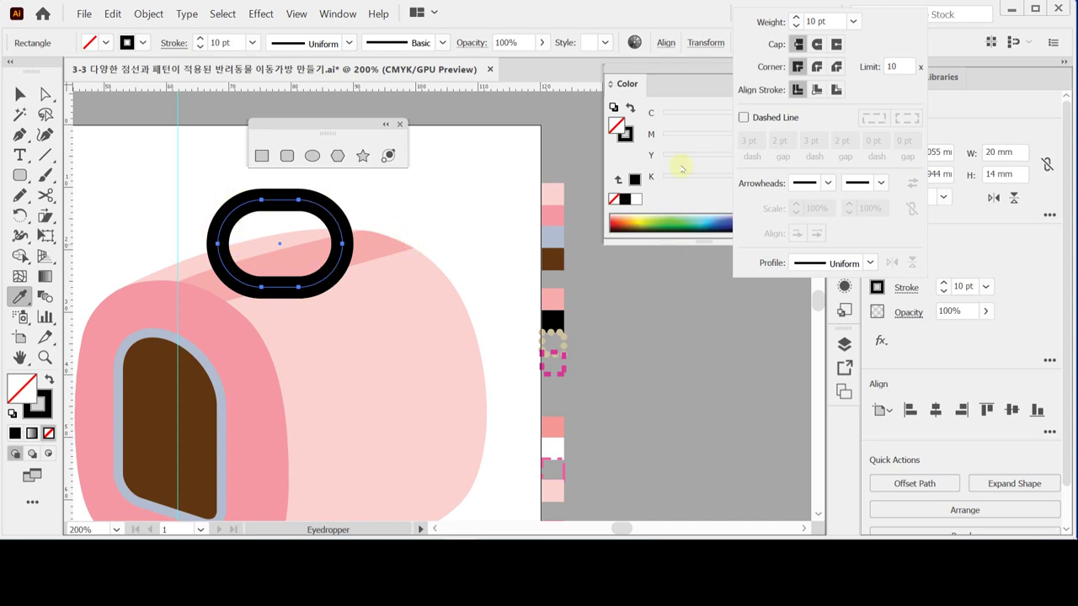
{"action": "left_click", "coordinate": [817, 44]}
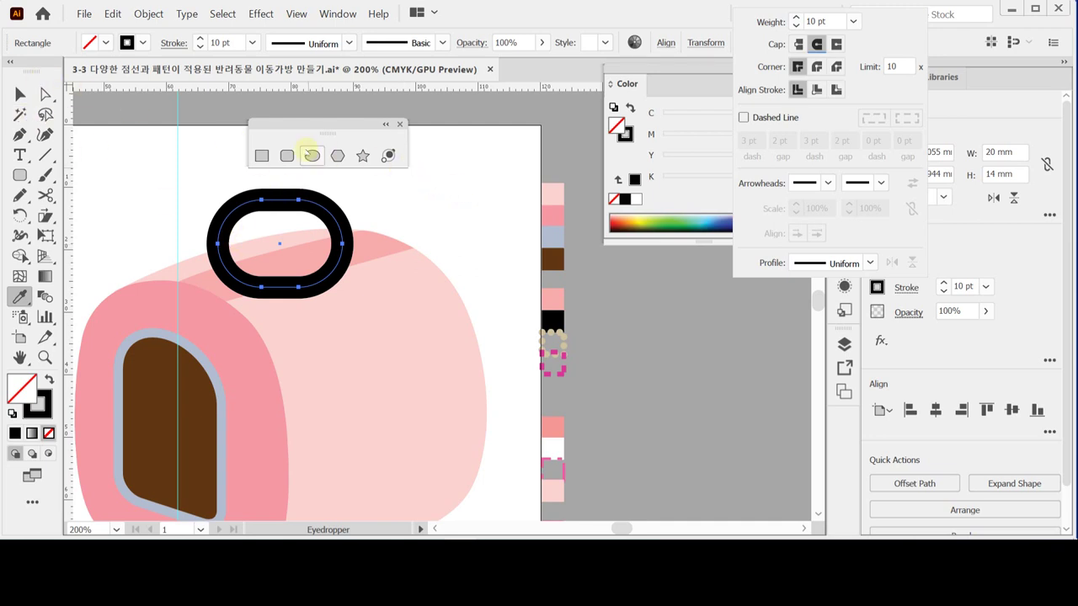
Shear the black rounded rectangle by -15° along the vertical axis.
{"action": "left_click_drag", "start_coordinate": [396, 315], "coordinate": [425, 285]}
{"action": "left_click_drag", "start_coordinate": [353, 121], "coordinate": [408, 103]}
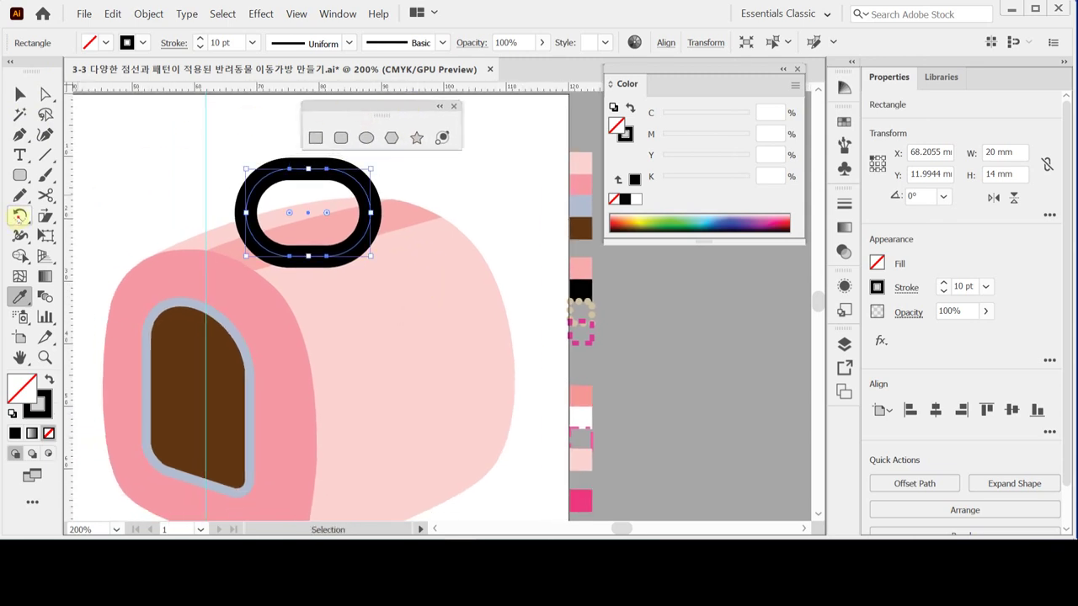
{"action": "left_click", "coordinate": [45, 216]}
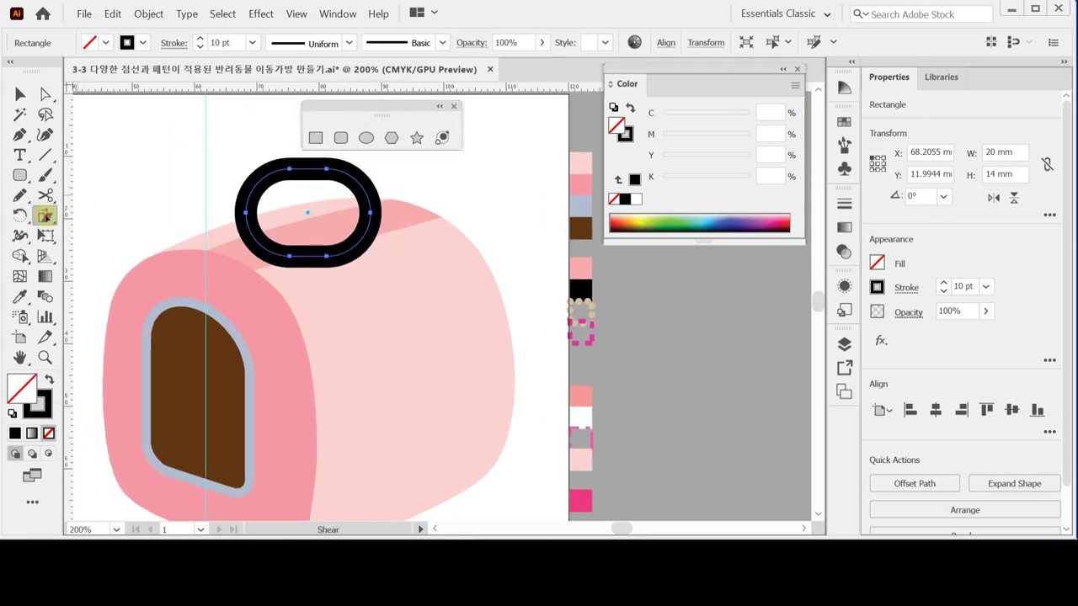
{"action": "double_click", "coordinate": [45, 216]}
{"action": "left_click_drag", "start_coordinate": [266, 139], "coordinate": [632, 167]}
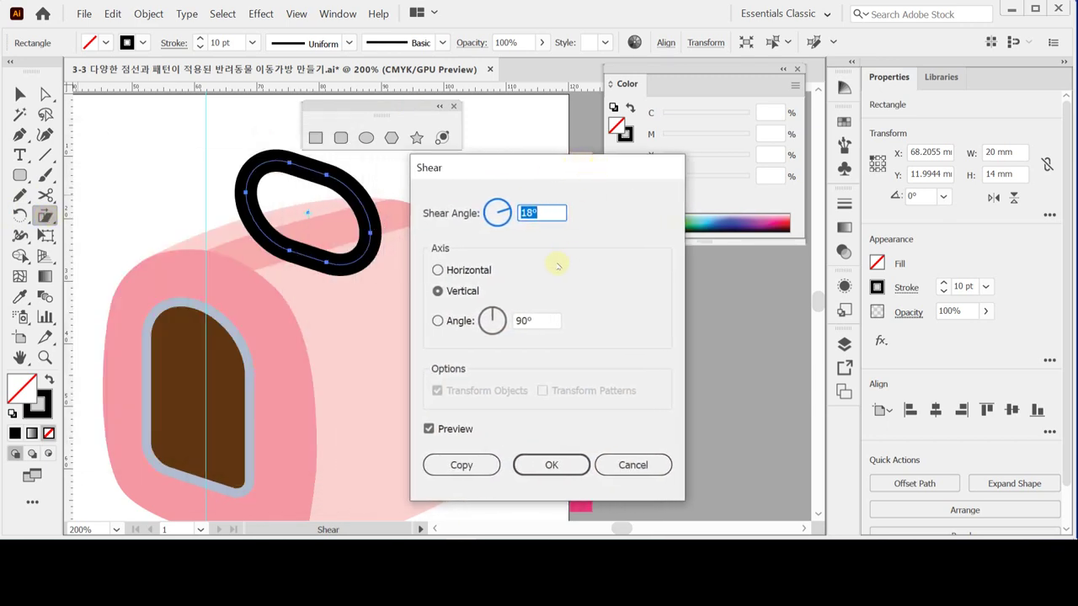
{"action": "type", "text": "1"}
{"action": "left_click", "coordinate": [521, 212]}
{"action": "type", "text": "-15"}
{"action": "left_click_drag", "start_coordinate": [525, 171], "coordinate": [587, 128]}
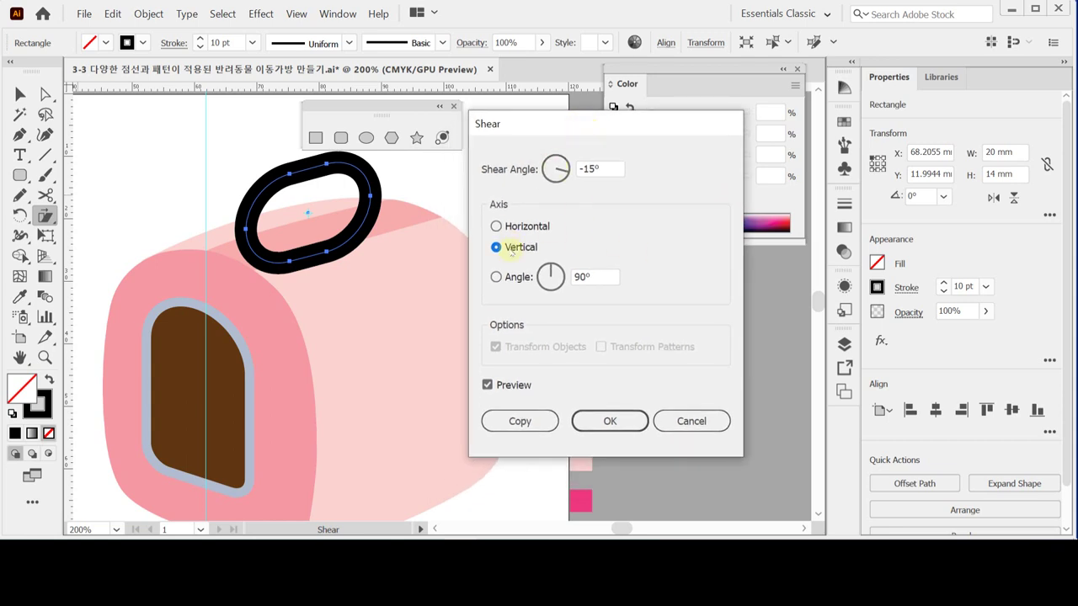
{"action": "left_click", "coordinate": [496, 226]}
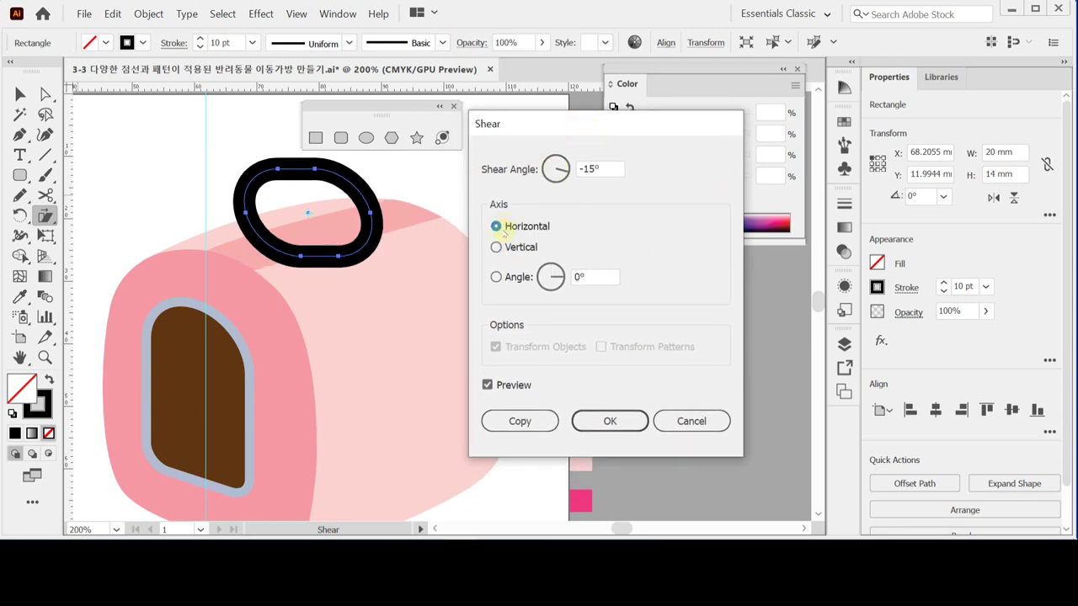
{"action": "left_click", "coordinate": [496, 247]}
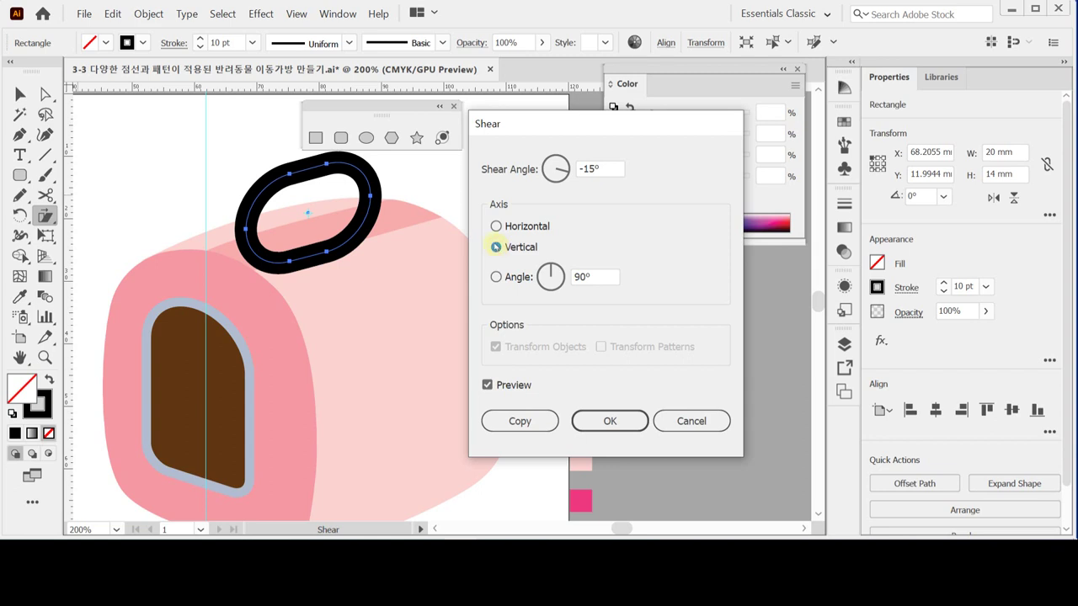
{"action": "left_click", "coordinate": [610, 421]}
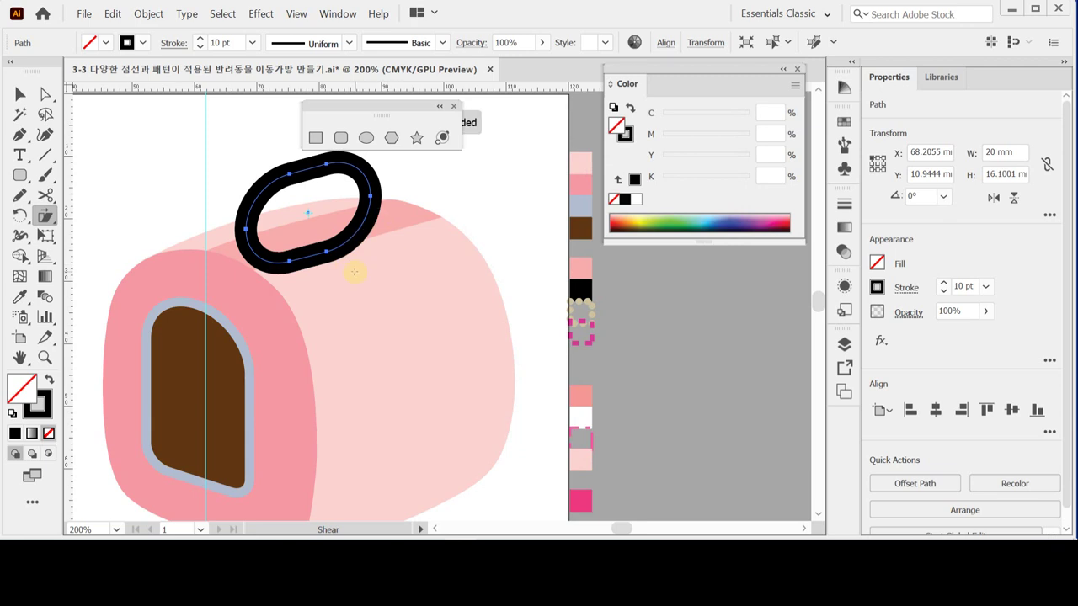
Delete the two lower anchor points of the sheared outline, leaving an open arch-shaped handle.
{"action": "left_click_drag", "start_coordinate": [356, 270], "coordinate": [344, 294]}
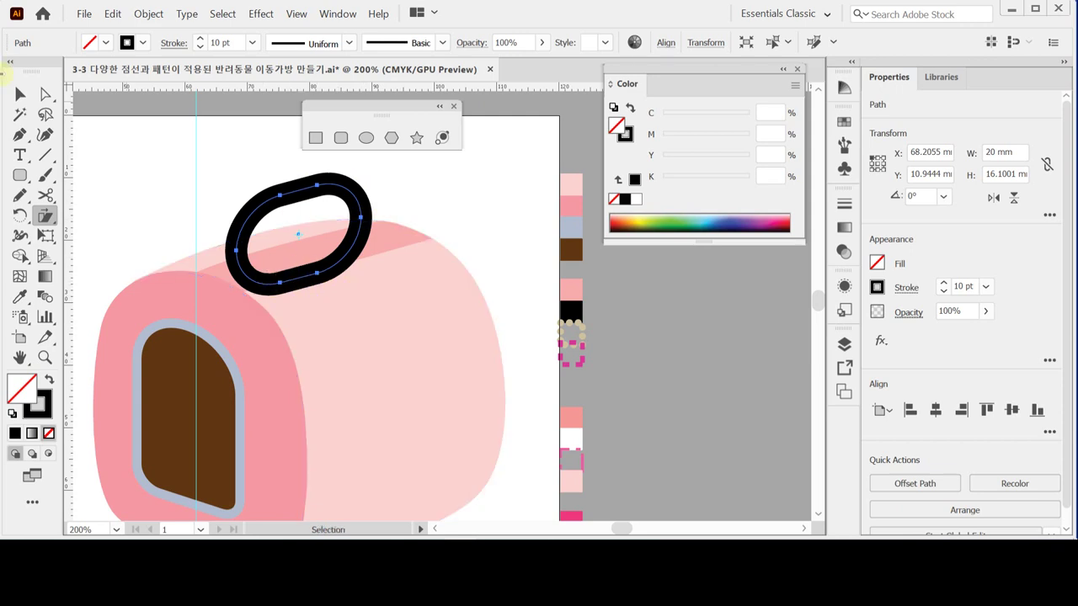
{"action": "left_click", "coordinate": [46, 93]}
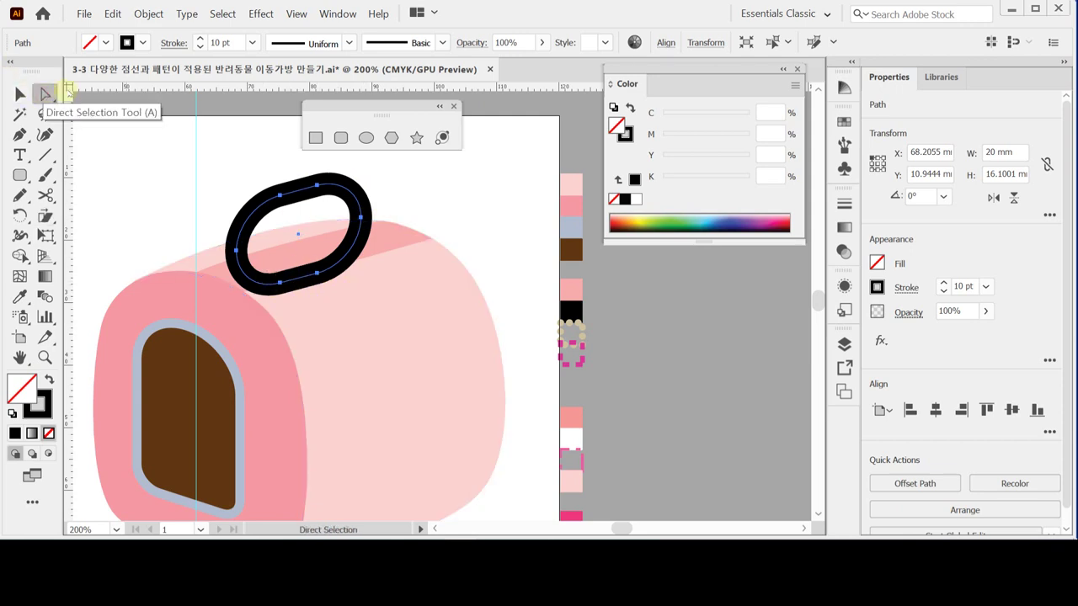
{"action": "left_click", "coordinate": [280, 287]}
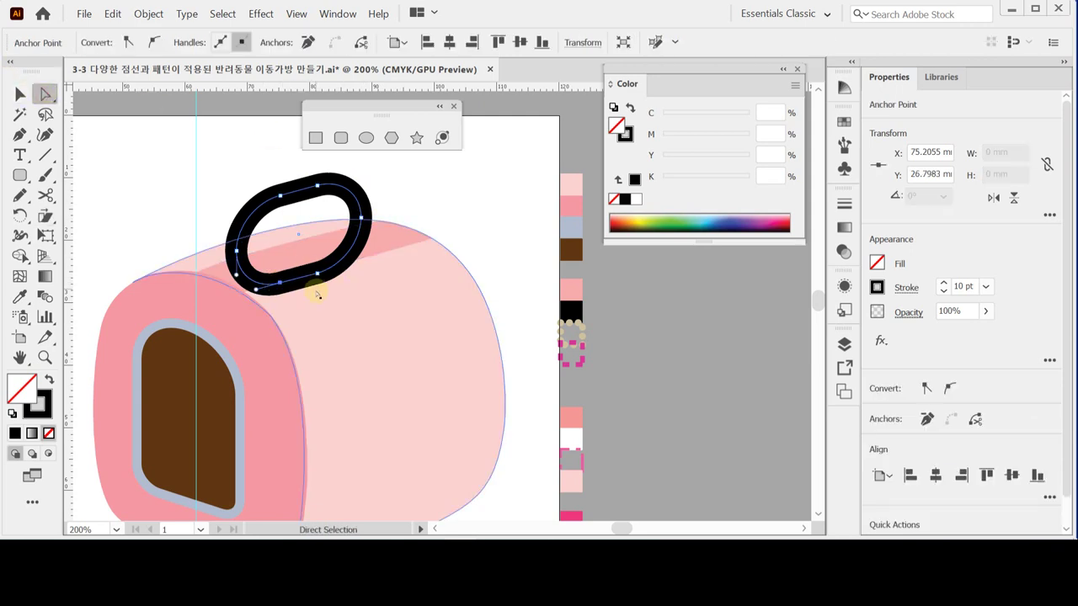
{"action": "scroll", "coordinate": [290, 291], "scroll_direction": "up", "scroll_amount": 3}
{"action": "left_click", "coordinate": [307, 296]}
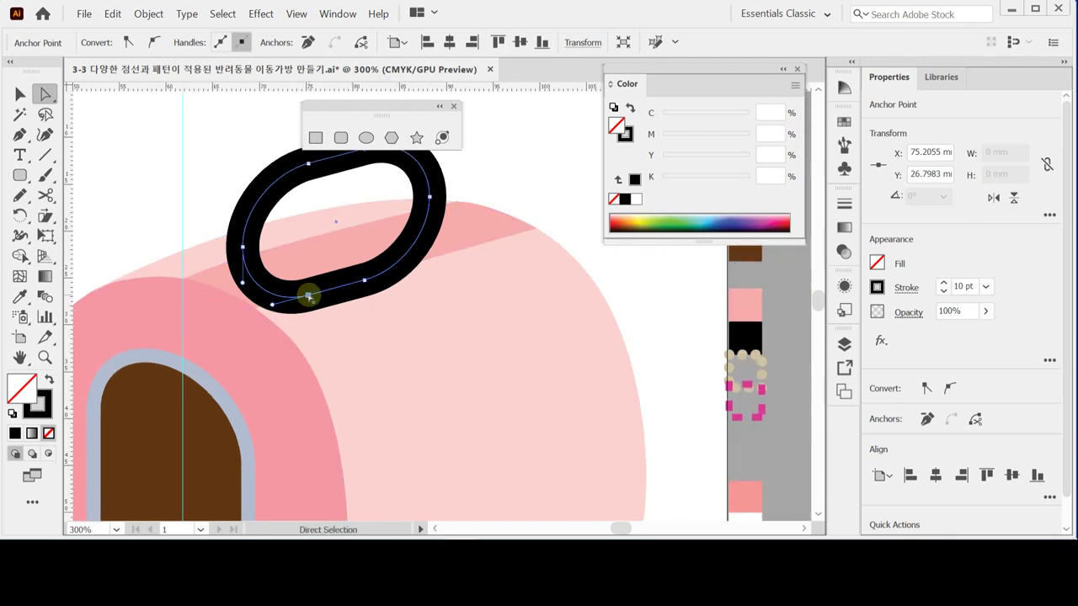
{"action": "left_click", "coordinate": [366, 281], "text": "shift"}
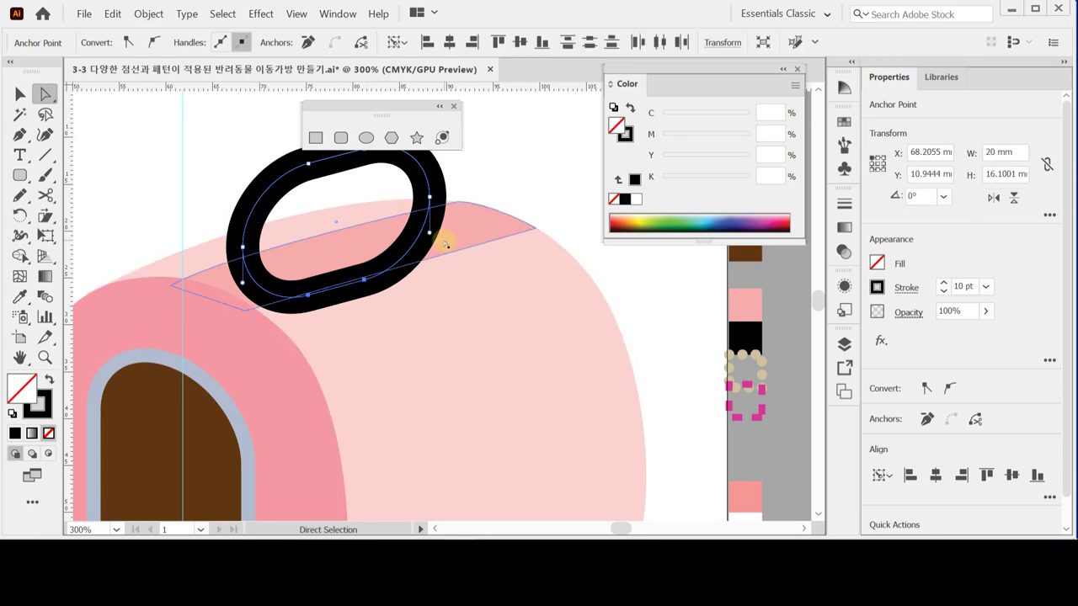
{"action": "key", "text": "Delete"}
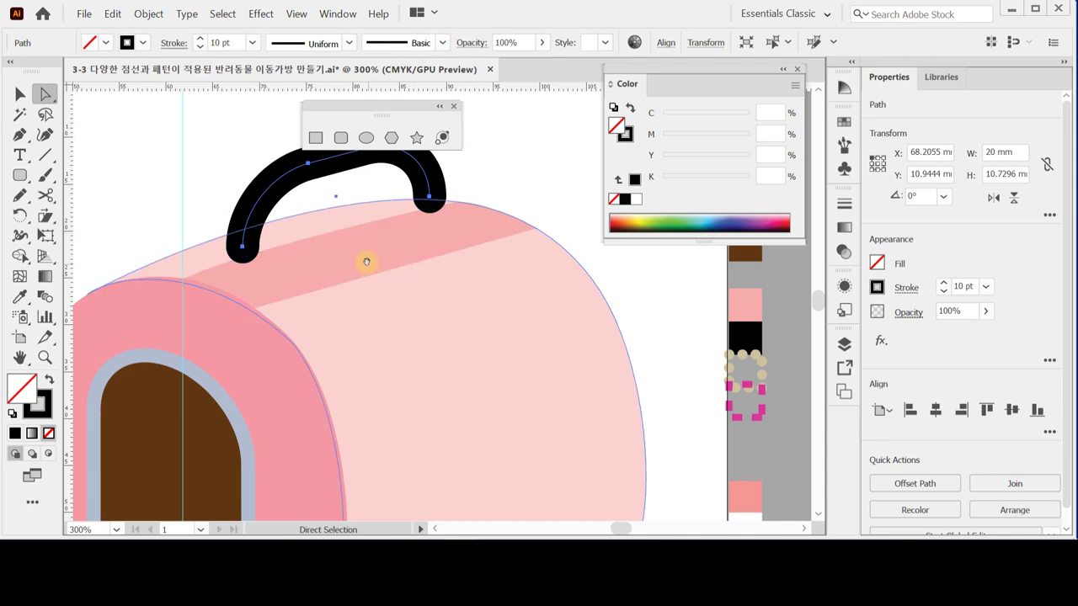
Move the black handle slightly down so that its ends rest on the top of the carrier.
{"action": "left_click_drag", "start_coordinate": [361, 264], "coordinate": [353, 310]}
{"action": "left_click", "coordinate": [21, 93]}
{"action": "left_click", "coordinate": [181, 149]}
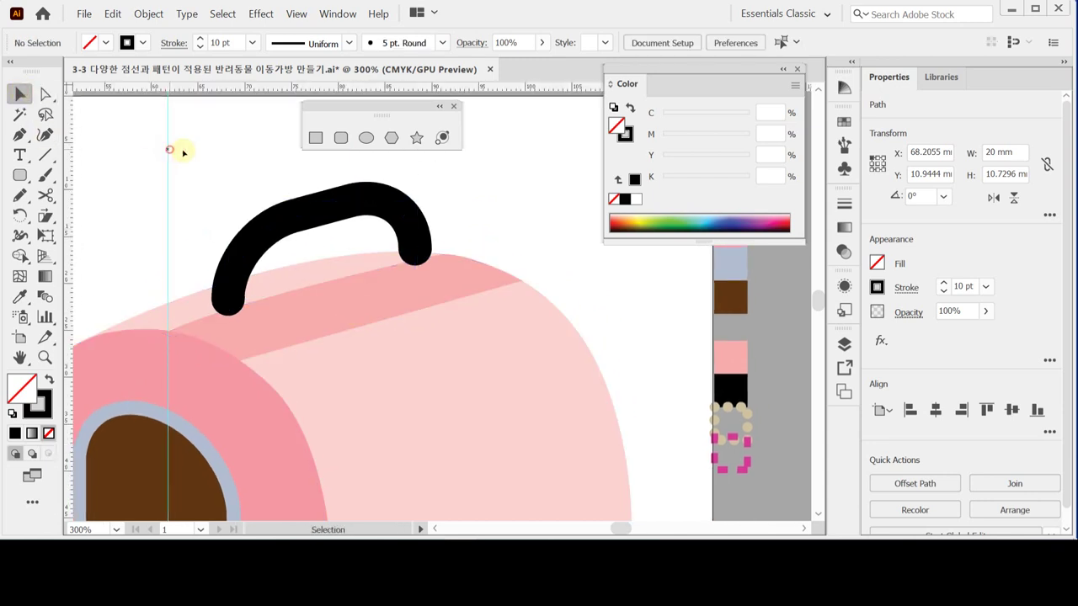
{"action": "left_click_drag", "start_coordinate": [308, 212], "coordinate": [306, 233]}
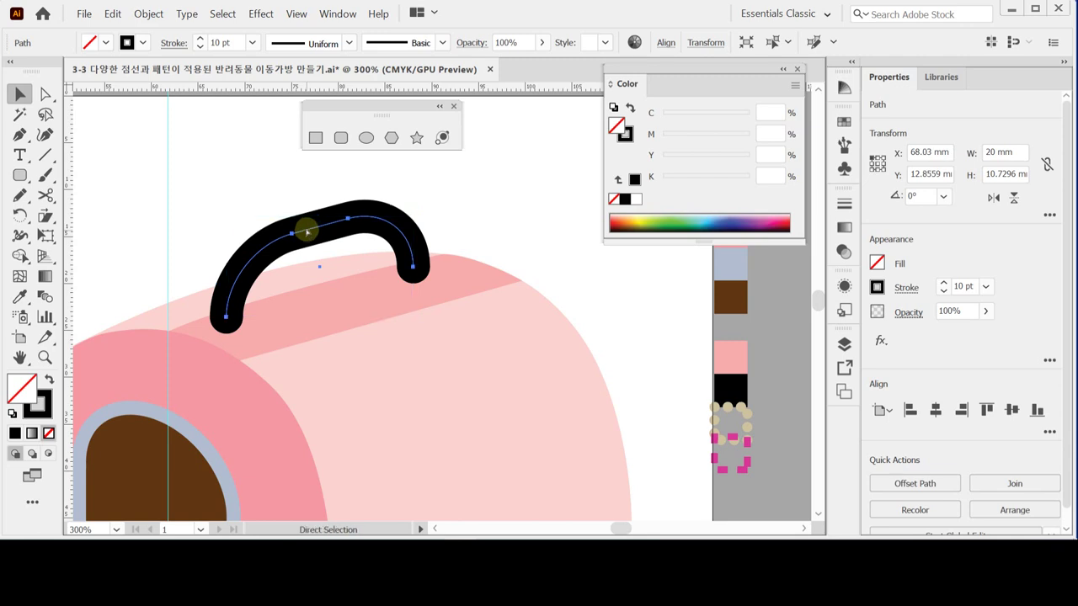
Review the stroke weight and cap options of the black handle and reselect the handle.
{"action": "left_click", "coordinate": [905, 287]}
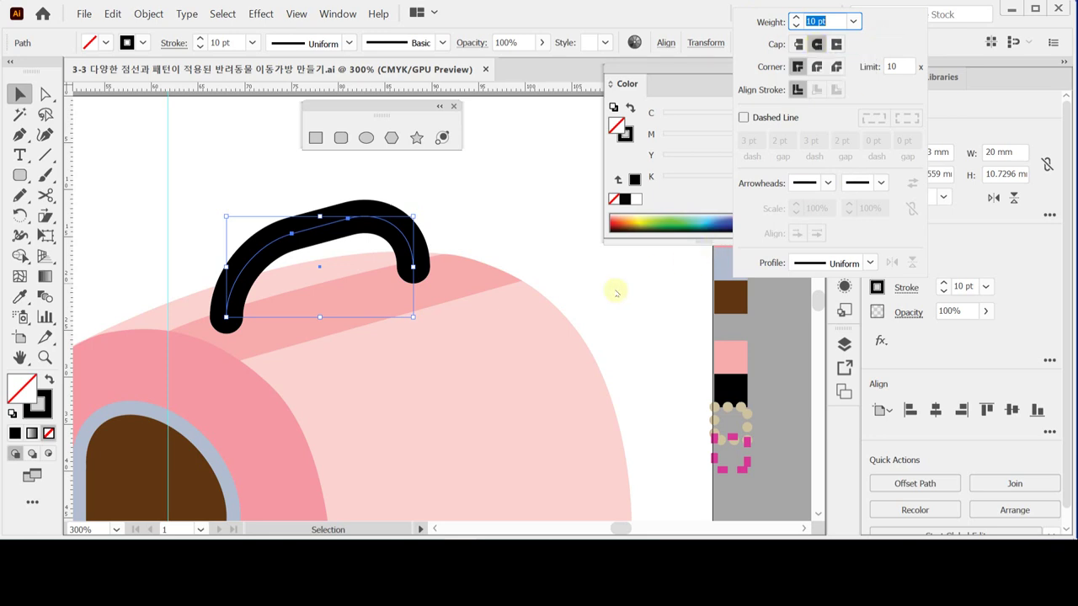
{"action": "left_click", "coordinate": [351, 227]}
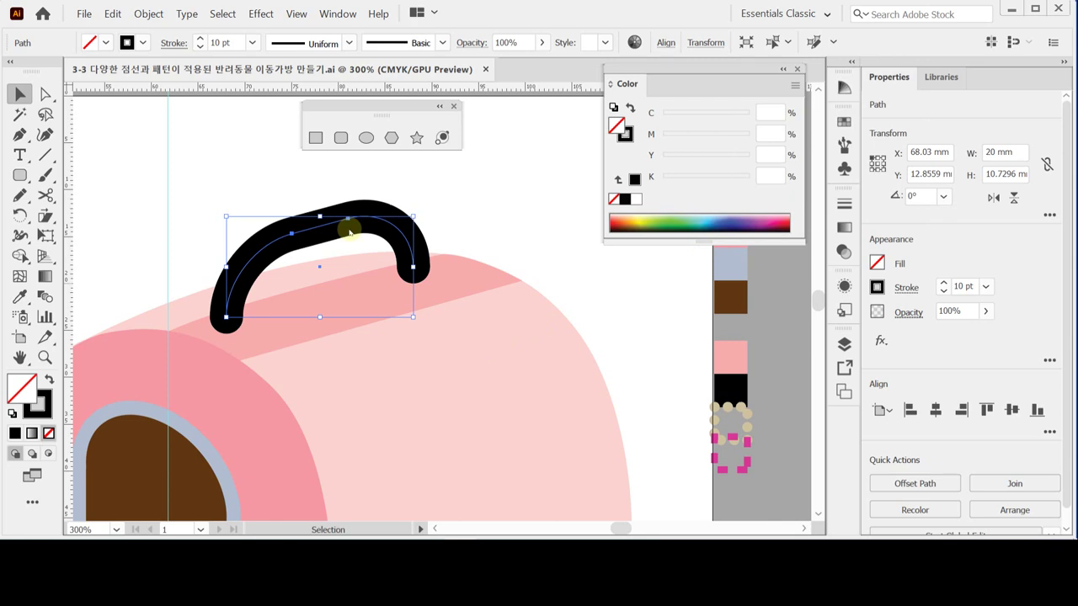
{"action": "key", "text": "ctrl+shift+a"}
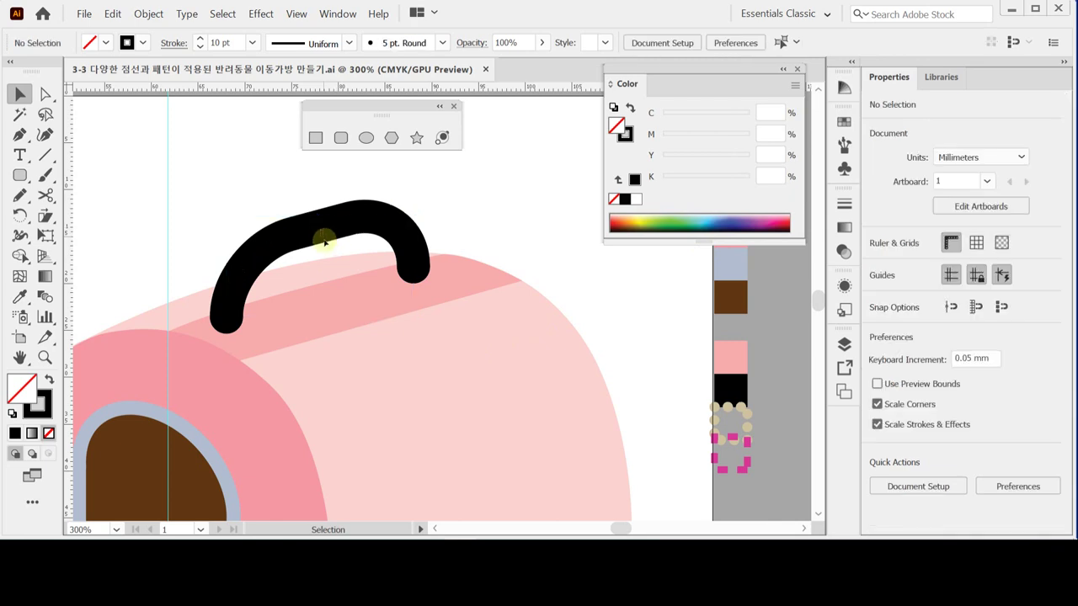
{"action": "left_click", "coordinate": [301, 244]}
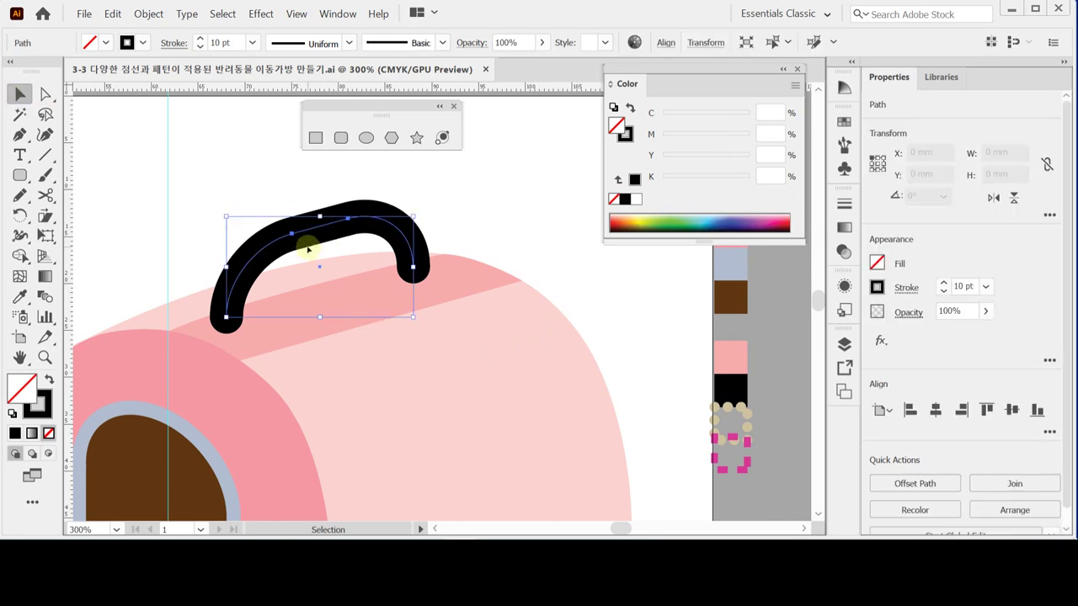
Nudge the black handle slightly right and down on top of the carrier.
{"action": "left_click_drag", "start_coordinate": [296, 242], "coordinate": [292, 246]}
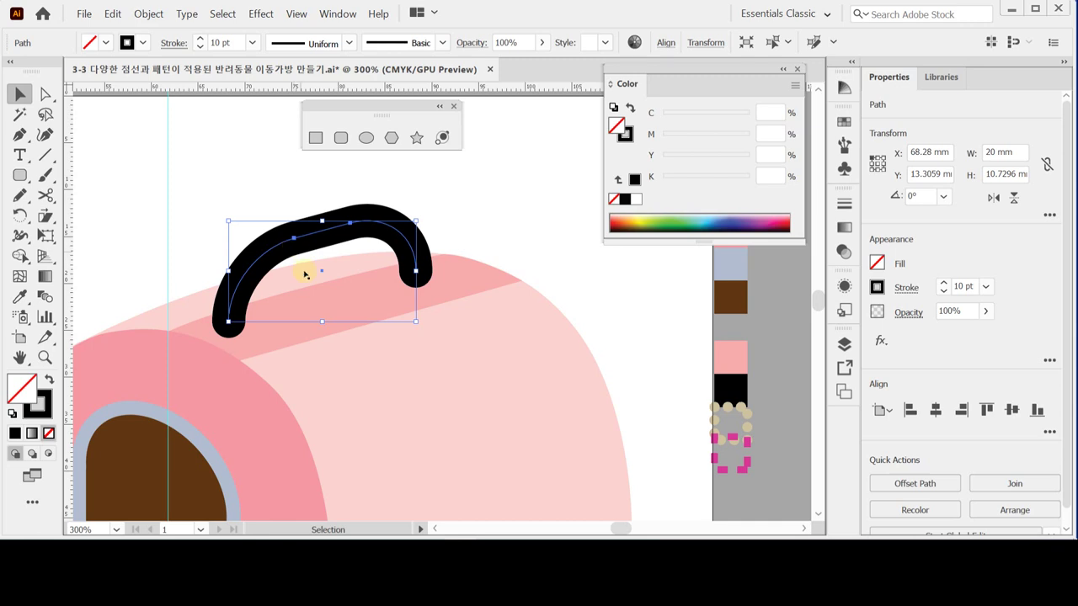
{"action": "left_click", "coordinate": [476, 210]}
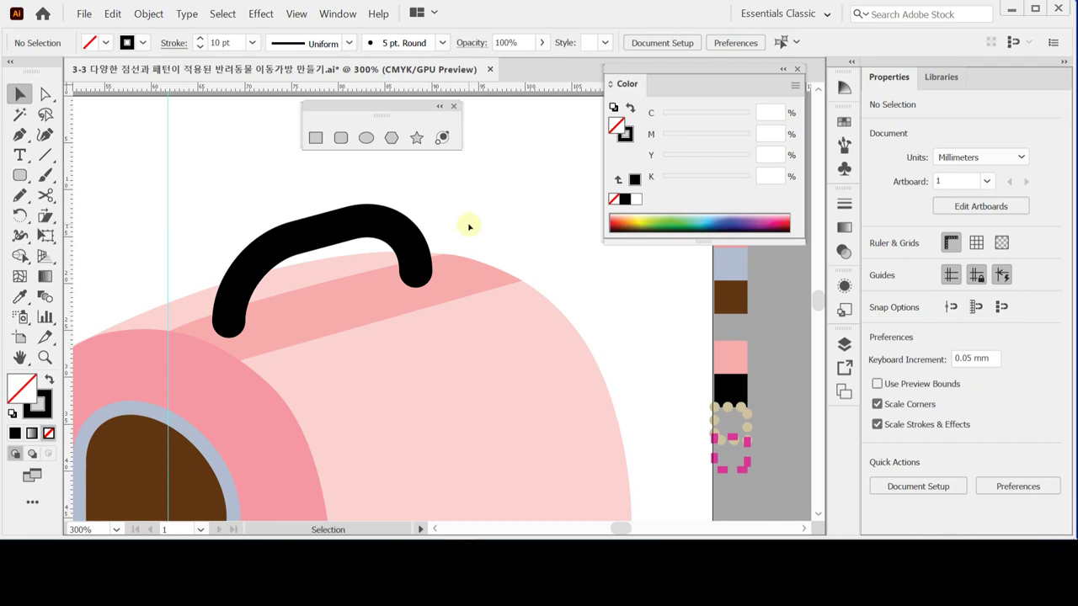
{"action": "left_click", "coordinate": [532, 376]}
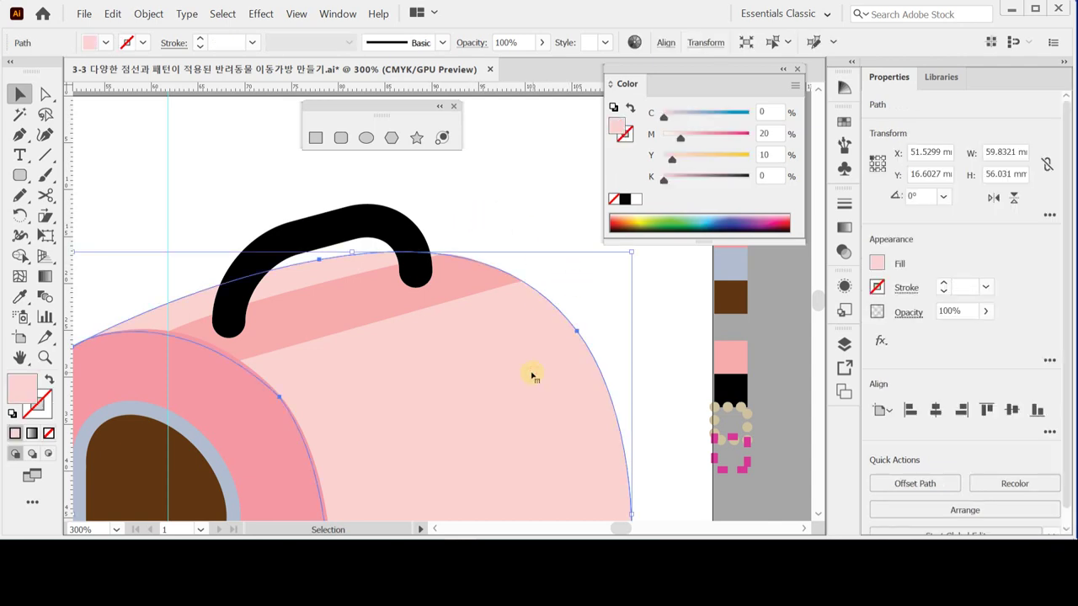
{"action": "key", "text": "ctrl+minus"}
{"action": "key", "text": "ctrl+minus"}
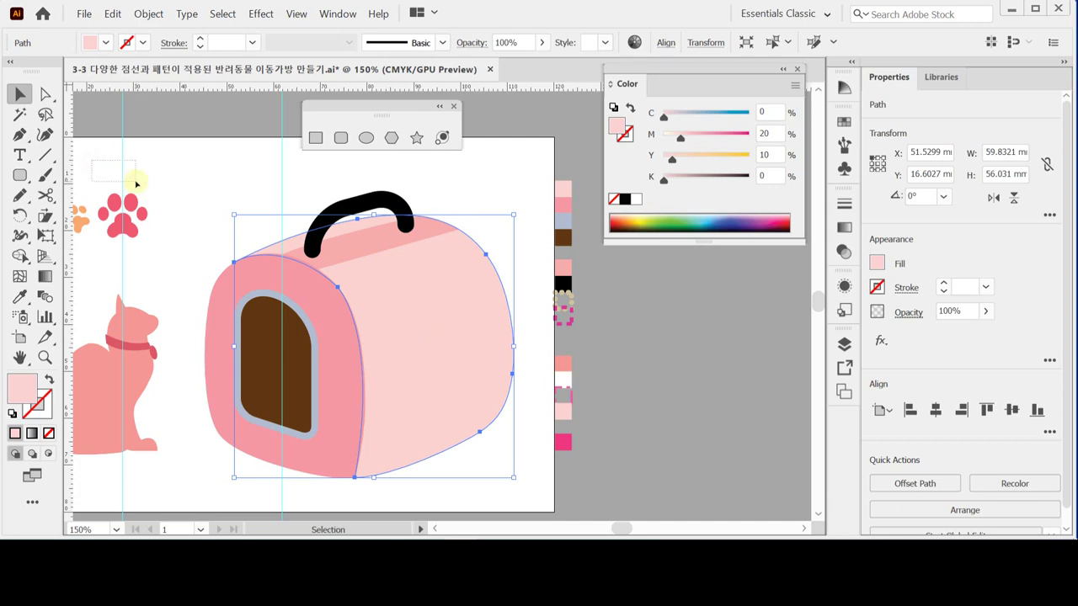
{"action": "left_click", "coordinate": [99, 175]}
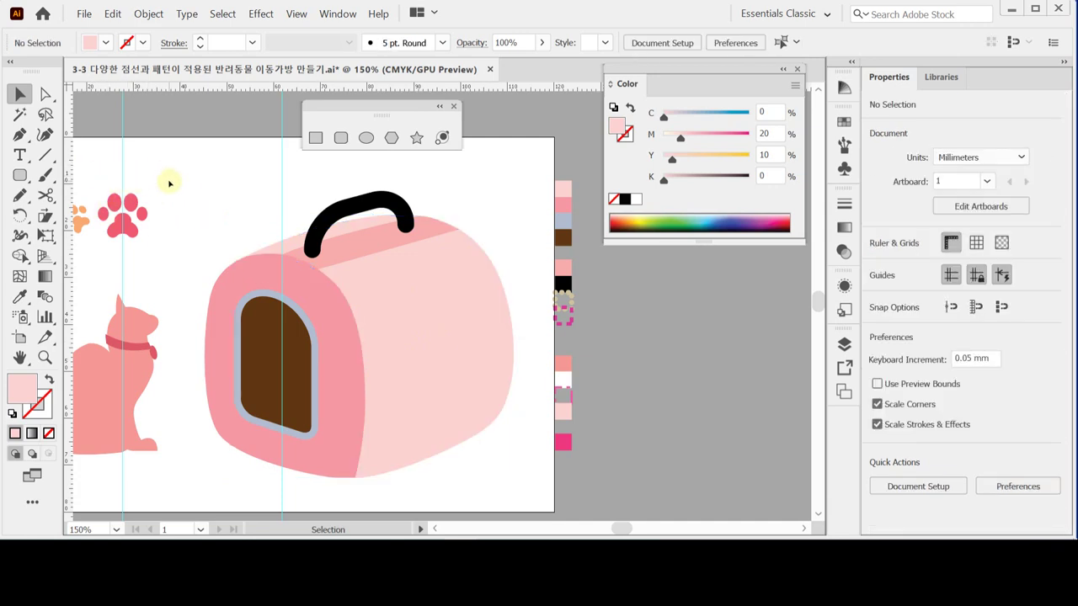
Duplicate the light pink side body of the carrier in place, directly in front of the original.
{"action": "left_click", "coordinate": [489, 293]}
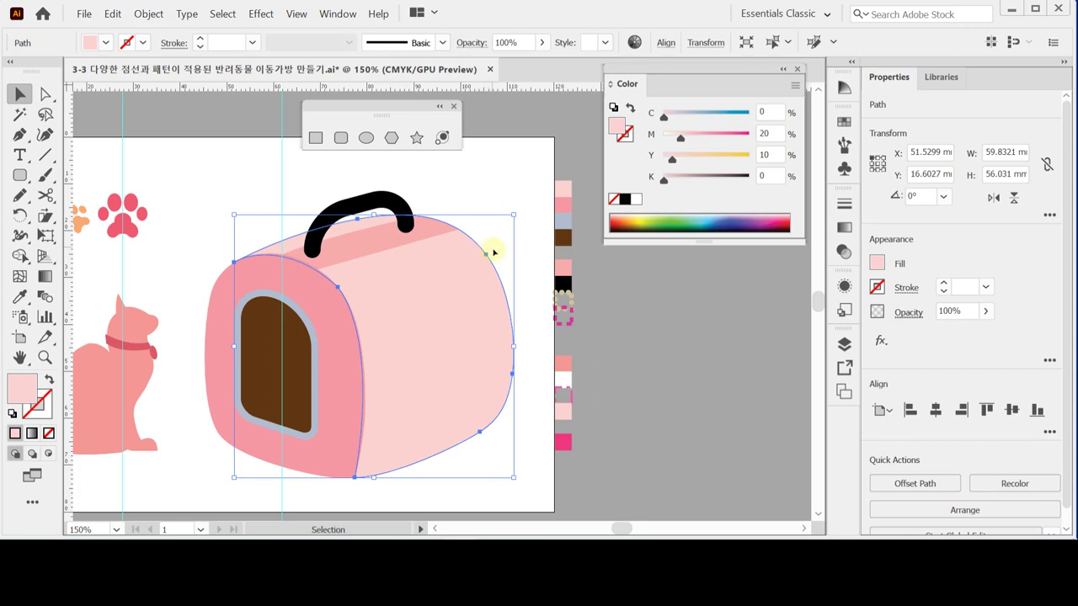
{"action": "key", "text": "a"}
{"action": "key", "text": "v"}
{"action": "left_click", "coordinate": [421, 240]}
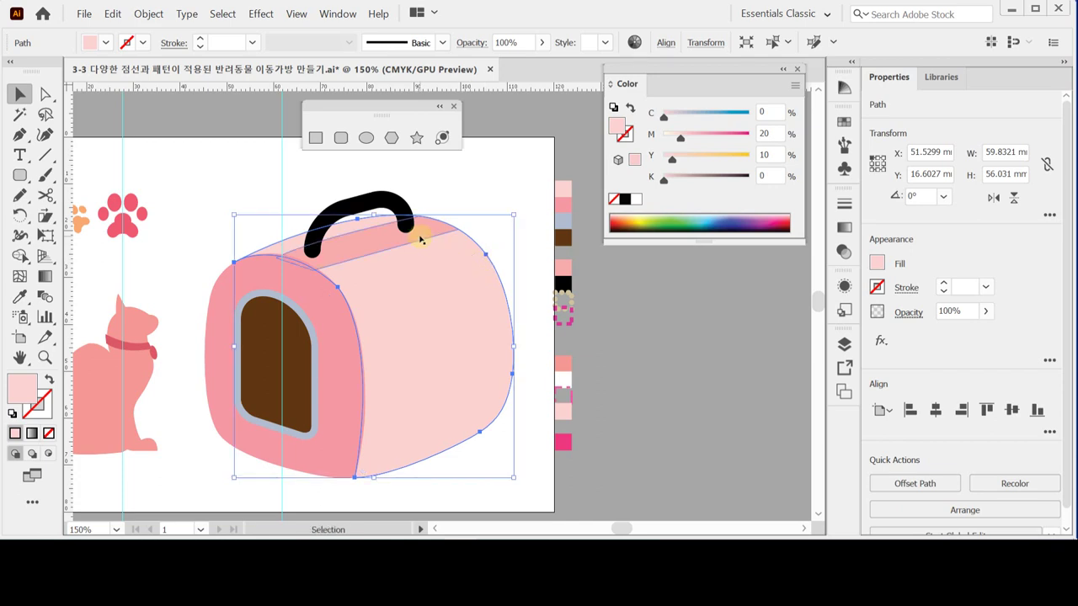
{"action": "left_click_drag", "start_coordinate": [421, 240], "coordinate": [457, 241]}
Fill the duplicated body shape with the pink and orange paw print pattern swatch.
{"action": "left_click", "coordinate": [845, 121]}
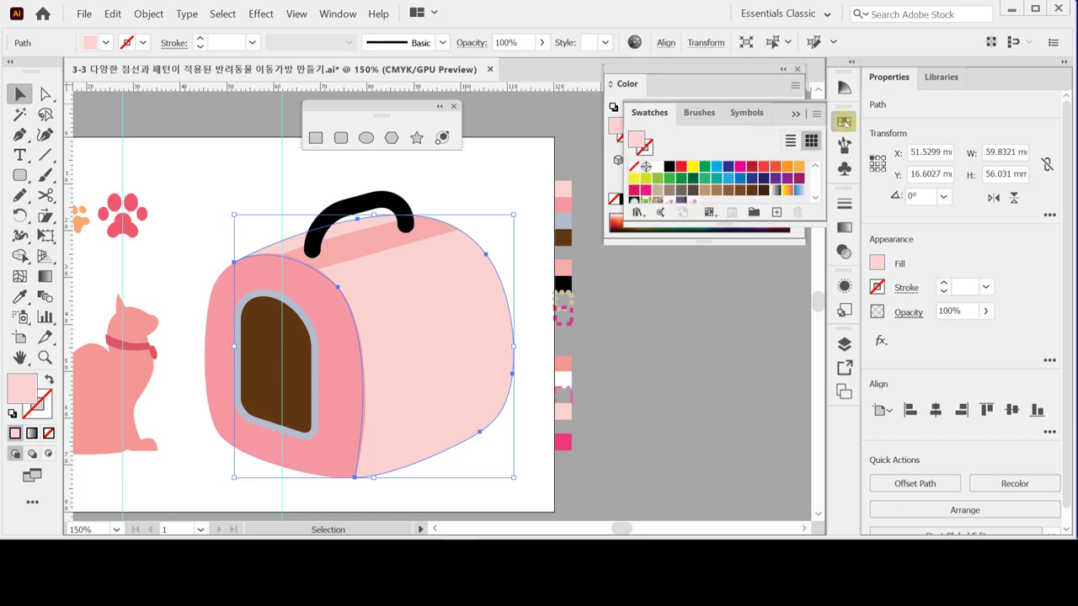
{"action": "left_click_drag", "start_coordinate": [794, 224], "coordinate": [794, 267]}
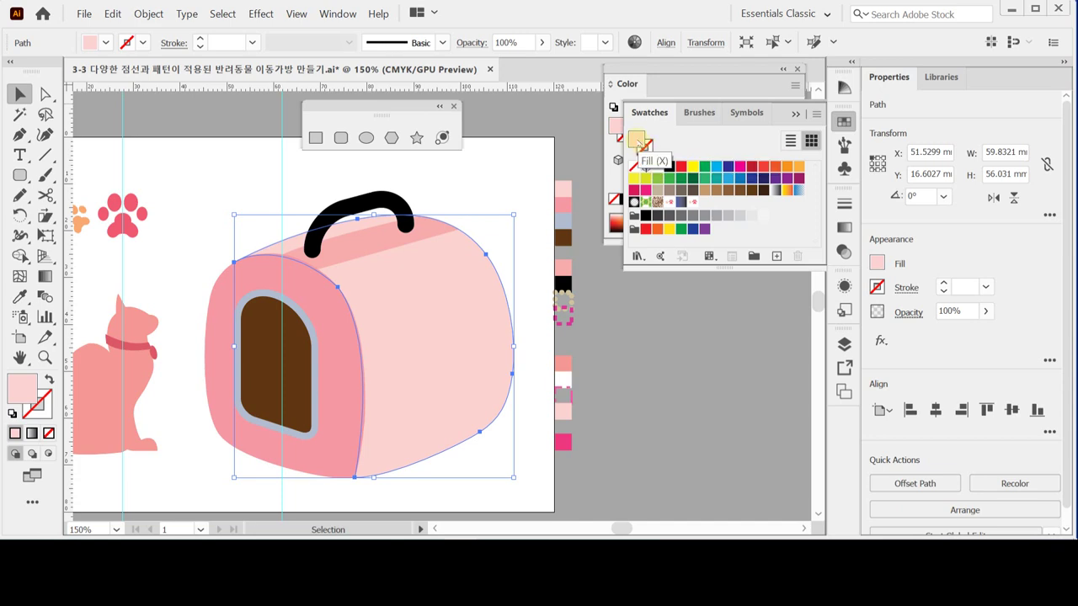
{"action": "left_click", "coordinate": [693, 204]}
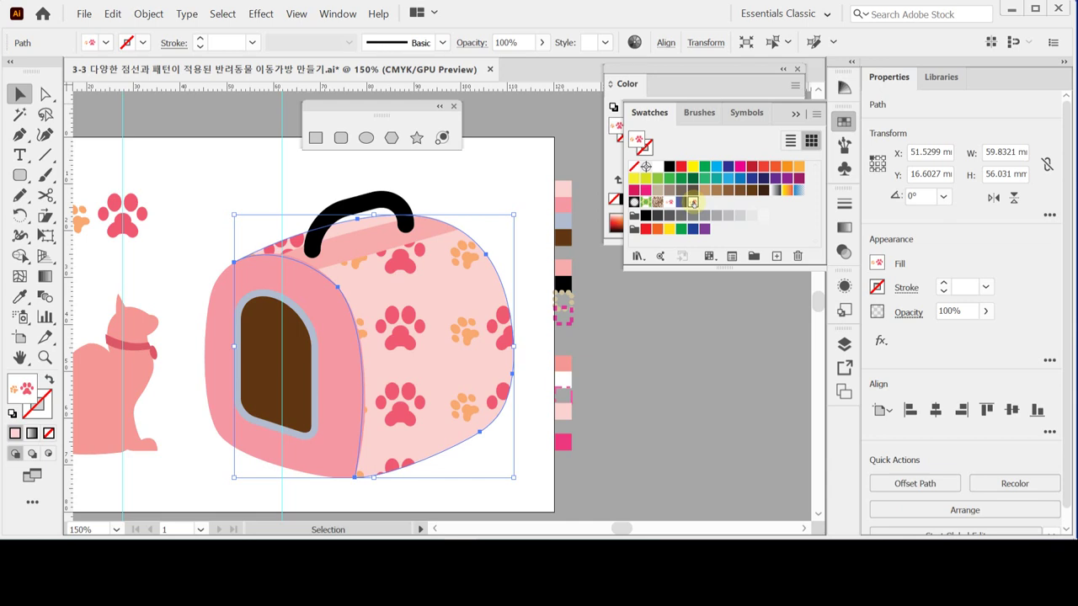
{"action": "left_click", "coordinate": [844, 122]}
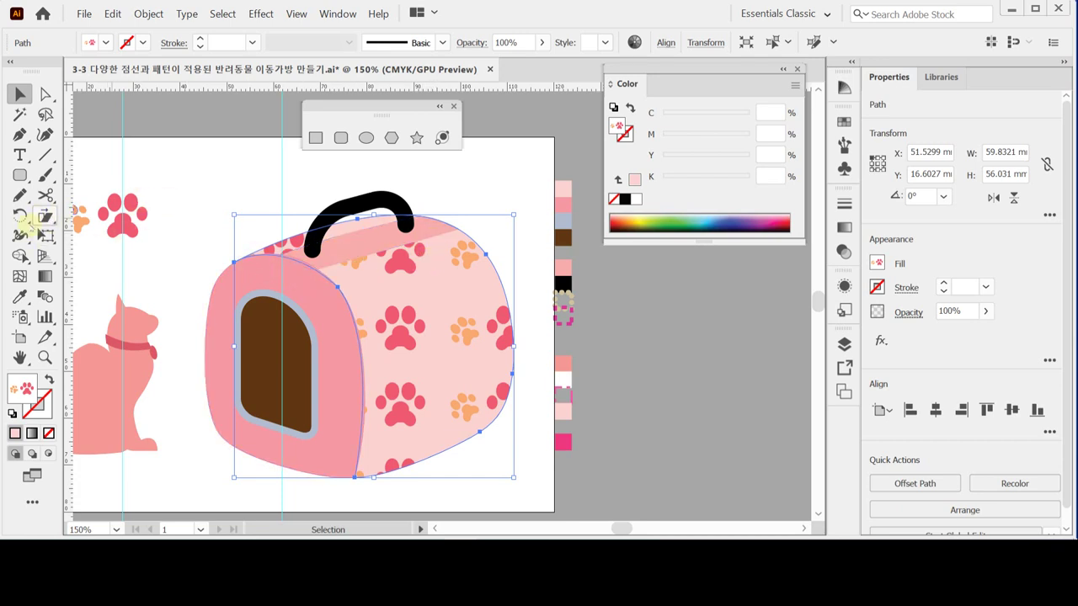
Scale the paw print fill uniformly to 40%, transforming only the pattern and not the object.
{"action": "left_click_drag", "start_coordinate": [45, 216], "coordinate": [102, 217]}
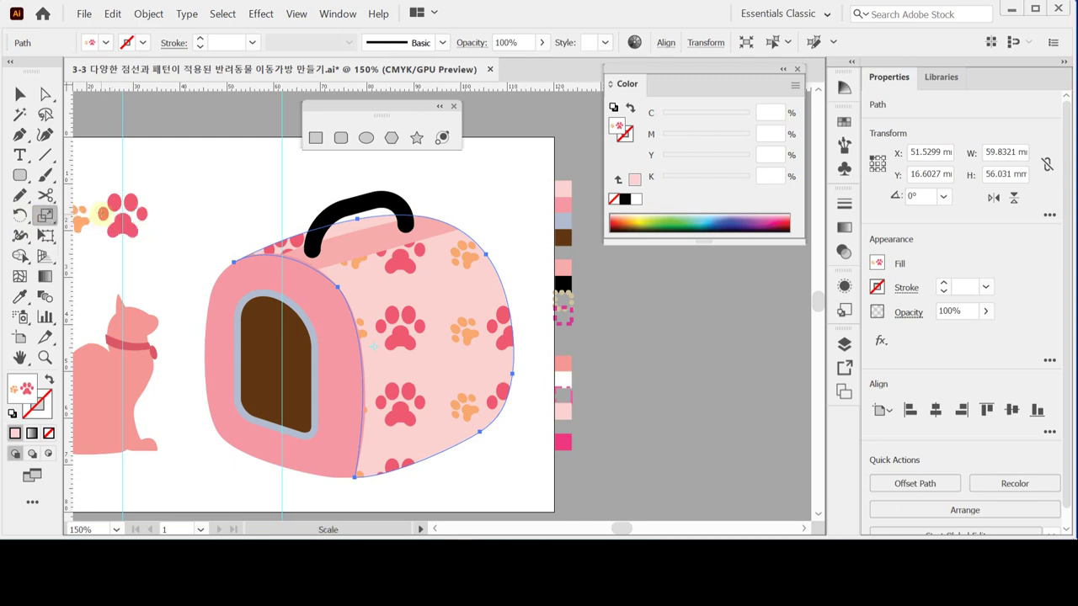
{"action": "left_click", "coordinate": [44, 216]}
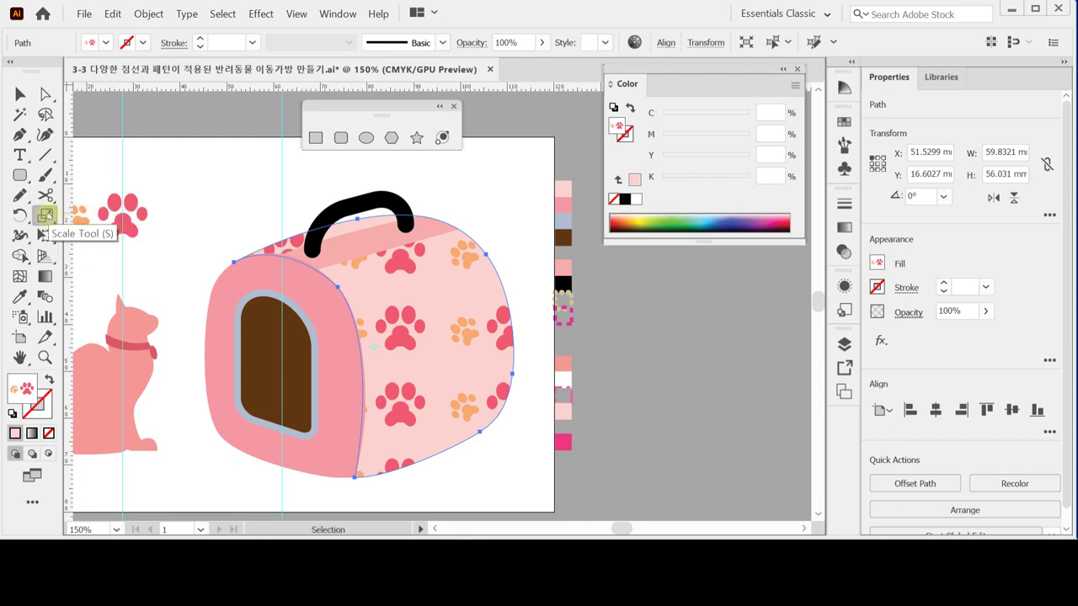
{"action": "double_click", "coordinate": [44, 216]}
{"action": "left_click_drag", "start_coordinate": [365, 149], "coordinate": [547, 145]}
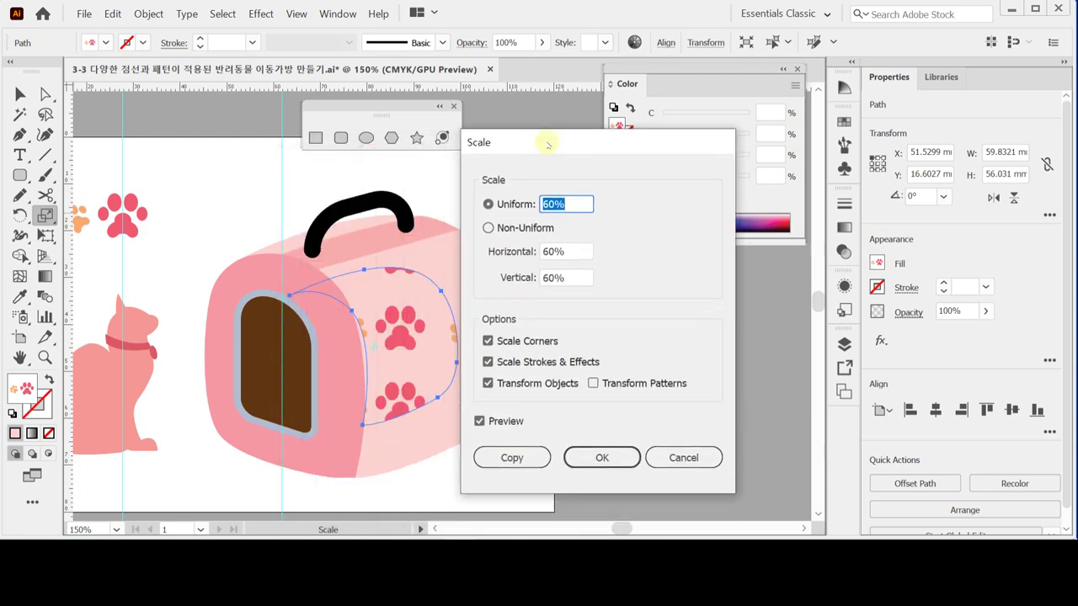
{"action": "type", "text": "40"}
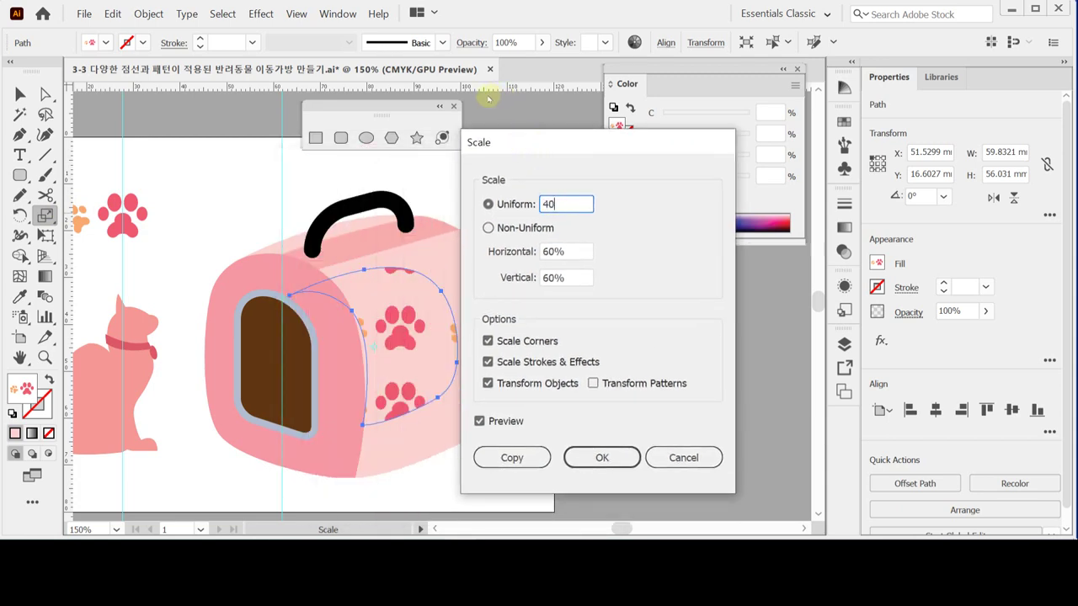
{"action": "key", "text": "Tab"}
{"action": "left_click_drag", "start_coordinate": [548, 148], "coordinate": [565, 116]}
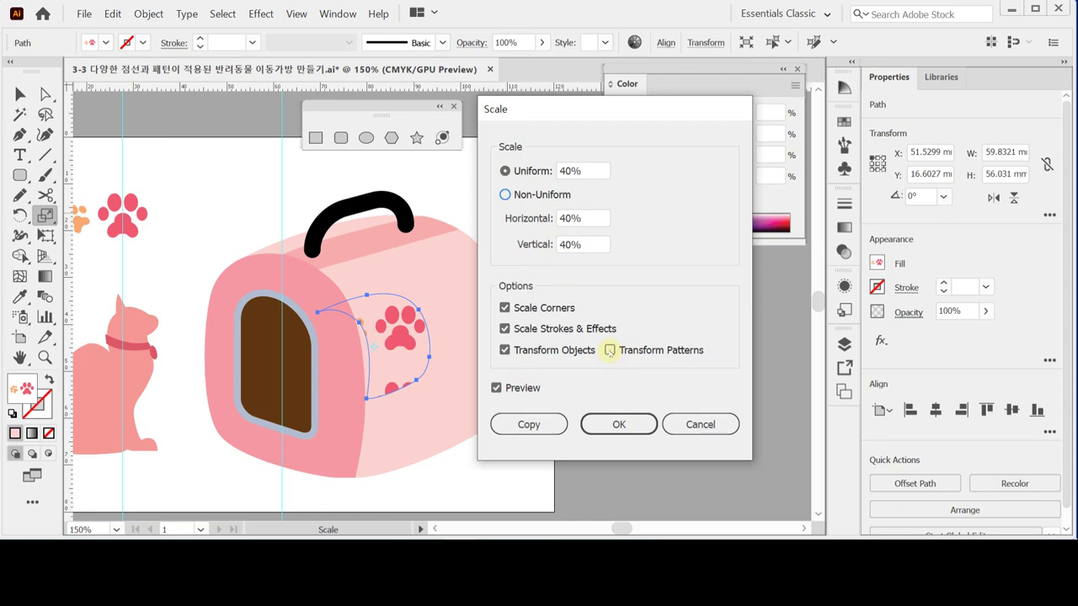
{"action": "left_click", "coordinate": [610, 350]}
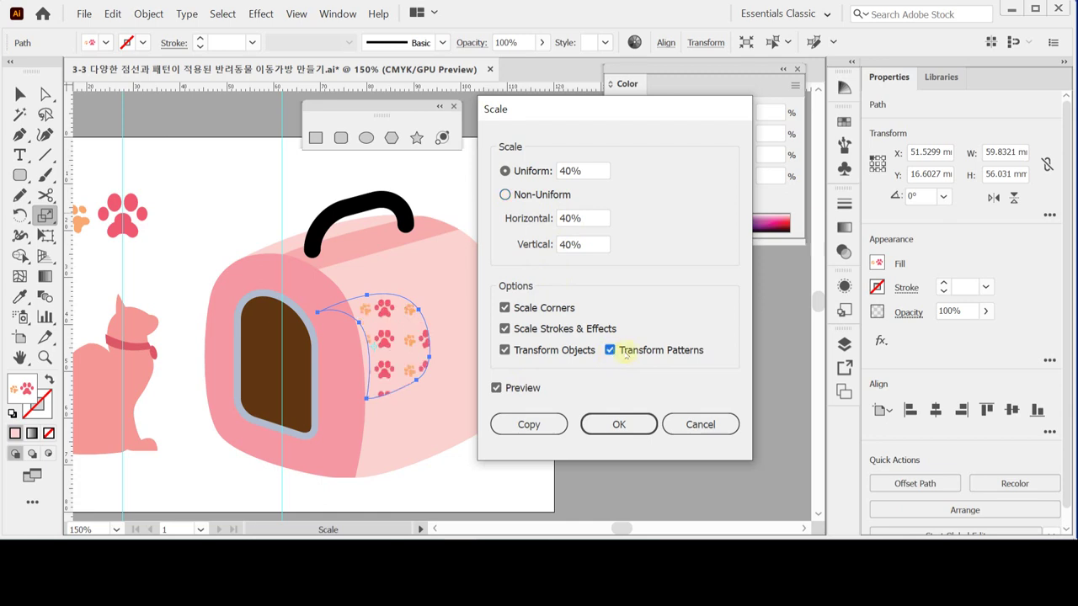
{"action": "left_click", "coordinate": [505, 350]}
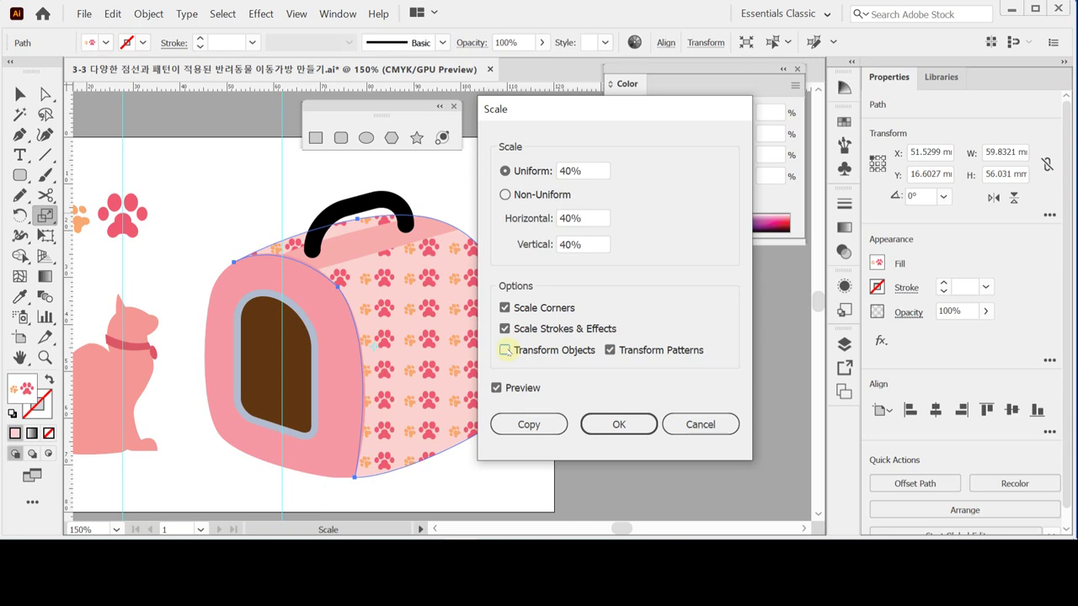
{"action": "left_click", "coordinate": [505, 350]}
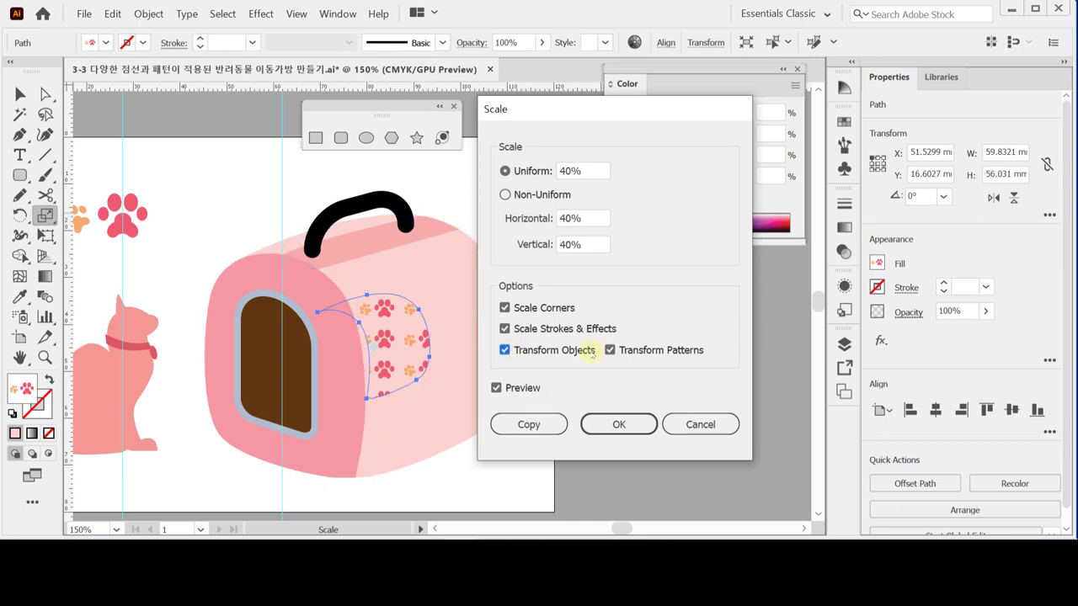
{"action": "left_click", "coordinate": [505, 350]}
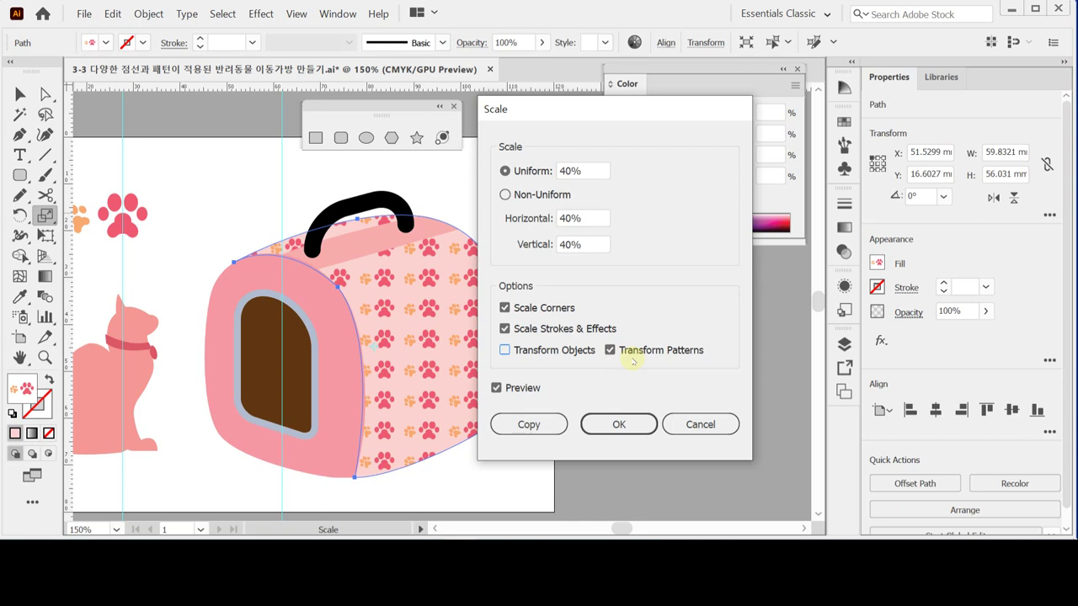
{"action": "left_click", "coordinate": [601, 431]}
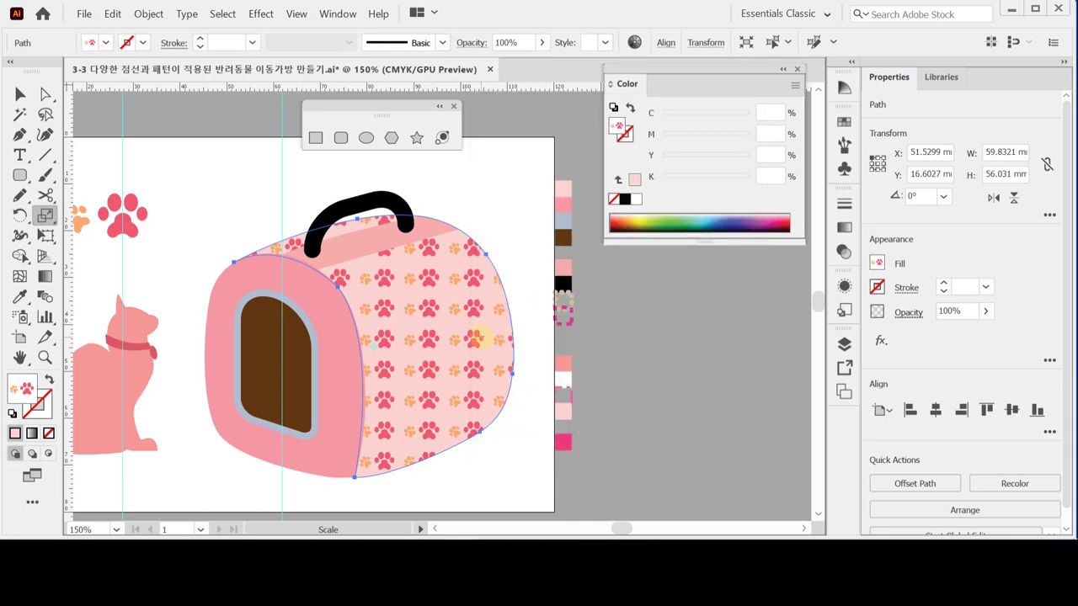
Set the opacity of the paw-patterned shape to 50%, save the document and deselect the shape.
{"action": "left_click", "coordinate": [901, 314]}
{"action": "type", "text": "50"}
{"action": "key", "text": "Return"}
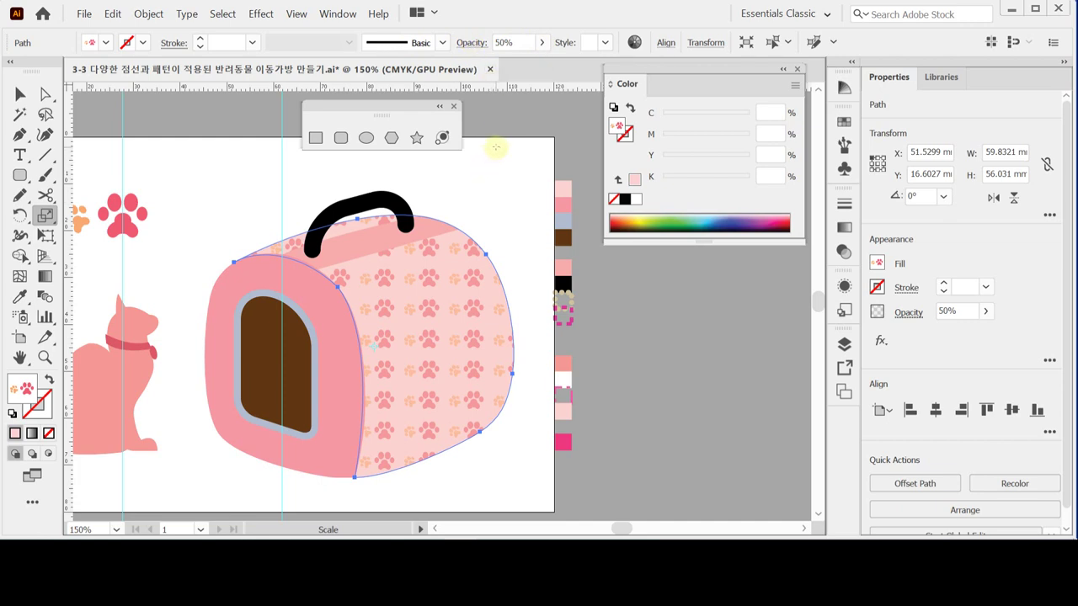
{"action": "key", "text": "v"}
{"action": "key", "text": "s"}
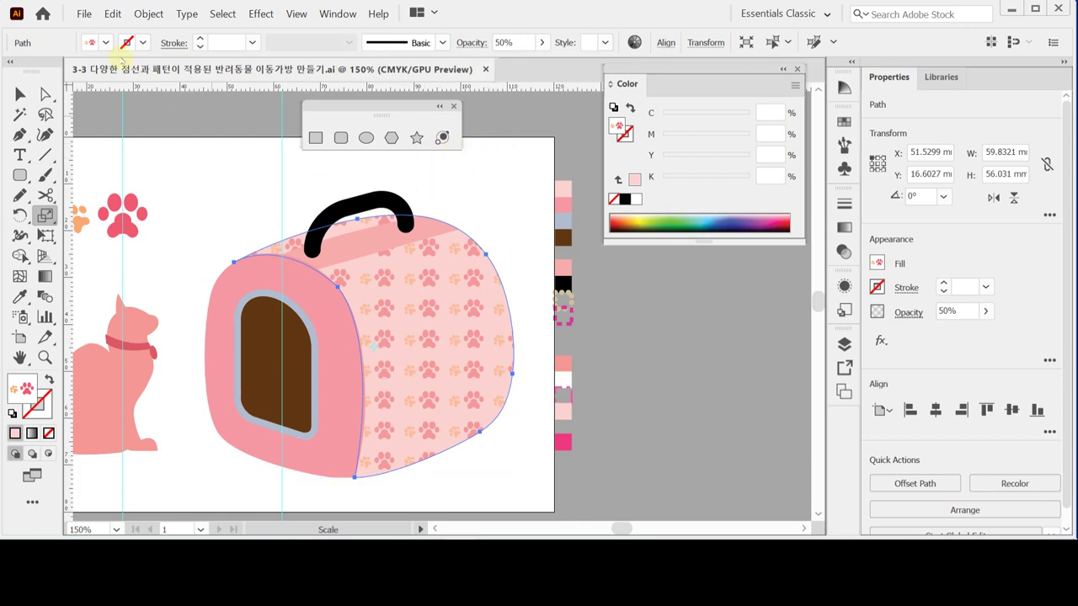
{"action": "left_click", "coordinate": [20, 94]}
{"action": "left_click", "coordinate": [260, 161]}
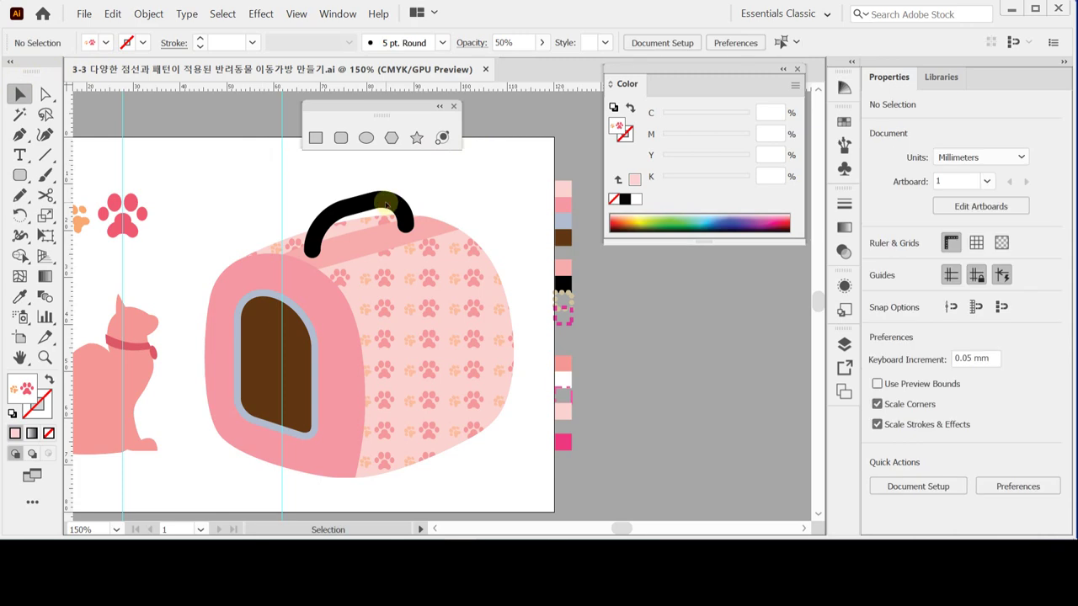
Examine the black handle's path and review the Outline Stroke command and stroke options for it.
{"action": "left_click", "coordinate": [386, 205]}
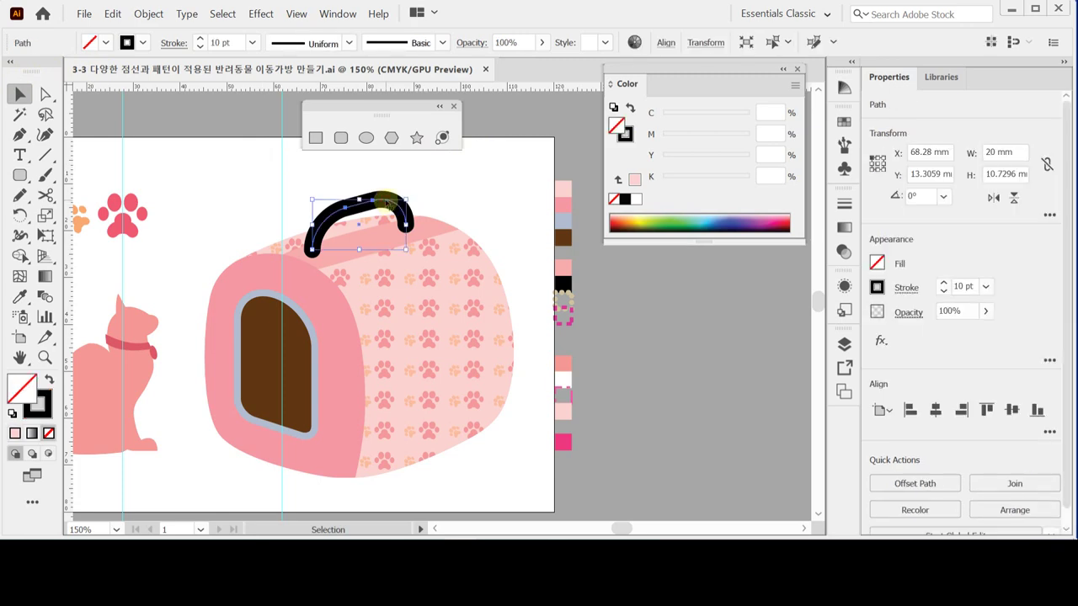
{"action": "key", "text": "ctrl+plus"}
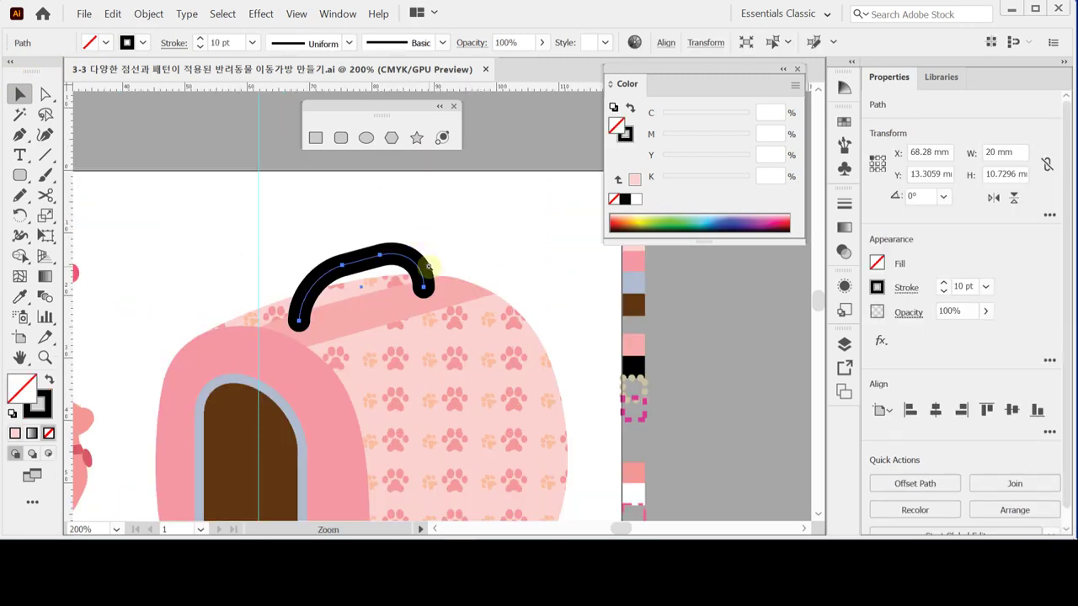
{"action": "key", "text": "ctrl+plus"}
{"action": "left_click_drag", "start_coordinate": [428, 271], "coordinate": [415, 212]}
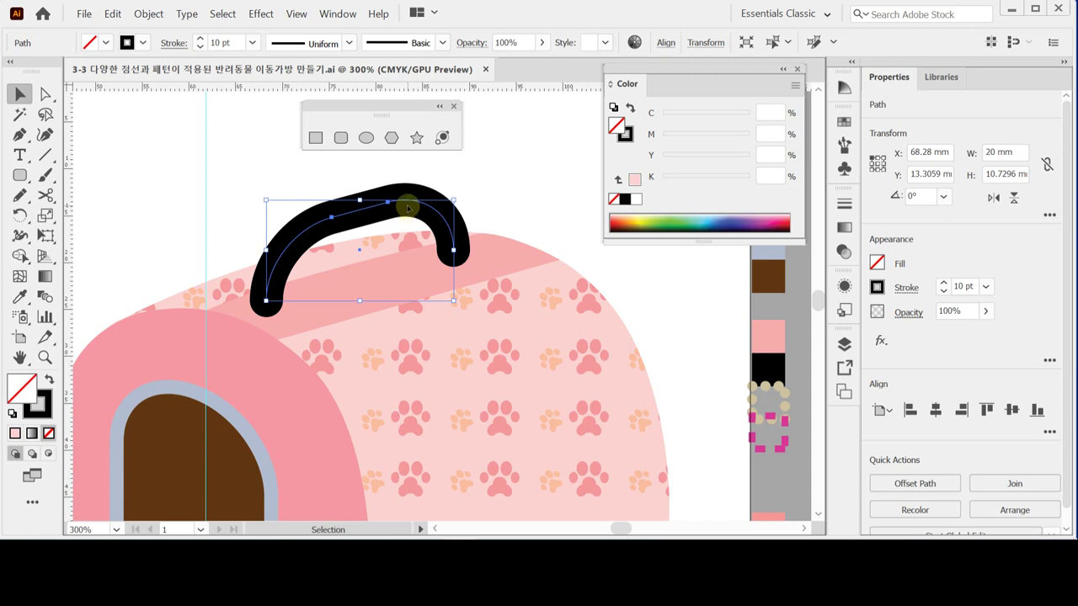
{"action": "key", "text": "ctrl+shift+a"}
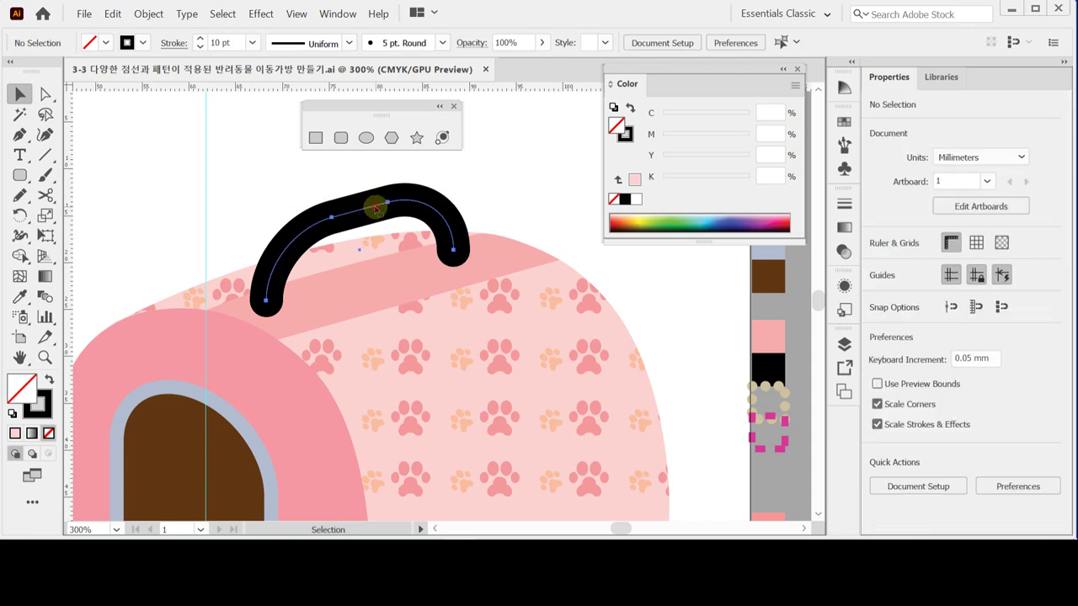
{"action": "left_click", "coordinate": [376, 208]}
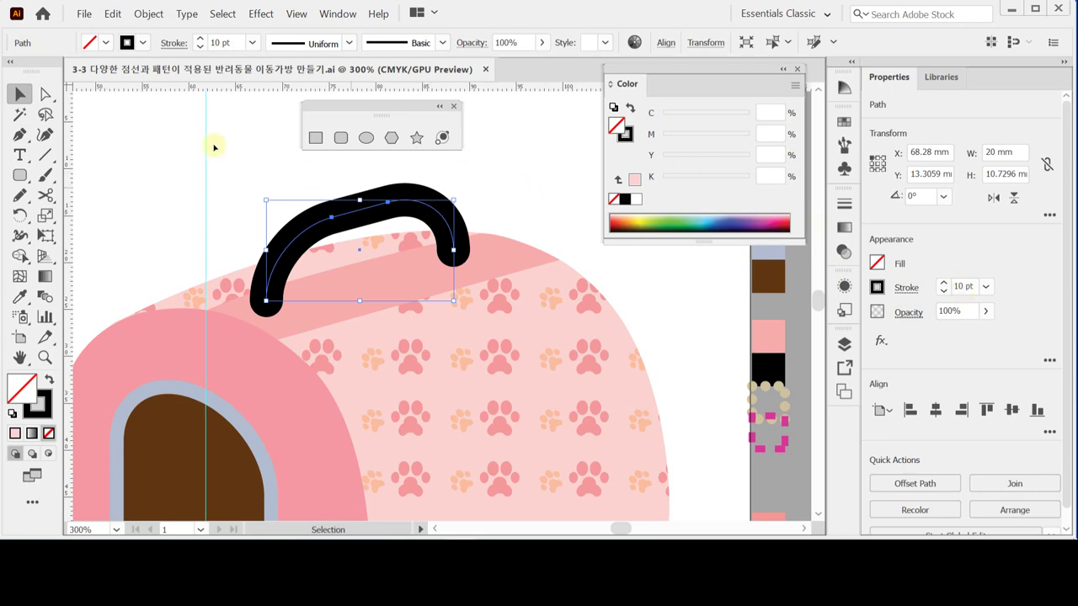
{"action": "left_click", "coordinate": [148, 13]}
{"action": "mouse_move", "coordinate": [252, 295]}
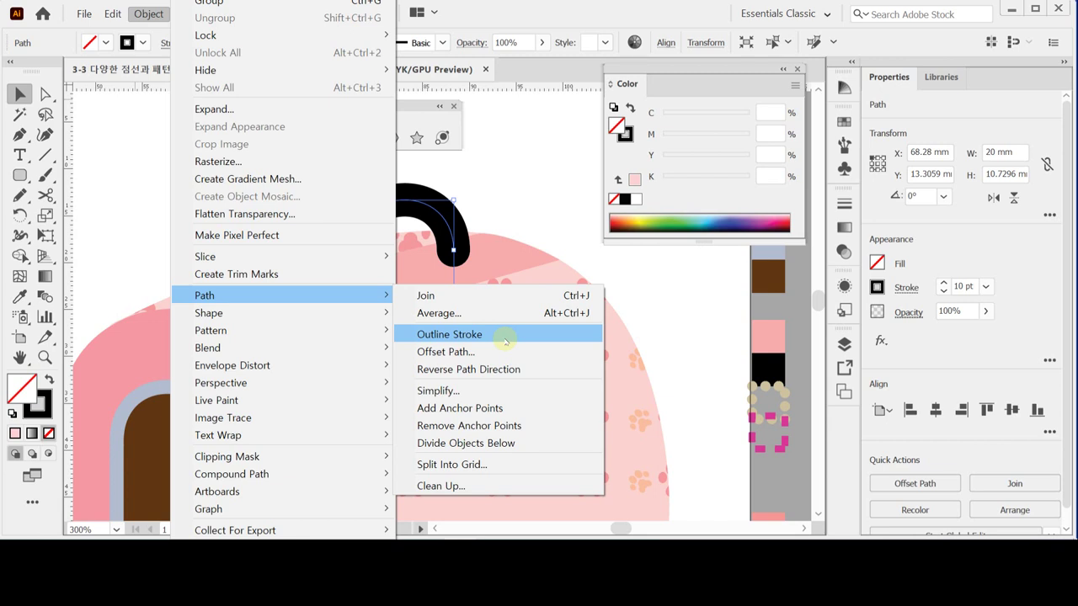
{"action": "left_click", "coordinate": [439, 73]}
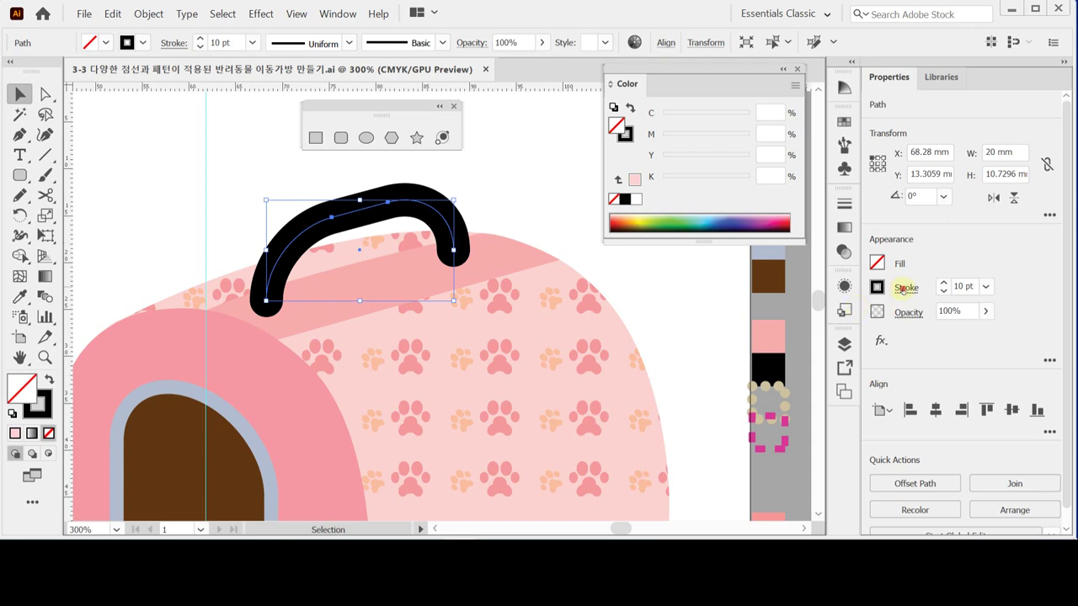
{"action": "left_click", "coordinate": [903, 289]}
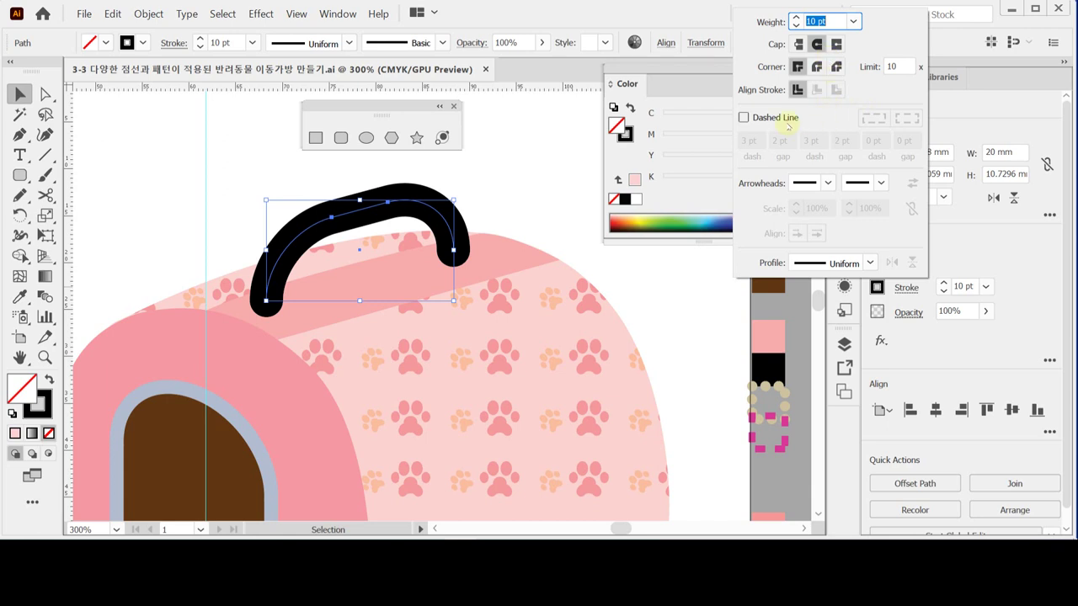
{"action": "left_click", "coordinate": [918, 354]}
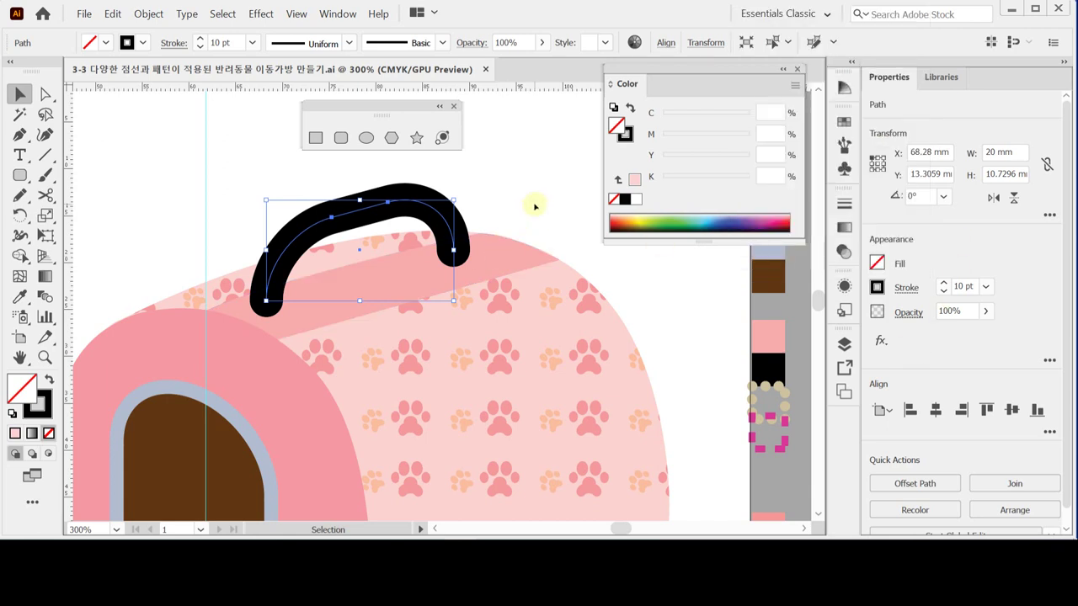
Examine the anchor points along the black handle's path, keeping the whole handle selected.
{"action": "left_click", "coordinate": [442, 223]}
{"action": "left_click", "coordinate": [442, 222]}
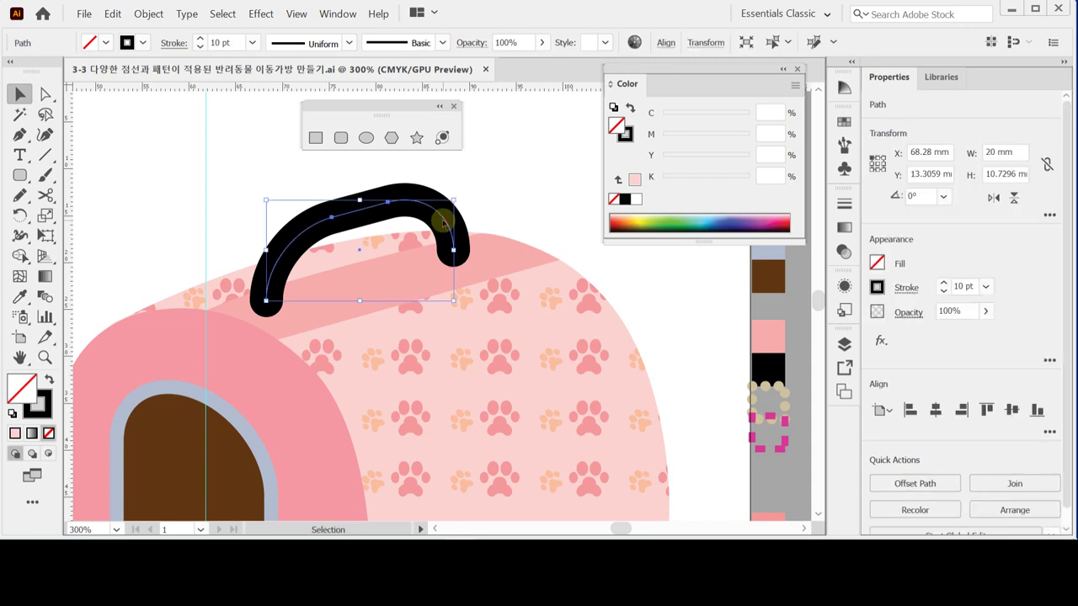
{"action": "key", "text": "a"}
{"action": "left_click", "coordinate": [438, 219]}
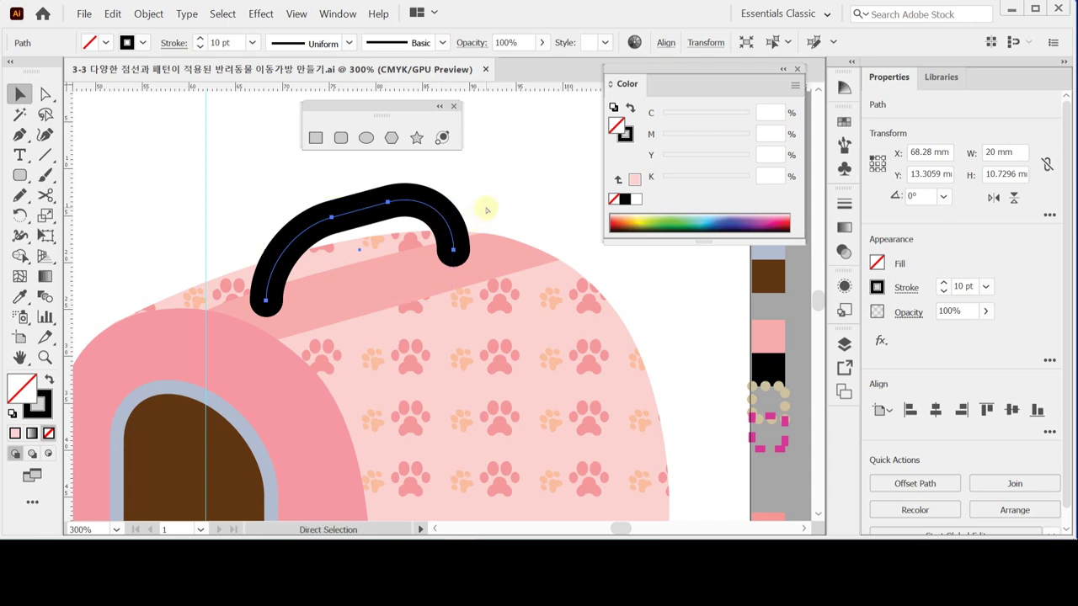
{"action": "key", "text": "v"}
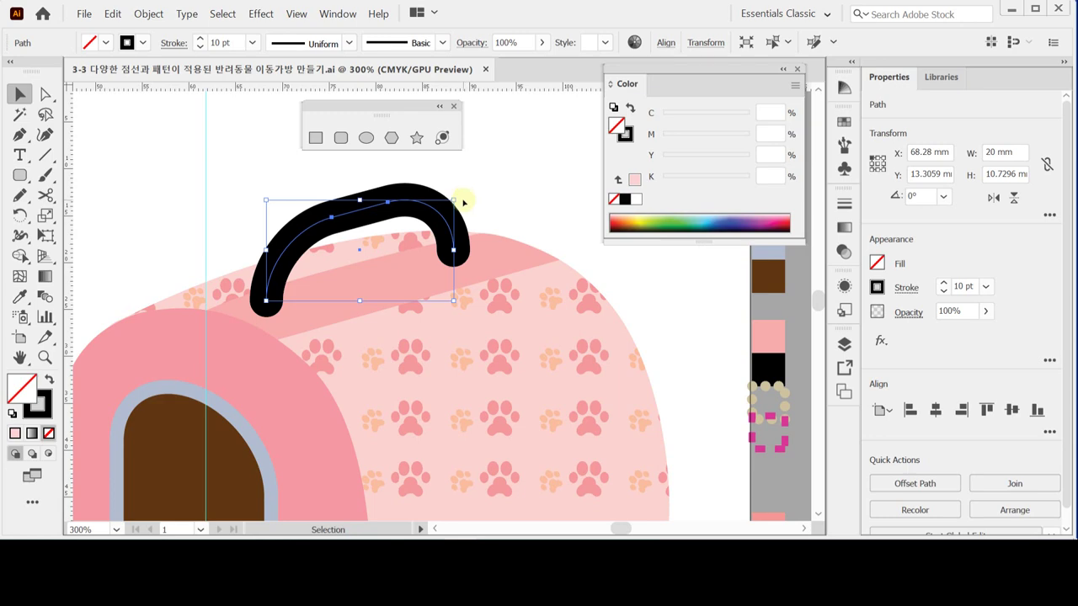
Try to convert the black handle's stroke into a filled shape with Outline Stroke, and undo the conversion.
{"action": "left_click", "coordinate": [143, 15]}
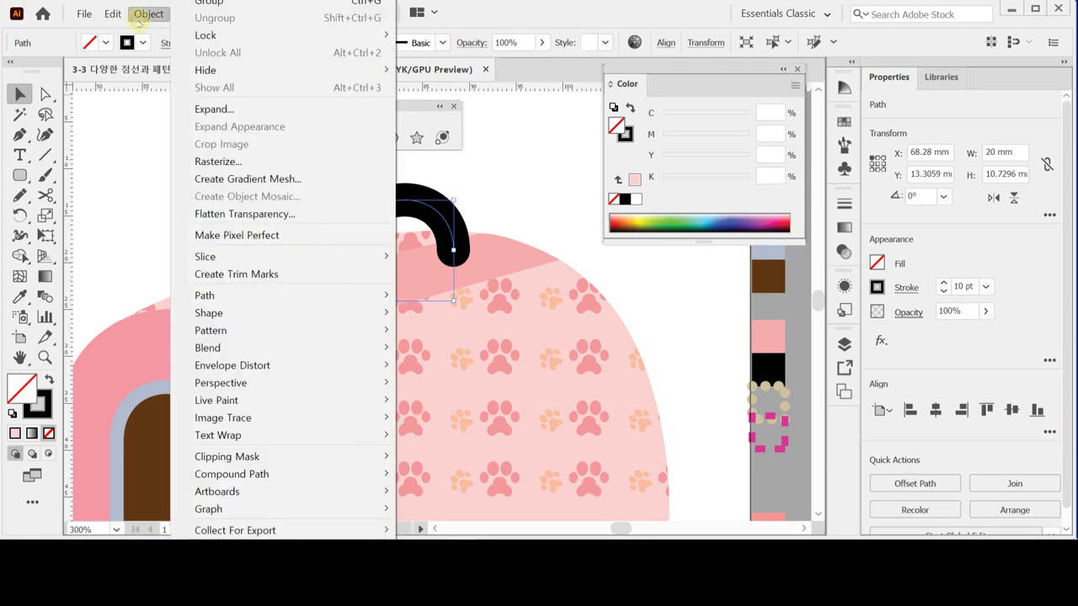
{"action": "mouse_move", "coordinate": [214, 295]}
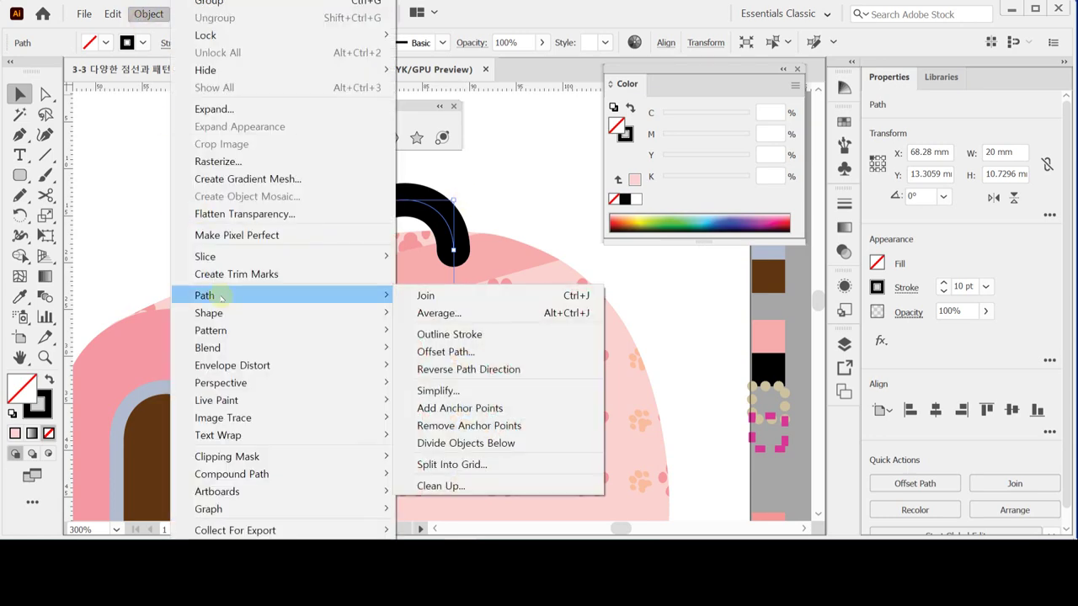
{"action": "left_click", "coordinate": [467, 336]}
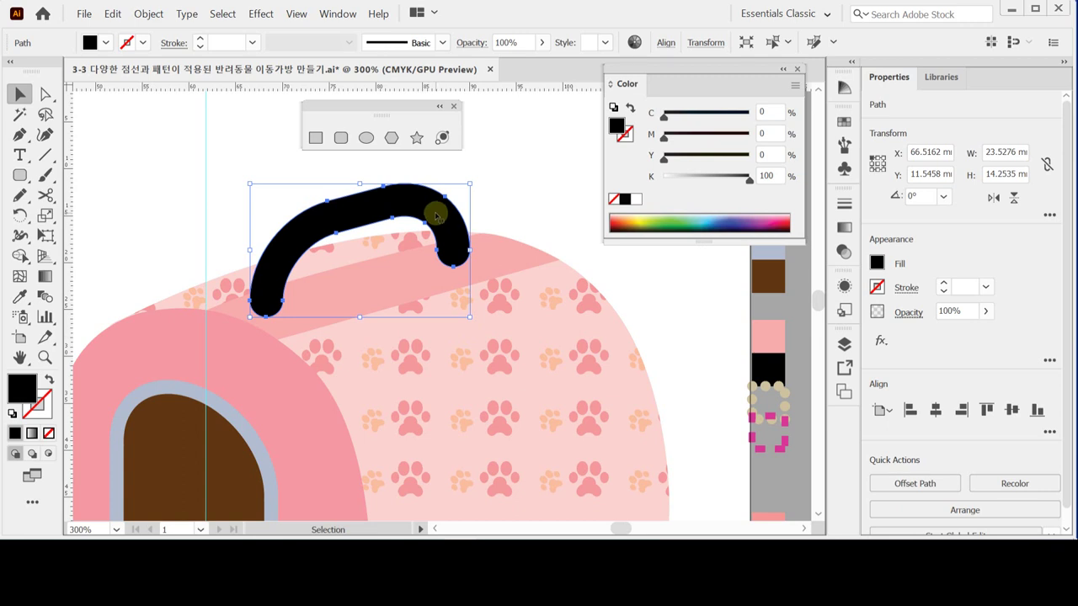
{"action": "key", "text": "a"}
{"action": "key", "text": "ctrl+z"}
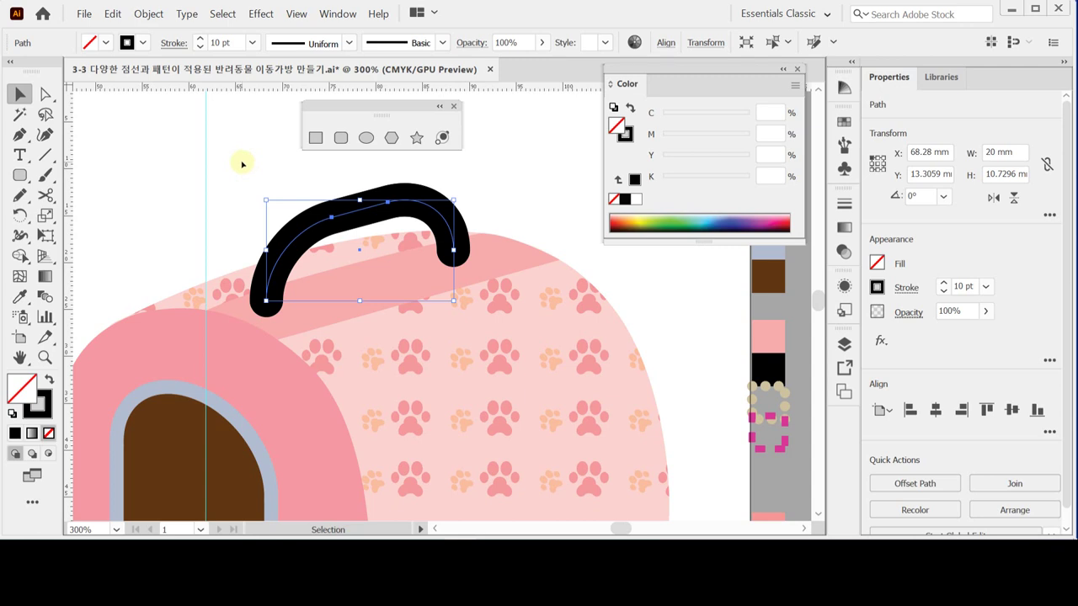
Color the stroke of the handle's front copy beige with C 20, M 20, Y 40, K 0.
{"action": "left_click", "coordinate": [625, 135]}
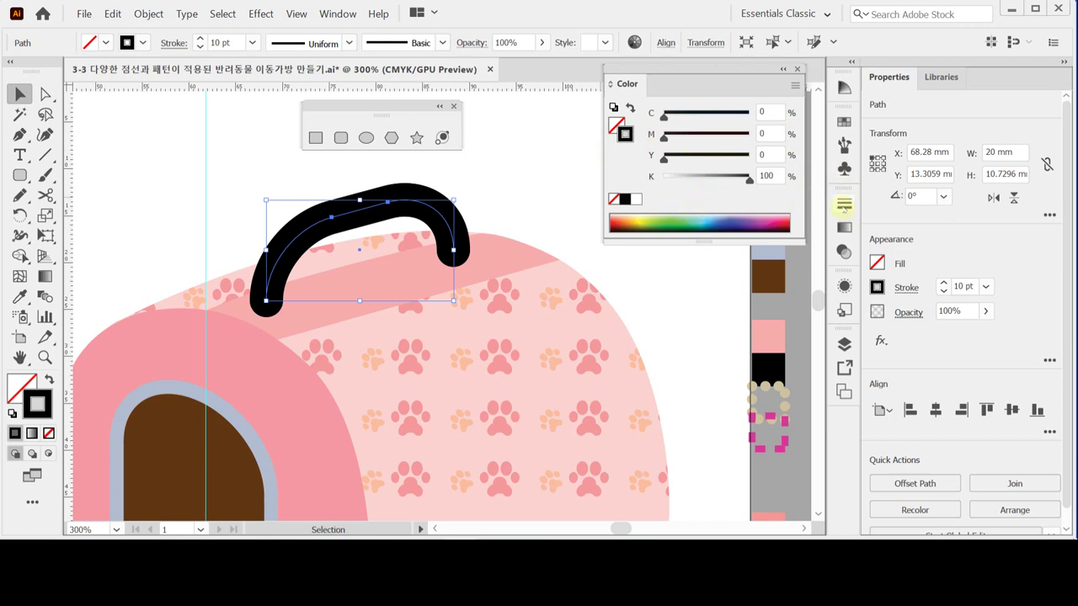
{"action": "left_click", "coordinate": [904, 288]}
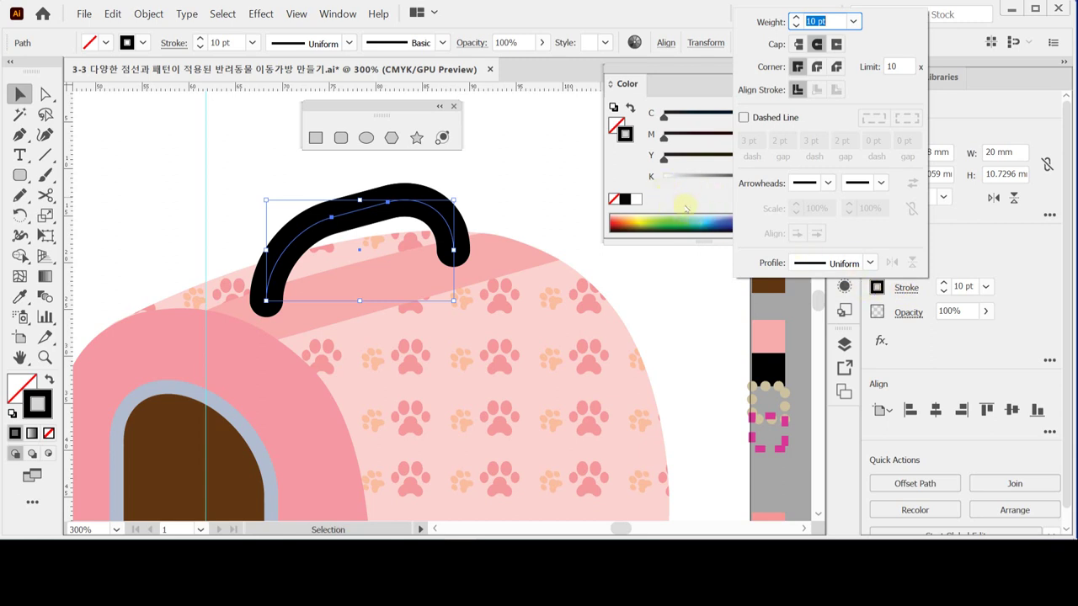
{"action": "left_click", "coordinate": [625, 138]}
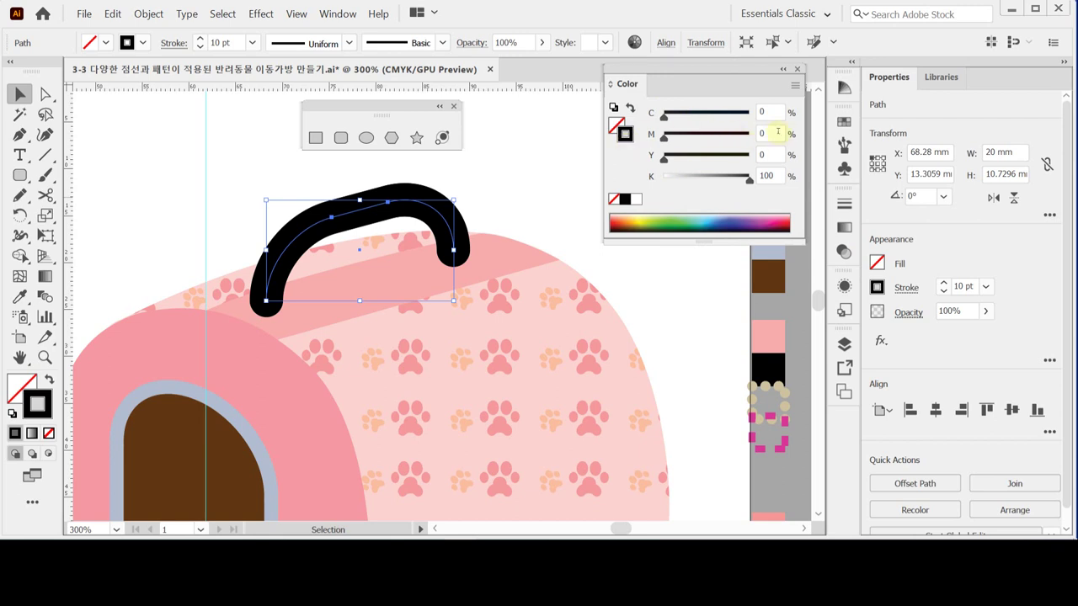
{"action": "double_click", "coordinate": [760, 112]}
{"action": "type", "text": "20"}
{"action": "double_click", "coordinate": [761, 134]}
{"action": "type", "text": "20"}
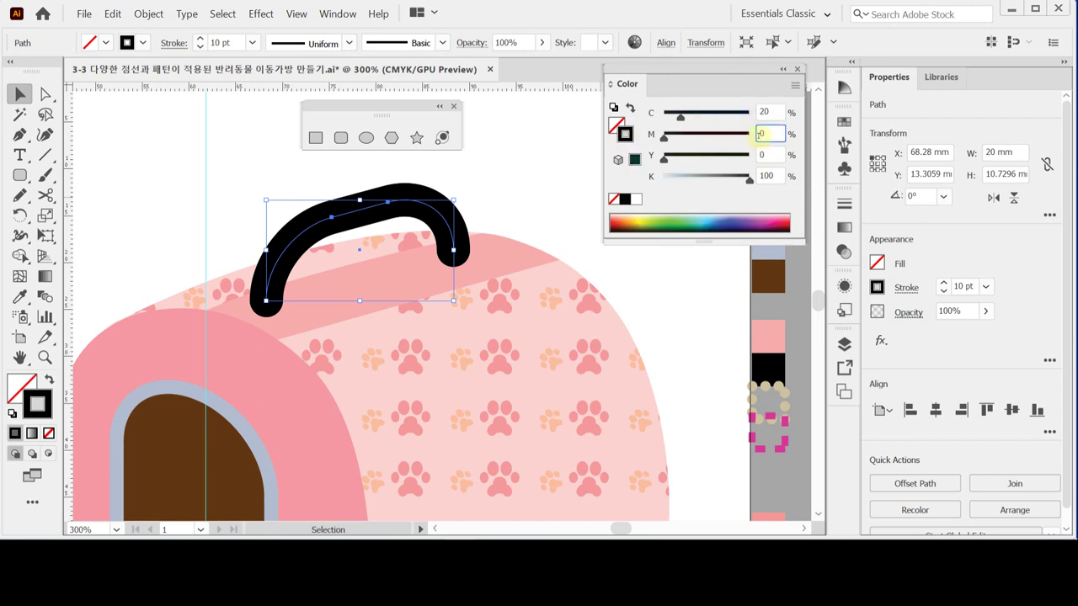
{"action": "double_click", "coordinate": [761, 155]}
{"action": "type", "text": "40"}
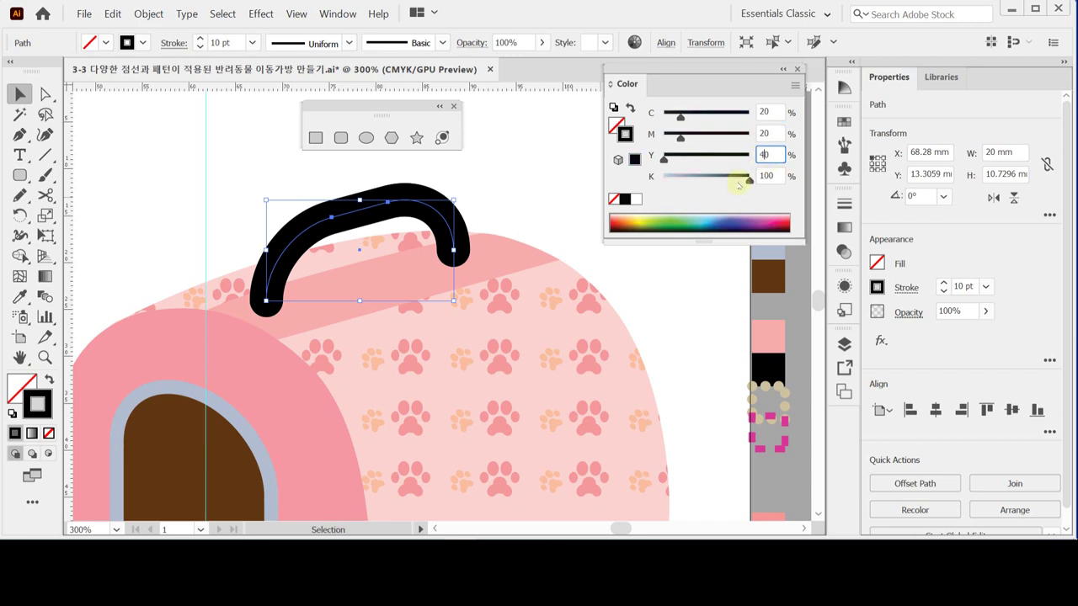
{"action": "left_click_drag", "start_coordinate": [749, 180], "coordinate": [650, 183]}
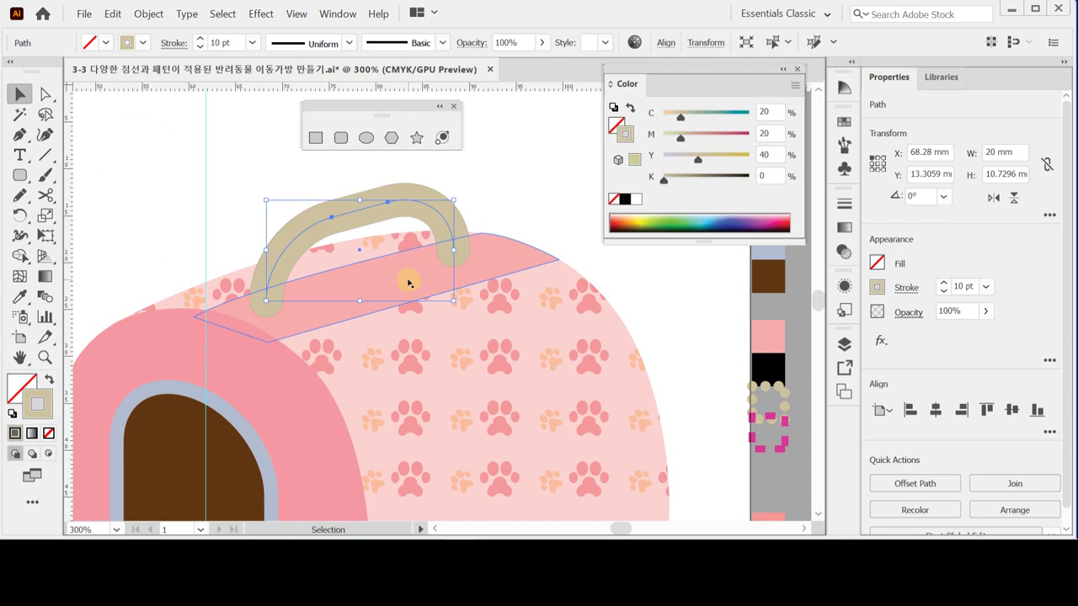
Set the beige handle line to a 3 pt weight with round caps and turn on Dashed Line.
{"action": "left_click", "coordinate": [906, 288]}
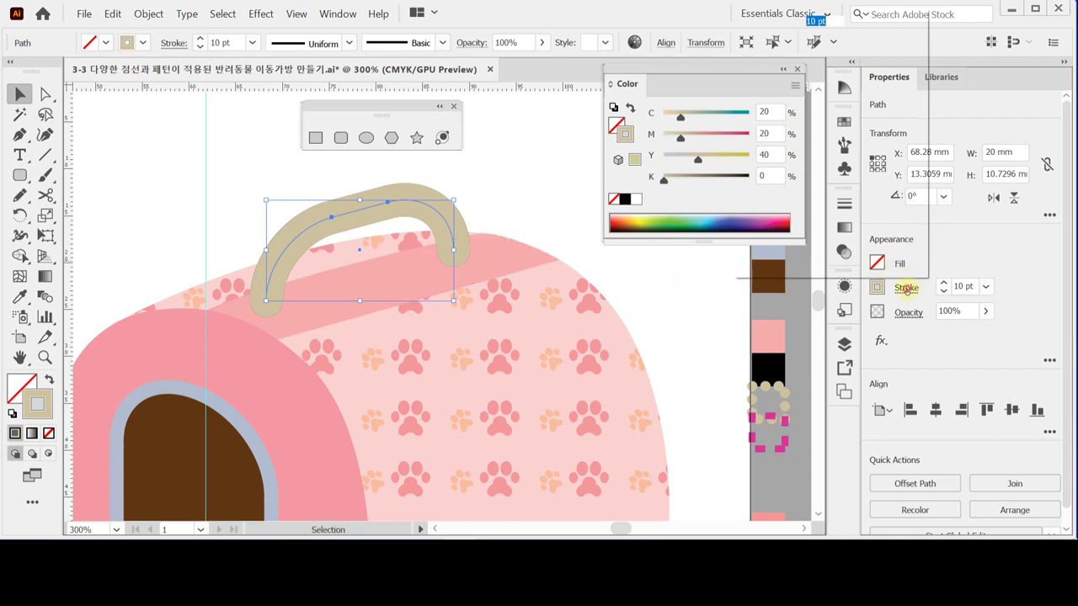
{"action": "left_click", "coordinate": [855, 22]}
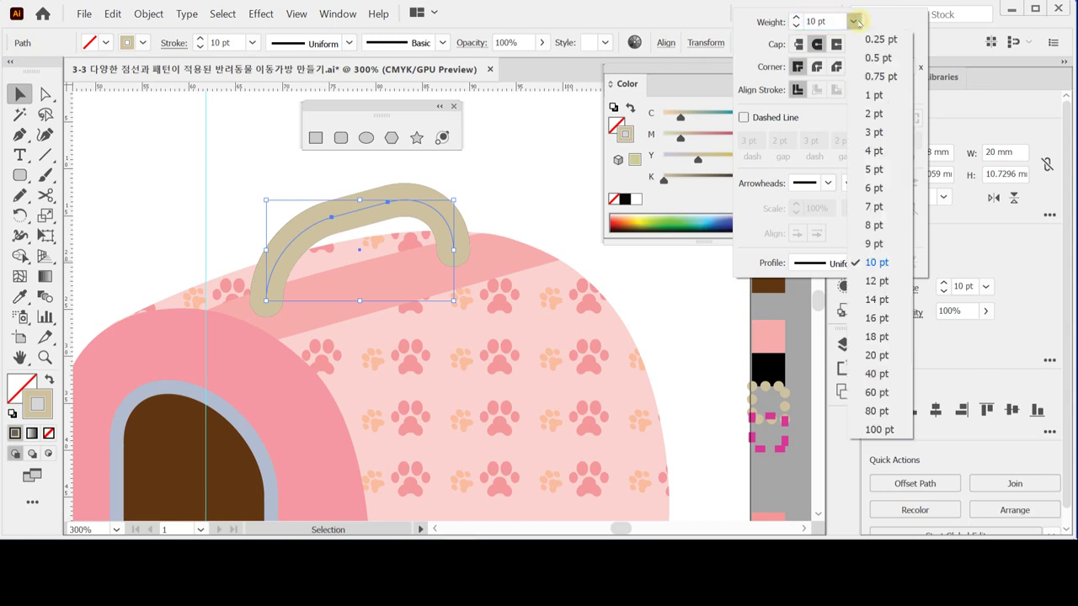
{"action": "left_click", "coordinate": [874, 132]}
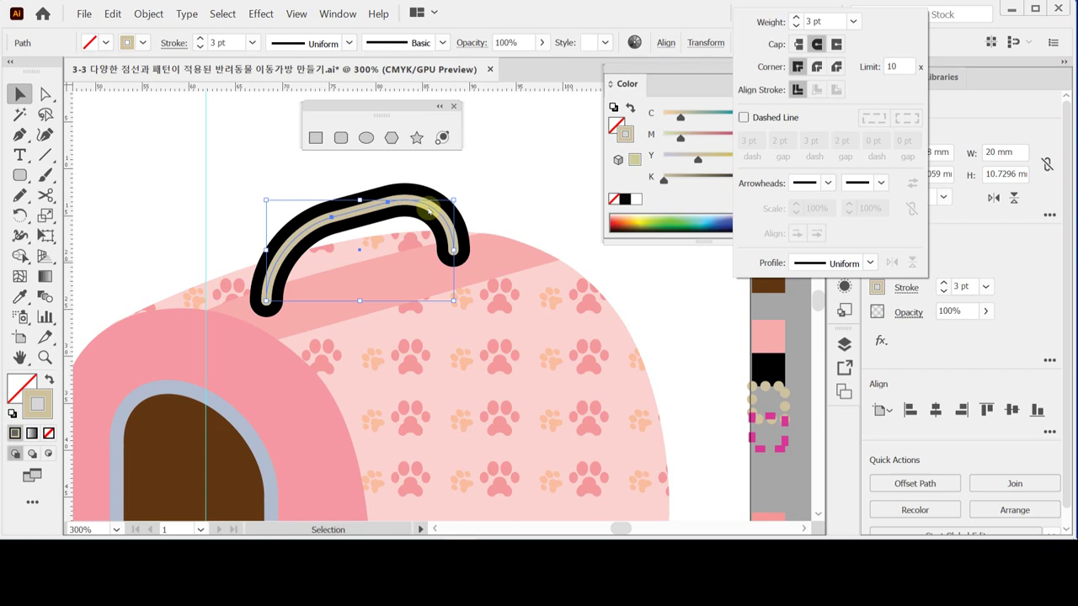
{"action": "left_click", "coordinate": [816, 45]}
{"action": "left_click", "coordinate": [747, 118]}
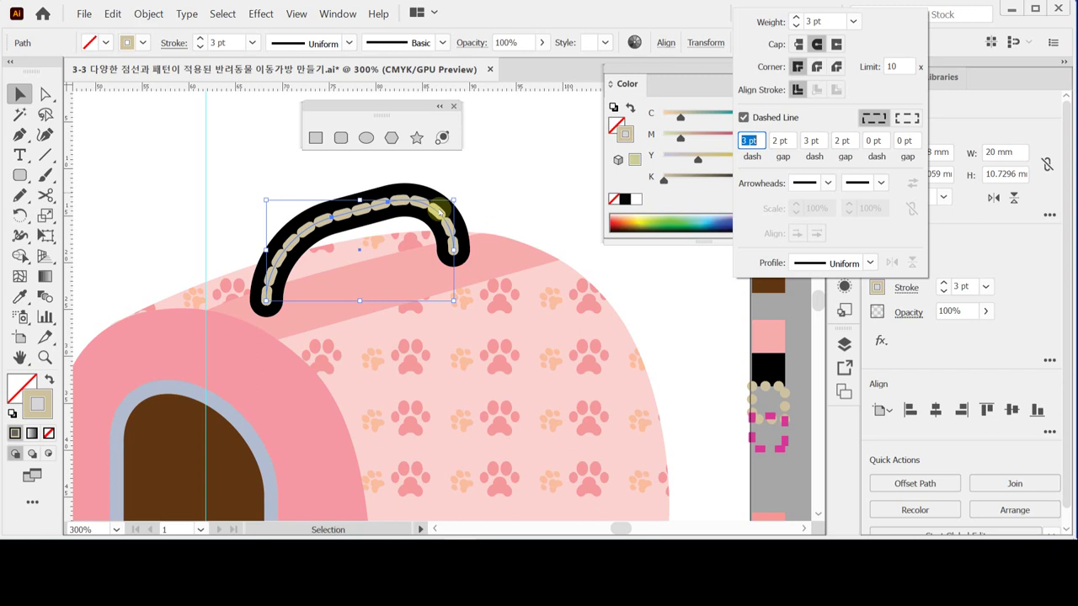
Make the beige handle line dotted with a 0 pt dash and 4 pt gap, clear the remaining dash values and deselect it.
{"action": "type", "text": "0"}
{"action": "left_click", "coordinate": [774, 141]}
{"action": "type", "text": "4"}
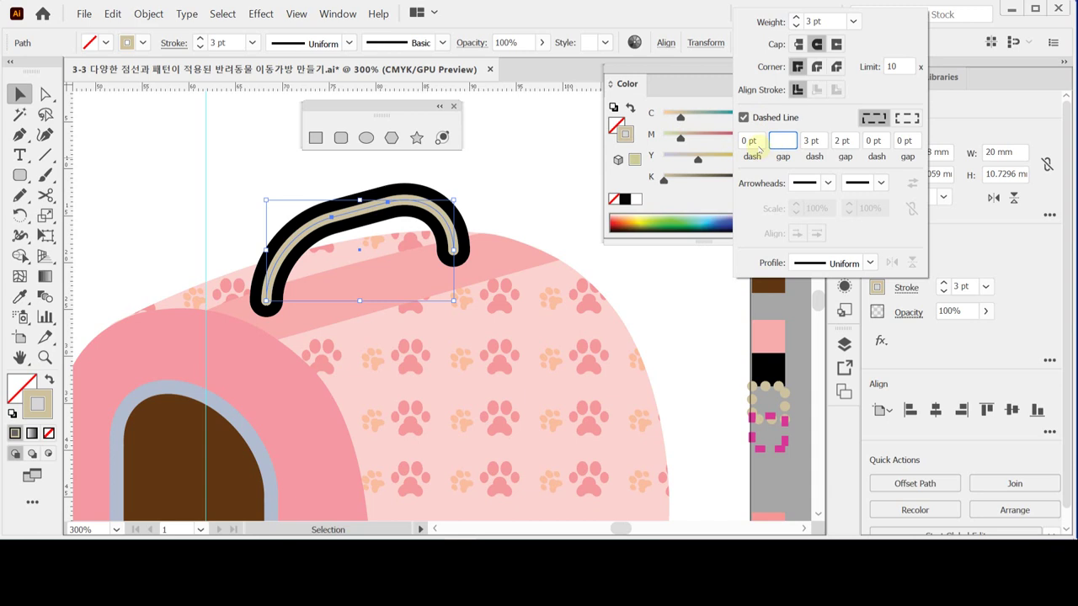
{"action": "key", "text": "Tab"}
{"action": "key", "text": "BackSpace"}
{"action": "key", "text": "Tab"}
{"action": "key", "text": "BackSpace"}
{"action": "key", "text": "Tab"}
{"action": "key", "text": "BackSpace"}
{"action": "key", "text": "Tab"}
{"action": "key", "text": "BackSpace"}
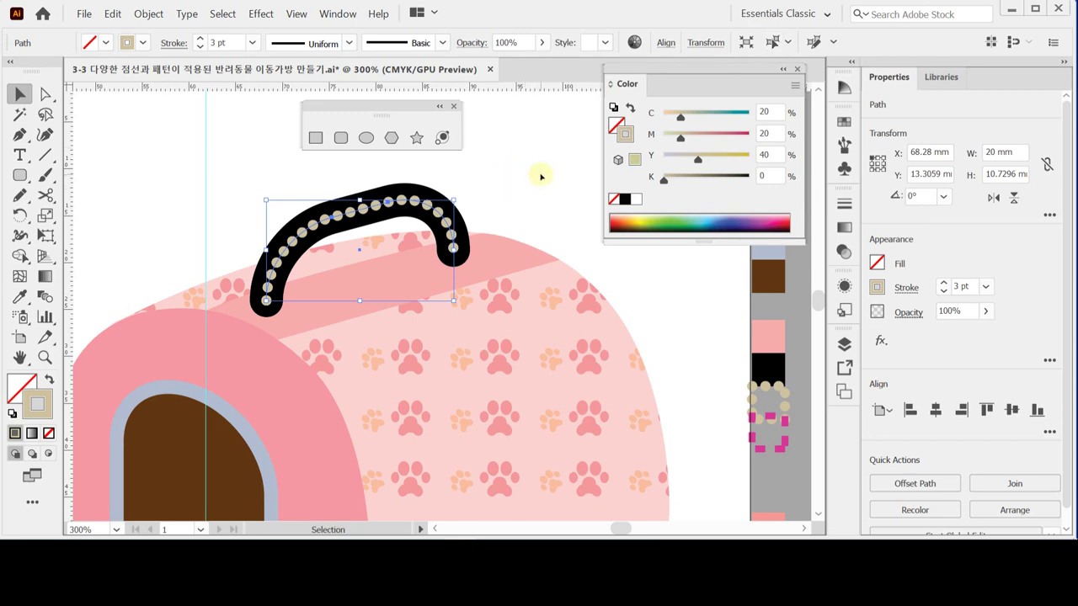
{"action": "left_click", "coordinate": [538, 179]}
Draw a vertical line about 34 mm long on the pink front panel, just left of the window frame, using the Line Segment tool.
{"action": "left_click_drag", "start_coordinate": [415, 408], "coordinate": [477, 260]}
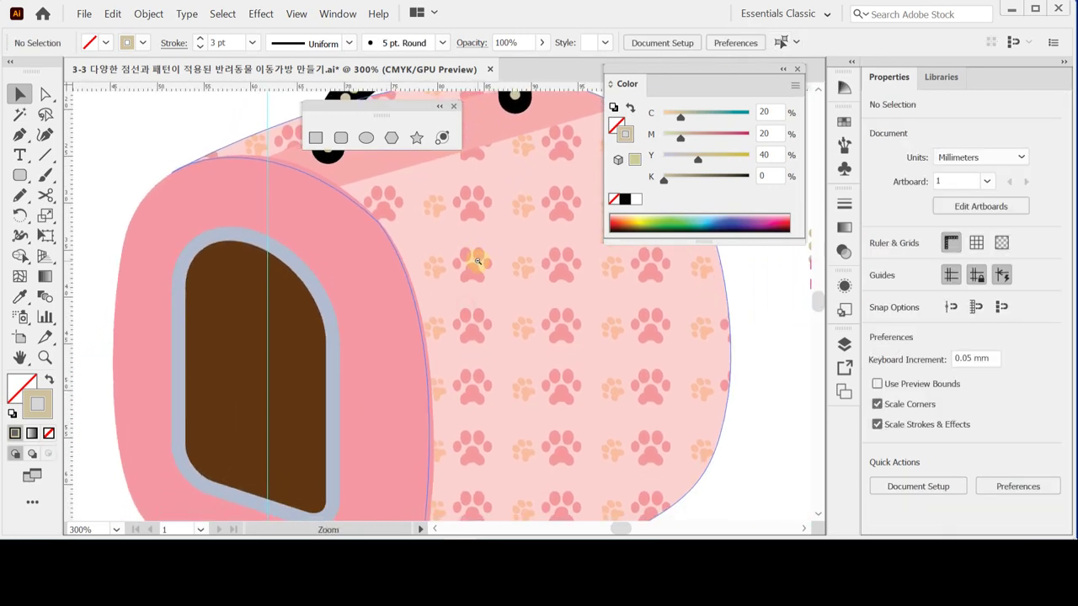
{"action": "key", "text": "ctrl+minus"}
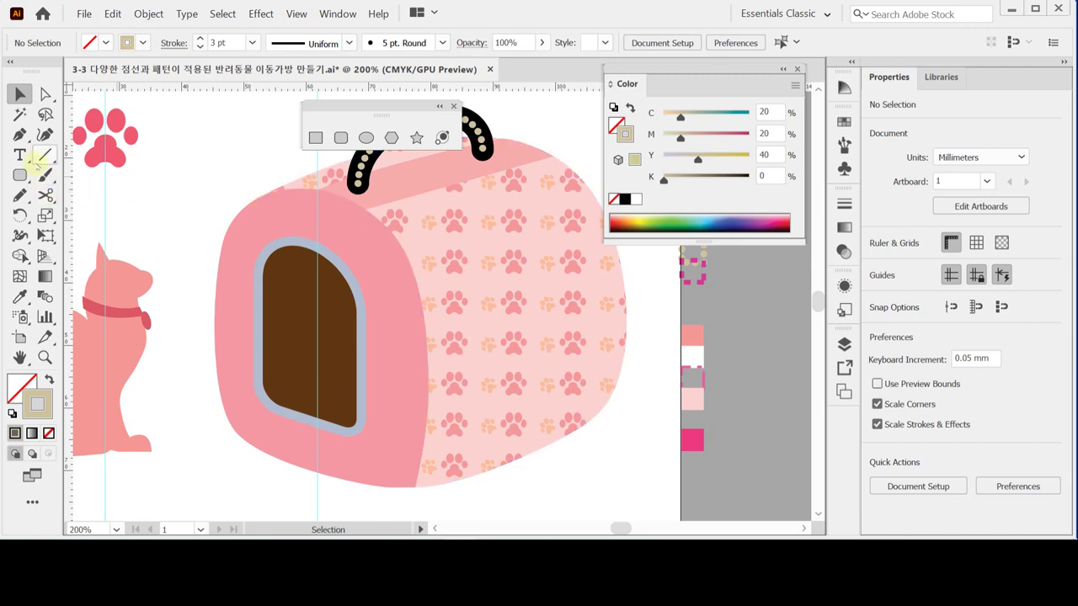
{"action": "left_click", "coordinate": [46, 154]}
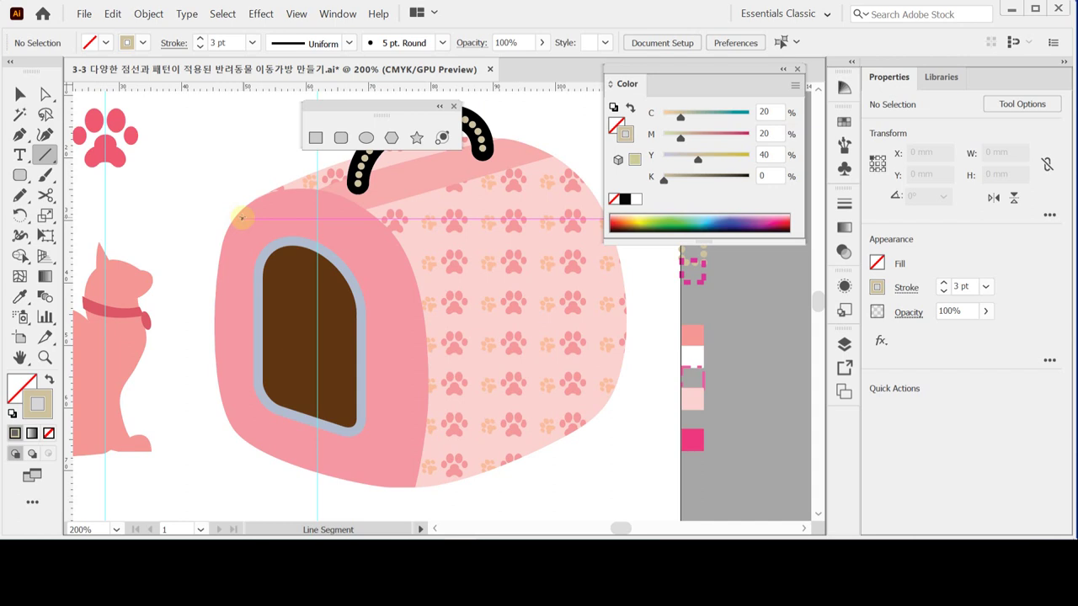
{"action": "left_click_drag", "start_coordinate": [236, 217], "coordinate": [234, 429]}
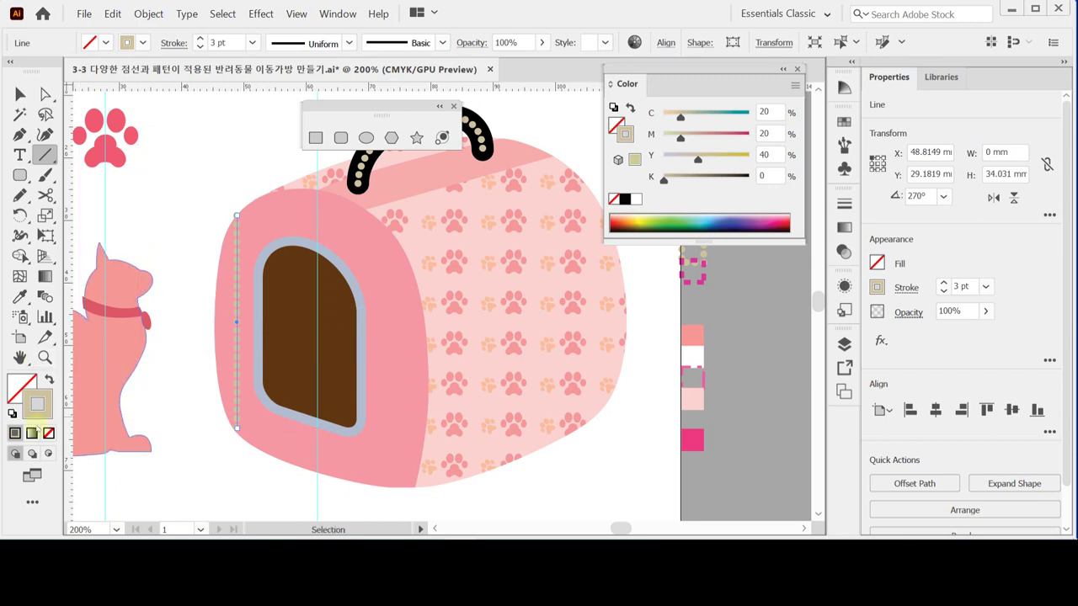
Reset the vertical line to the default appearance, remove its fill and color its stroke magenta with C 10, M 90, Y 0, K 0.
{"action": "left_click", "coordinate": [12, 414]}
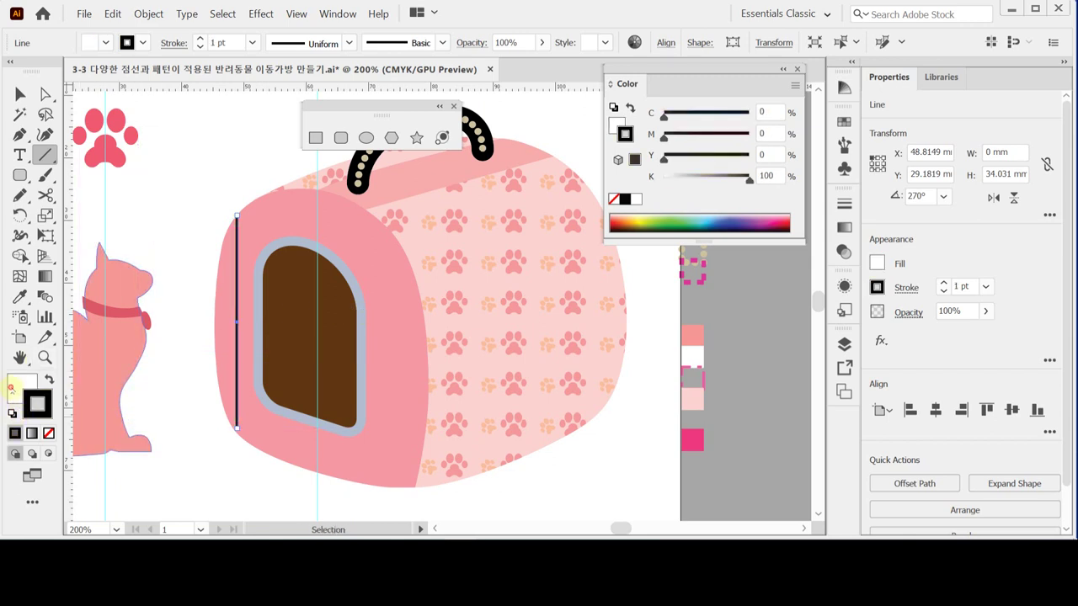
{"action": "left_click", "coordinate": [48, 434]}
{"action": "left_click", "coordinate": [37, 406]}
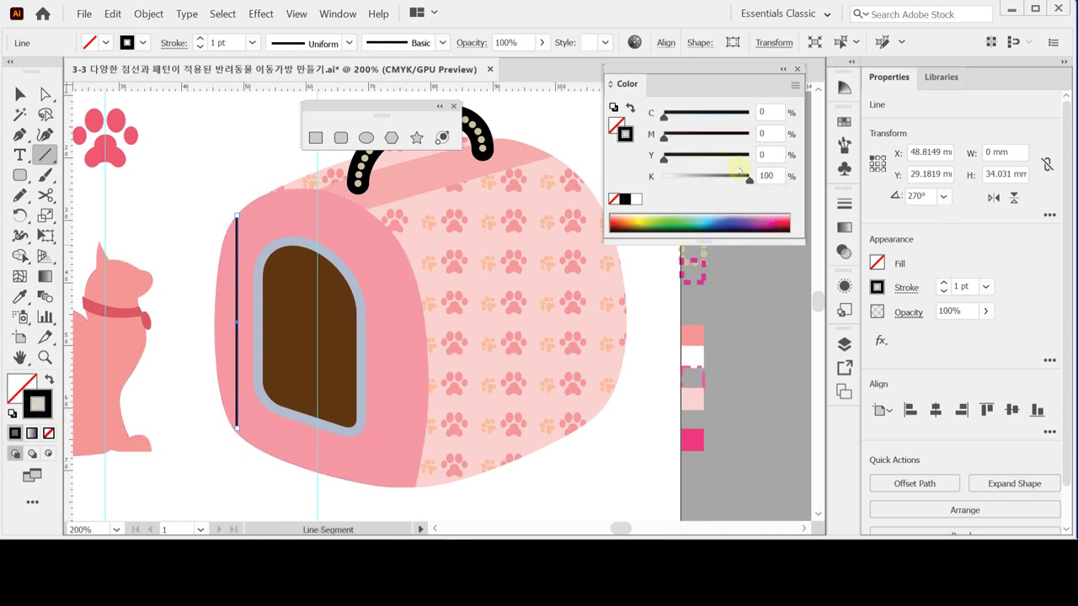
{"action": "left_click", "coordinate": [761, 112]}
{"action": "type", "text": "10"}
{"action": "key", "text": "Return"}
{"action": "left_click", "coordinate": [763, 134]}
{"action": "type", "text": "90"}
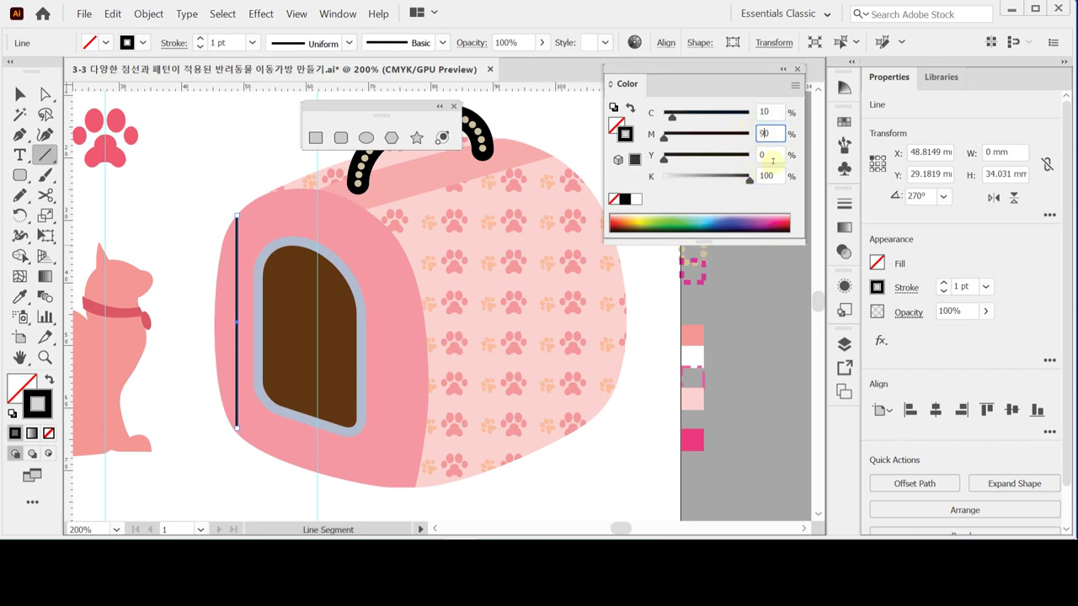
{"action": "left_click_drag", "start_coordinate": [749, 184], "coordinate": [664, 180]}
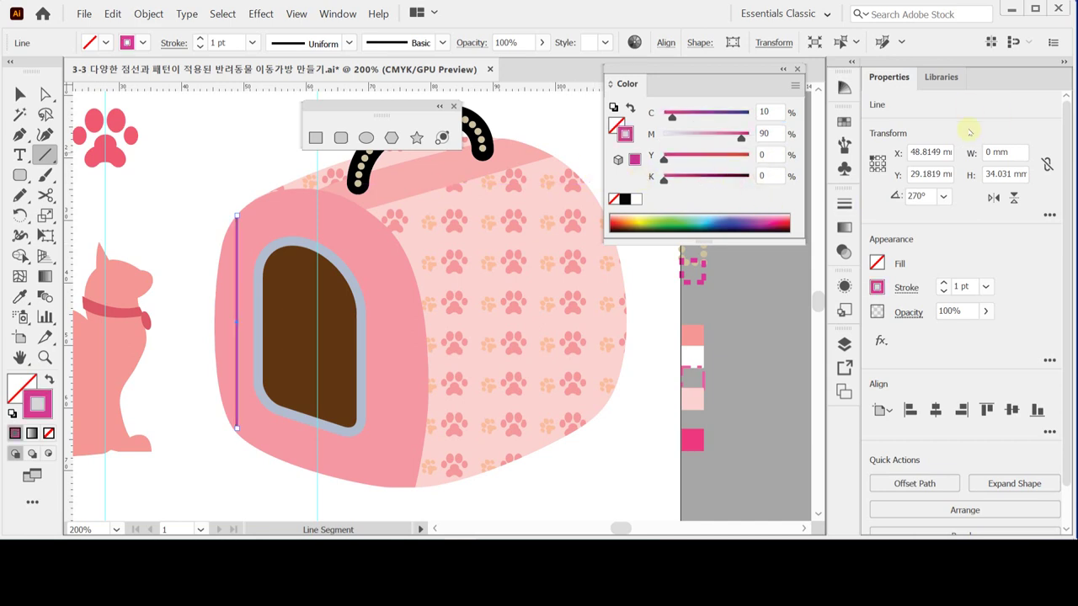
Set the magenta line's weight to 2 pt and make it dashed with a 3 pt dash and an empty gap value.
{"action": "left_click", "coordinate": [907, 288]}
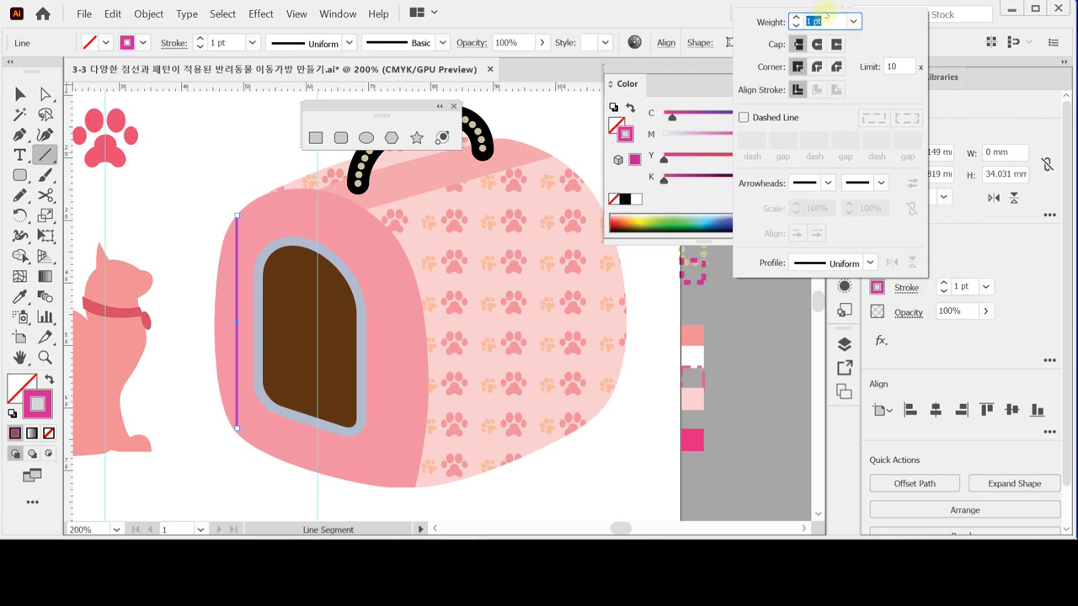
{"action": "left_click", "coordinate": [795, 19]}
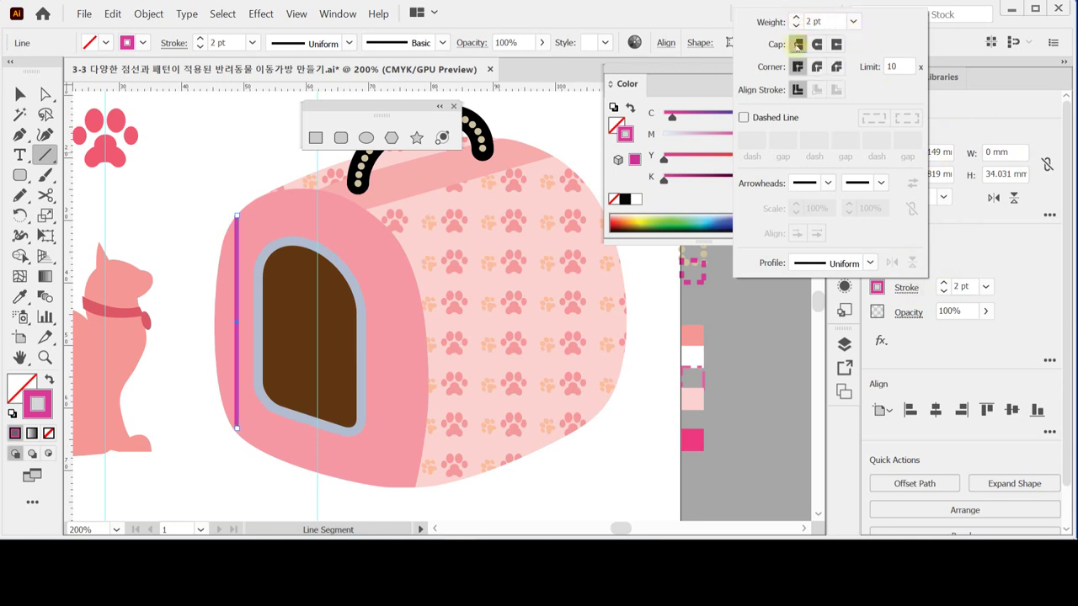
{"action": "left_click", "coordinate": [744, 117]}
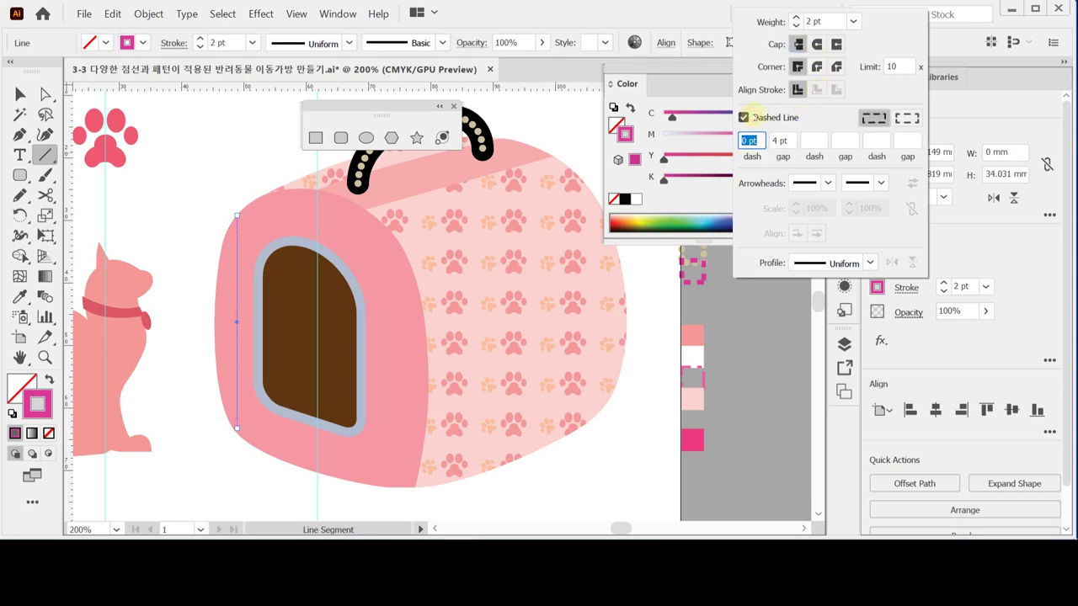
{"action": "type", "text": "3"}
{"action": "key", "text": "Tab"}
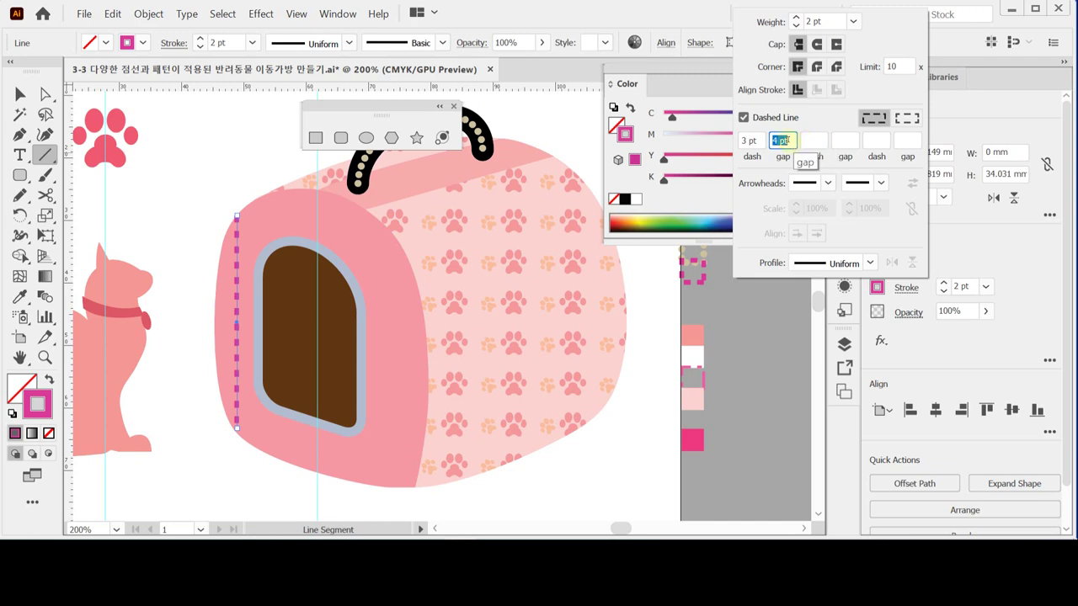
{"action": "key", "text": "BackSpace"}
{"action": "key", "text": "Tab"}
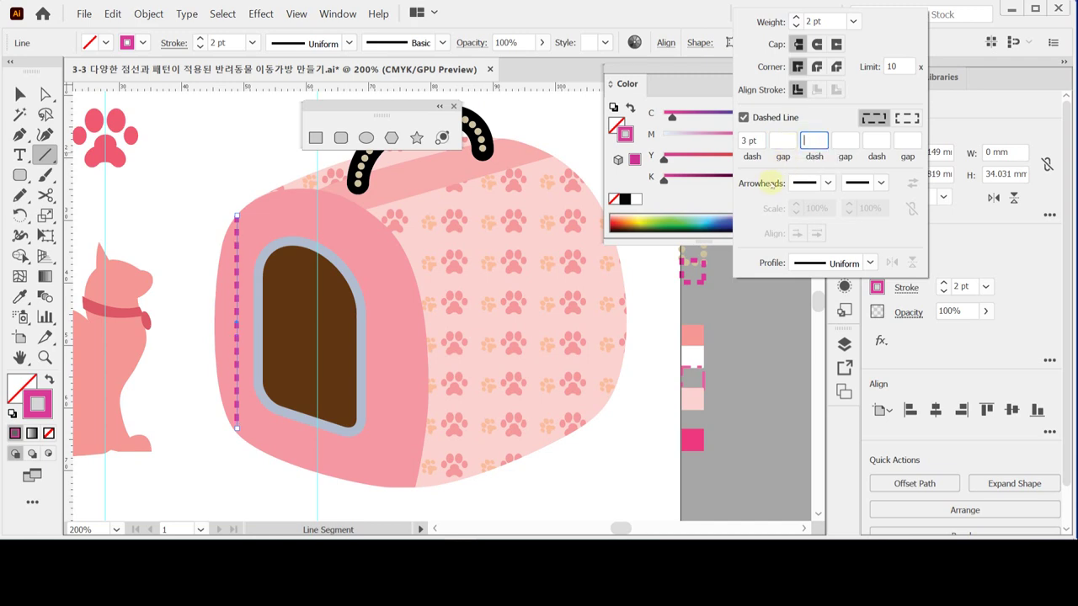
{"action": "left_click", "coordinate": [199, 209]}
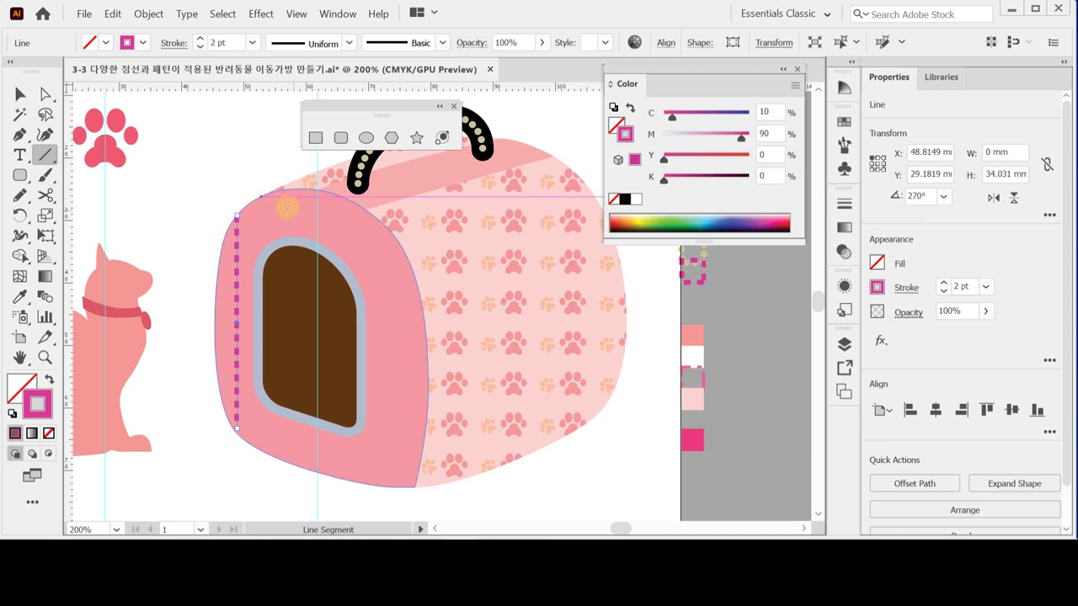
Draw four more vertical magenta dashed lines across the front panel, the middle stripe about 45 mm and the rightmost about 39 mm long.
{"action": "left_click_drag", "start_coordinate": [280, 192], "coordinate": [277, 457]}
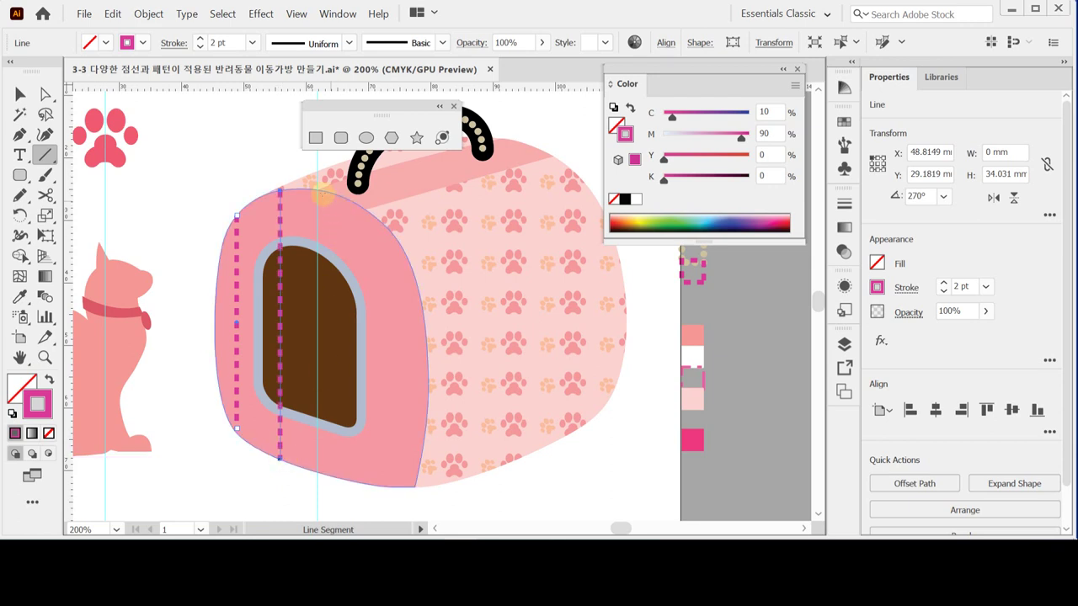
{"action": "left_click_drag", "start_coordinate": [321, 336], "coordinate": [318, 474]}
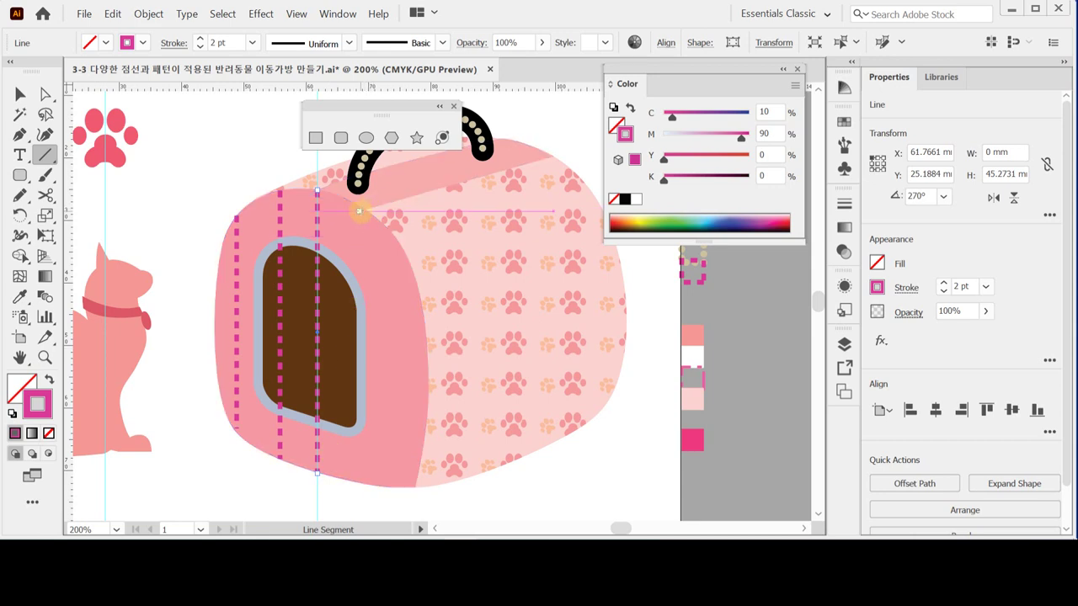
{"action": "left_click_drag", "start_coordinate": [364, 204], "coordinate": [360, 482]}
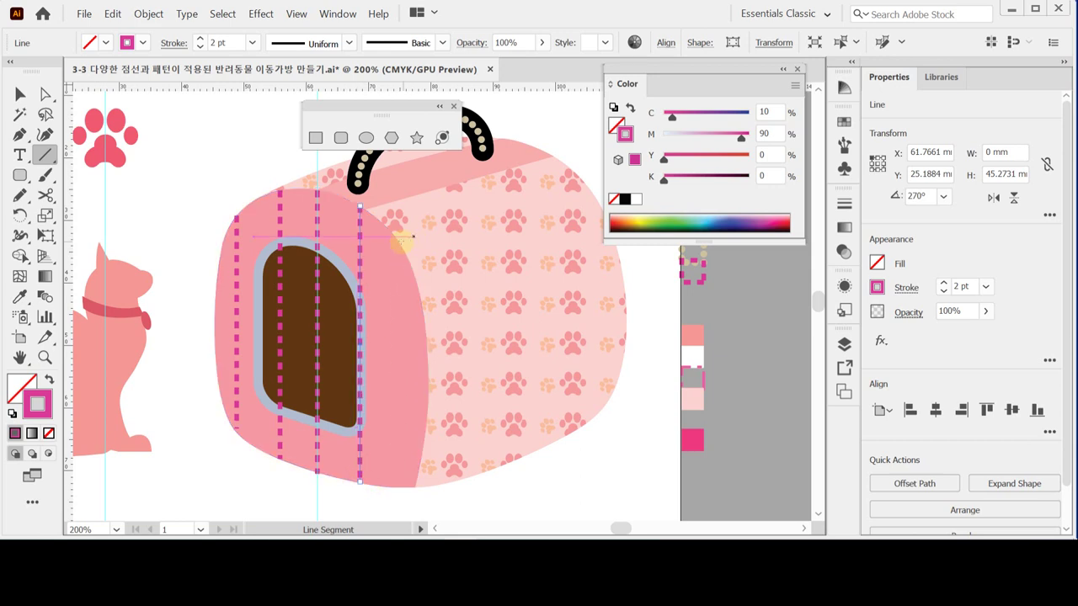
{"action": "left_click_drag", "start_coordinate": [401, 244], "coordinate": [398, 487]}
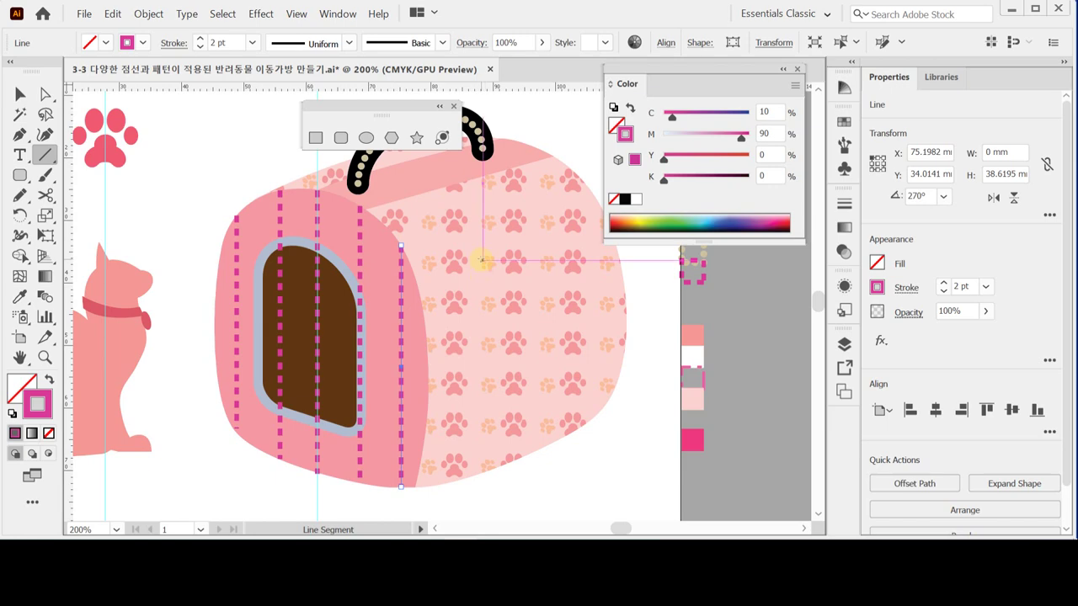
Select all five magenta dashed lines, space them evenly with Horizontal Distribute Center, and deselect them.
{"action": "left_click", "coordinate": [20, 93]}
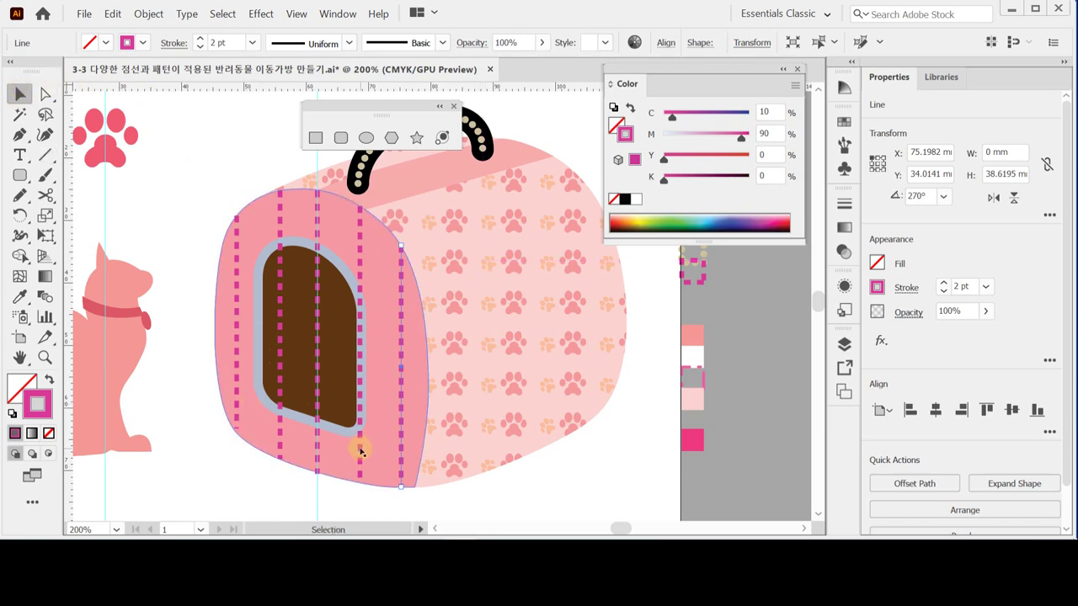
{"action": "left_click", "coordinate": [360, 244], "text": "shift"}
{"action": "left_click", "coordinate": [317, 219], "text": "shift"}
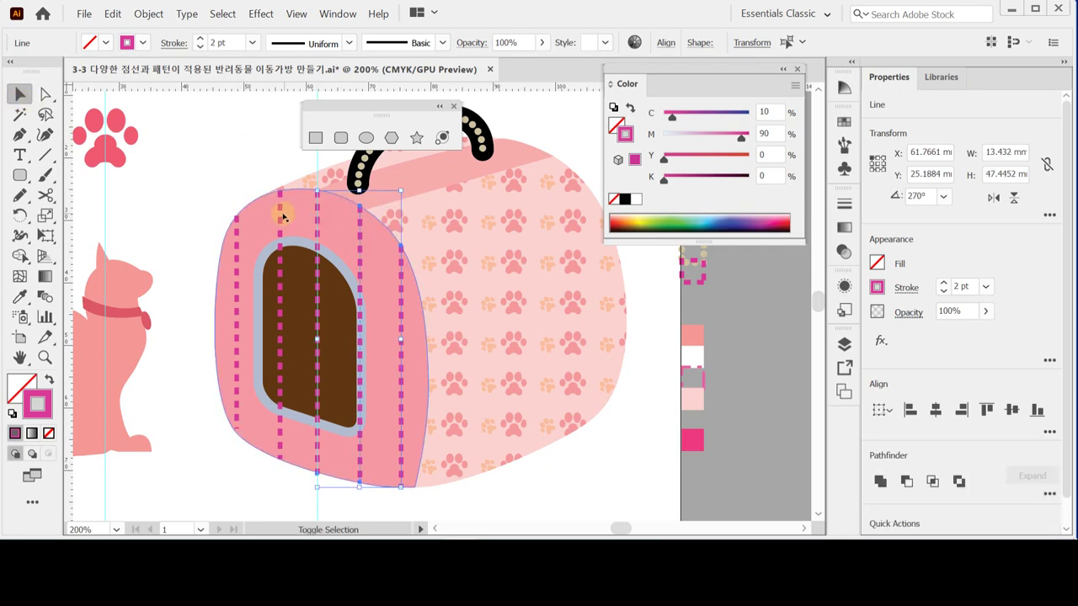
{"action": "left_click", "coordinate": [280, 214], "text": "shift"}
{"action": "left_click", "coordinate": [236, 234], "text": "shift"}
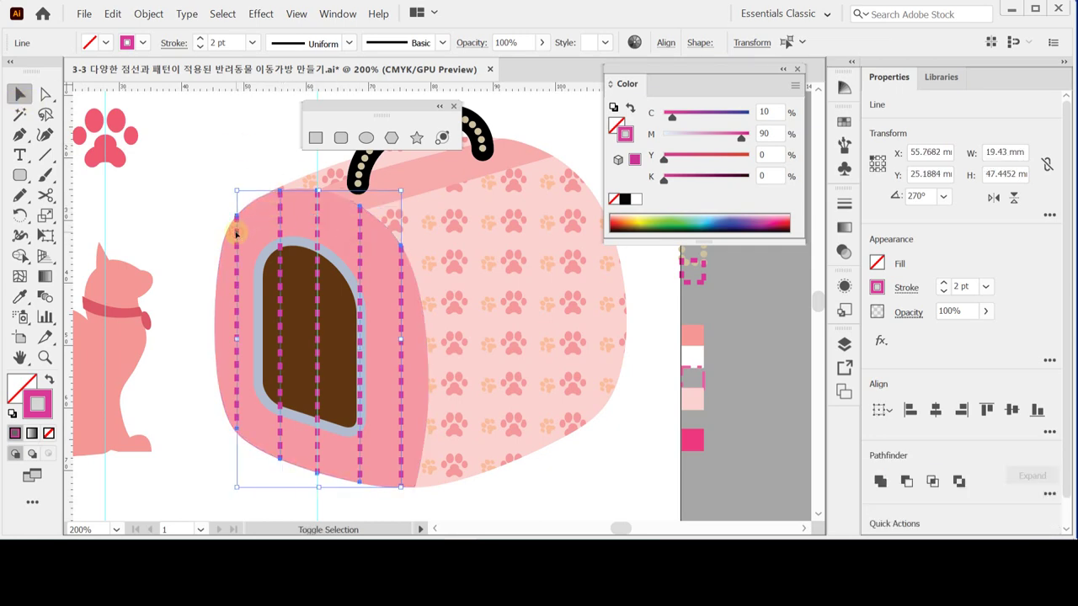
{"action": "left_click_drag", "start_coordinate": [404, 319], "coordinate": [384, 313]}
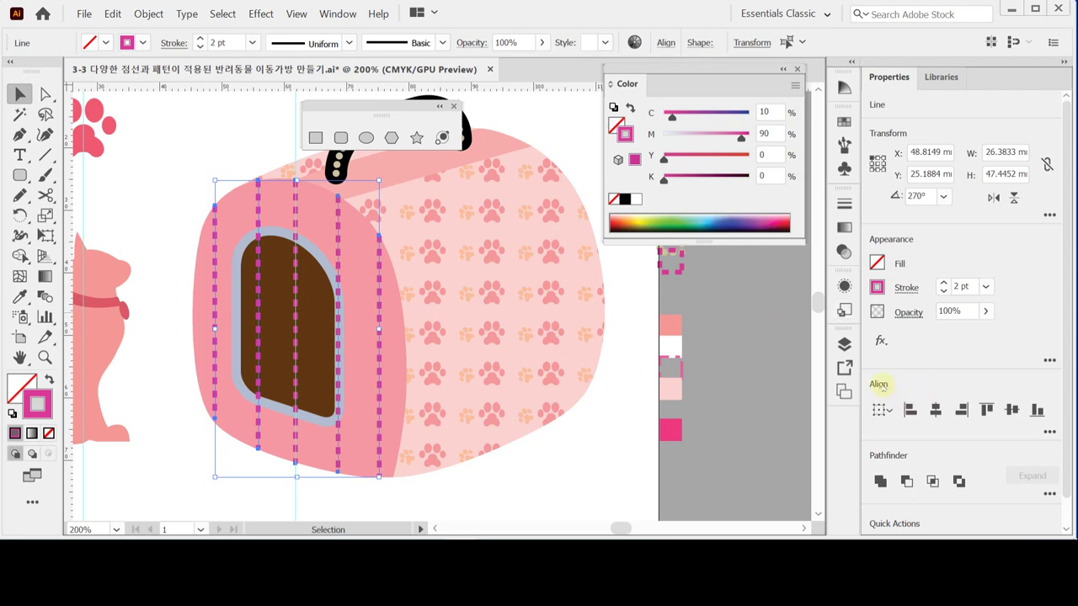
{"action": "left_click", "coordinate": [1050, 432]}
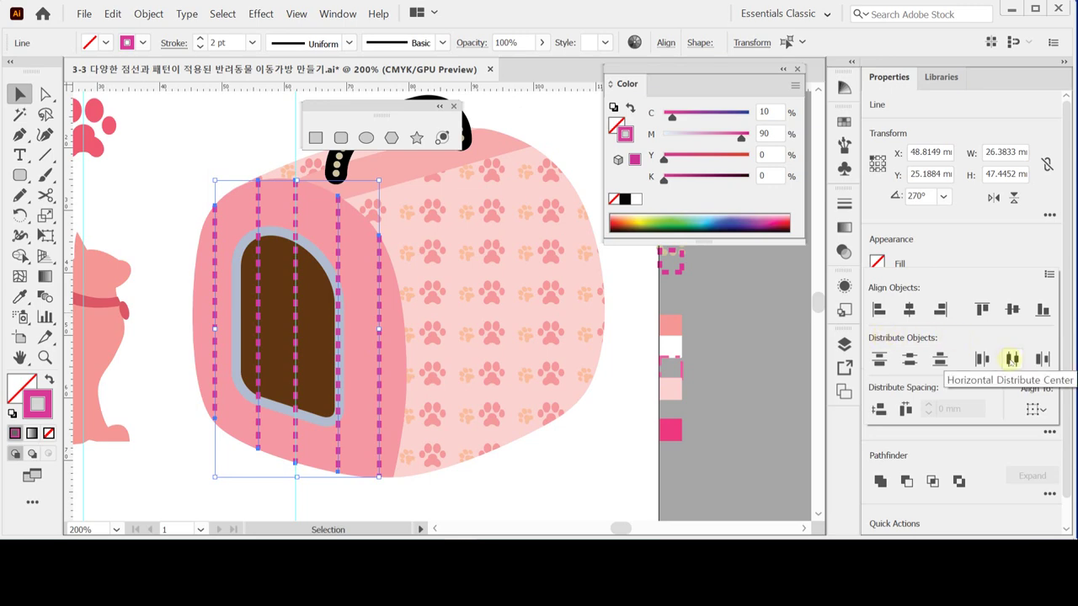
{"action": "left_click", "coordinate": [1012, 361]}
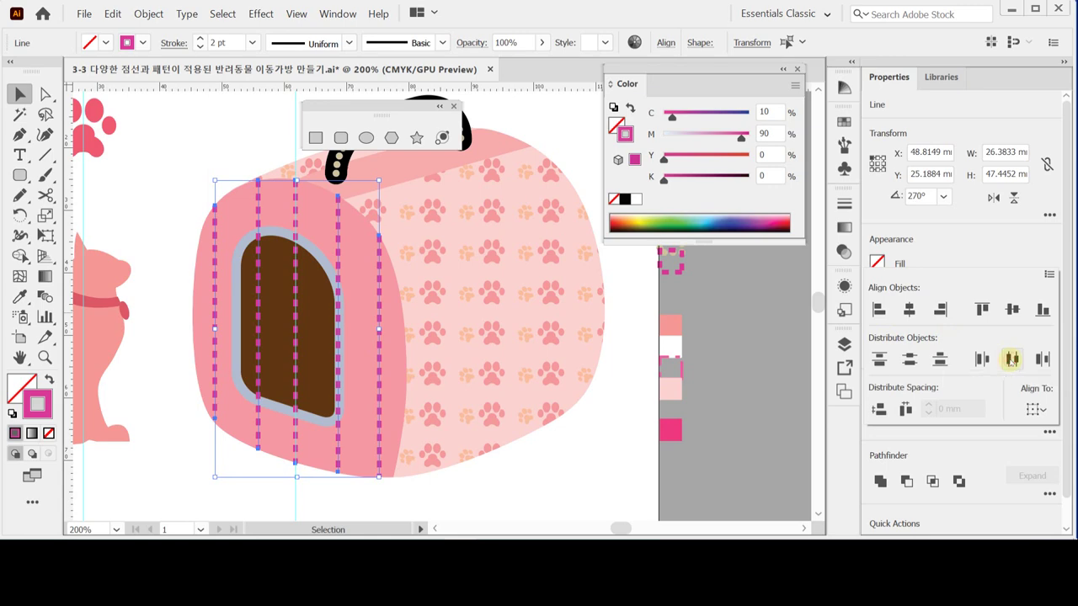
{"action": "left_click", "coordinate": [1012, 360]}
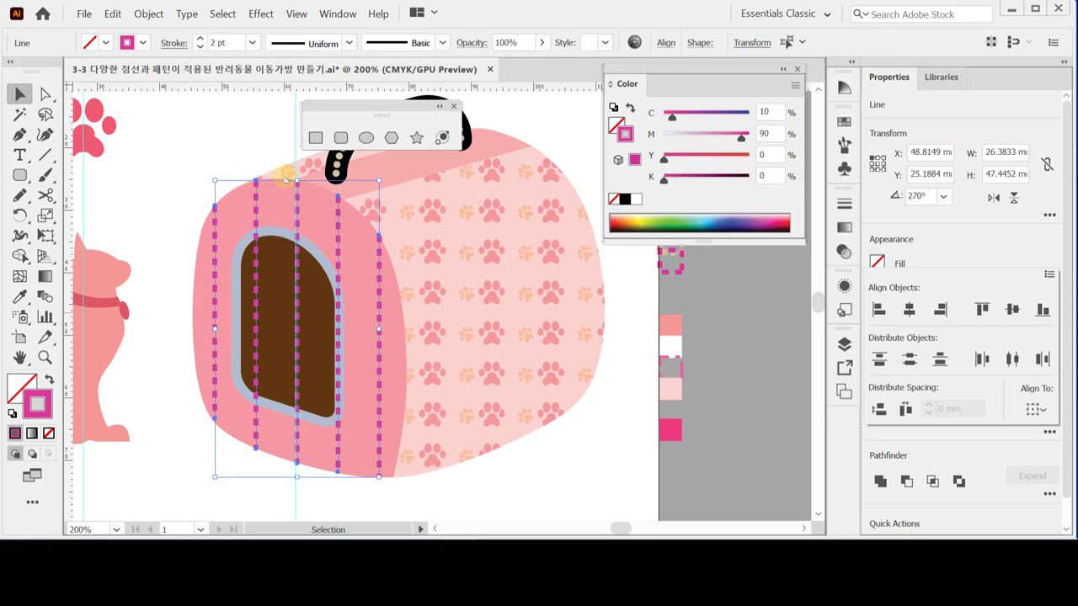
{"action": "left_click", "coordinate": [218, 152]}
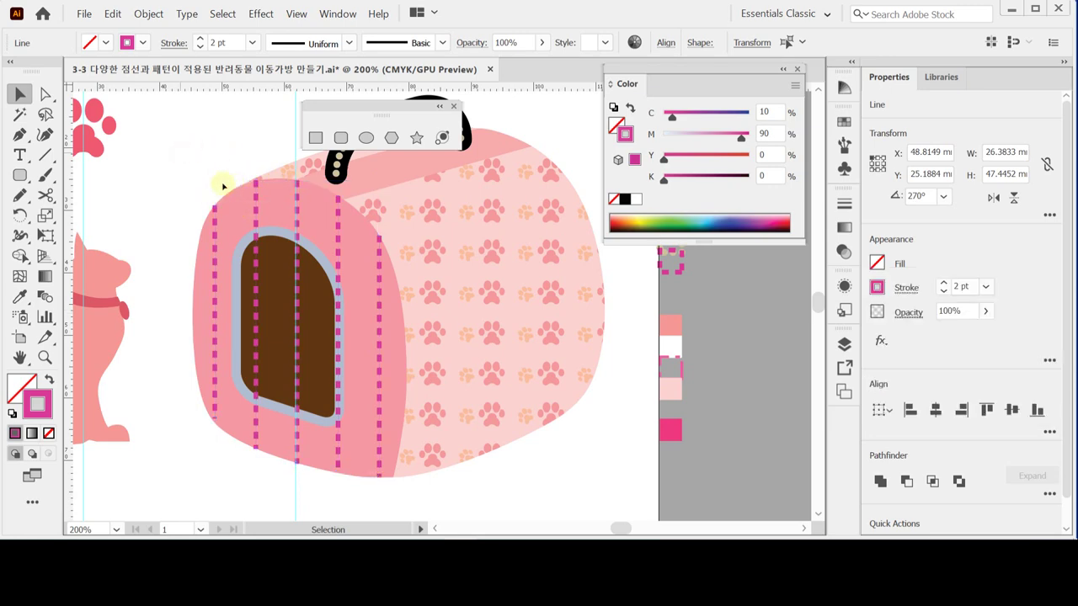
Adjust the top end of the rightmost dashed line and both ends of the leftmost one to fit the front panel's outline, and save the file.
{"action": "left_click", "coordinate": [45, 154]}
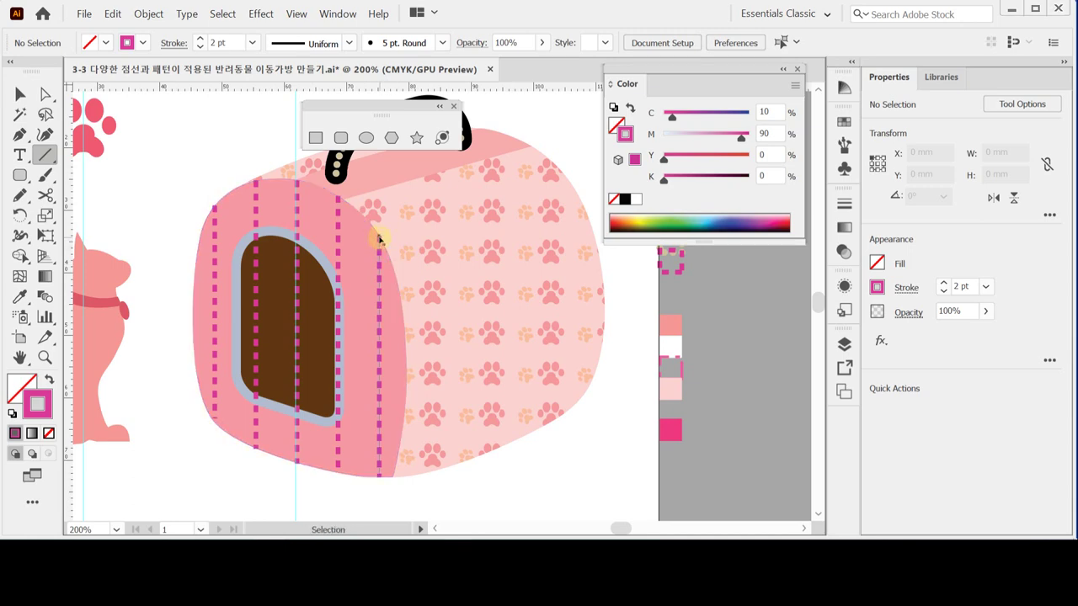
{"action": "left_click", "coordinate": [379, 238], "text": "ctrl"}
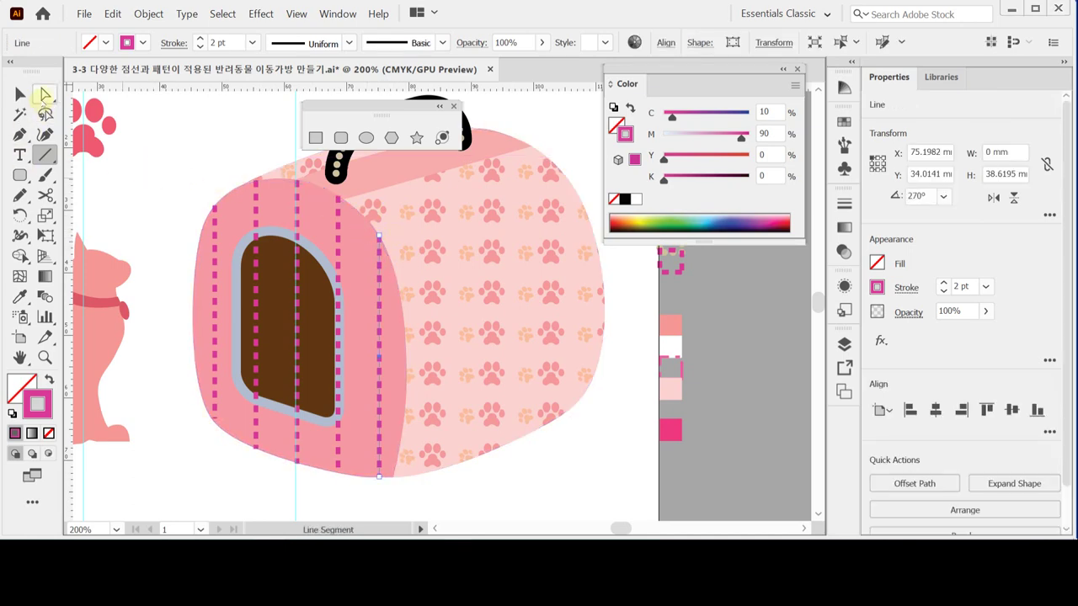
{"action": "left_click", "coordinate": [46, 94]}
{"action": "left_click", "coordinate": [378, 239]}
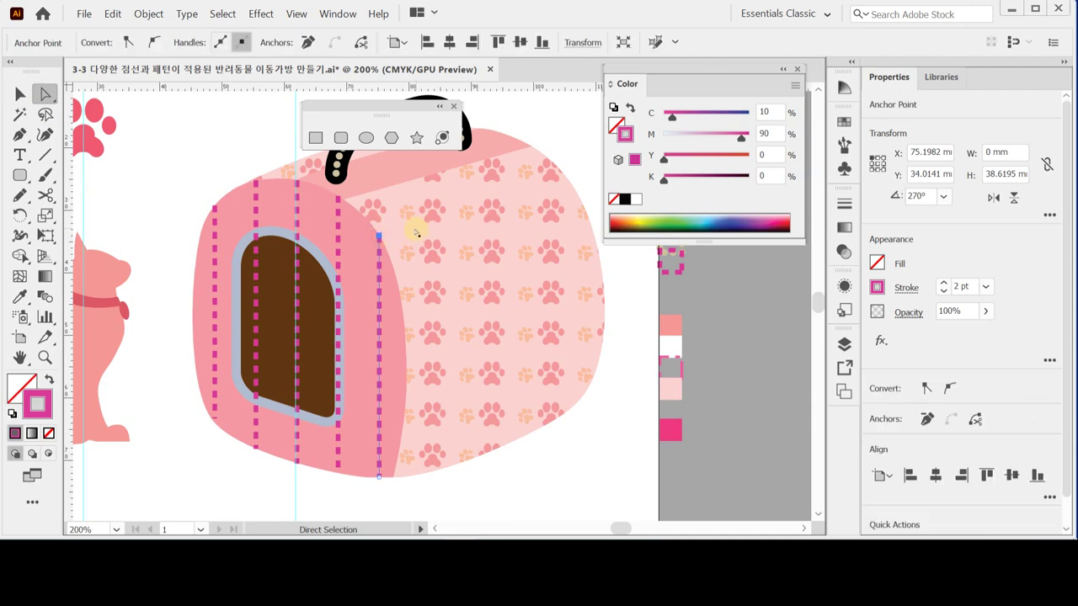
{"action": "left_click", "coordinate": [213, 174]}
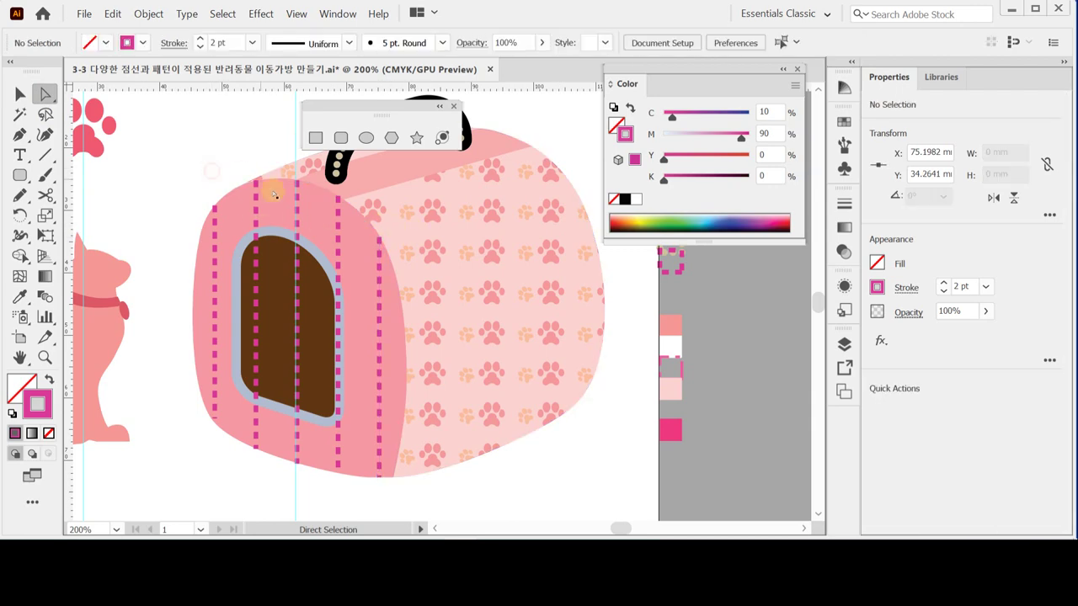
{"action": "left_click", "coordinate": [214, 207]}
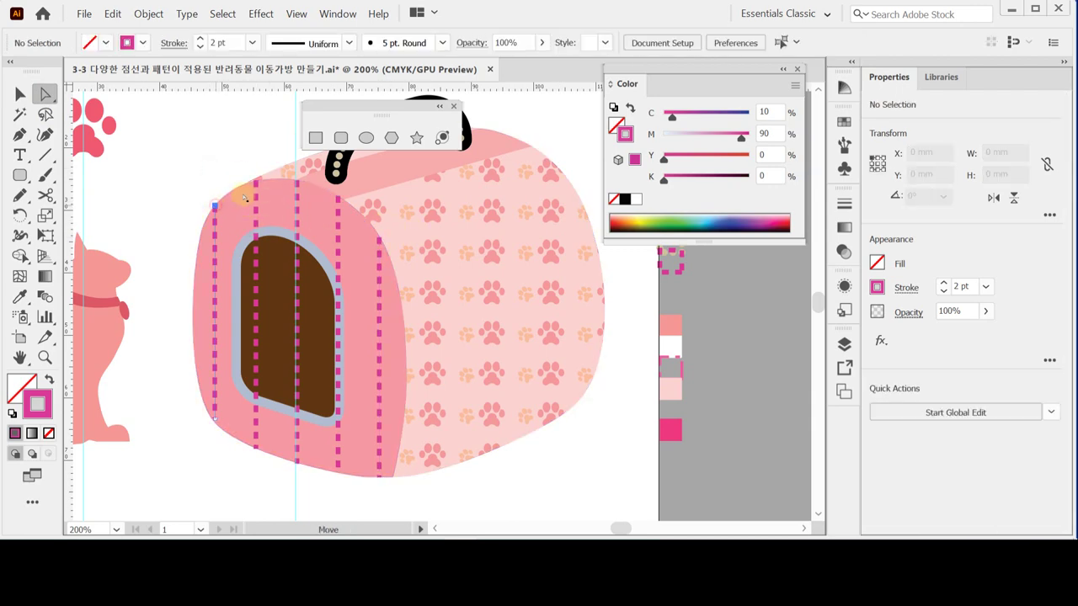
{"action": "left_click", "coordinate": [214, 143]}
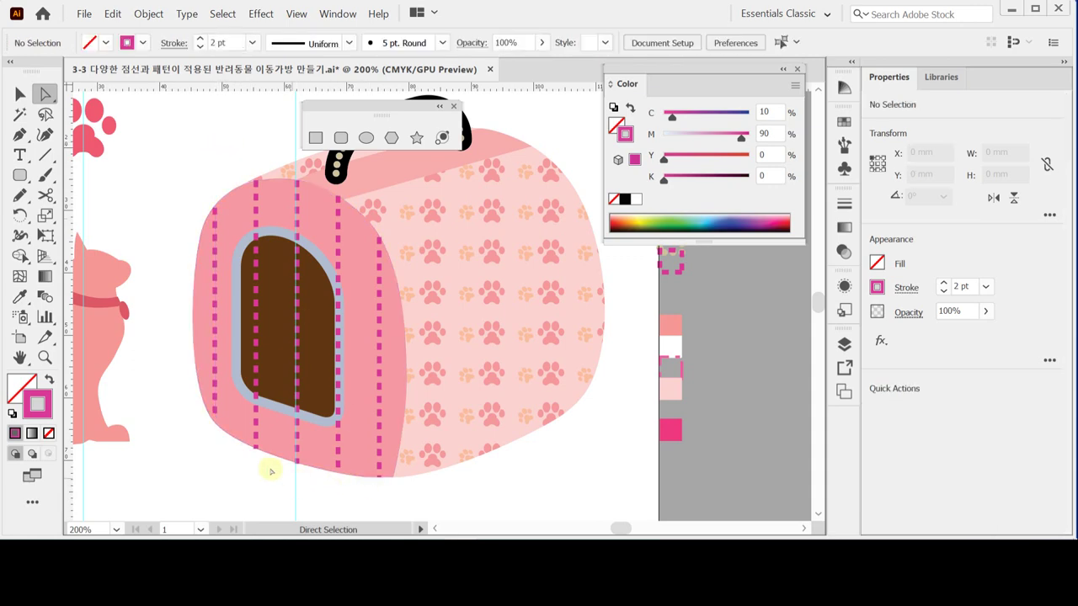
{"action": "left_click", "coordinate": [215, 417]}
{"action": "left_click", "coordinate": [216, 419]}
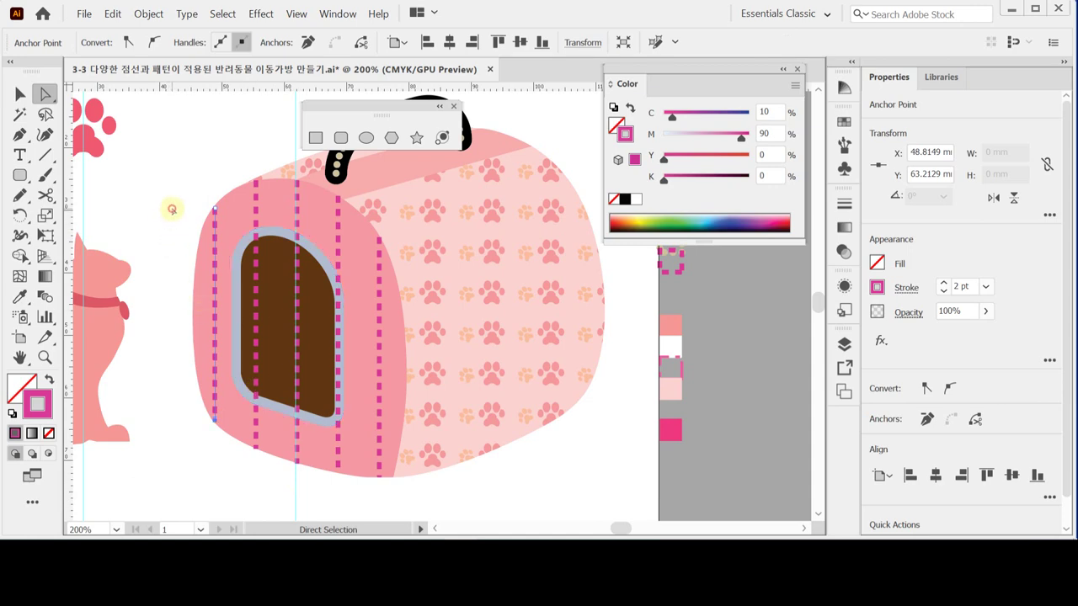
{"action": "left_click", "coordinate": [173, 208]}
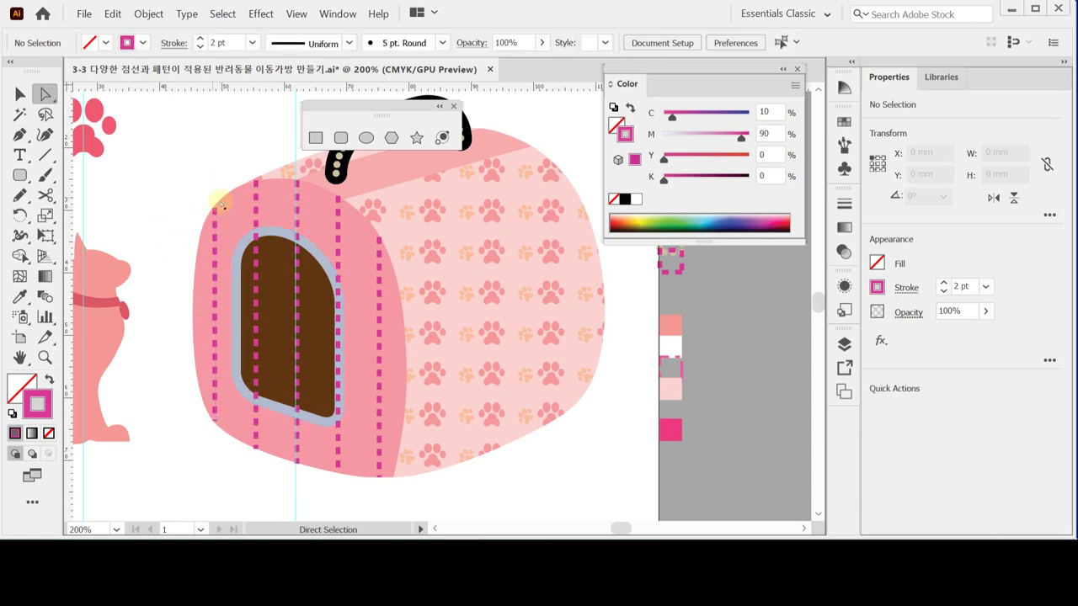
{"action": "key", "text": "ctrl"}
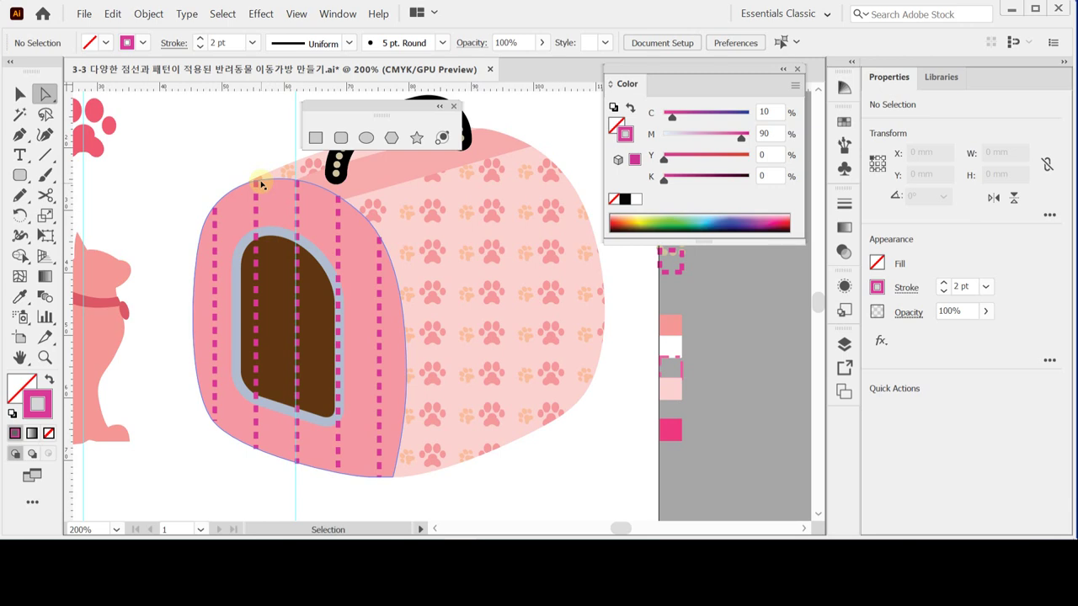
{"action": "key", "text": "ctrl+s"}
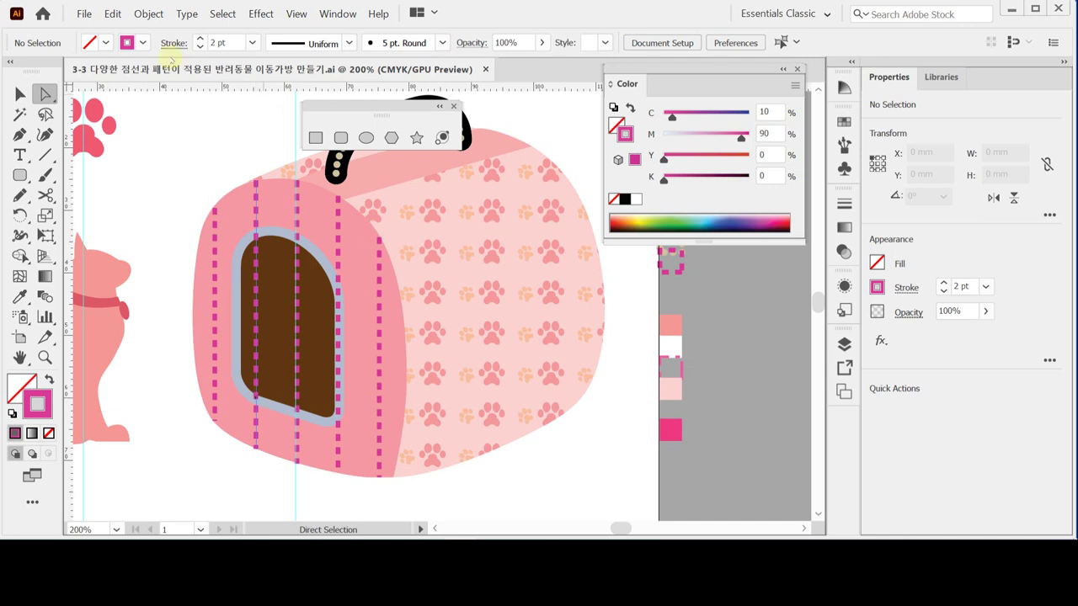
Bring the brown window and its blue-gray frame to the front of the dashed lines, save the file and deselect them.
{"action": "left_click", "coordinate": [20, 93]}
{"action": "left_click", "coordinate": [272, 270]}
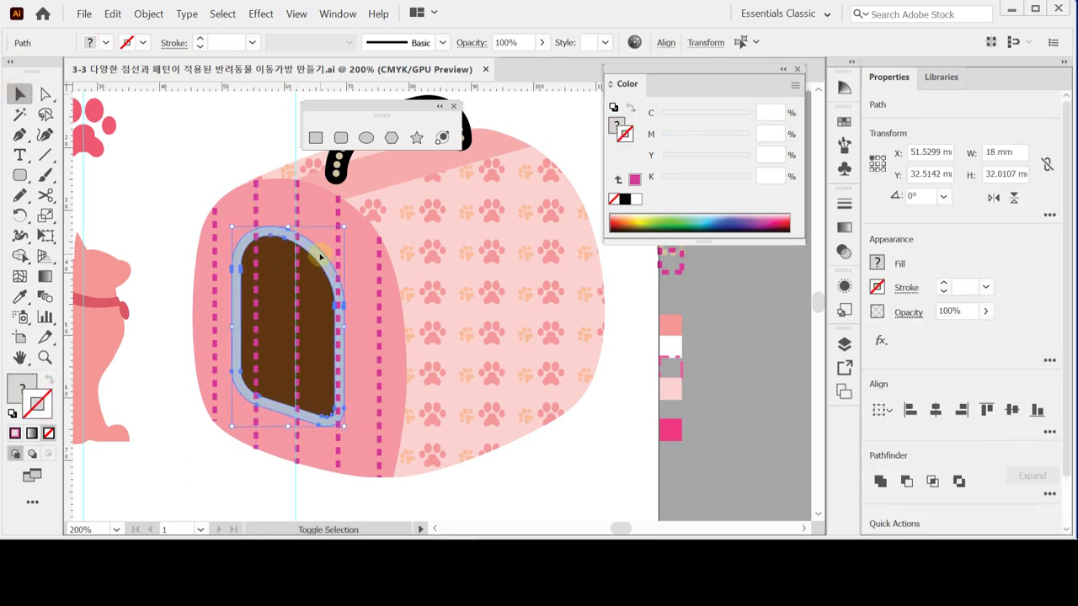
{"action": "left_click", "coordinate": [268, 277]}
{"action": "right_click", "coordinate": [267, 278]}
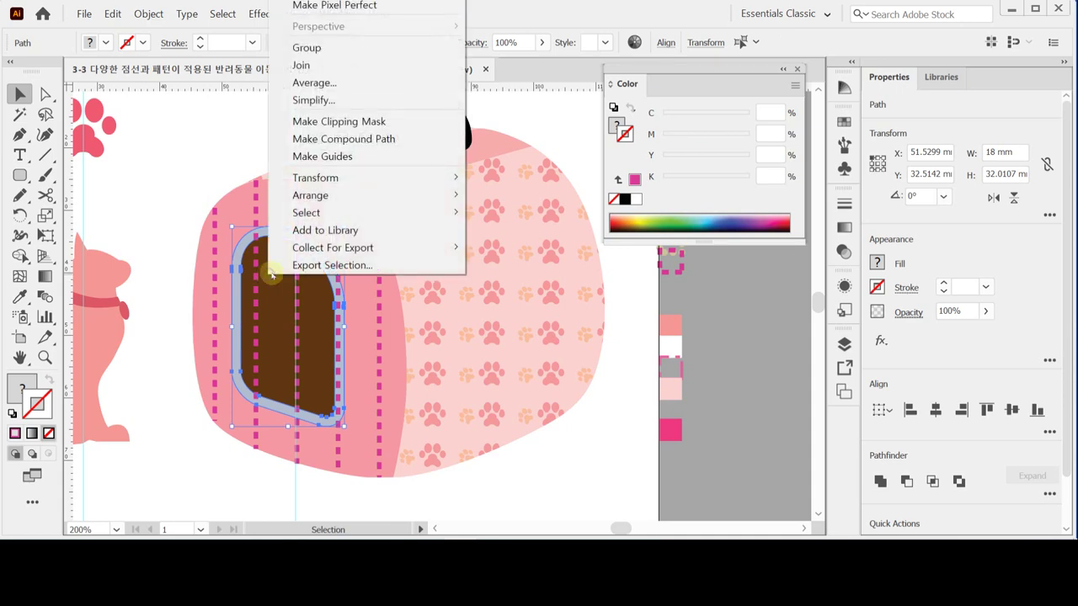
{"action": "mouse_move", "coordinate": [320, 195]}
{"action": "left_click", "coordinate": [512, 200]}
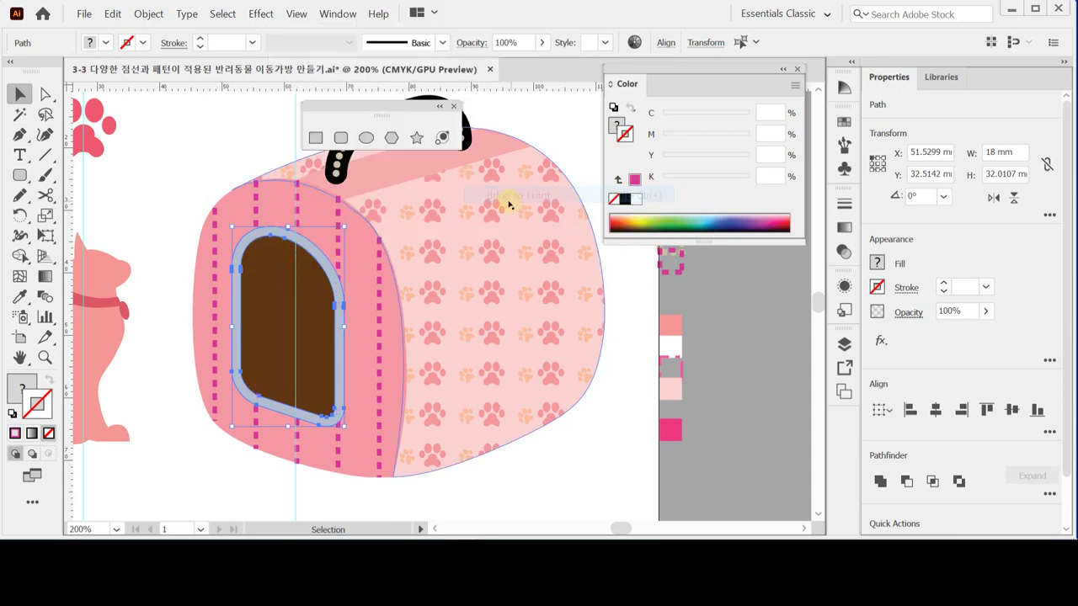
{"action": "key", "text": "a"}
{"action": "key", "text": "v"}
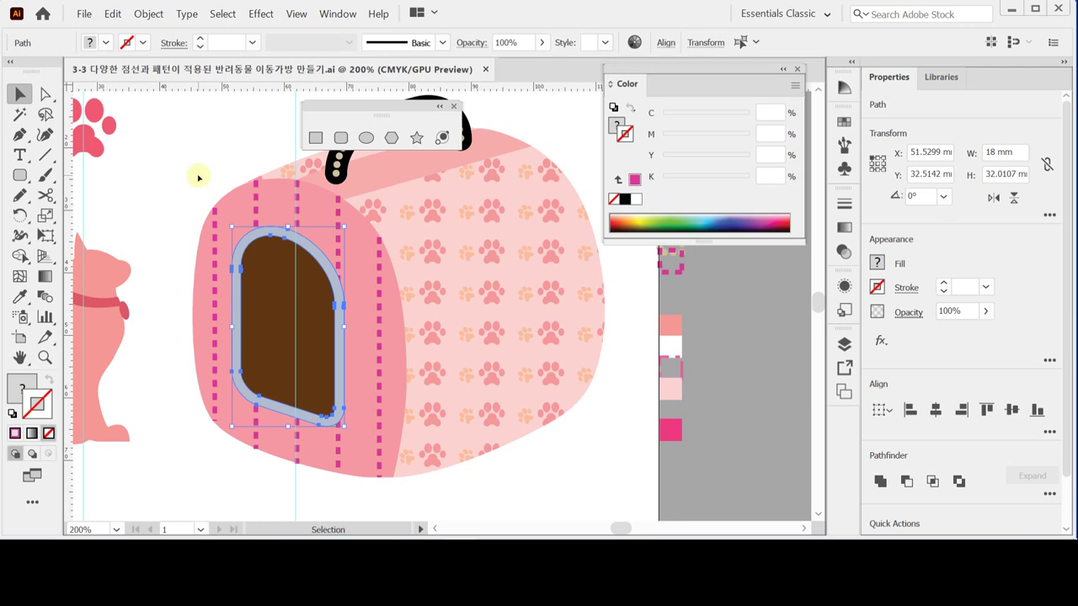
{"action": "left_click", "coordinate": [192, 145]}
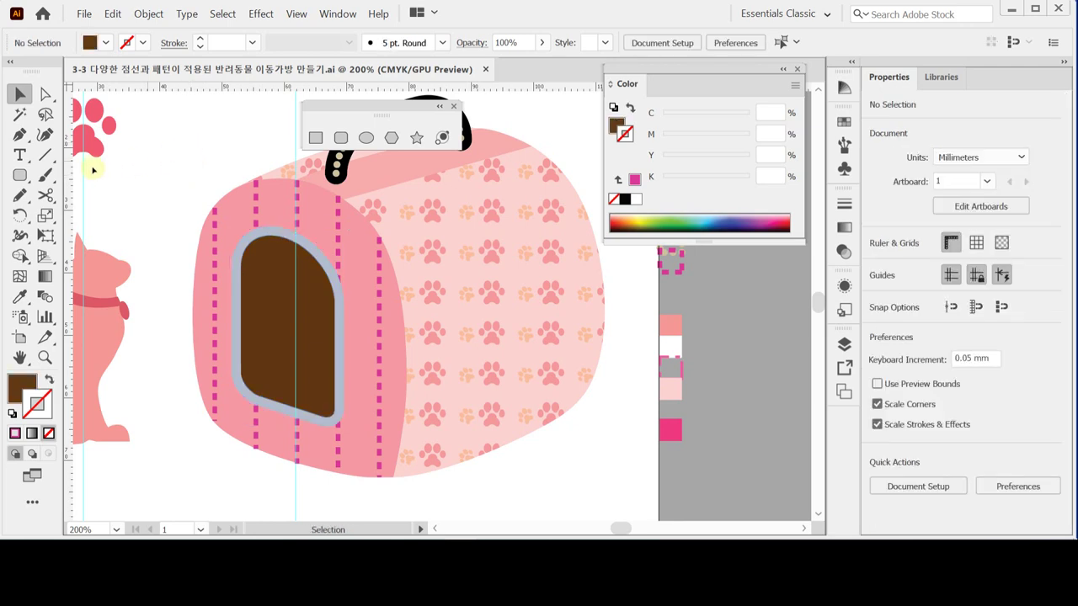
Copy the pink cat's body shape, without the collar, and paste it over the carrier's front panel.
{"action": "left_click", "coordinate": [19, 357]}
{"action": "left_click_drag", "start_coordinate": [225, 250], "coordinate": [352, 231]}
{"action": "left_click", "coordinate": [20, 96]}
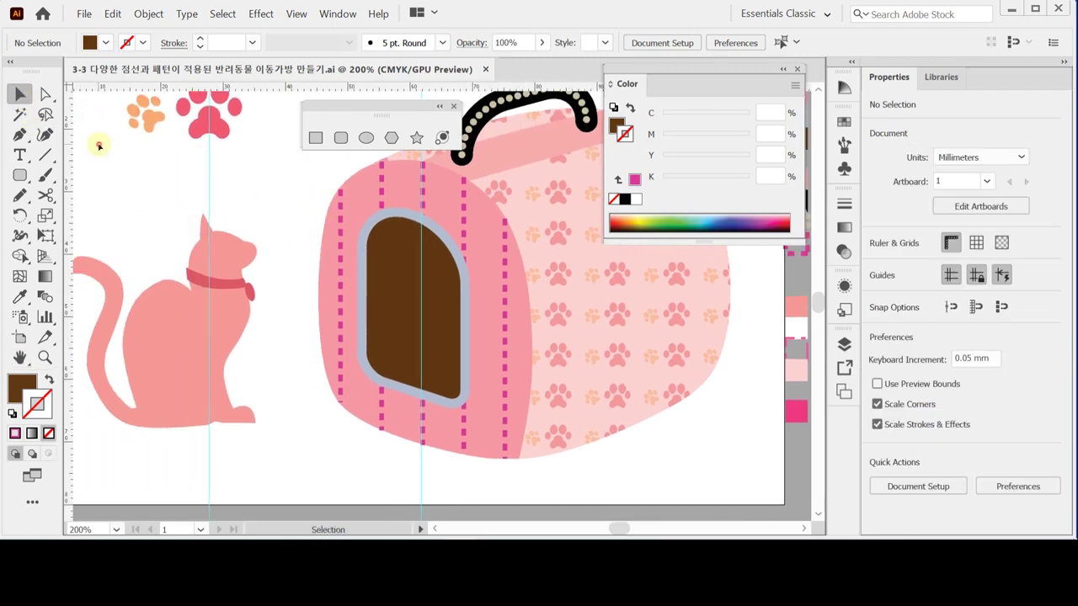
{"action": "left_click", "coordinate": [200, 239]}
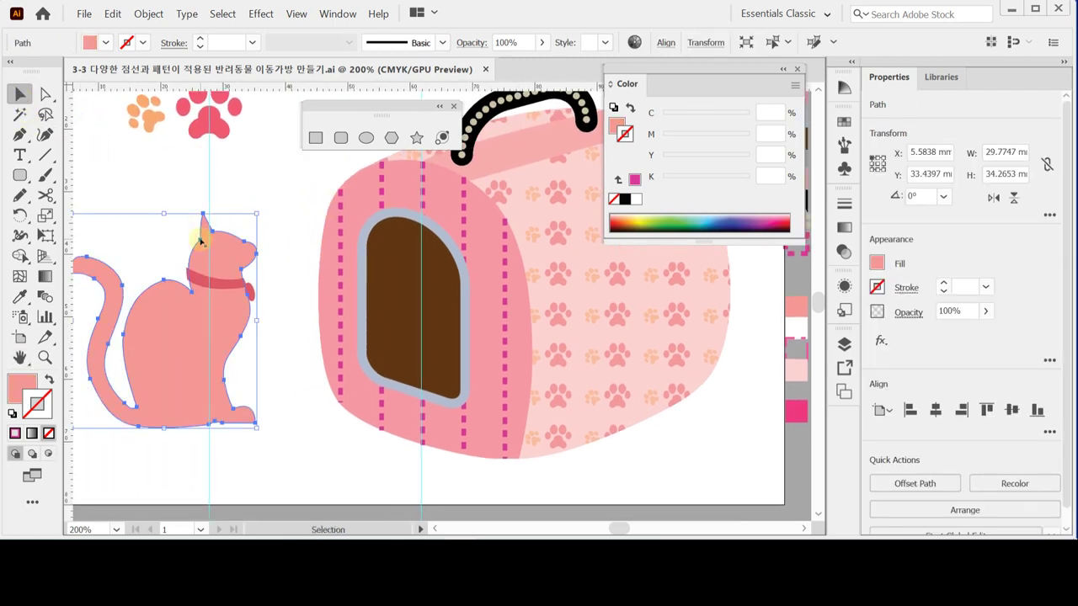
{"action": "key", "text": "a"}
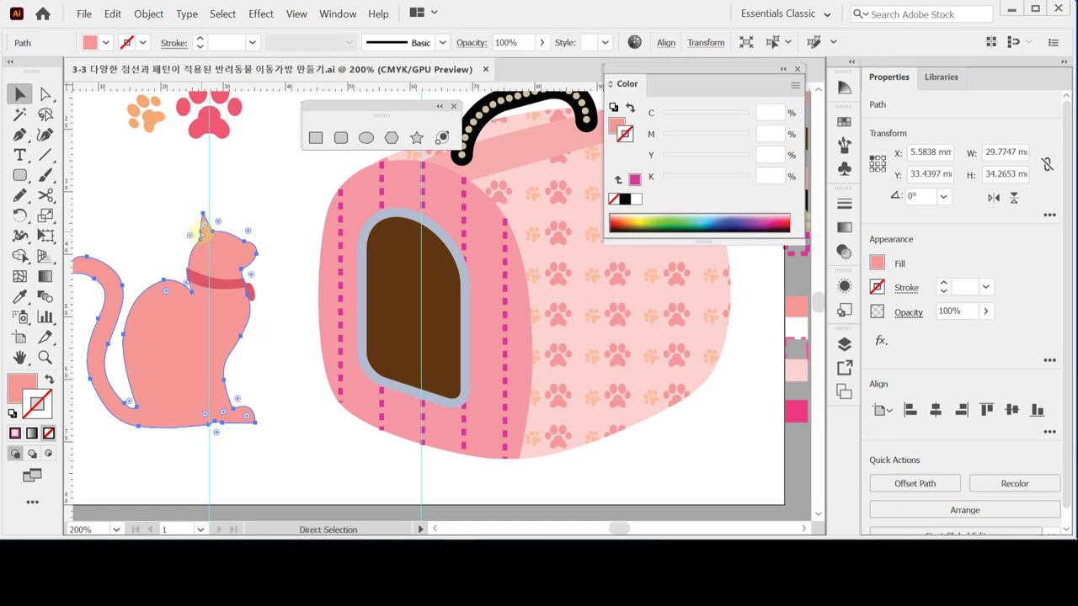
{"action": "key", "text": "ctrl+v"}
{"action": "key", "text": "v"}
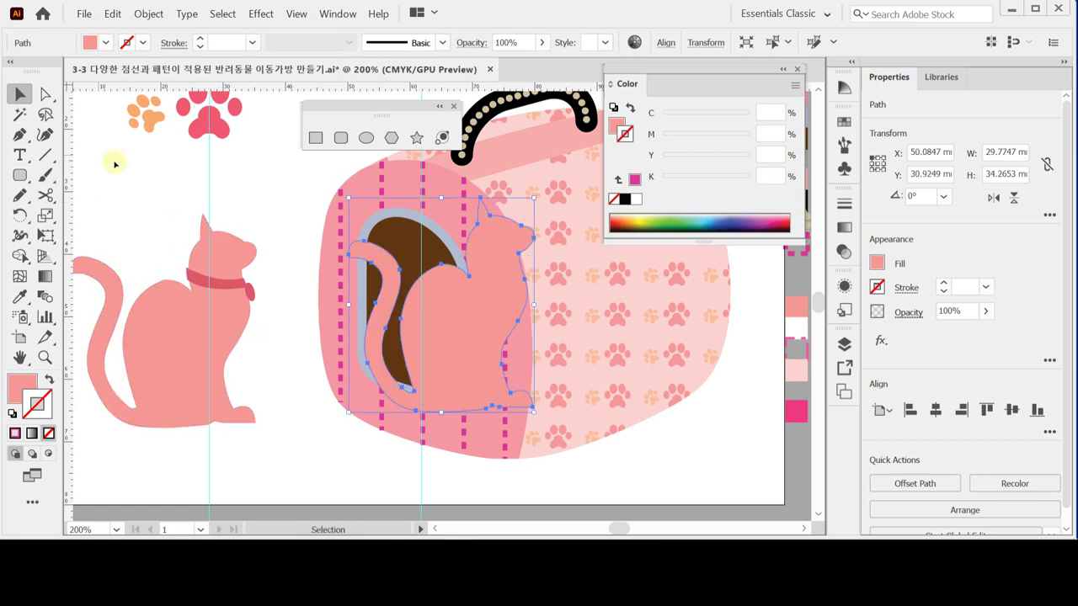
Scale the pasted cat shape uniformly to 130%.
{"action": "double_click", "coordinate": [44, 217]}
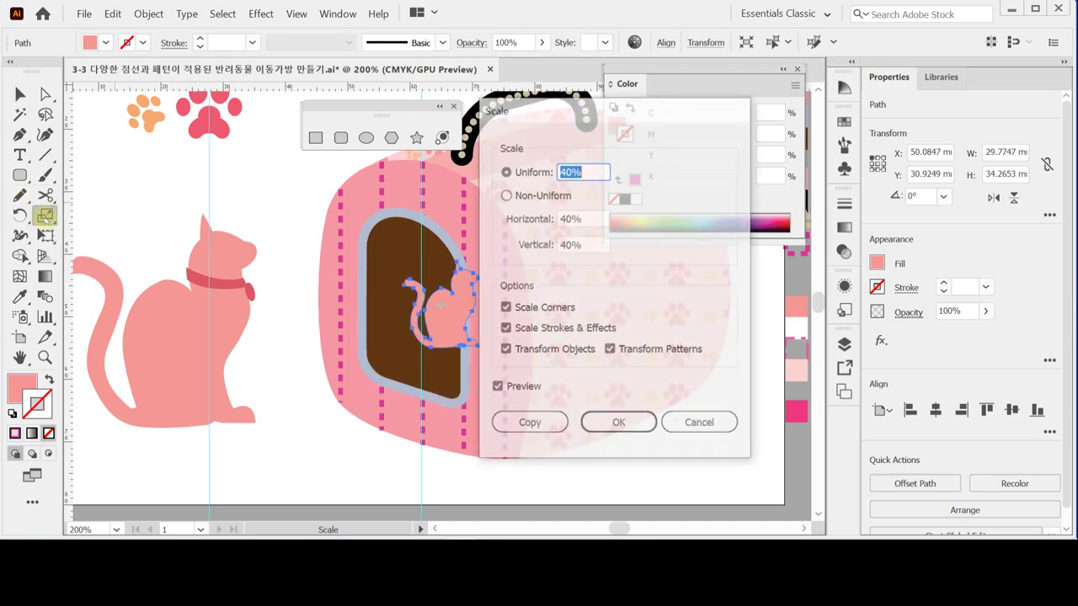
{"action": "type", "text": "130"}
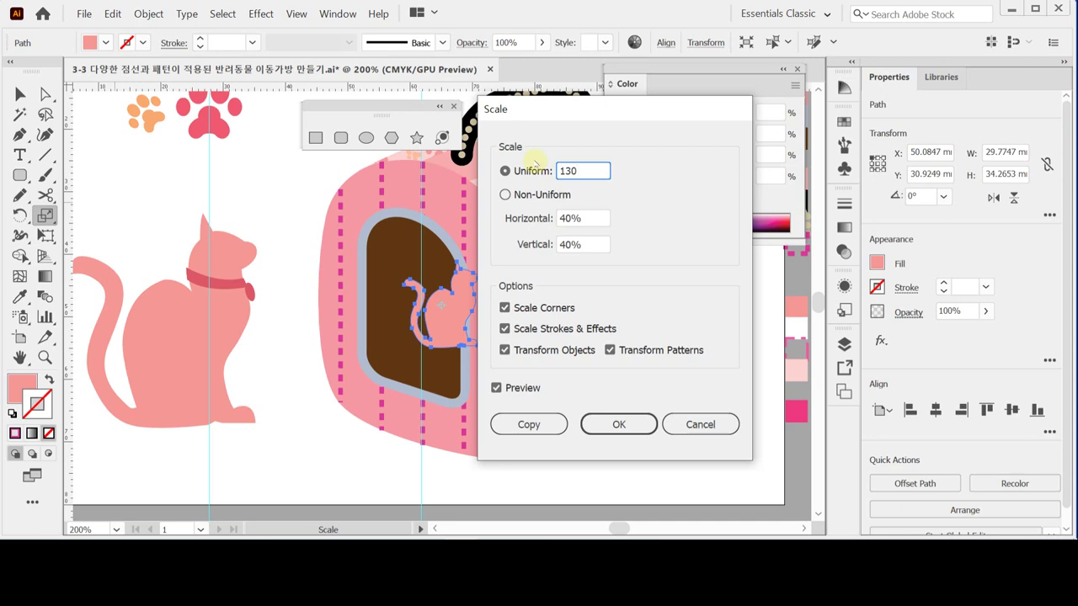
{"action": "key", "text": "Tab"}
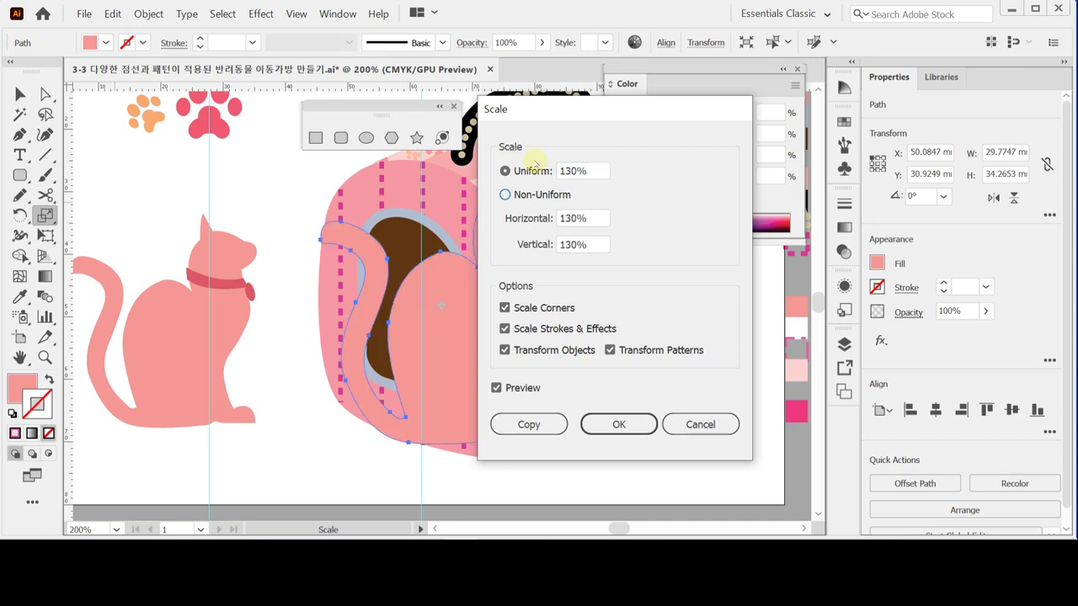
{"action": "left_click_drag", "start_coordinate": [584, 112], "coordinate": [774, 145]}
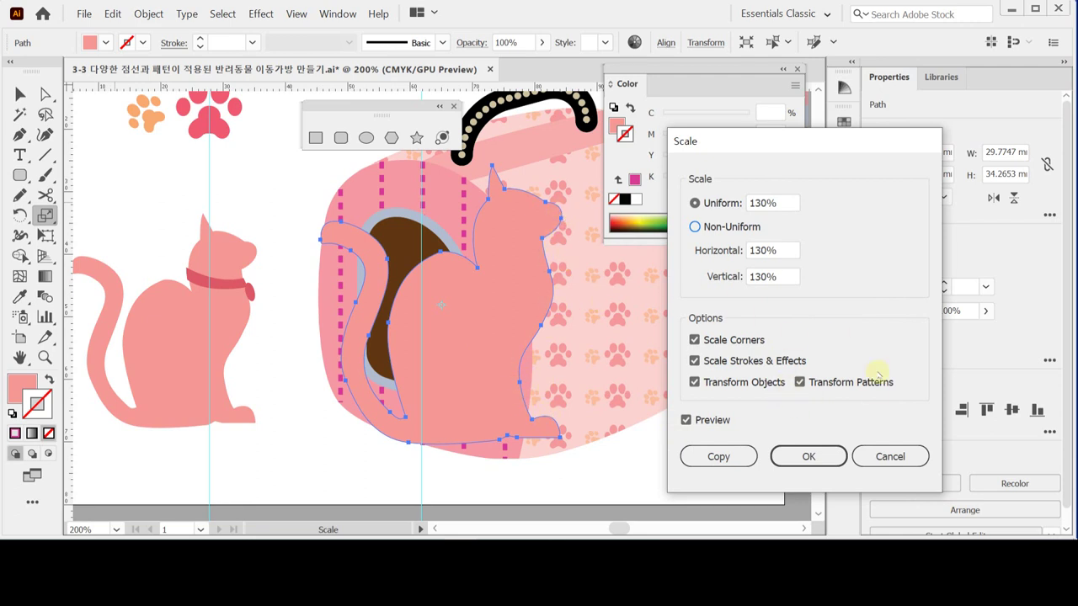
{"action": "left_click", "coordinate": [800, 384]}
{"action": "left_click", "coordinate": [719, 455]}
{"action": "left_click", "coordinate": [796, 457]}
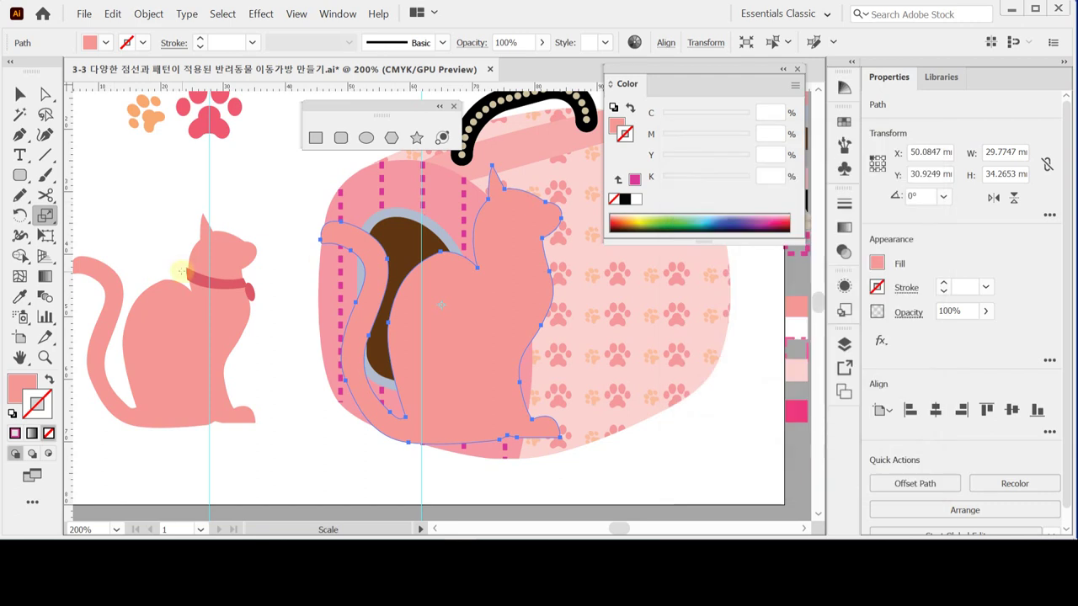
Reflect the enlarged cat so it faces left, move it onto the empty canvas beside the artboard, and save the file.
{"action": "left_click", "coordinate": [44, 216]}
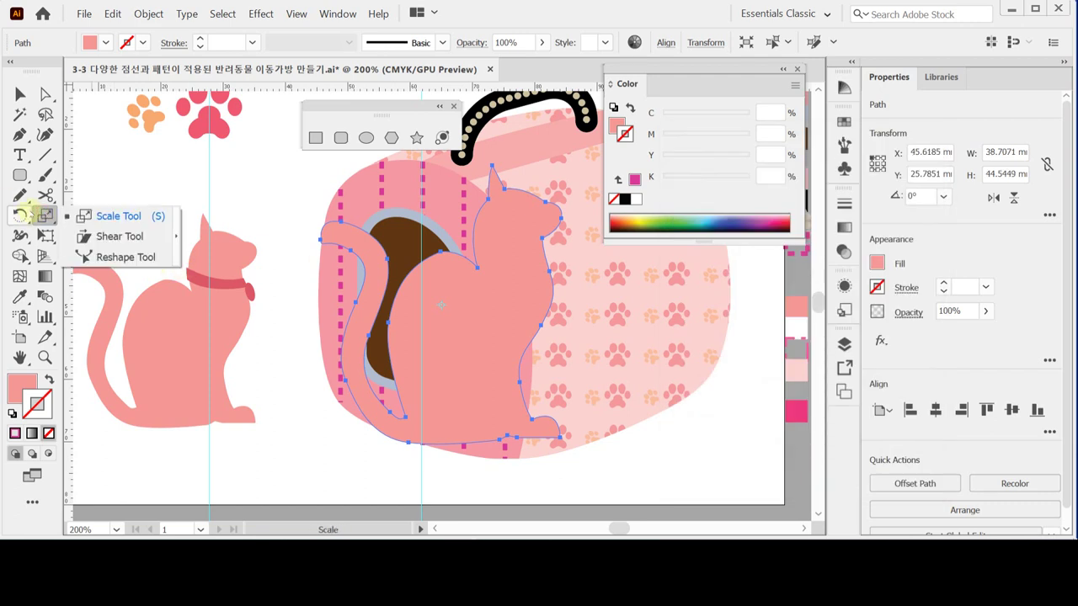
{"action": "left_click", "coordinate": [22, 216]}
{"action": "left_click_drag", "start_coordinate": [22, 216], "coordinate": [69, 239]}
{"action": "double_click", "coordinate": [19, 215]}
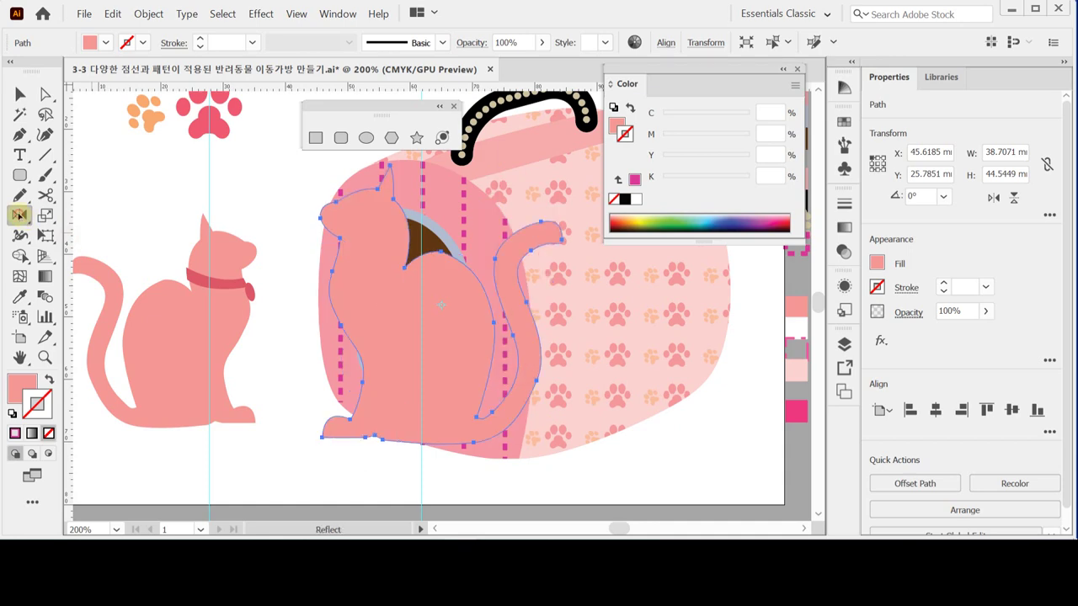
{"action": "left_click", "coordinate": [615, 343]}
{"action": "left_click_drag", "start_coordinate": [447, 308], "coordinate": [563, 295]}
{"action": "key", "text": "ctrl"}
{"action": "left_click_drag", "start_coordinate": [563, 295], "coordinate": [402, 393]}
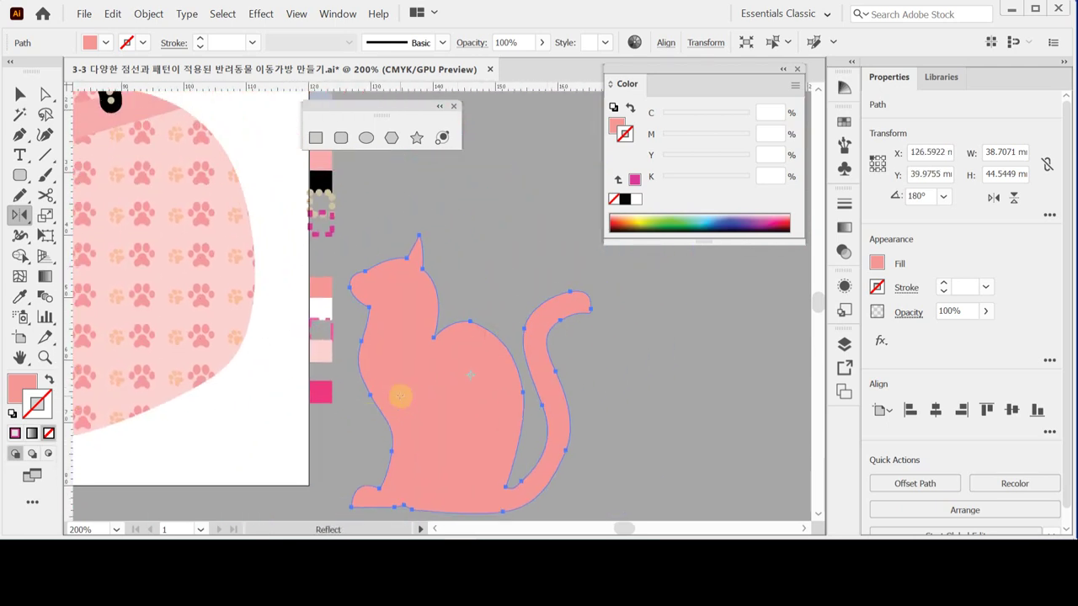
{"action": "key", "text": "ctrl+s"}
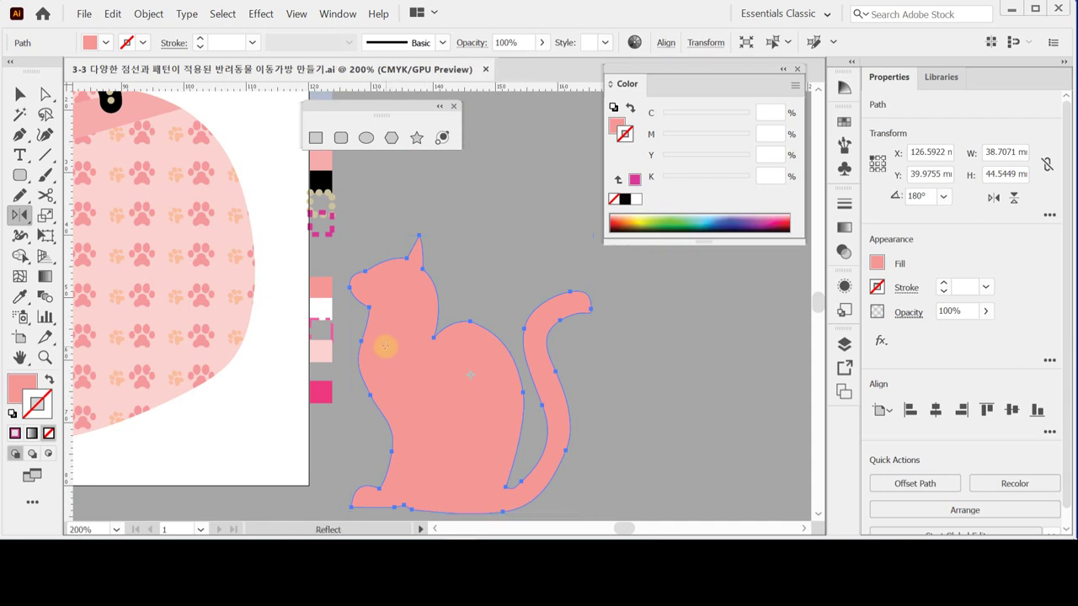
Offset the cat's path outward by 1 mm and fill the resulting outline shape with white.
{"action": "left_click", "coordinate": [881, 485]}
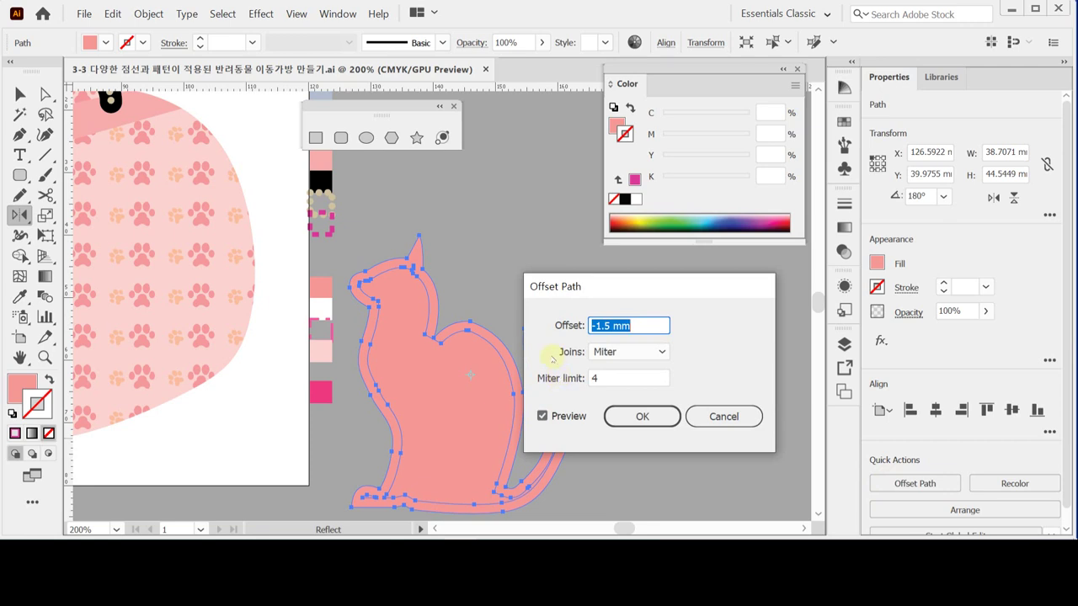
{"action": "type", "text": "1"}
{"action": "left_click", "coordinate": [623, 416]}
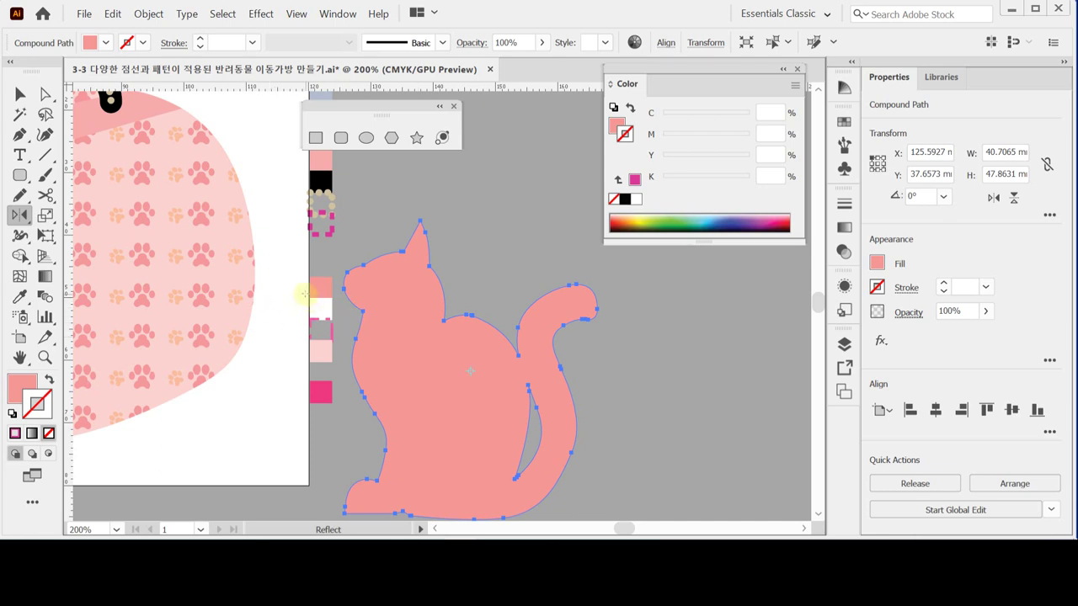
{"action": "left_click", "coordinate": [617, 126]}
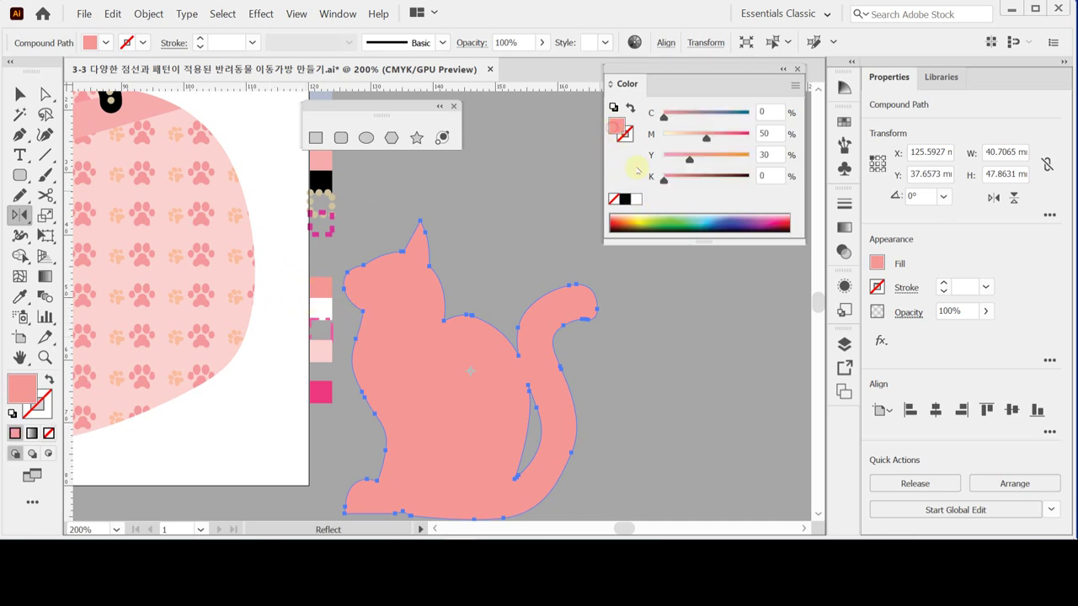
{"action": "left_click", "coordinate": [636, 199]}
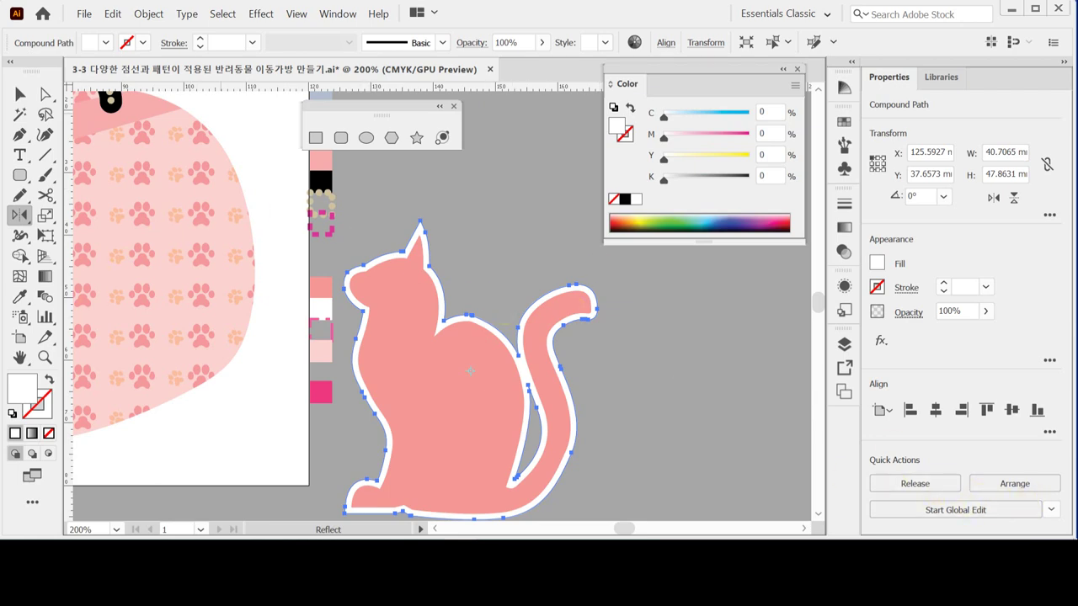
Offset the white outline shape's path outward by 1.5 mm with miter joins.
{"action": "left_click", "coordinate": [148, 13]}
{"action": "mouse_move", "coordinate": [238, 296]}
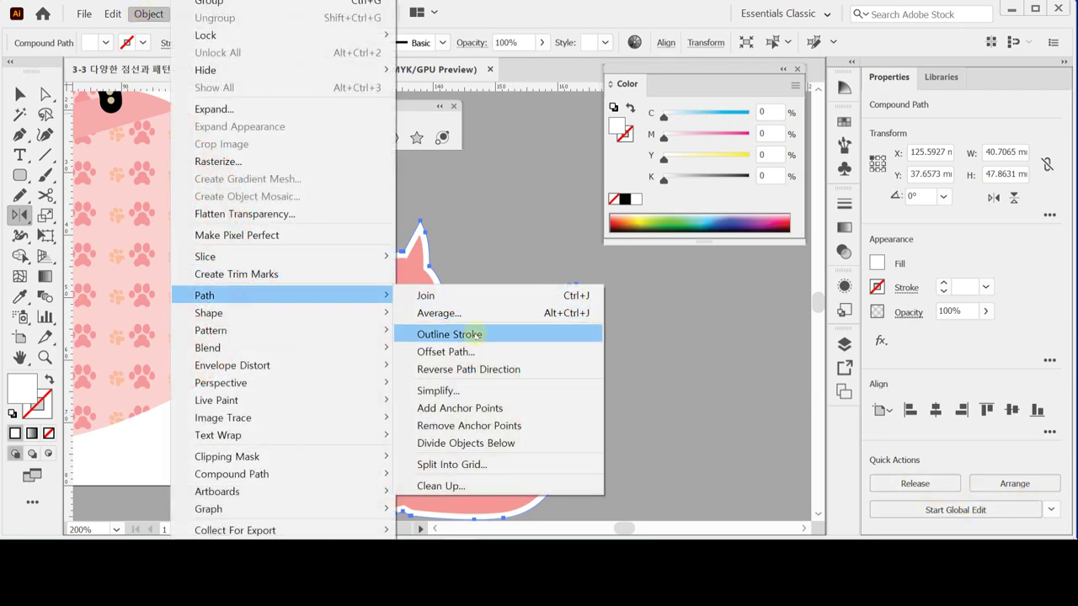
{"action": "left_click", "coordinate": [466, 353]}
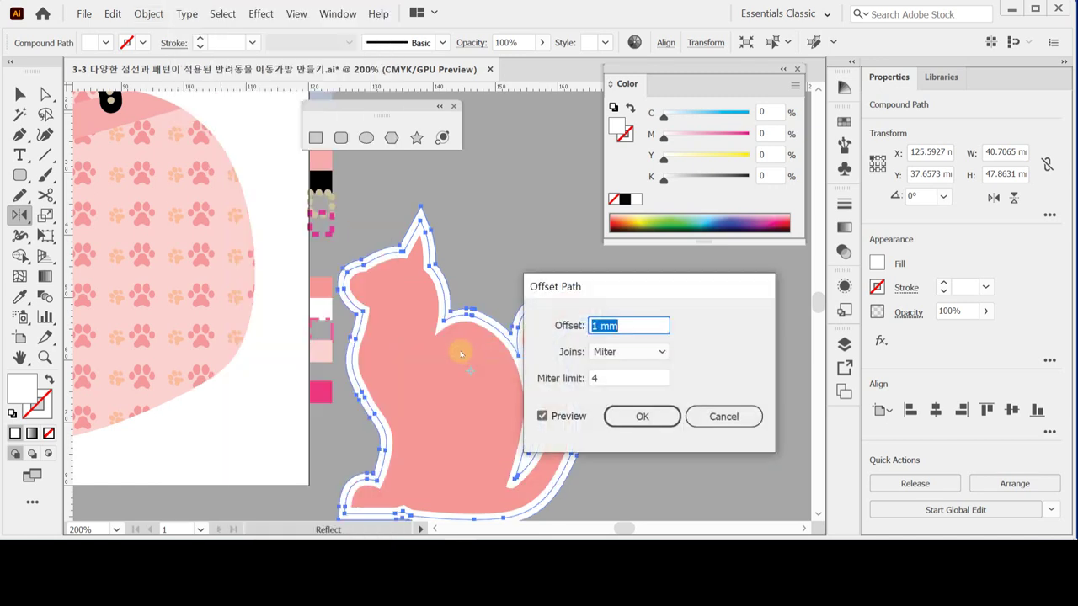
{"action": "type", "text": "1."}
{"action": "type", "text": "5"}
{"action": "left_click", "coordinate": [642, 416]}
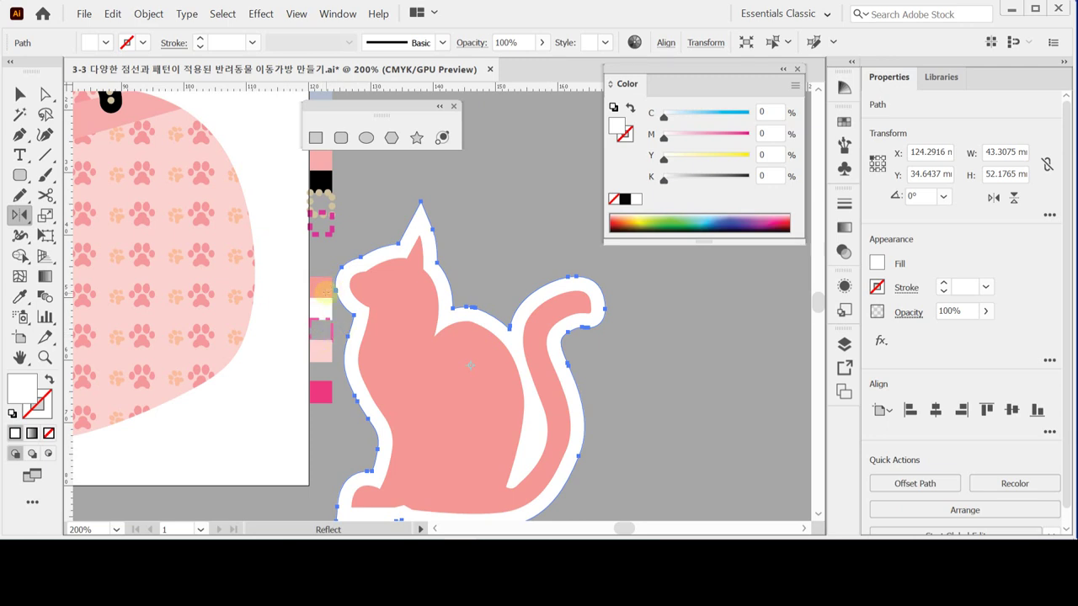
Fill the outermost cat outline with pink, setting magenta to 50% and yellow to 30%, and deselect it.
{"action": "key", "text": "i"}
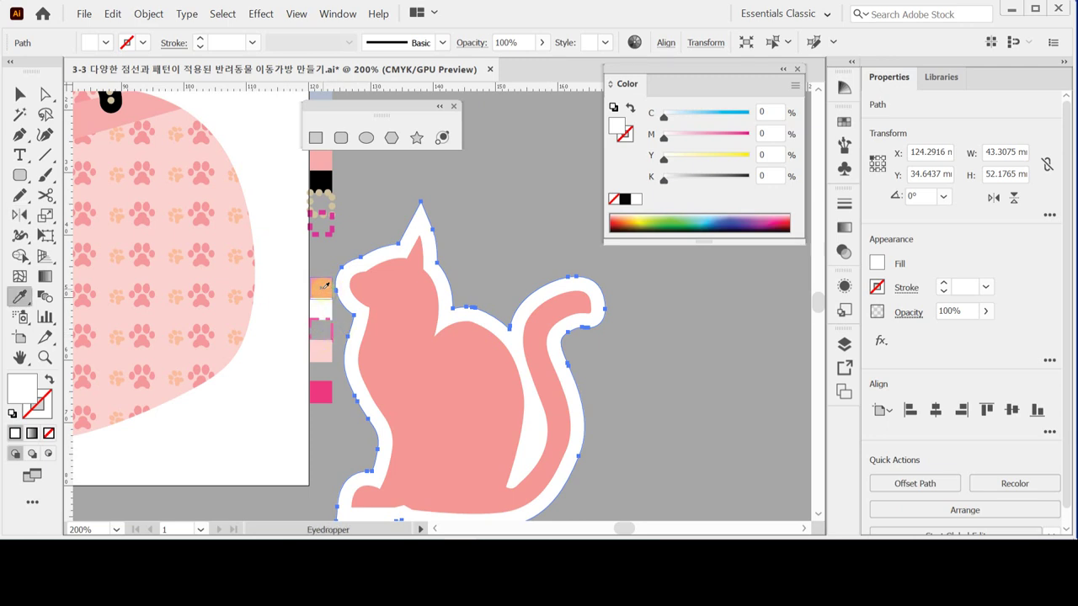
{"action": "left_click", "coordinate": [320, 352]}
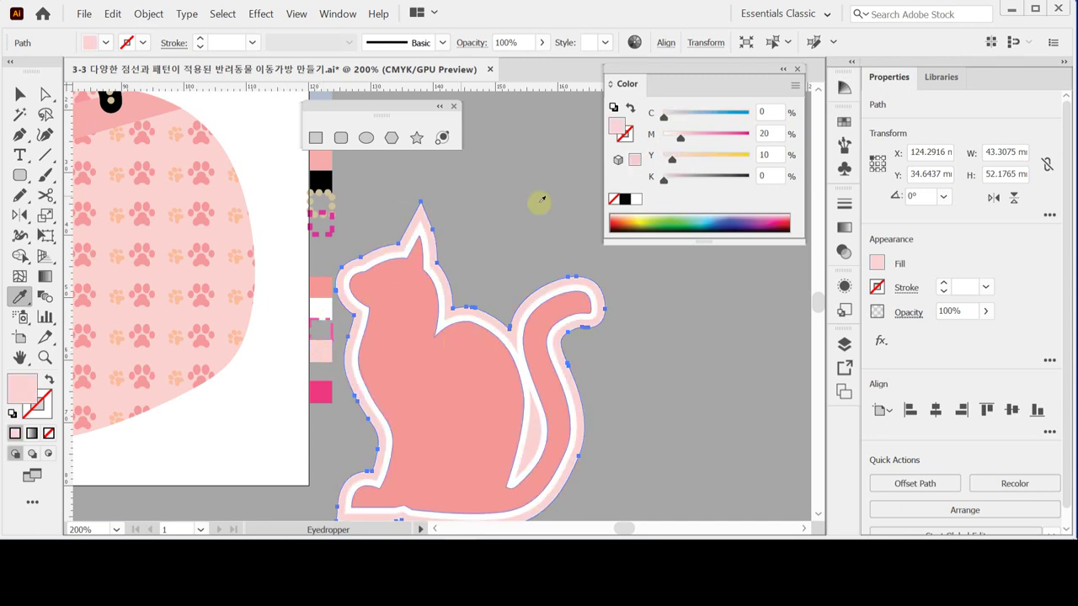
{"action": "left_click", "coordinate": [765, 134]}
{"action": "key", "text": "BackSpace"}
{"action": "type", "text": "5"}
{"action": "left_click", "coordinate": [763, 154]}
{"action": "key", "text": "BackSpace"}
{"action": "type", "text": "3"}
{"action": "key", "text": "Return"}
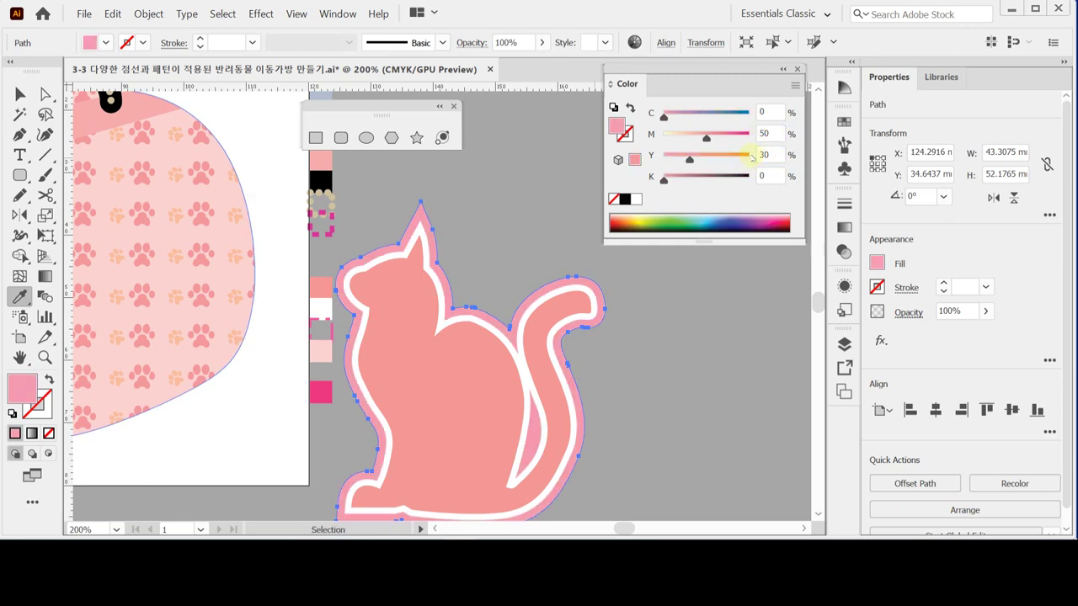
{"action": "left_click", "coordinate": [529, 222]}
Fill the innermost cat shape with the light pink swatch (M 20, Y 10), deselect it, and save the file.
{"action": "left_click", "coordinate": [476, 369], "text": "ctrl"}
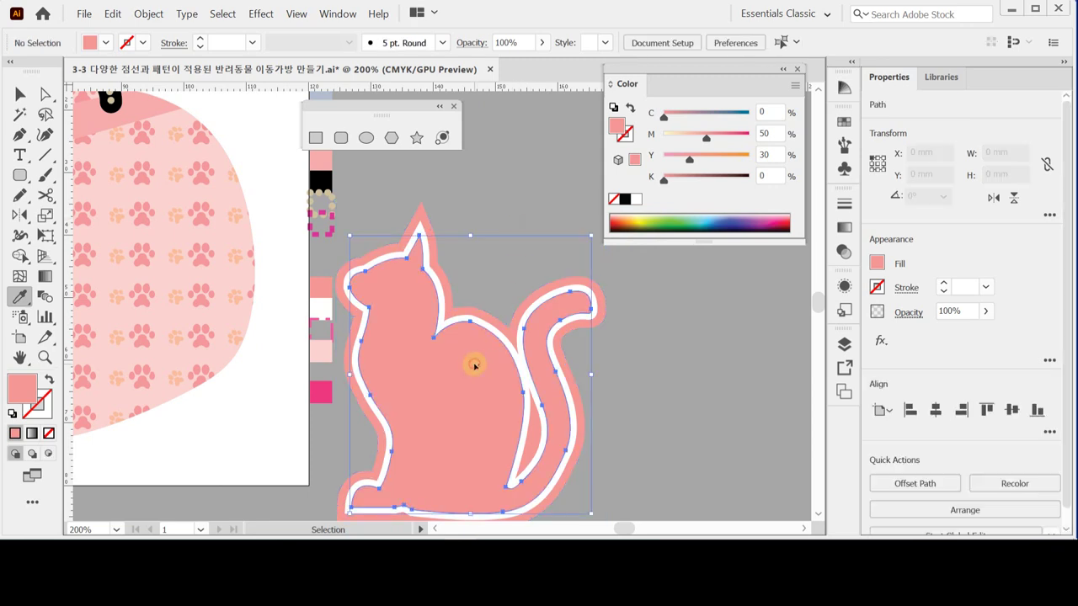
{"action": "left_click", "coordinate": [321, 351]}
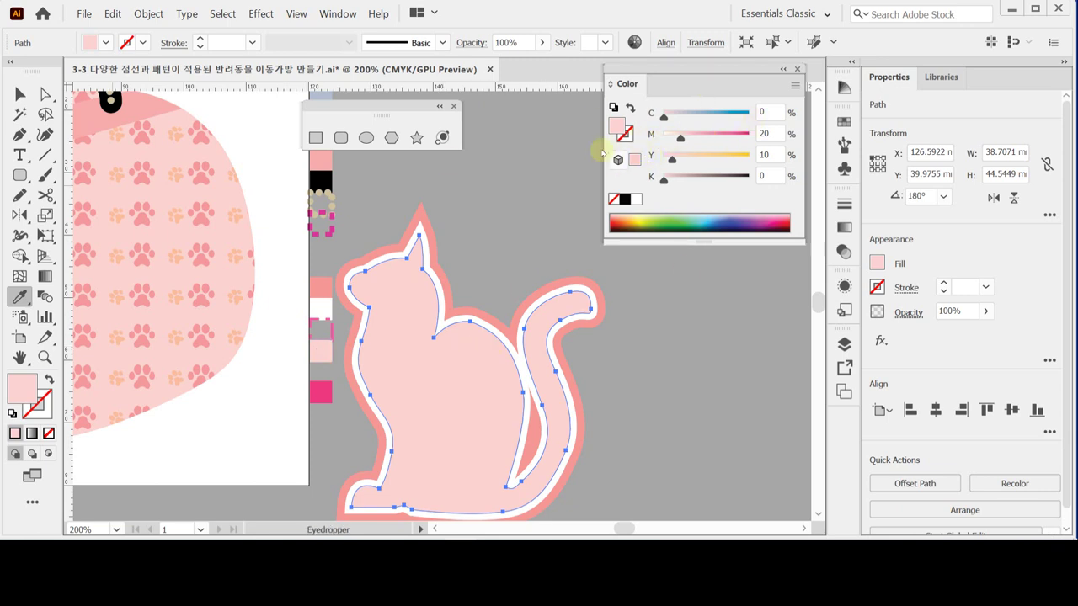
{"action": "left_click_drag", "start_coordinate": [440, 357], "coordinate": [431, 312]}
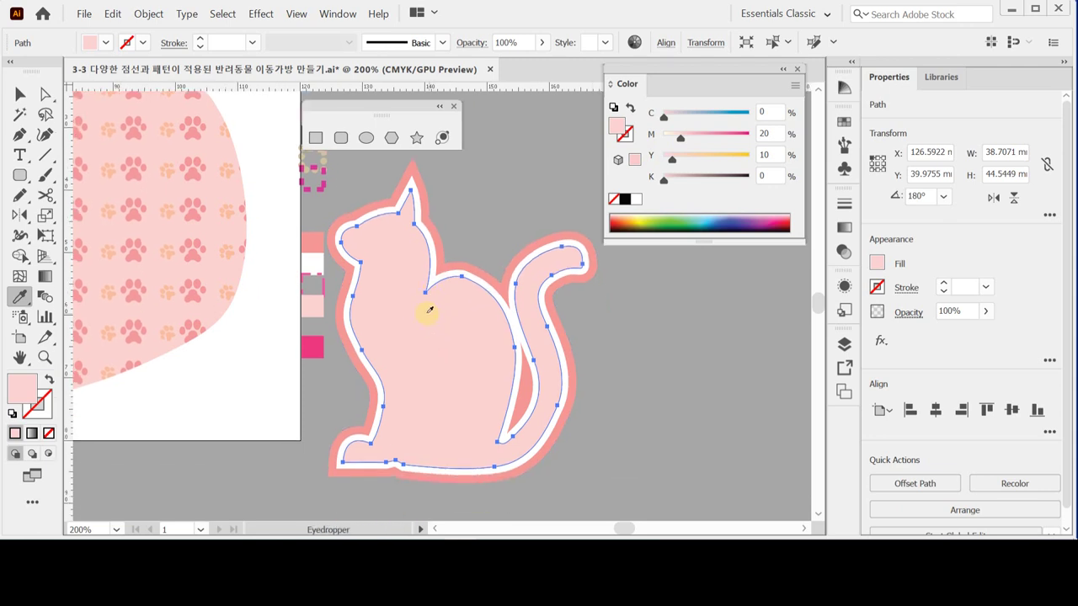
{"action": "left_click", "coordinate": [469, 216], "text": "ctrl"}
{"action": "key", "text": "ctrl"}
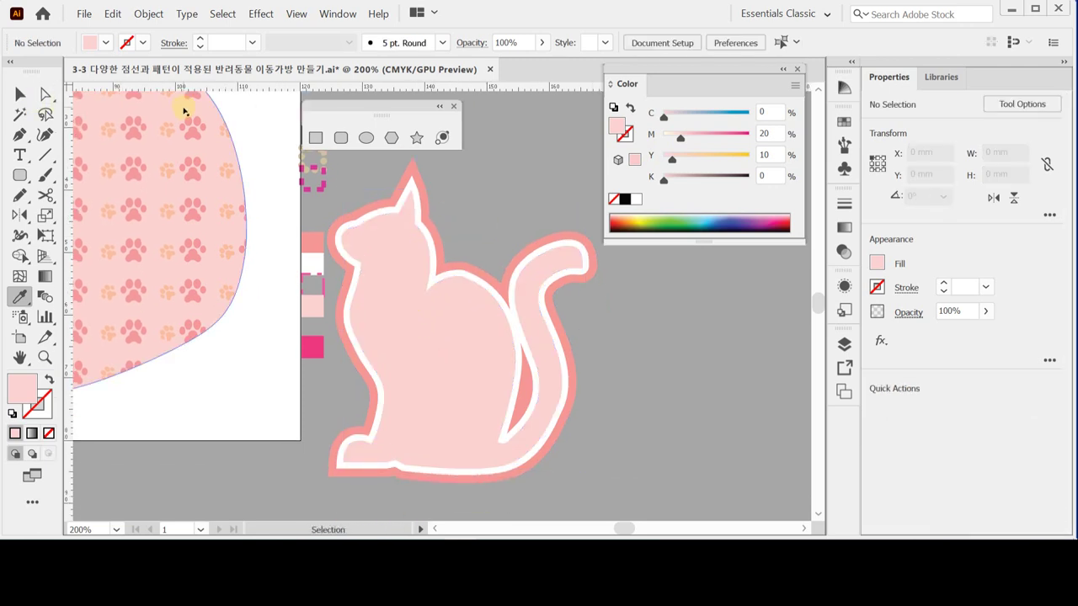
{"action": "key", "text": "ctrl+s"}
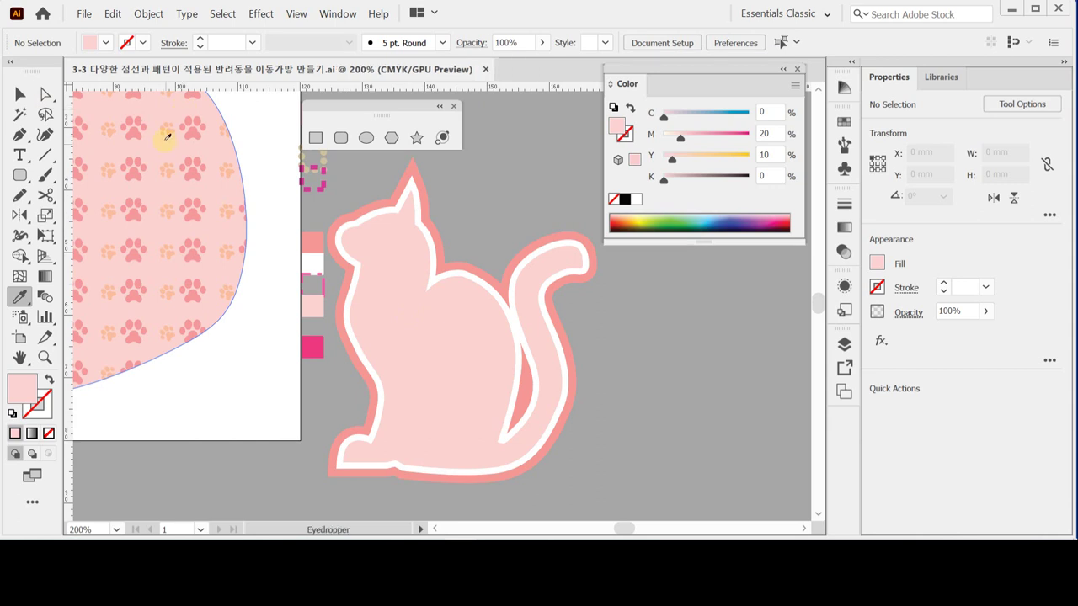
Select the cat with both outlines and position it over the rear of the carrier's paw-print side at about X 84 mm, Y 26 mm.
{"action": "left_click", "coordinate": [19, 94]}
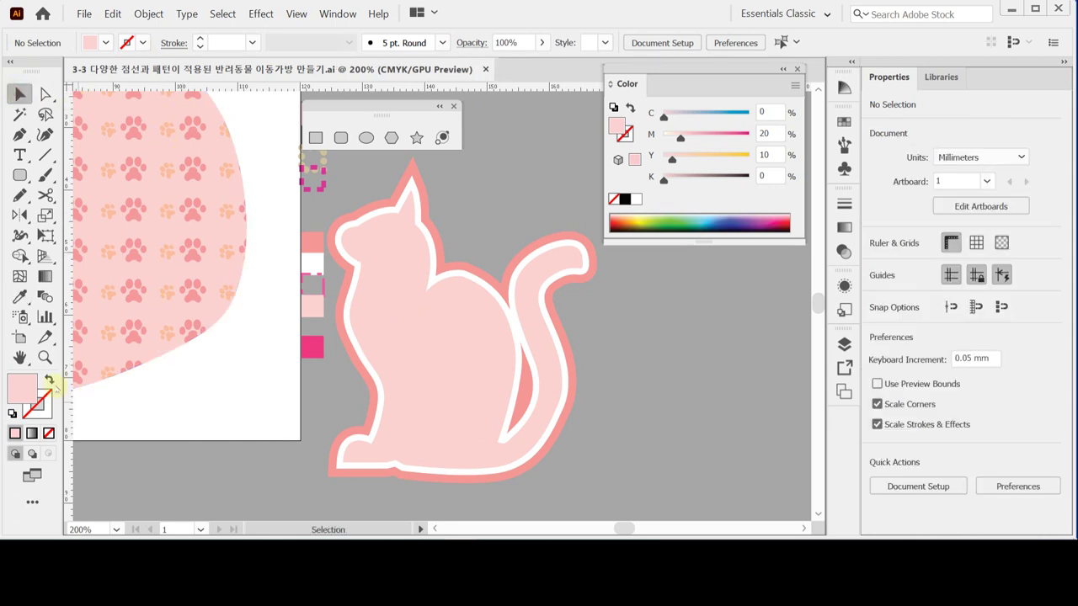
{"action": "left_click", "coordinate": [19, 358]}
{"action": "left_click_drag", "start_coordinate": [204, 329], "coordinate": [404, 402]}
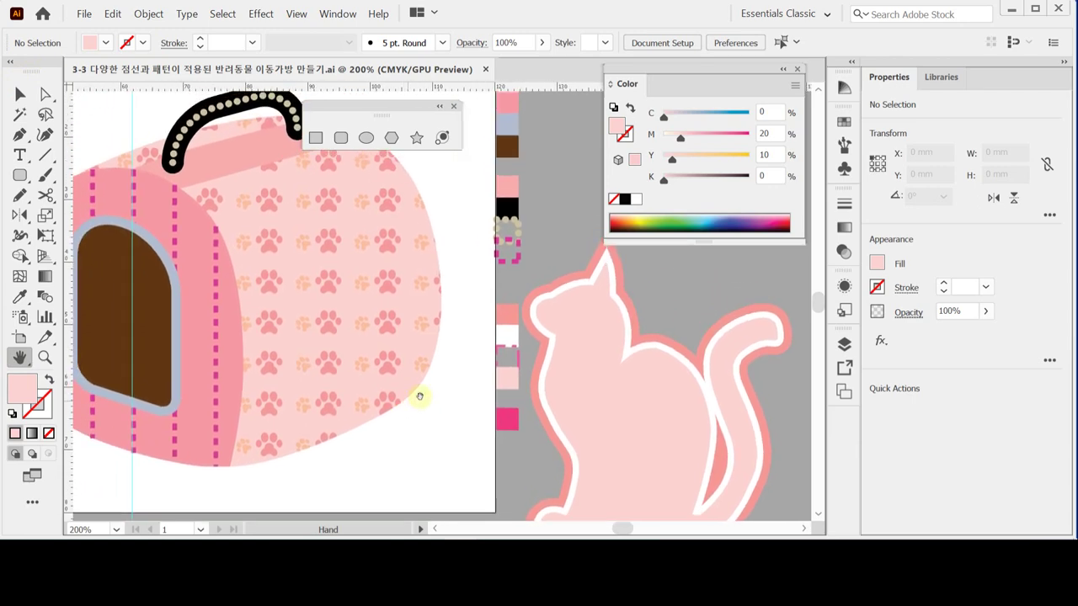
{"action": "left_click", "coordinate": [20, 95]}
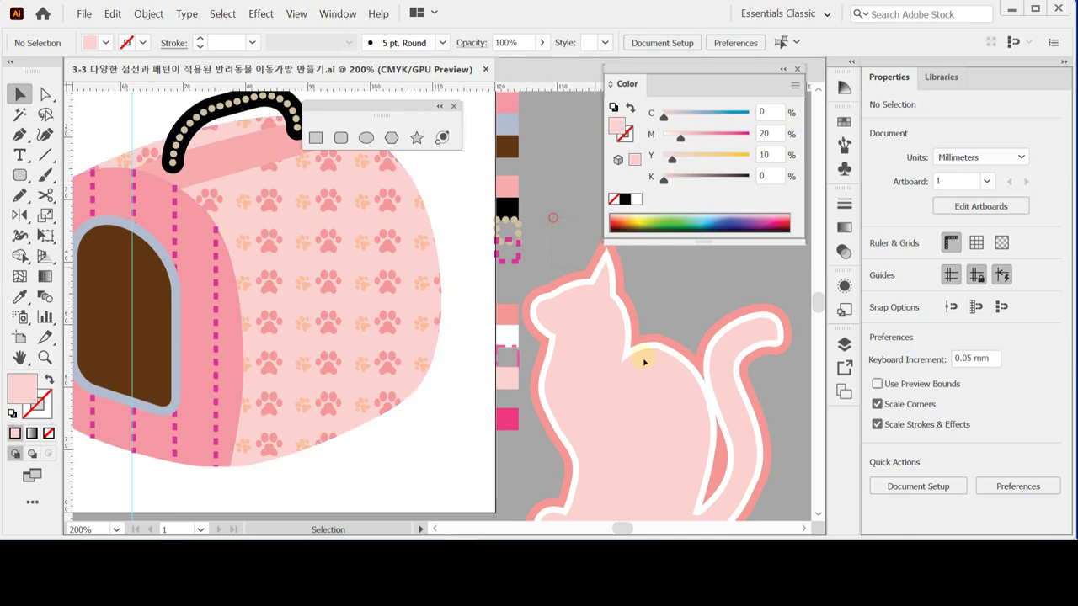
{"action": "left_click", "coordinate": [661, 378]}
{"action": "left_click_drag", "start_coordinate": [682, 408], "coordinate": [425, 352]}
{"action": "scroll", "coordinate": [399, 274], "scroll_direction": "up", "scroll_amount": 1}
{"action": "left_click_drag", "start_coordinate": [399, 274], "coordinate": [327, 358]}
{"action": "scroll", "coordinate": [379, 325], "scroll_direction": "down", "scroll_amount": 1}
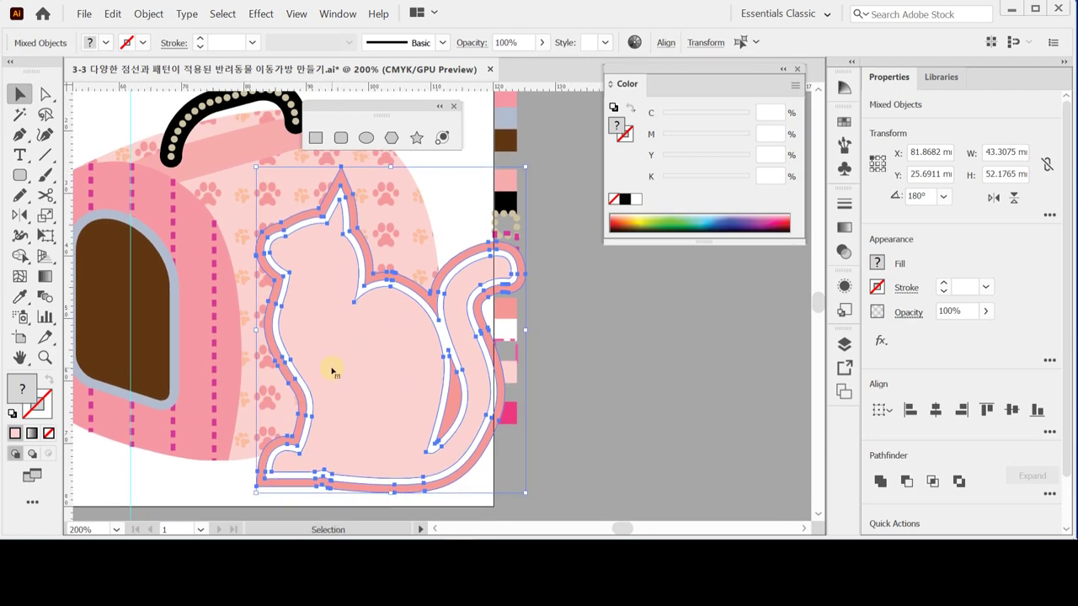
{"action": "left_click_drag", "start_coordinate": [347, 309], "coordinate": [360, 314]}
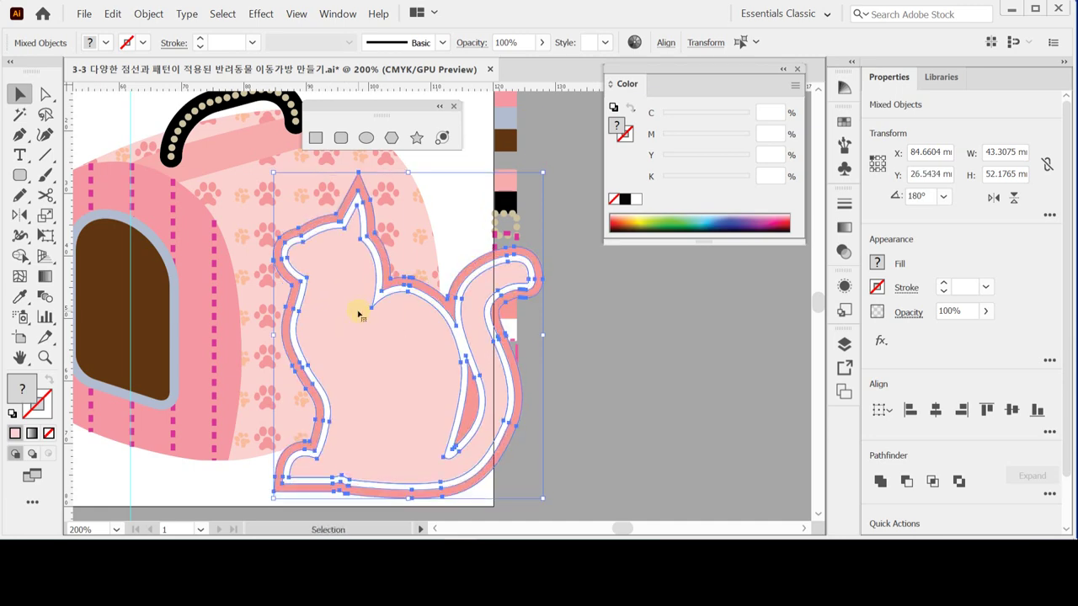
{"action": "left_click_drag", "start_coordinate": [358, 314], "coordinate": [354, 312]}
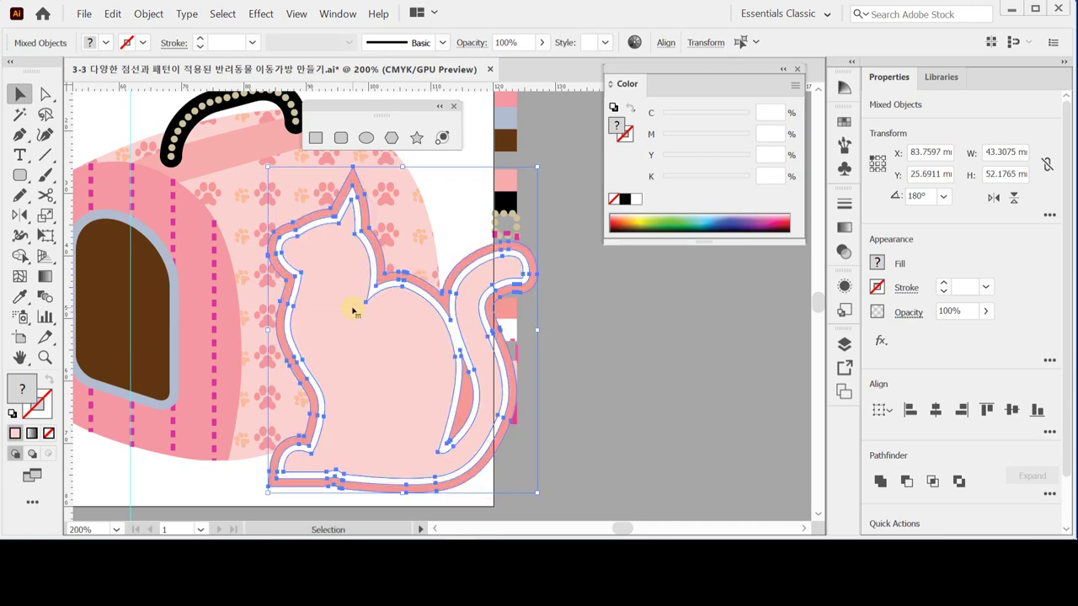
{"action": "left_click_drag", "start_coordinate": [353, 310], "coordinate": [358, 315]}
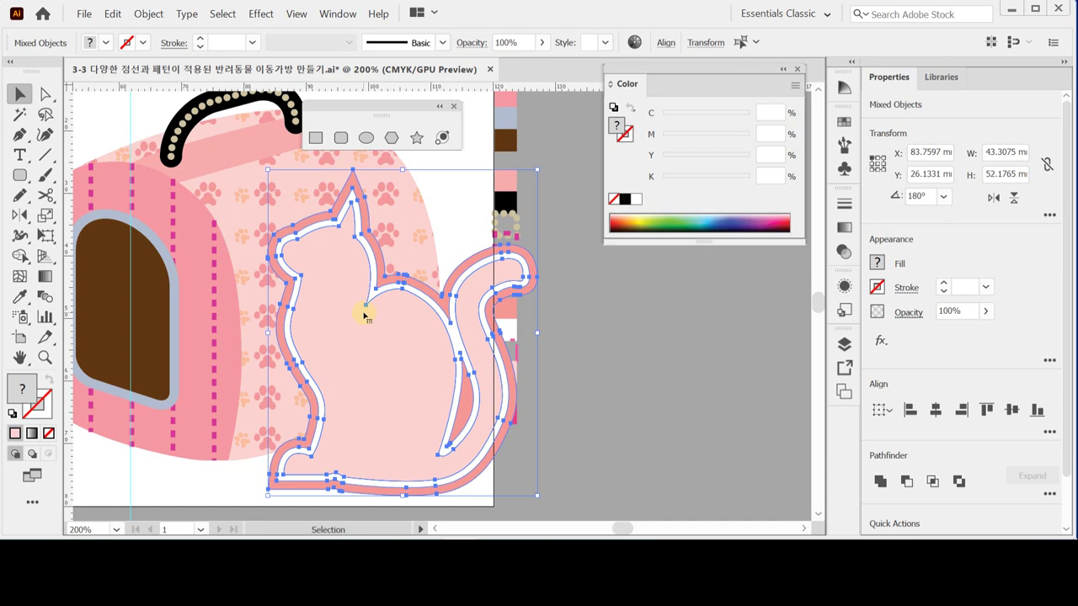
Duplicate the carrier's paw-print side shape in place and give the copy no fill and a 1 pt black stroke.
{"action": "left_click", "coordinate": [250, 210]}
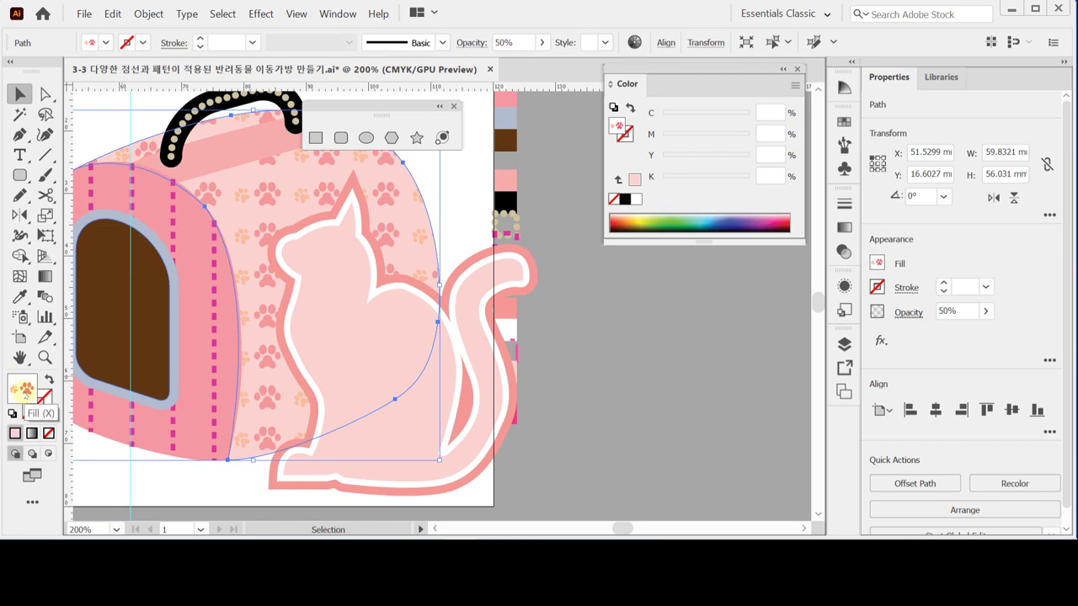
{"action": "key", "text": "ctrl"}
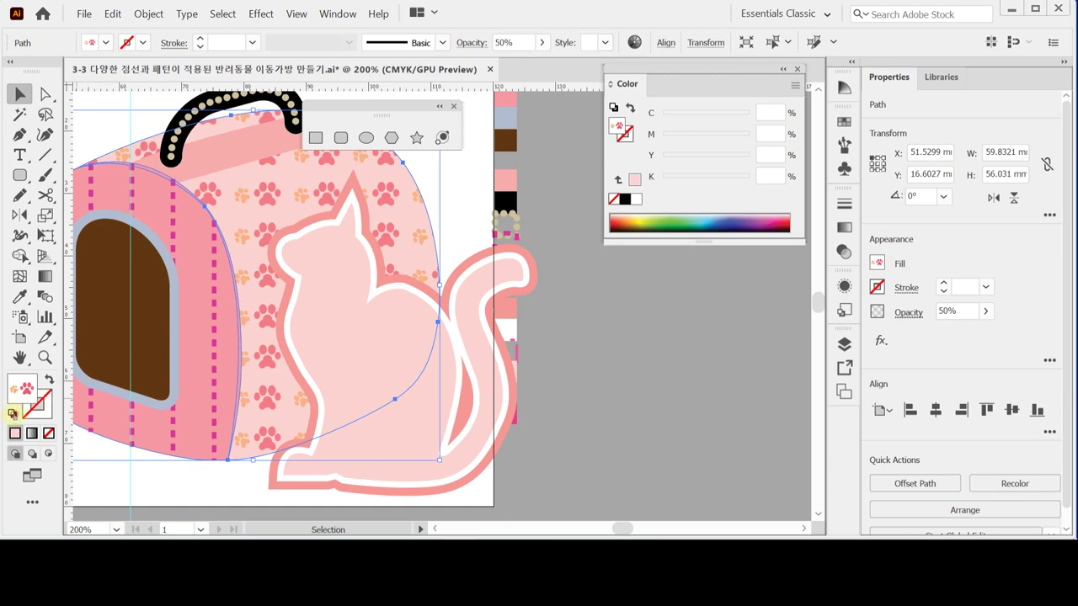
{"action": "left_click", "coordinate": [13, 413]}
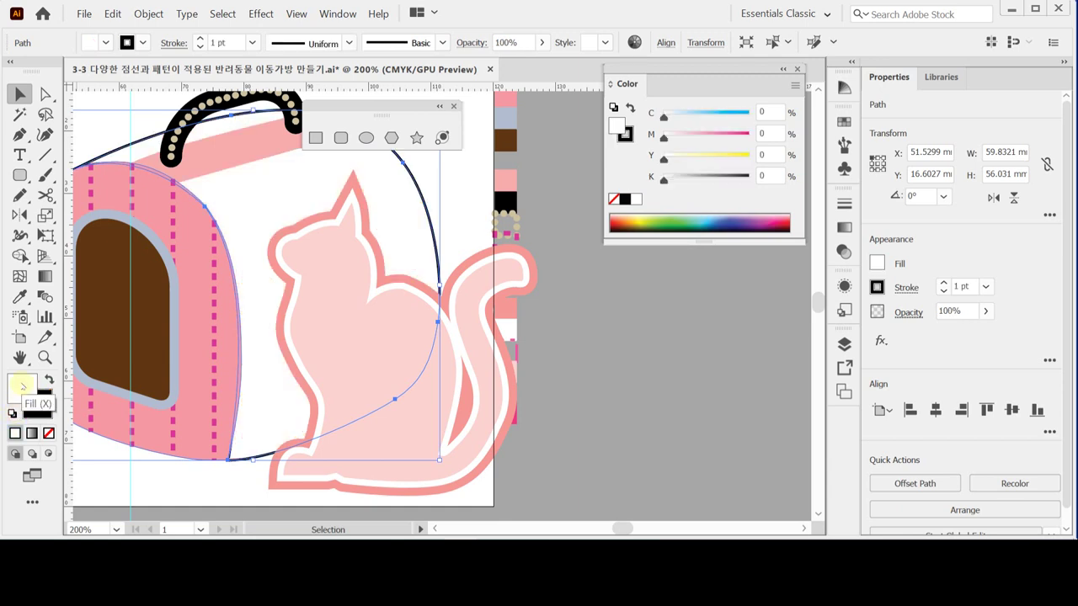
{"action": "left_click", "coordinate": [48, 433]}
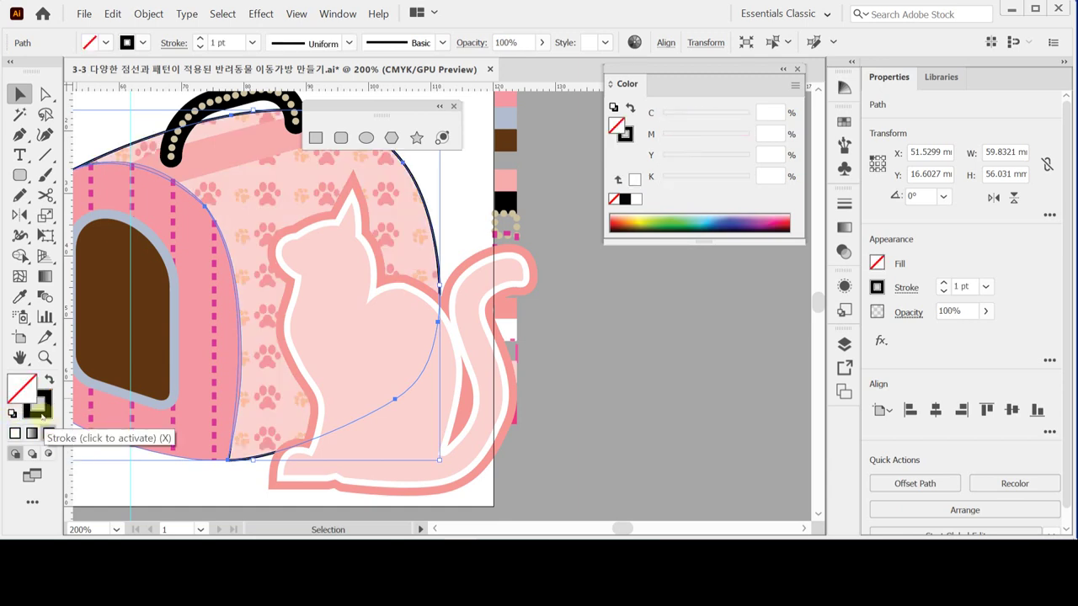
Bring the unfilled, black-stroked copy of the carrier's side shape to the front of the artwork.
{"action": "left_click", "coordinate": [42, 412]}
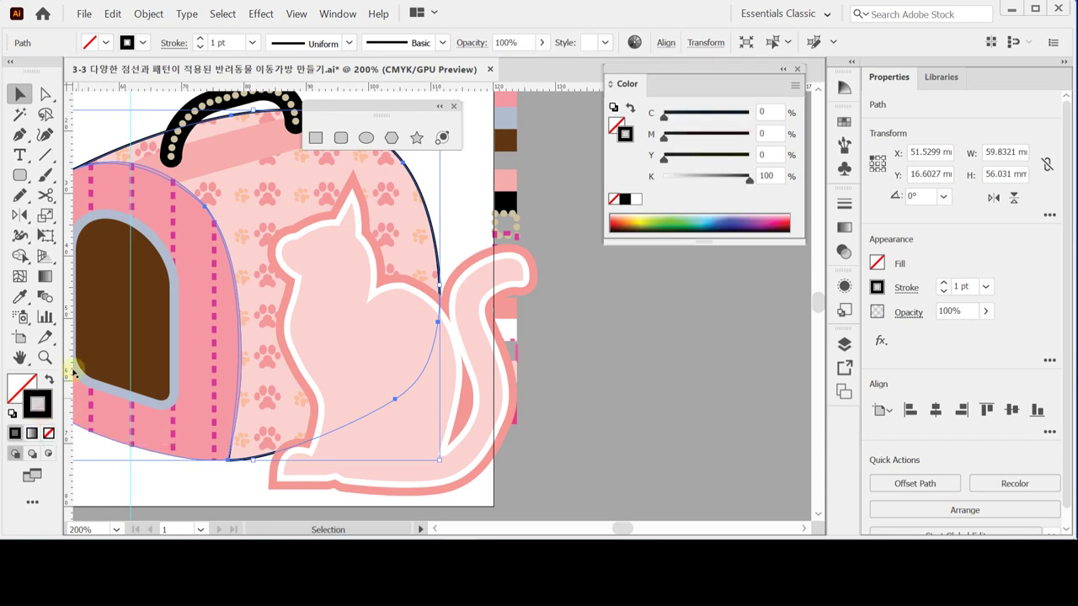
{"action": "right_click", "coordinate": [438, 258]}
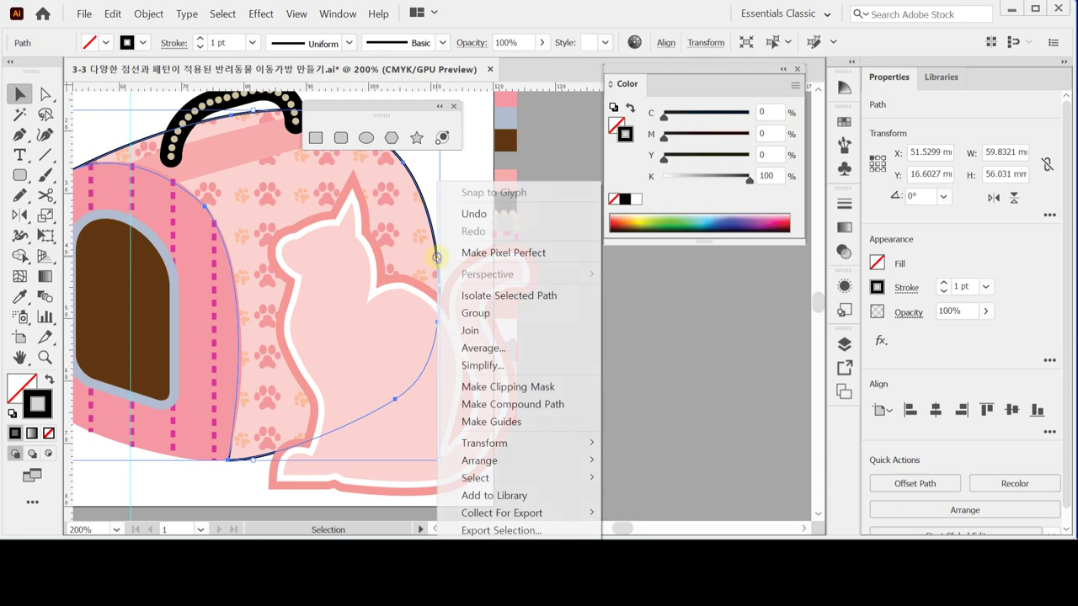
{"action": "mouse_move", "coordinate": [520, 463]}
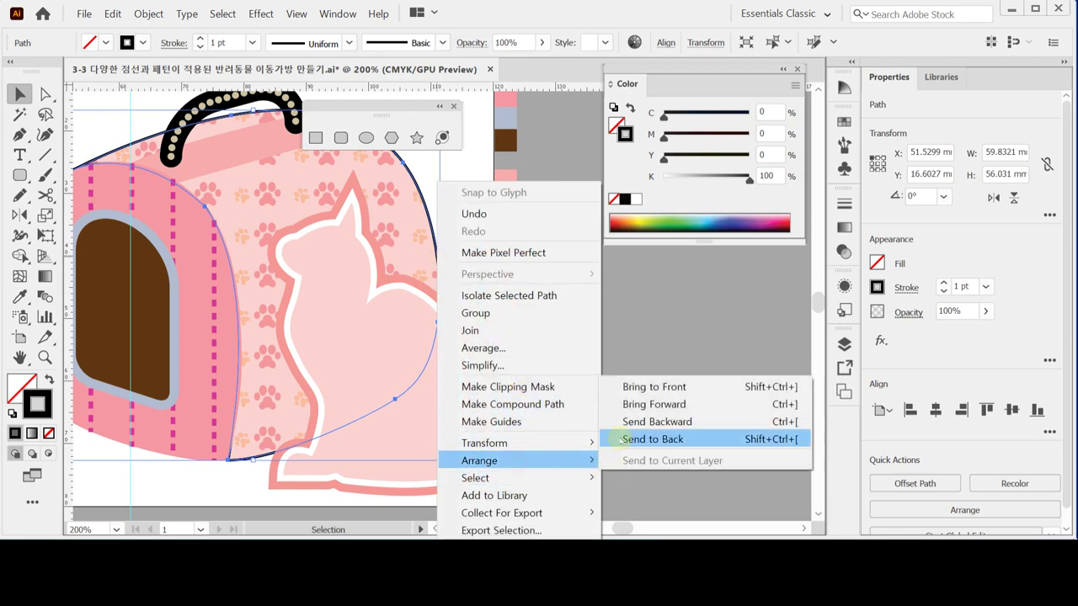
{"action": "left_click", "coordinate": [653, 385]}
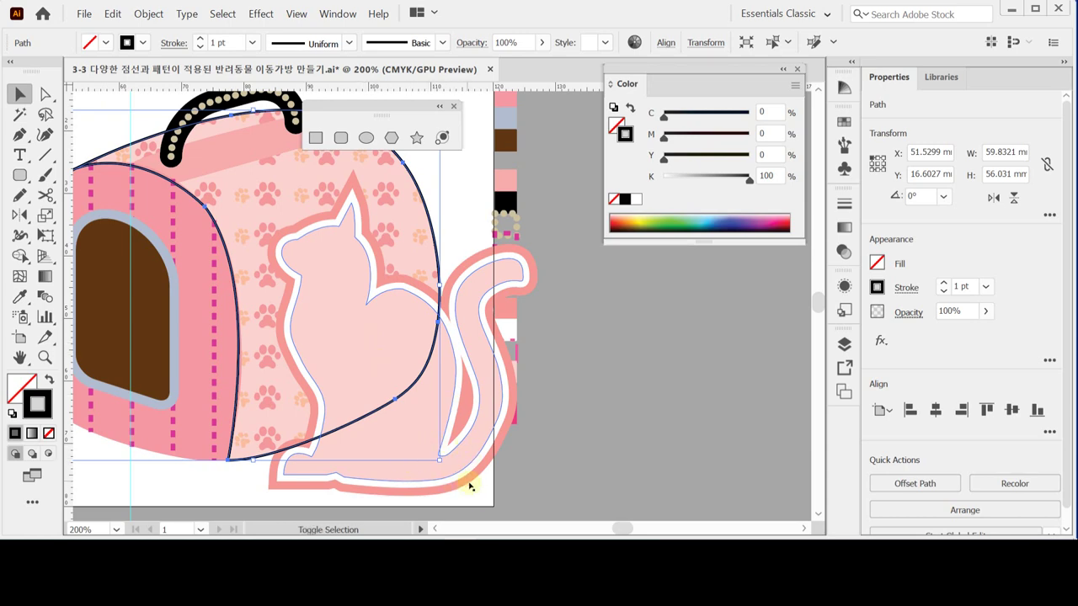
Try to clip the cat and its outlines to the carrier's side shape with a clipping mask, checking the paths in outline view.
{"action": "right_click", "coordinate": [428, 414]}
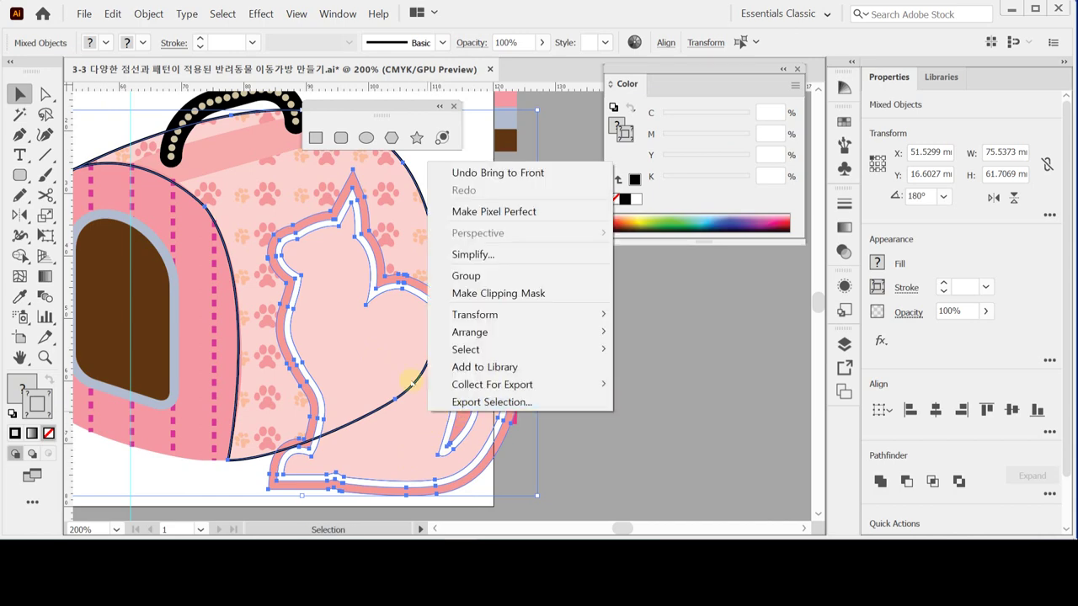
{"action": "left_click", "coordinate": [512, 293]}
{"action": "left_click", "coordinate": [585, 349]}
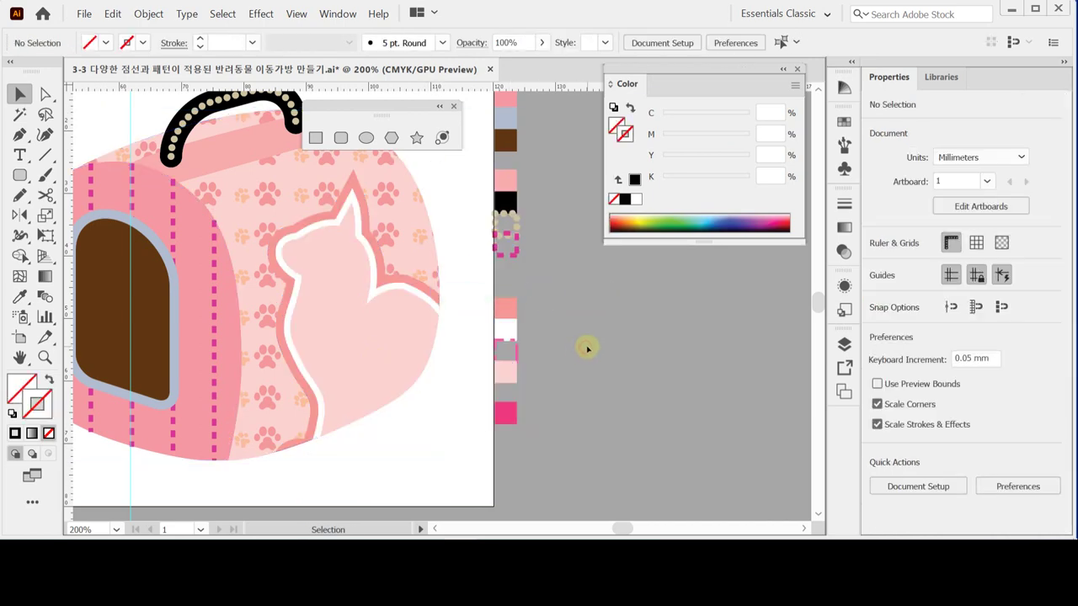
{"action": "scroll", "coordinate": [577, 337], "scroll_direction": "up", "scroll_amount": 1}
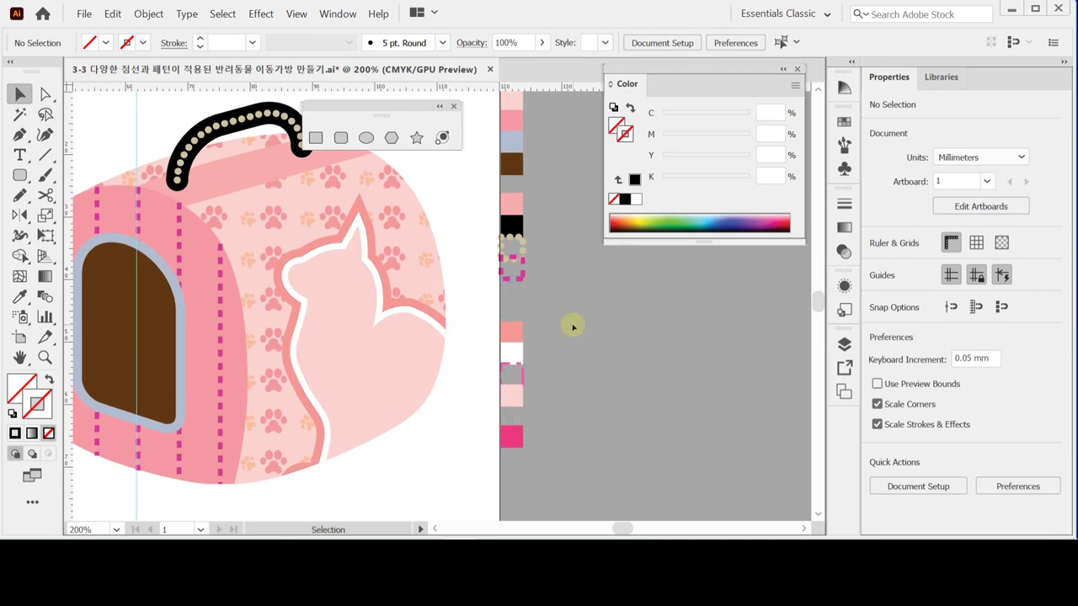
{"action": "key", "text": "ctrl+y"}
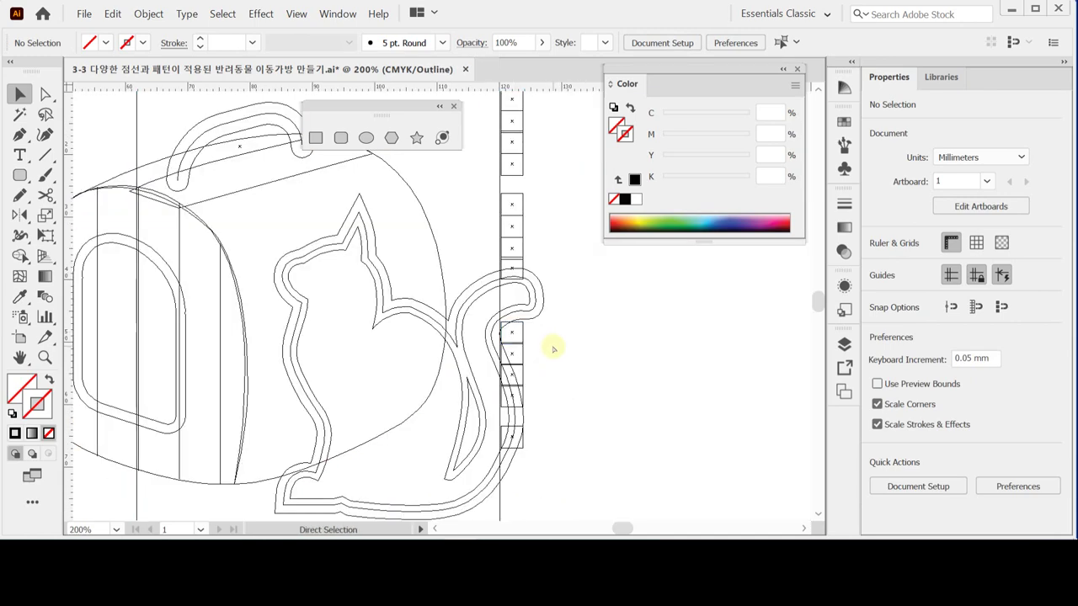
{"action": "key", "text": "ctrl+y"}
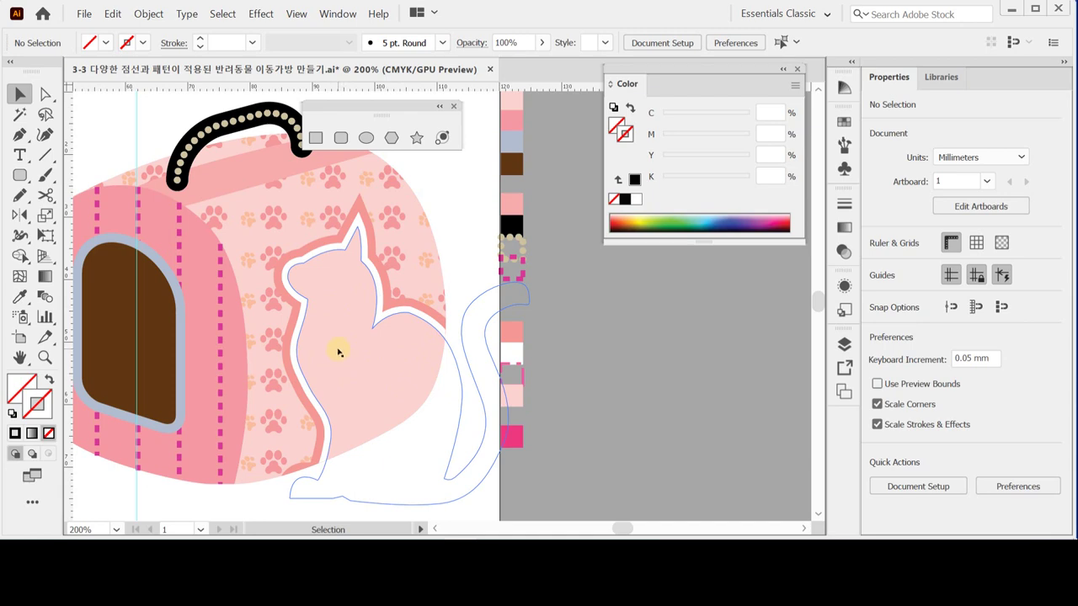
{"action": "key", "text": "ctrl+z"}
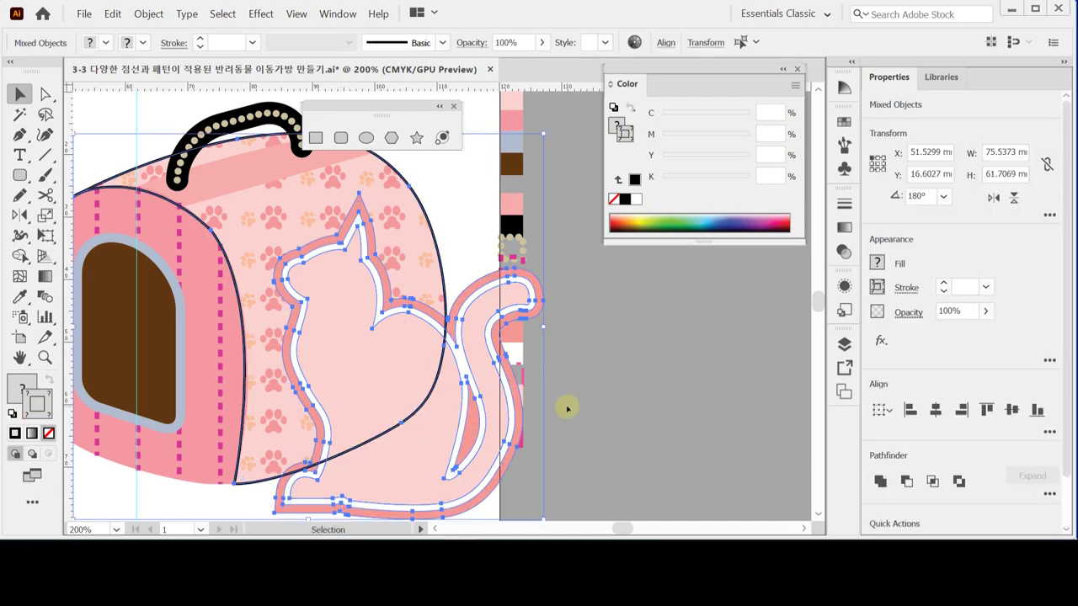
Move the cat with both outlines to about X 83.8 mm, Y 27.3 mm and save the file.
{"action": "left_click", "coordinate": [565, 409]}
{"action": "left_click_drag", "start_coordinate": [447, 397], "coordinate": [460, 360]}
{"action": "left_click_drag", "start_coordinate": [348, 497], "coordinate": [413, 435]}
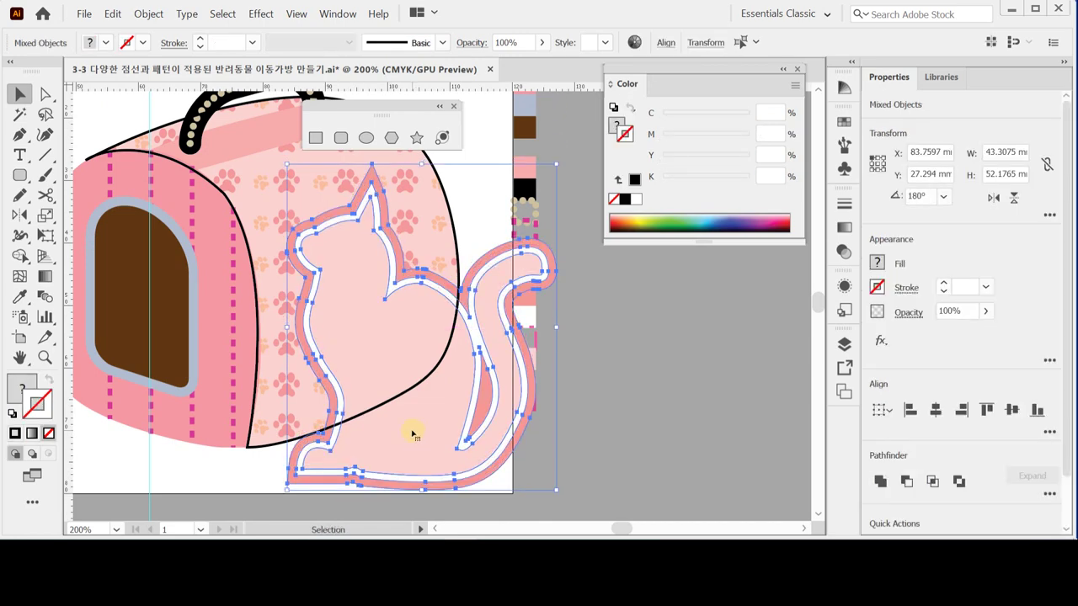
{"action": "key", "text": "a"}
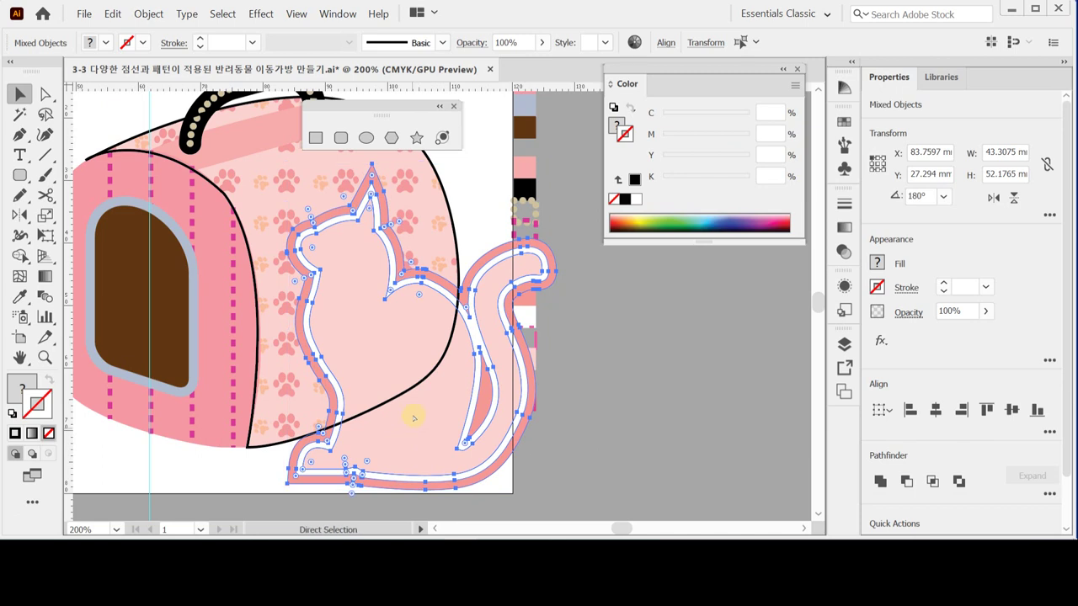
{"action": "key", "text": "v"}
{"action": "key", "text": "ctrl+s"}
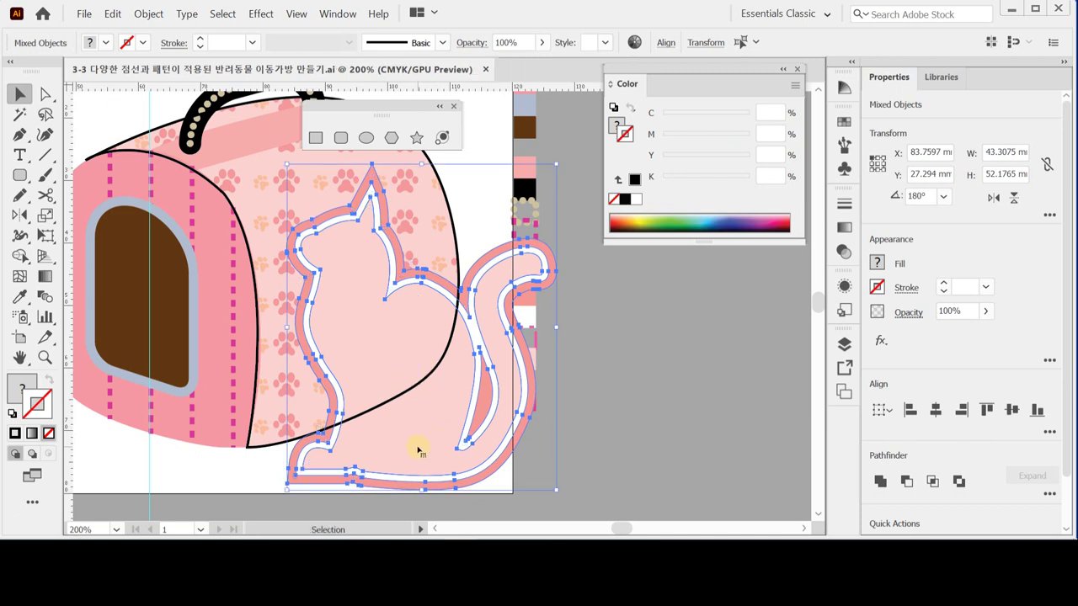
Nudge the cat with both outlines slightly down to about Y 27.5 mm and deselect it.
{"action": "left_click", "coordinate": [576, 441]}
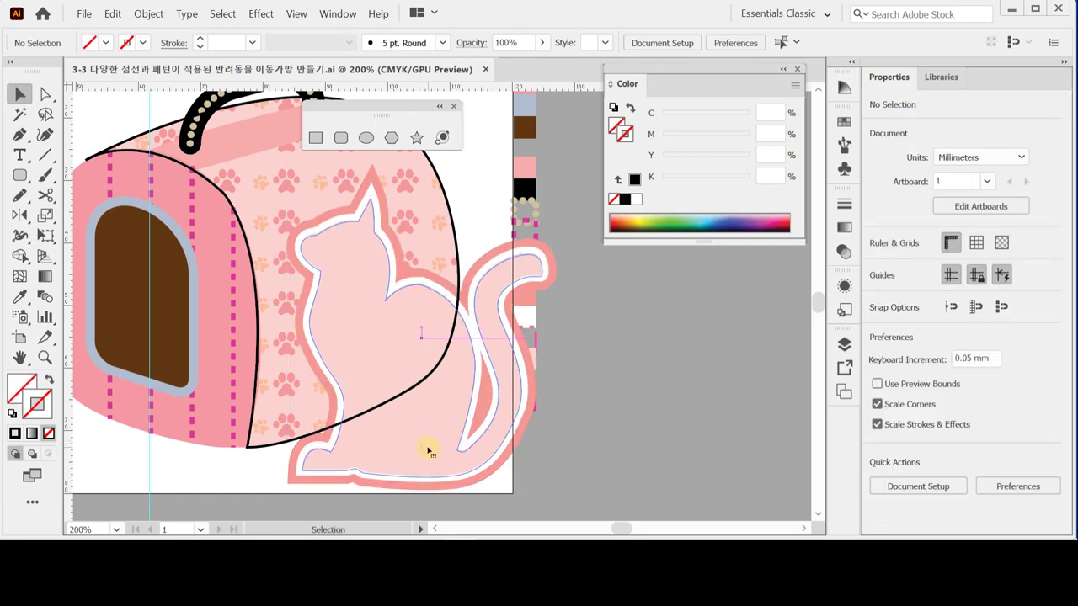
{"action": "left_click", "coordinate": [428, 453]}
{"action": "key", "text": "ctrl+h"}
{"action": "left_click", "coordinate": [464, 494]}
{"action": "left_click", "coordinate": [358, 449]}
{"action": "left_click_drag", "start_coordinate": [361, 452], "coordinate": [360, 448]}
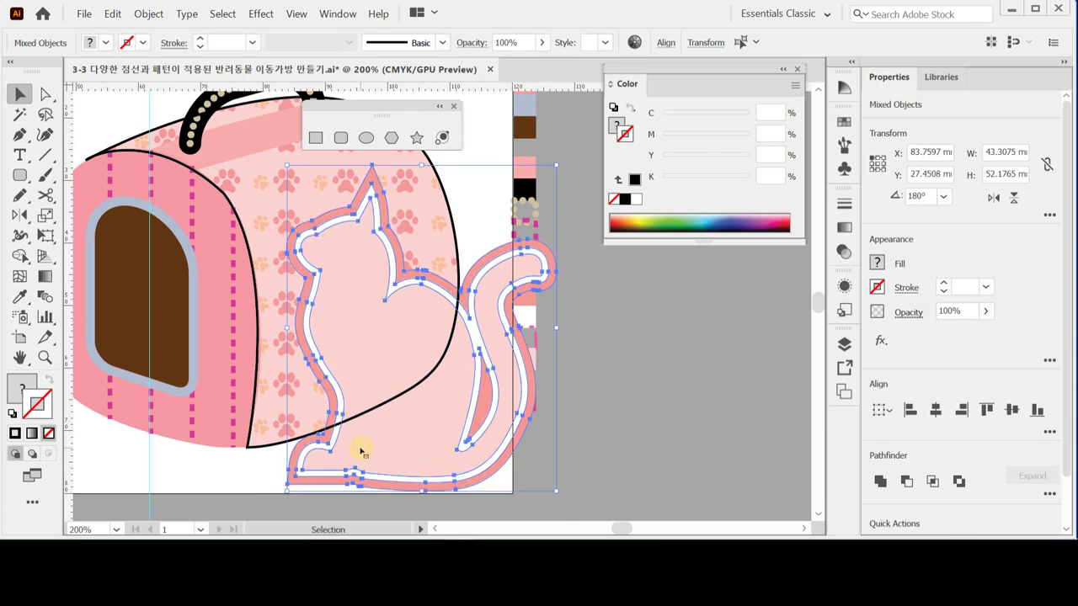
{"action": "left_click", "coordinate": [565, 433]}
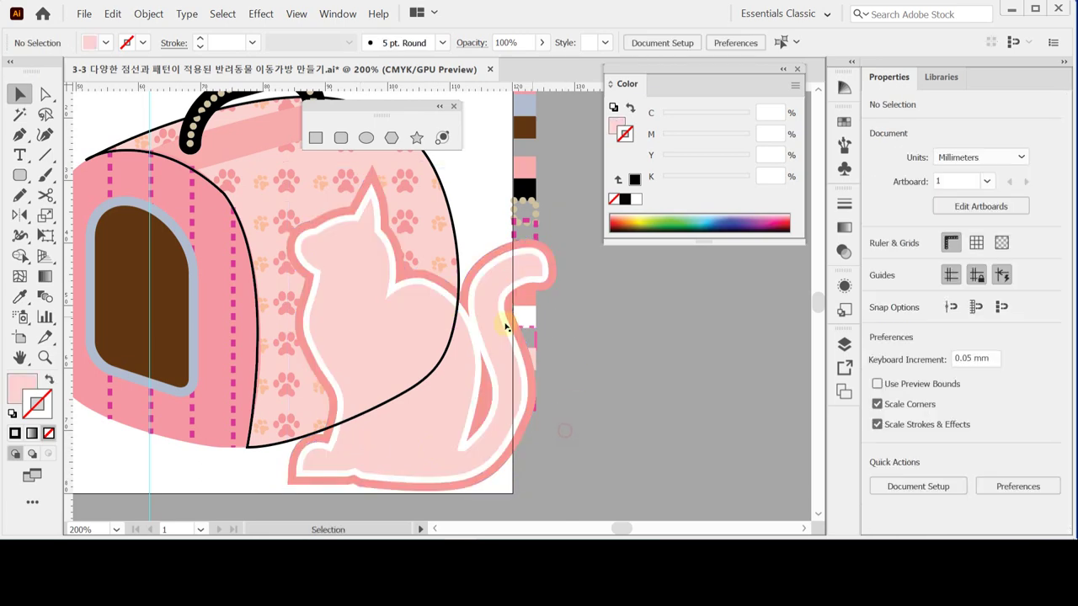
Crop the cat and its outlines to the black carrier side shape with Pathfinder Crop, and check the paths in outline view.
{"action": "left_click", "coordinate": [428, 440]}
{"action": "left_click", "coordinate": [407, 390], "text": "shift"}
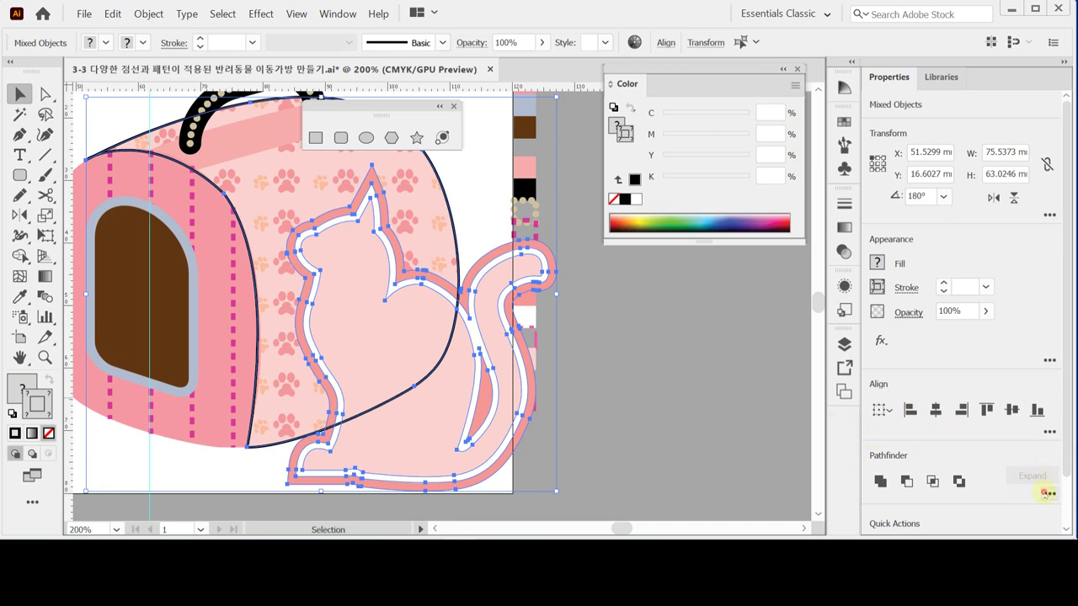
{"action": "left_click", "coordinate": [1049, 495]}
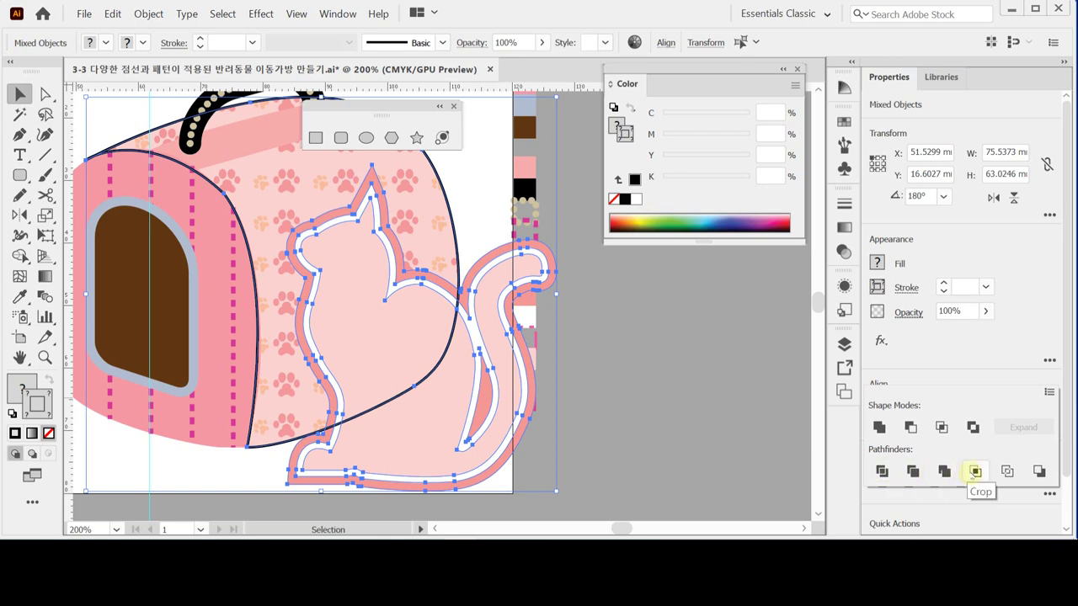
{"action": "left_click", "coordinate": [974, 472]}
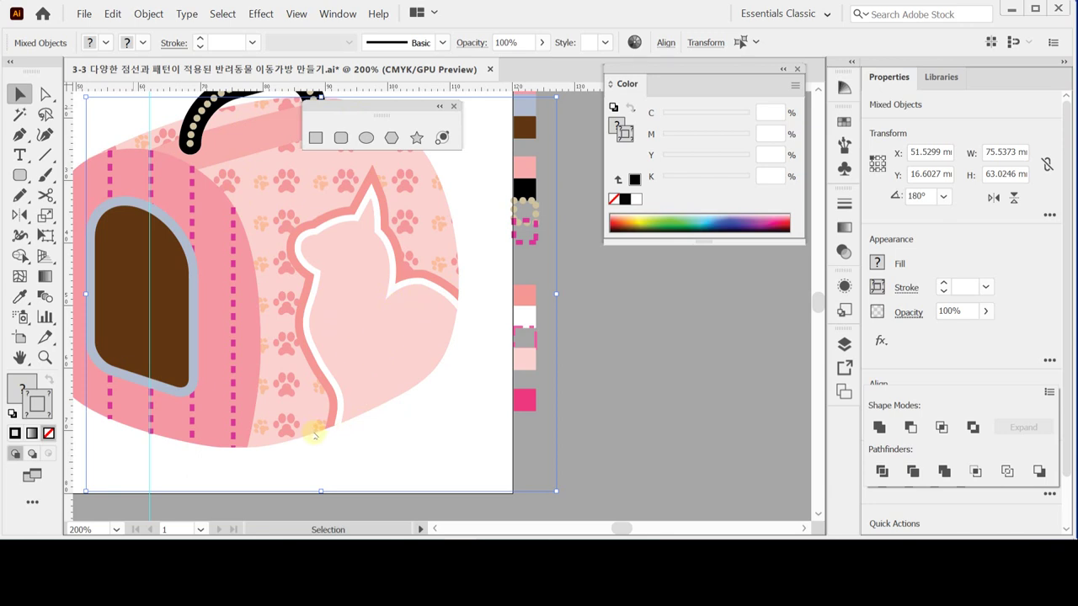
{"action": "left_click", "coordinate": [421, 443]}
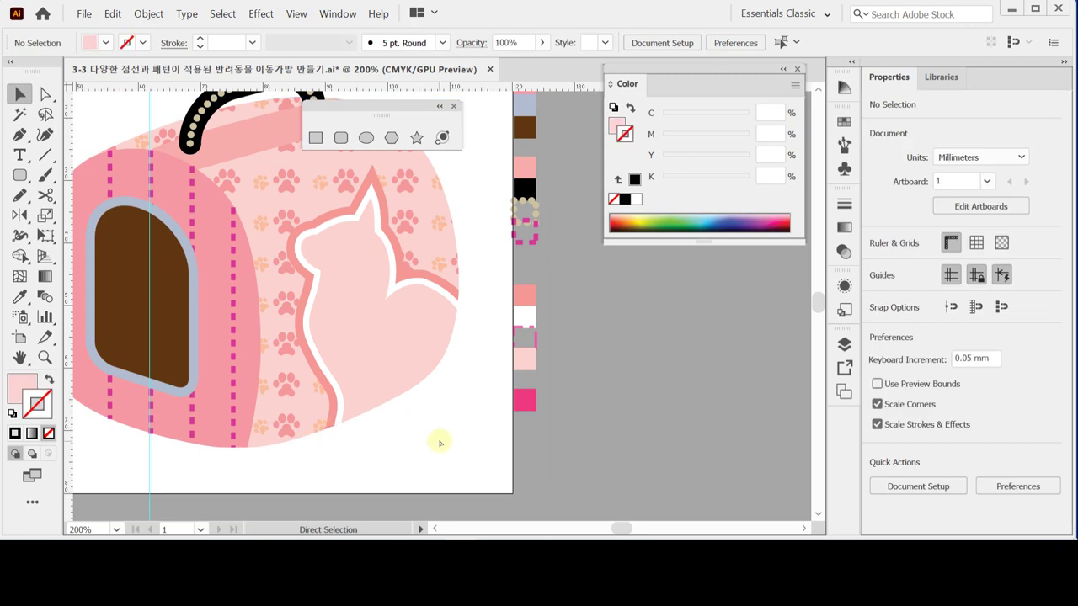
{"action": "key", "text": "ctrl+y"}
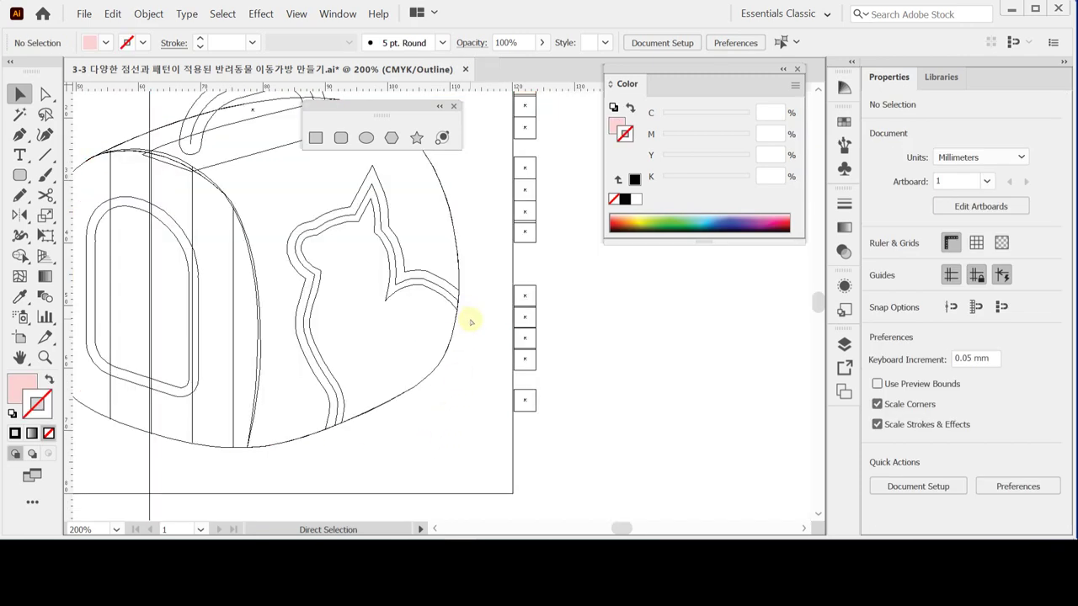
{"action": "key", "text": "ctrl+y"}
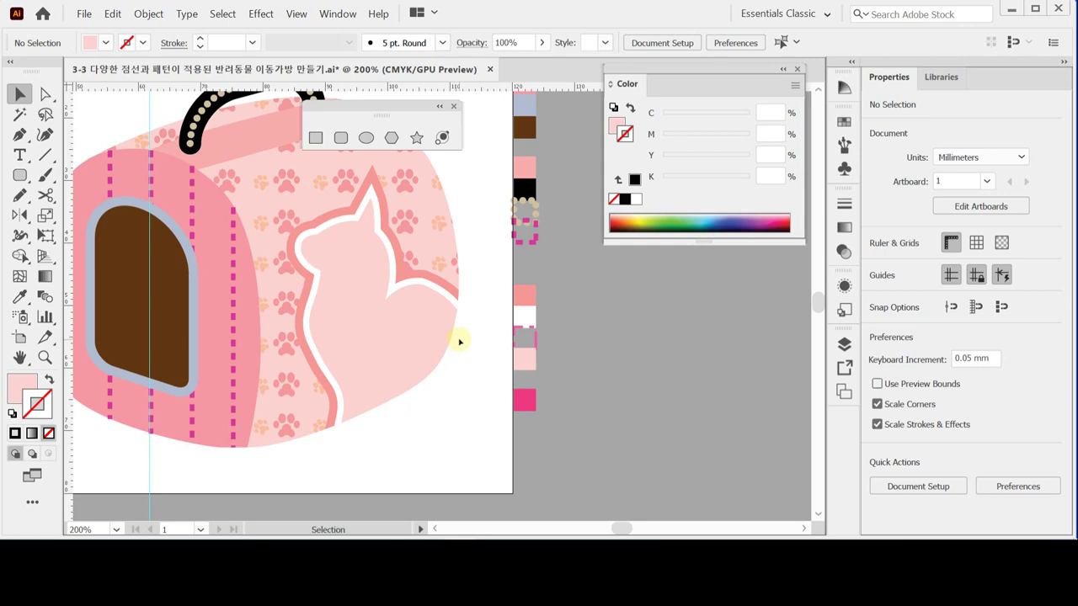
Isolate the cropped cat group and duplicate its innermost light pink shape in place.
{"action": "left_click", "coordinate": [383, 321]}
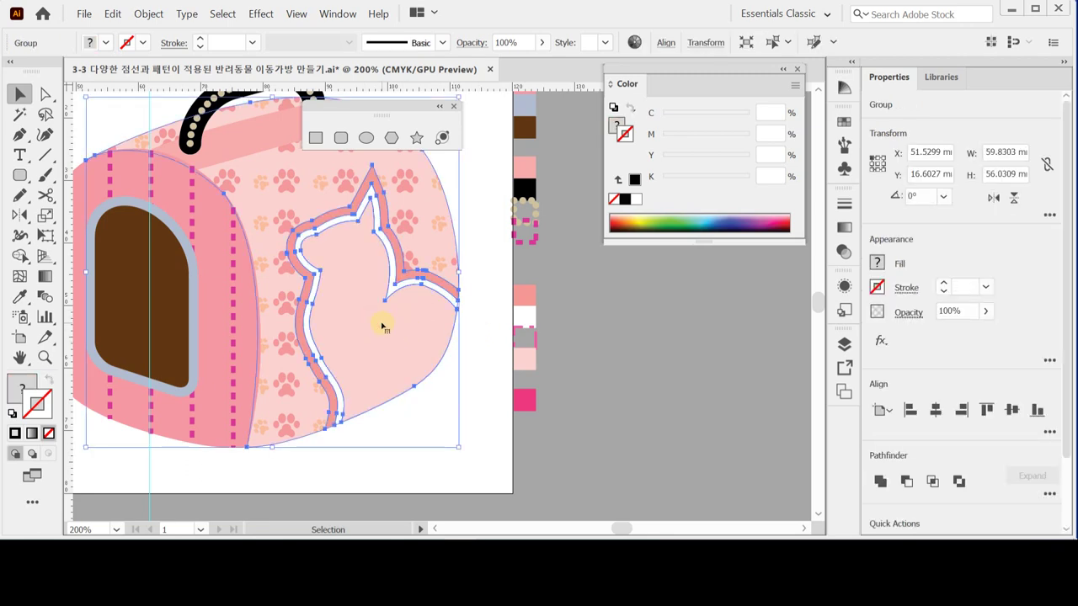
{"action": "double_click", "coordinate": [380, 323]}
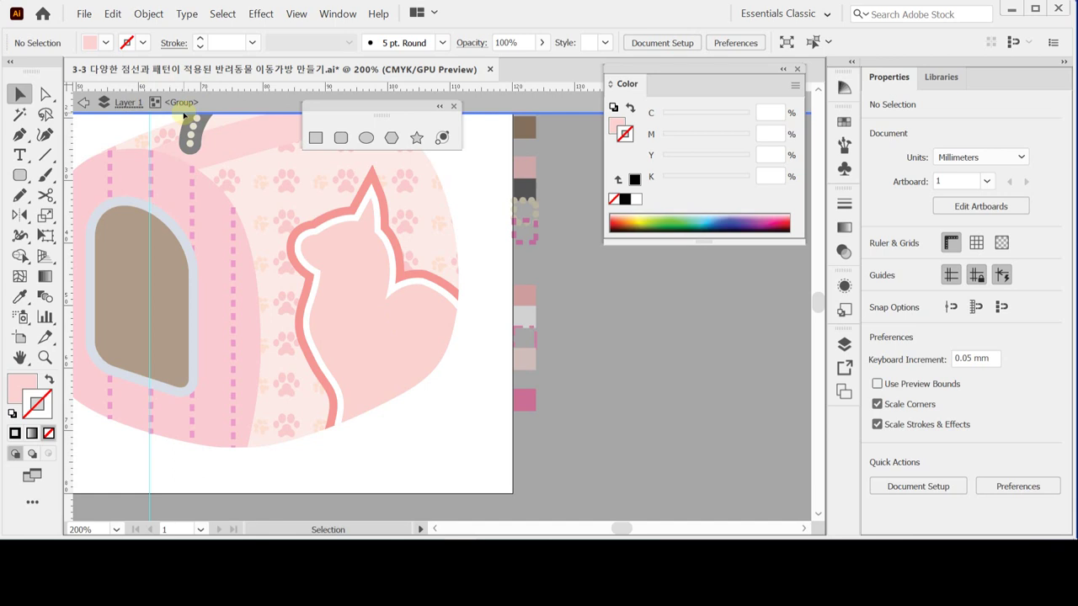
{"action": "left_click", "coordinate": [358, 288]}
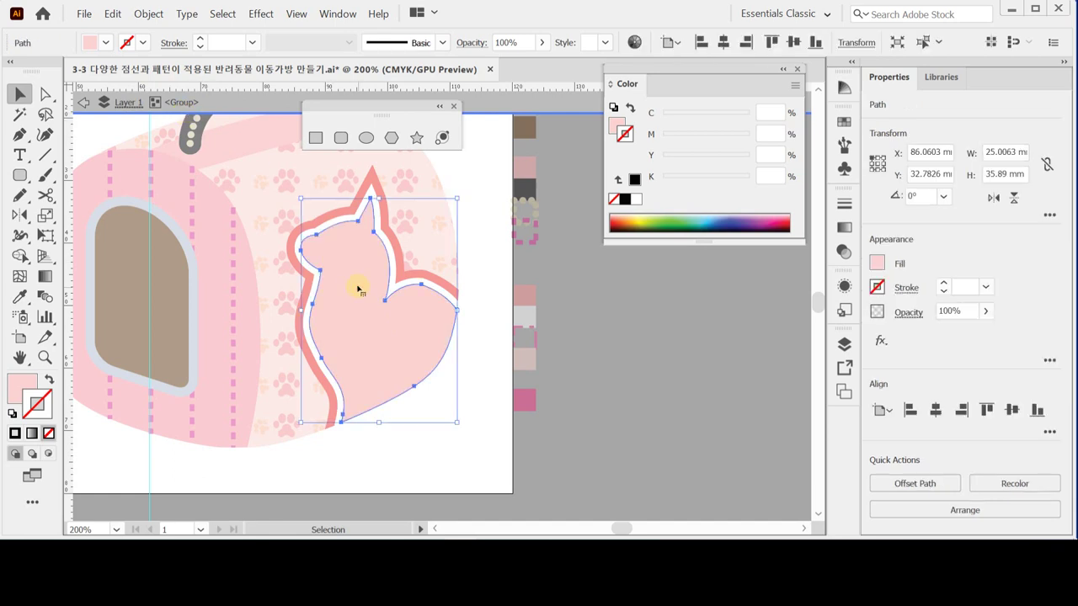
{"action": "key", "text": "a"}
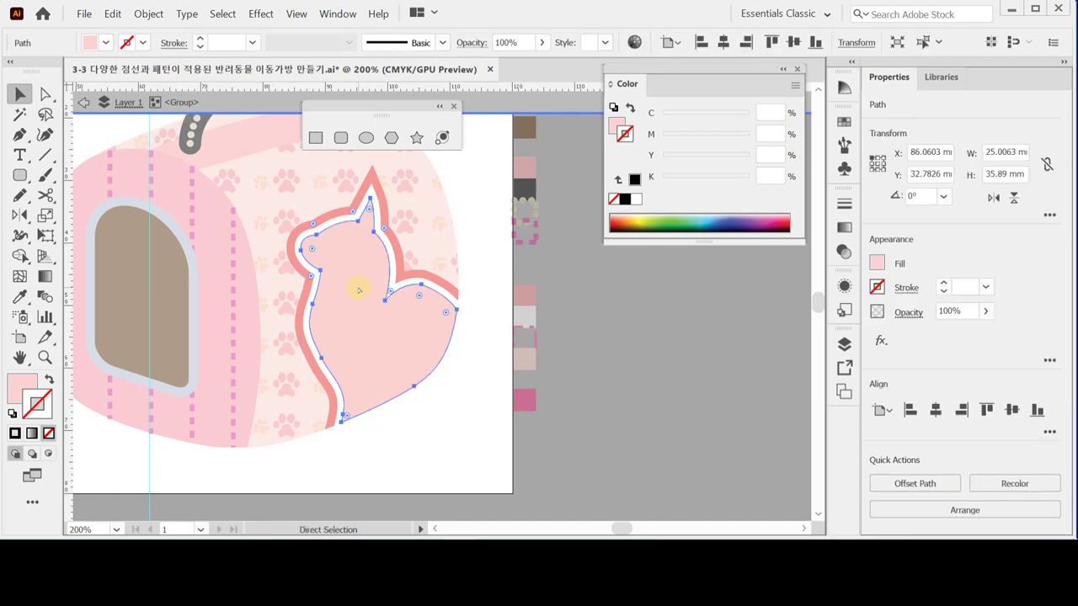
{"action": "key", "text": "v"}
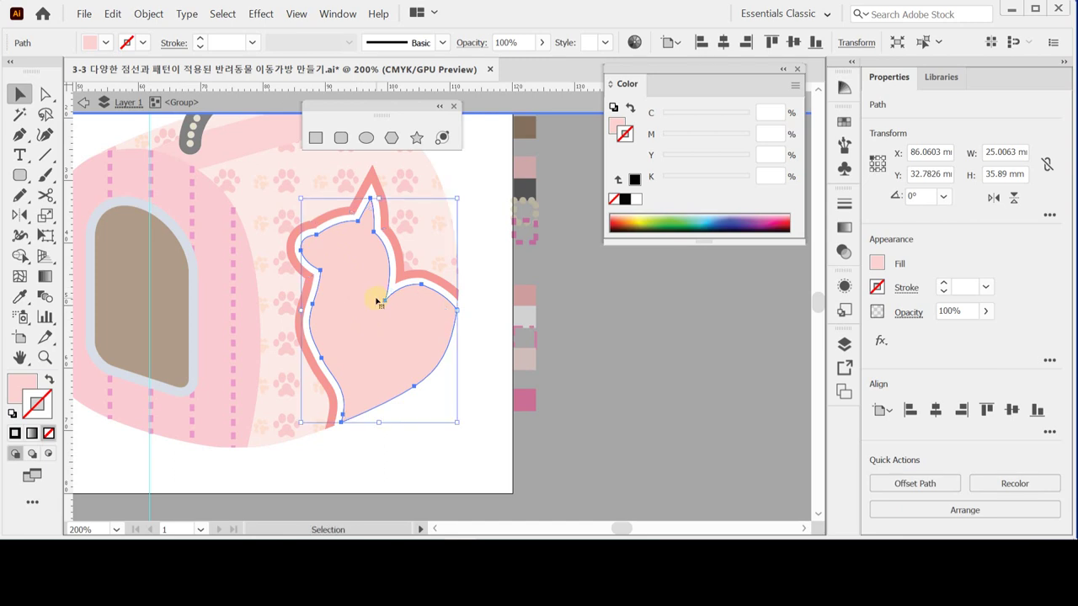
Give the inner cat copy no fill and a 1 pt magenta stroke with M 80% and Y 0%.
{"action": "left_click", "coordinate": [49, 379]}
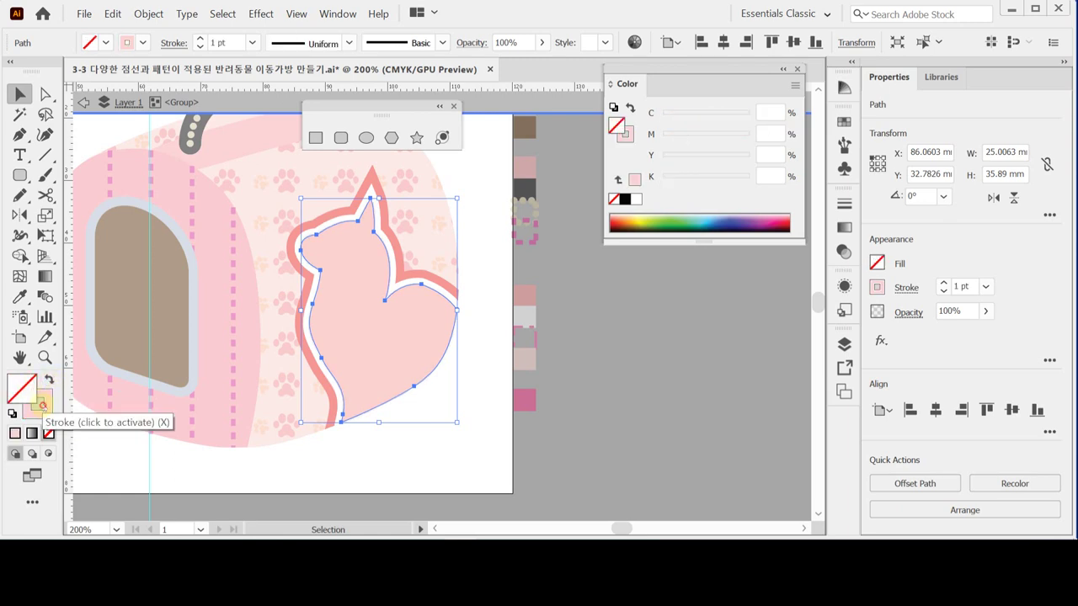
{"action": "left_click", "coordinate": [42, 406]}
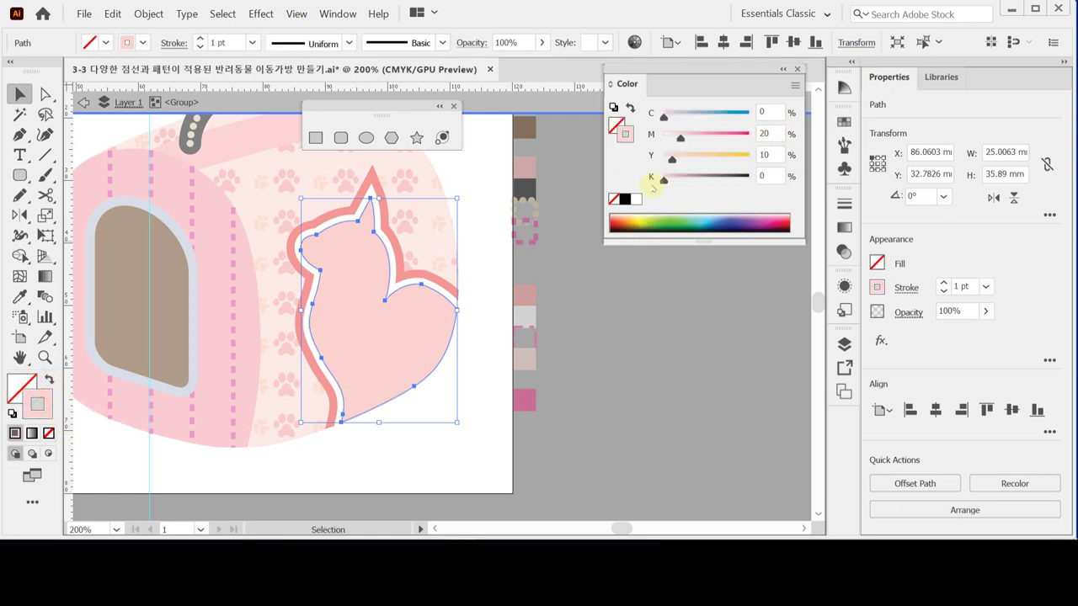
{"action": "left_click_drag", "start_coordinate": [650, 164], "coordinate": [653, 163]}
{"action": "left_click_drag", "start_coordinate": [764, 134], "coordinate": [755, 135]}
{"action": "type", "text": "8"}
{"action": "key", "text": "Return"}
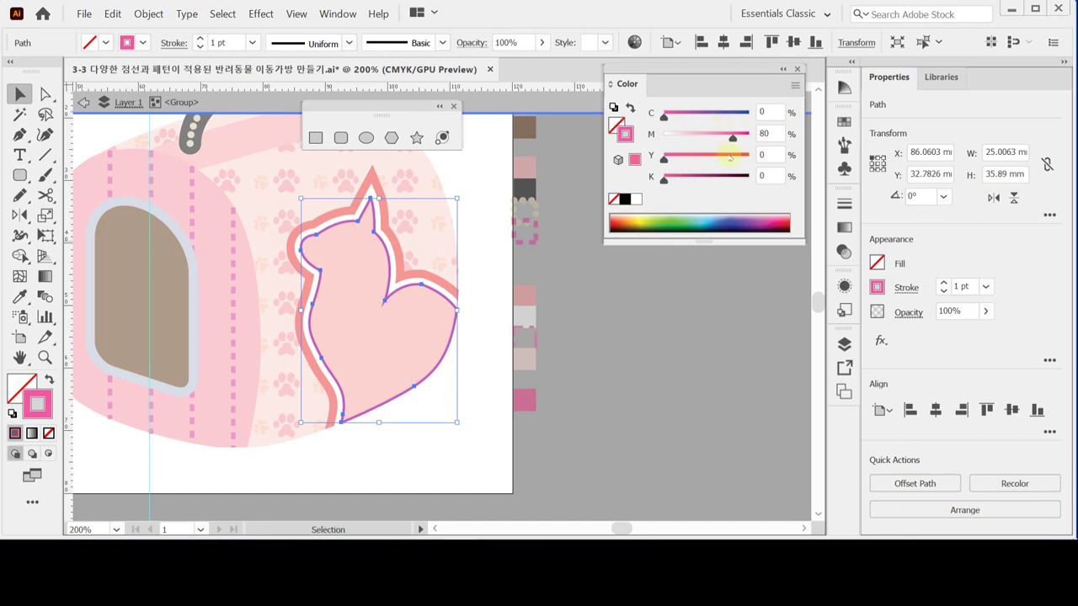
Make the inner cat's stroke dashed with an 8 pt dash, 3 pt gap, 2 pt dash and 3 pt gap, and deselect it.
{"action": "left_click", "coordinate": [906, 287]}
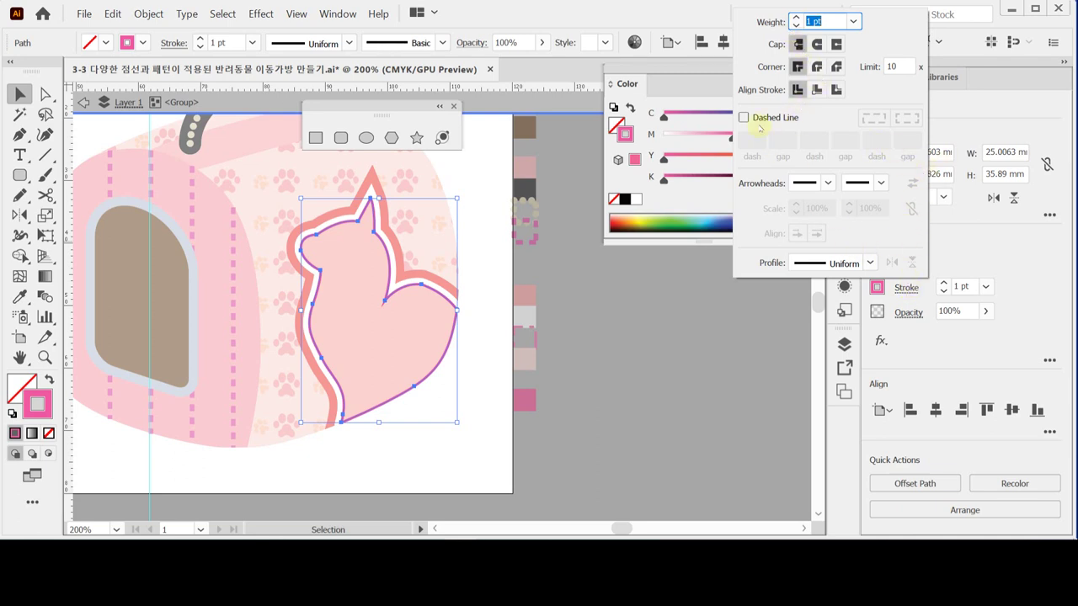
{"action": "left_click", "coordinate": [760, 119]}
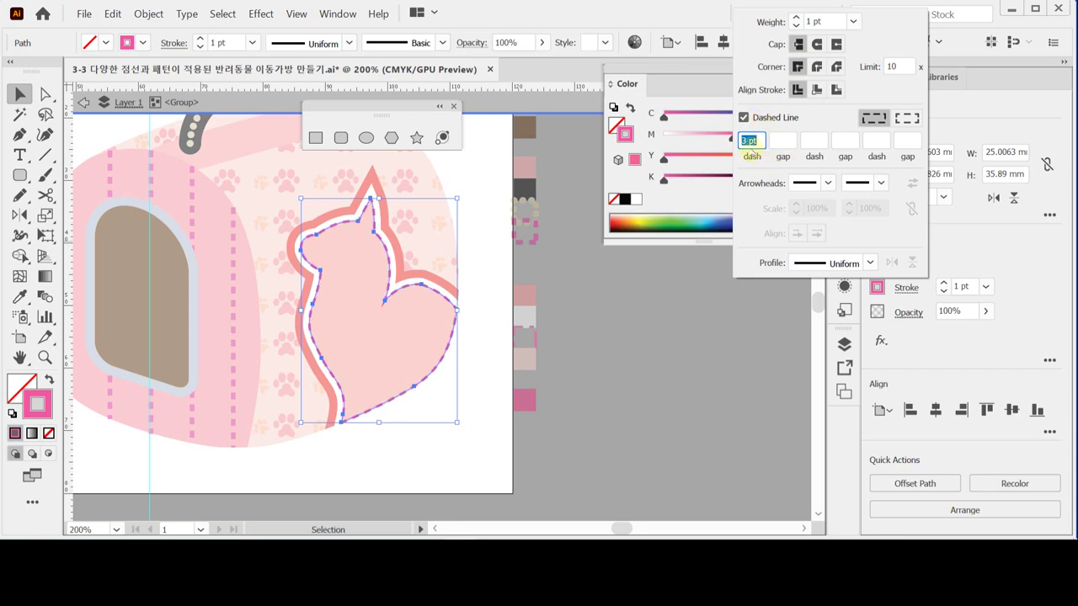
{"action": "type", "text": "8"}
{"action": "key", "text": "Tab"}
{"action": "type", "text": "3"}
{"action": "key", "text": "Tab"}
{"action": "type", "text": "2"}
{"action": "key", "text": "Tab"}
{"action": "type", "text": "3"}
{"action": "key", "text": "Tab"}
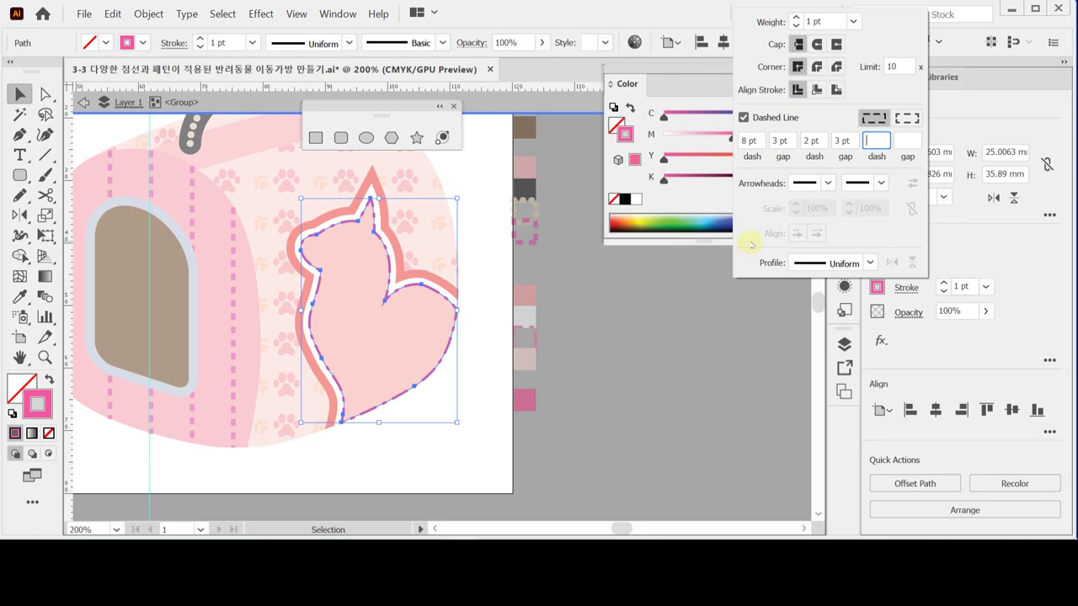
{"action": "left_click", "coordinate": [641, 325]}
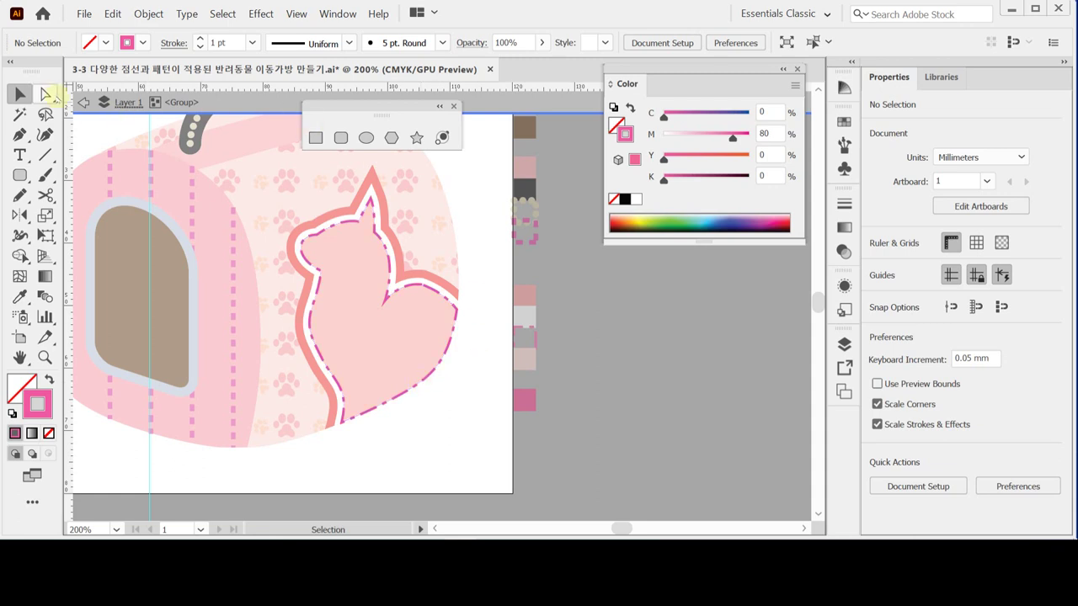
{"action": "left_click", "coordinate": [45, 94]}
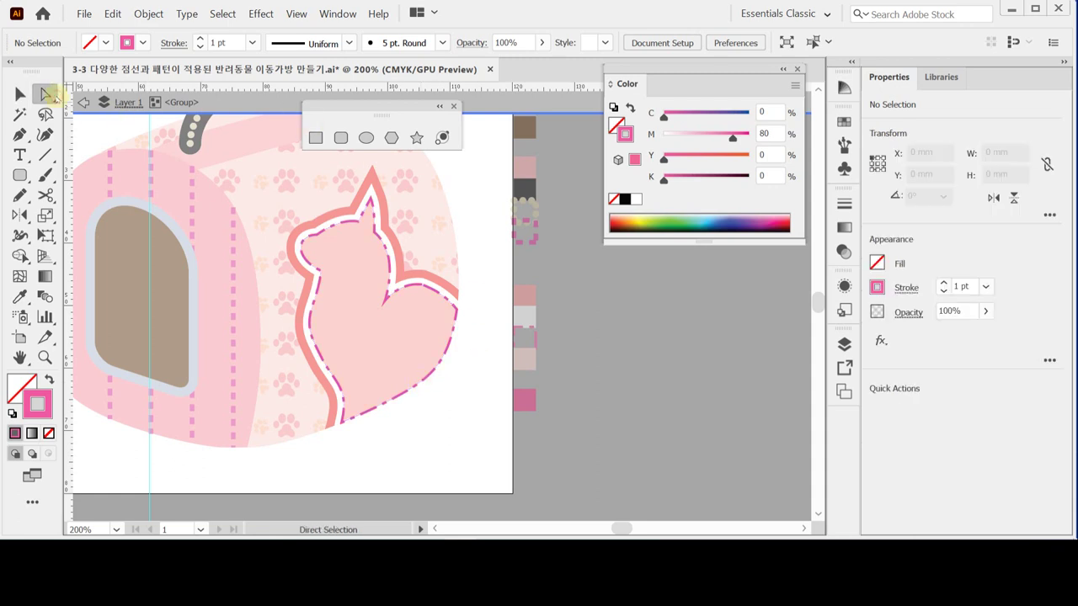
Delete the stretch of the dashed cat outline along the carrier's lower-right edge by removing its anchor points, and deselect the path.
{"action": "left_click", "coordinate": [416, 389]}
{"action": "left_click", "coordinate": [414, 388]}
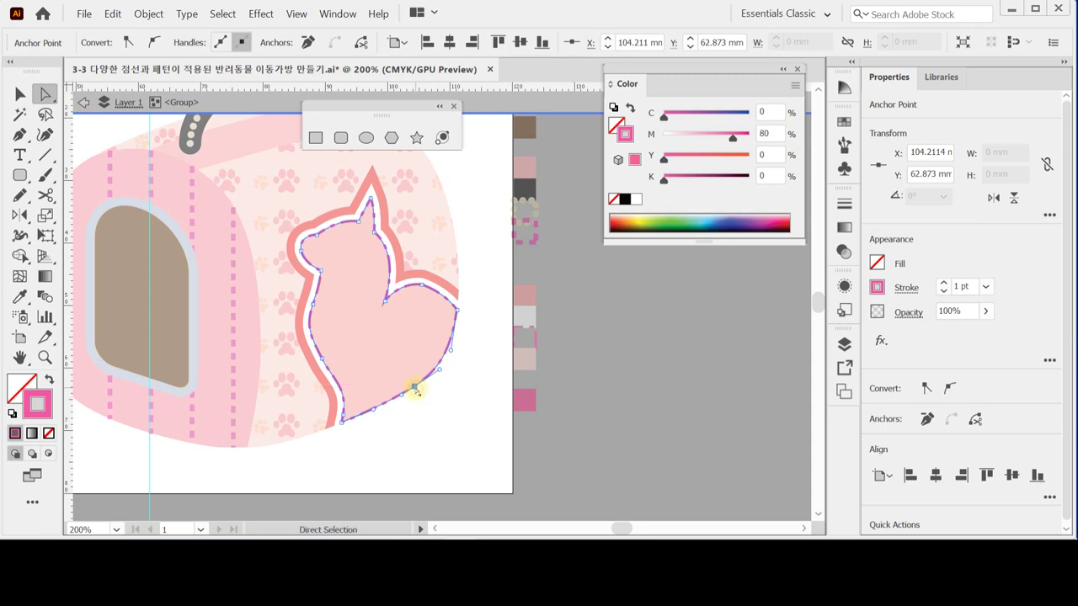
{"action": "key", "text": "Delete"}
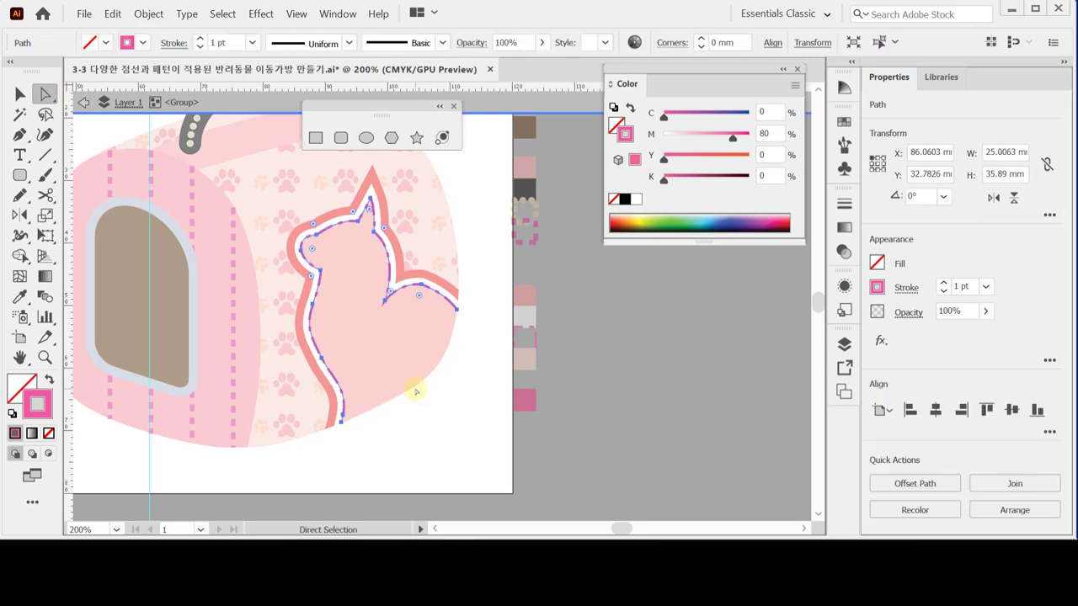
{"action": "left_click", "coordinate": [416, 391]}
{"action": "left_click", "coordinate": [416, 391]}
{"action": "key", "text": "ctrl+j"}
{"action": "key", "text": "ctrl+z"}
{"action": "key", "text": "ctrl+j"}
{"action": "left_click", "coordinate": [447, 410]}
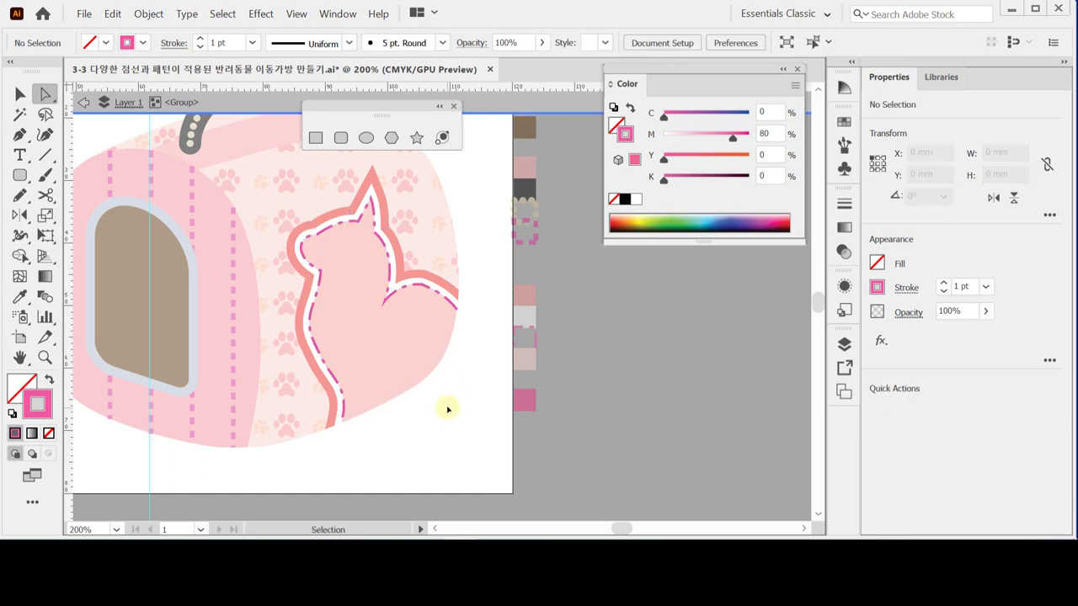
Exit isolation mode on the cat group and save the document.
{"action": "double_click", "coordinate": [447, 407]}
{"action": "key", "text": "ctrl+s"}
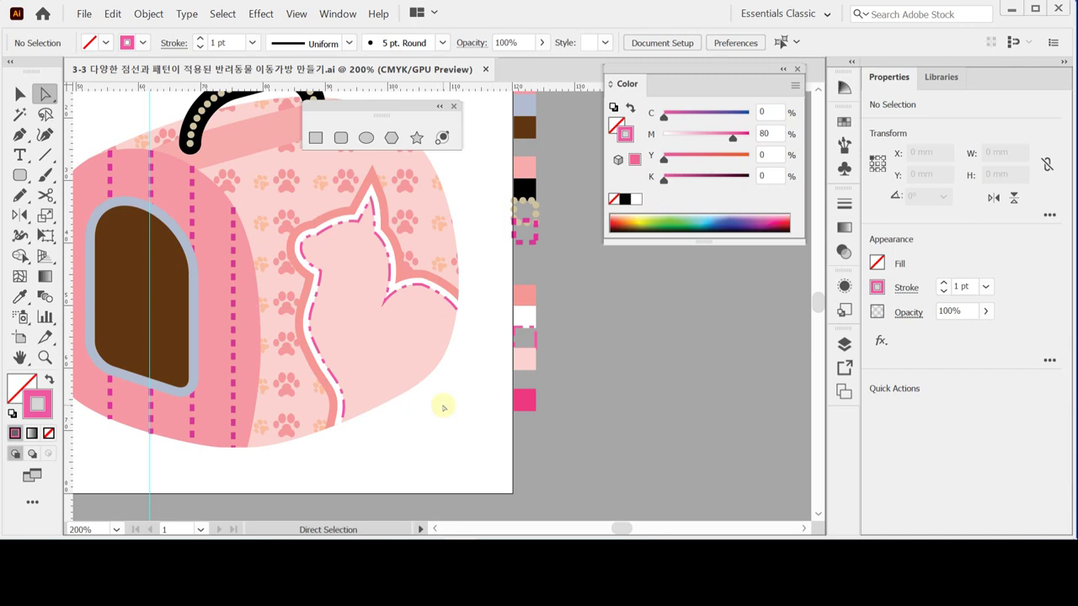
{"action": "left_click", "coordinate": [357, 393]}
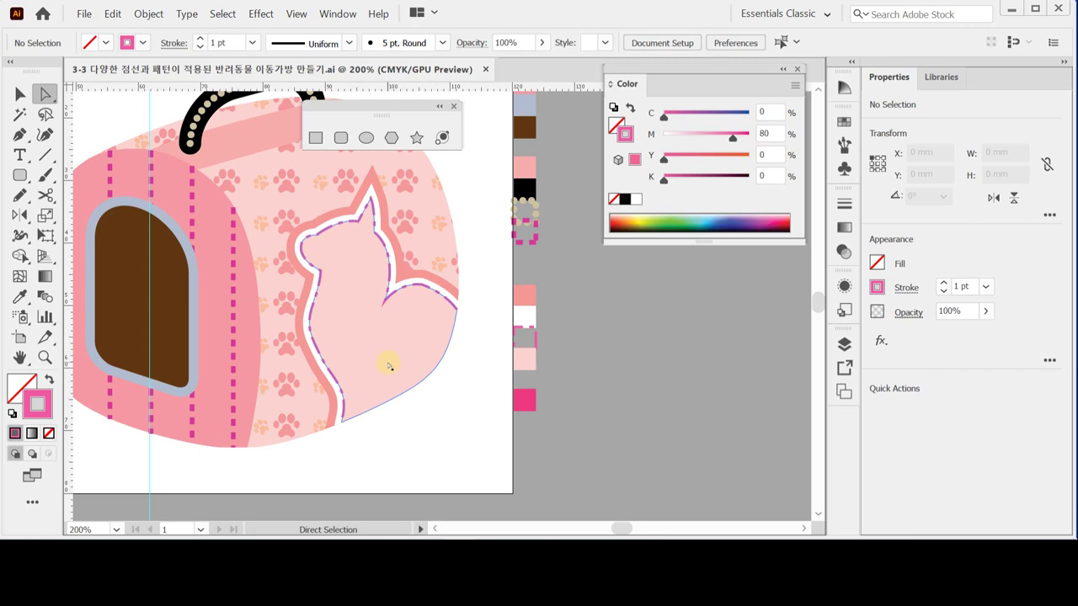
Create a point text object below the cat and set its font to Arial Bold at 9 pt.
{"action": "left_click", "coordinate": [19, 155]}
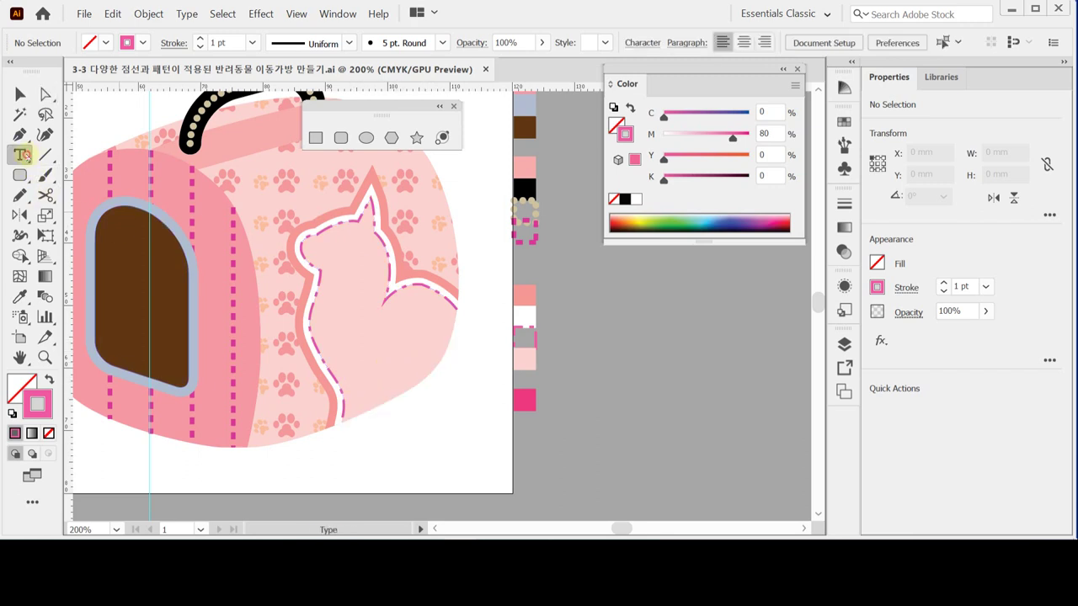
{"action": "left_click", "coordinate": [399, 428]}
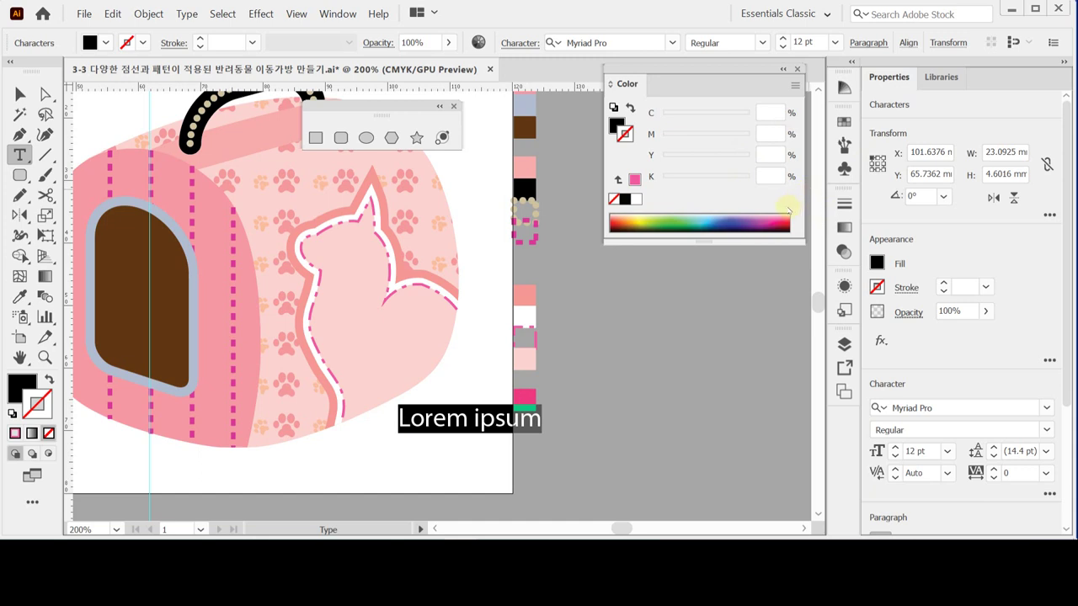
{"action": "key", "text": "ctrl+t"}
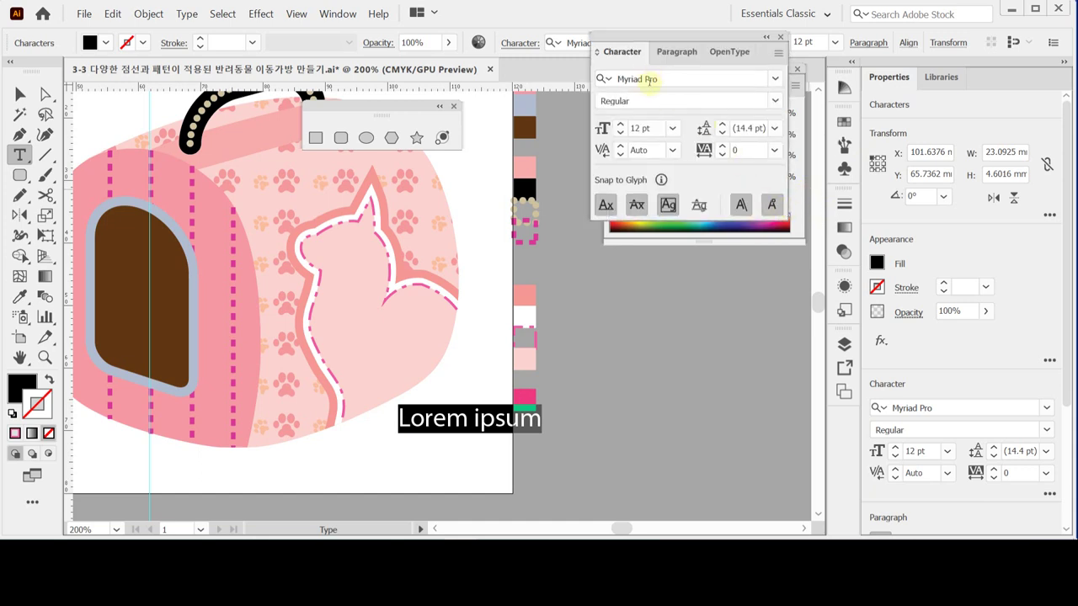
{"action": "left_click", "coordinate": [650, 79]}
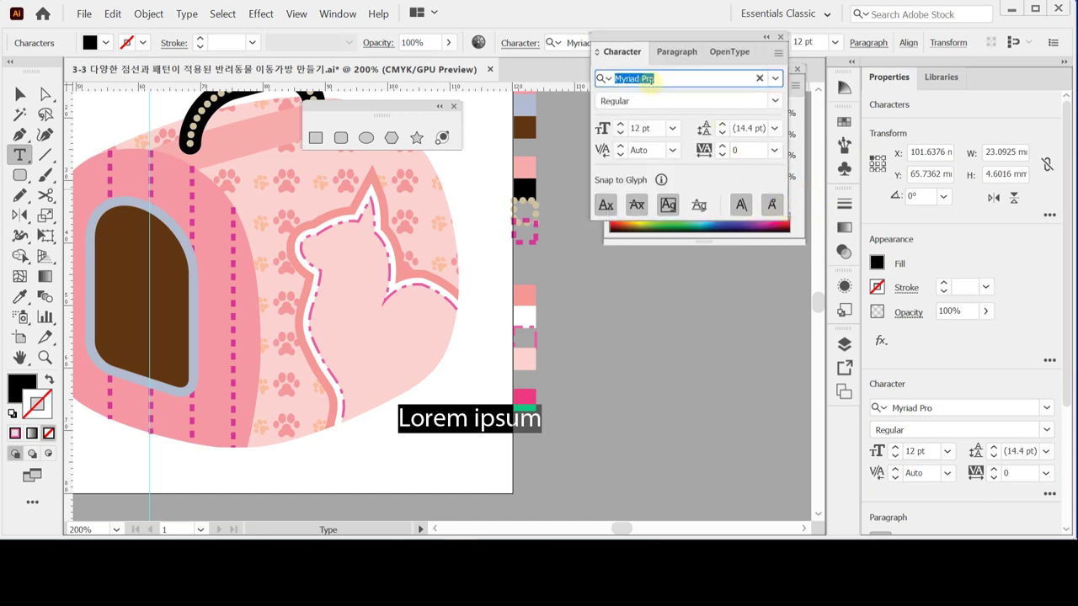
{"action": "type", "text": "ar"}
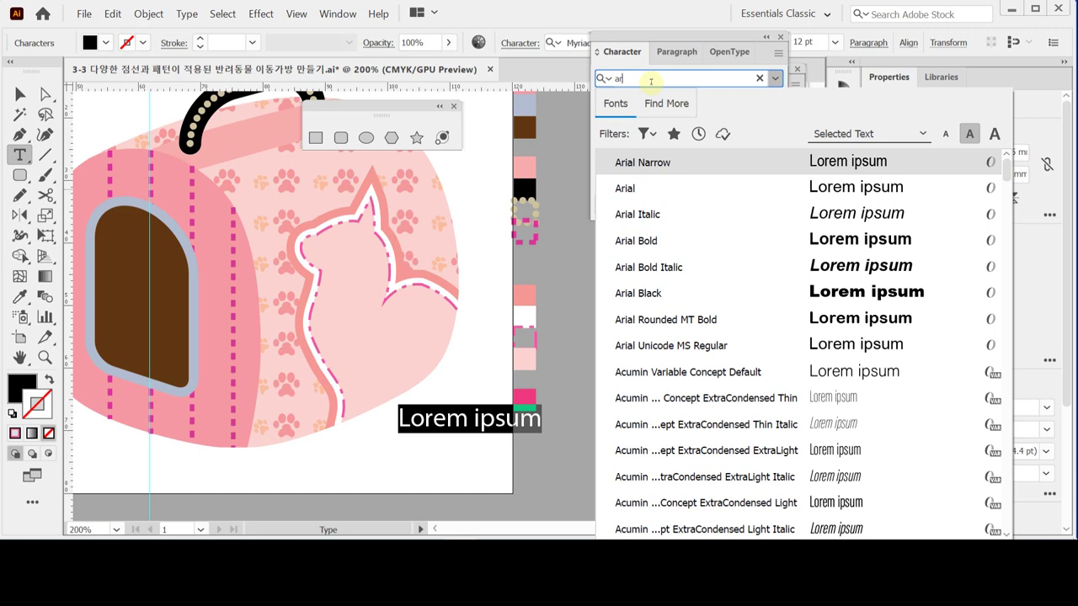
{"action": "key", "text": "Down"}
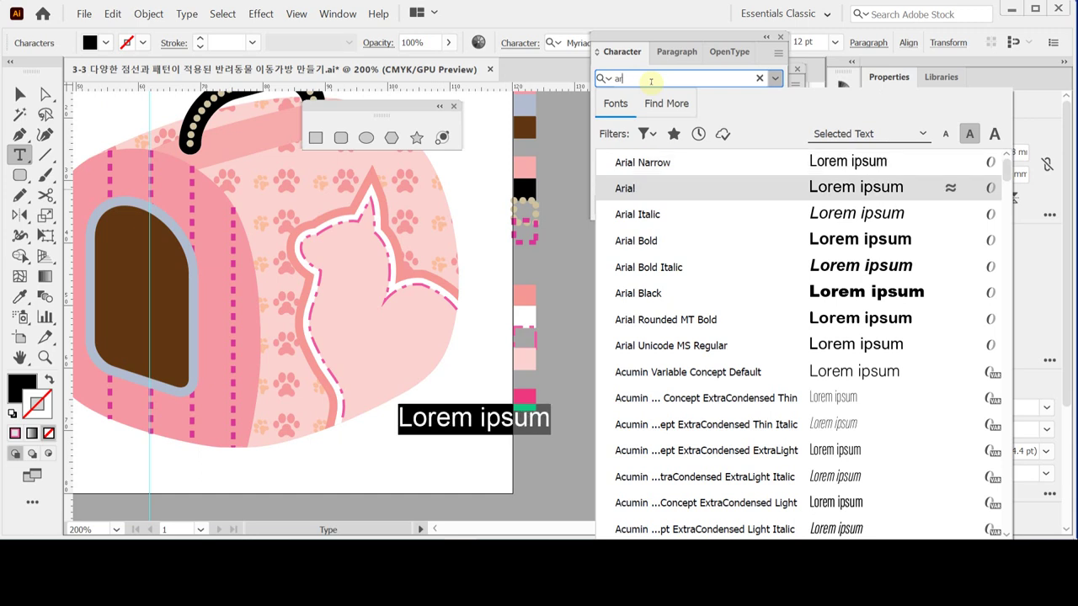
{"action": "key", "text": "Down"}
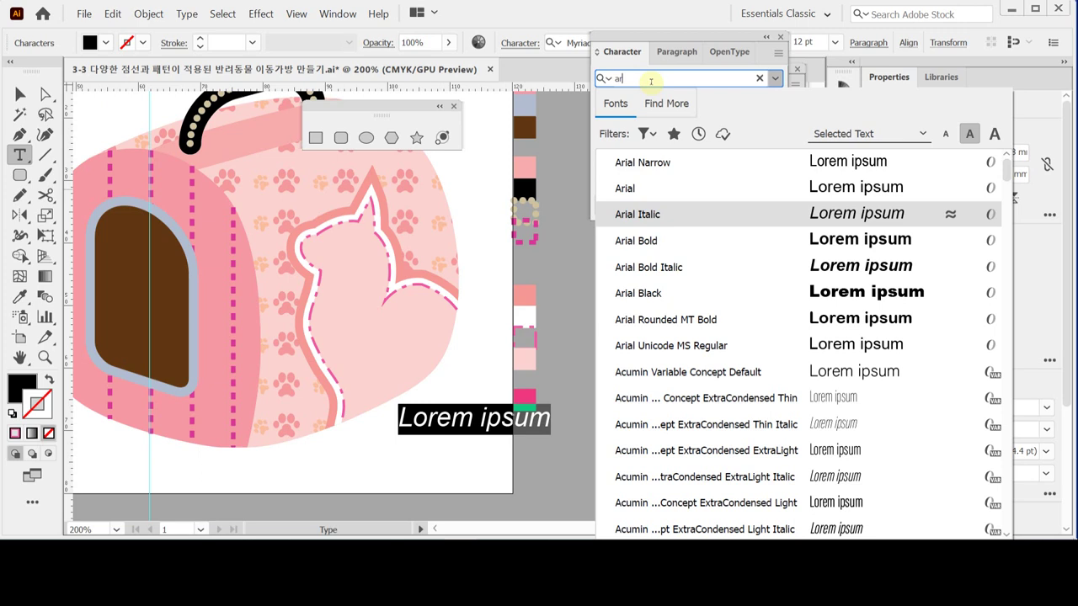
{"action": "key", "text": "Down"}
{"action": "key", "text": "Return"}
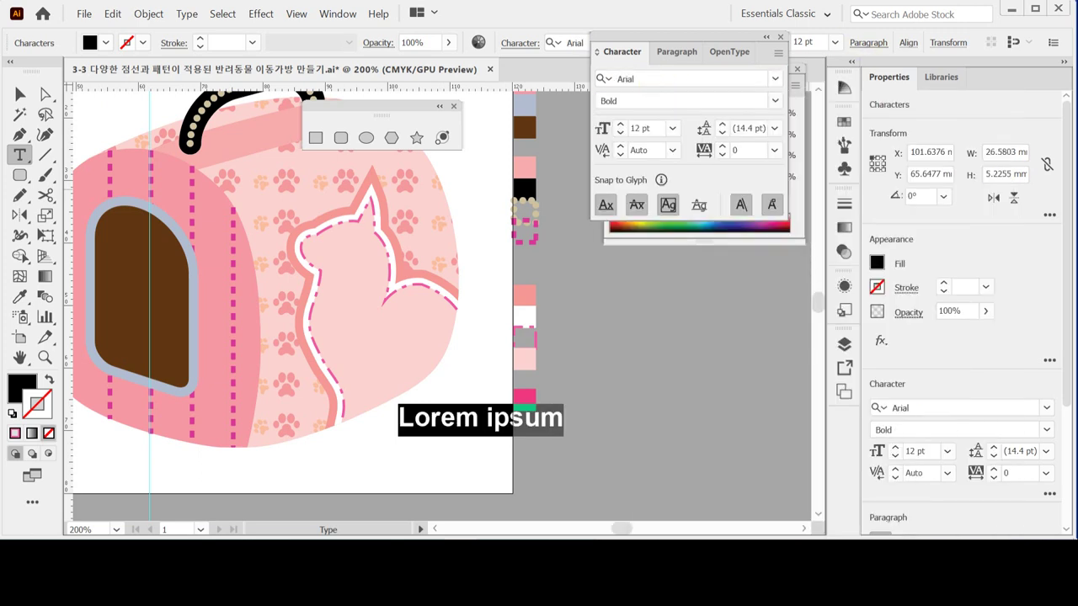
{"action": "left_click", "coordinate": [619, 133]}
{"action": "left_click", "coordinate": [620, 133]}
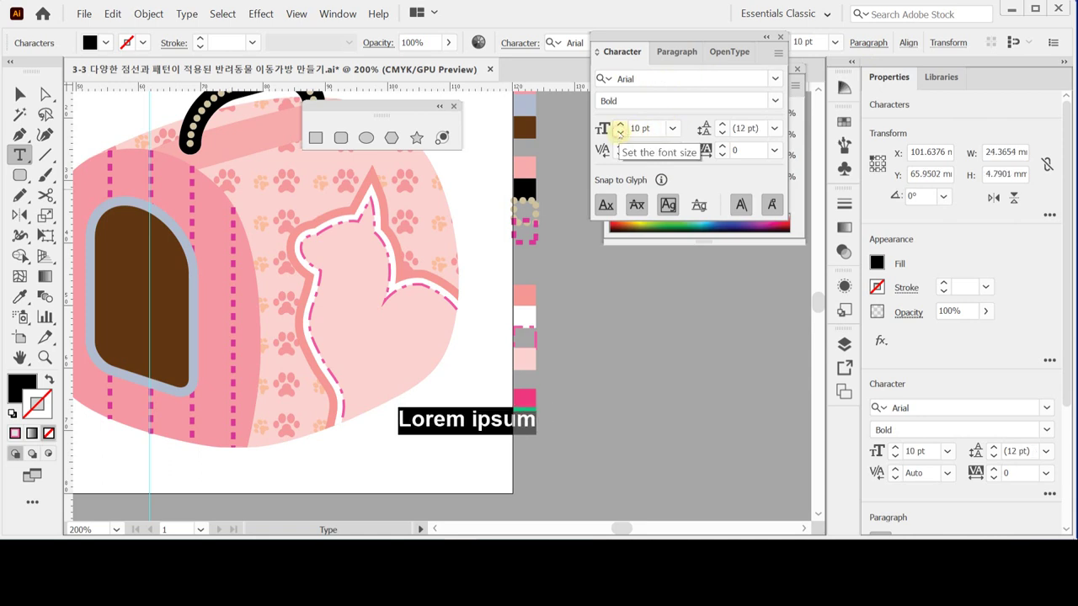
{"action": "left_click", "coordinate": [620, 133]}
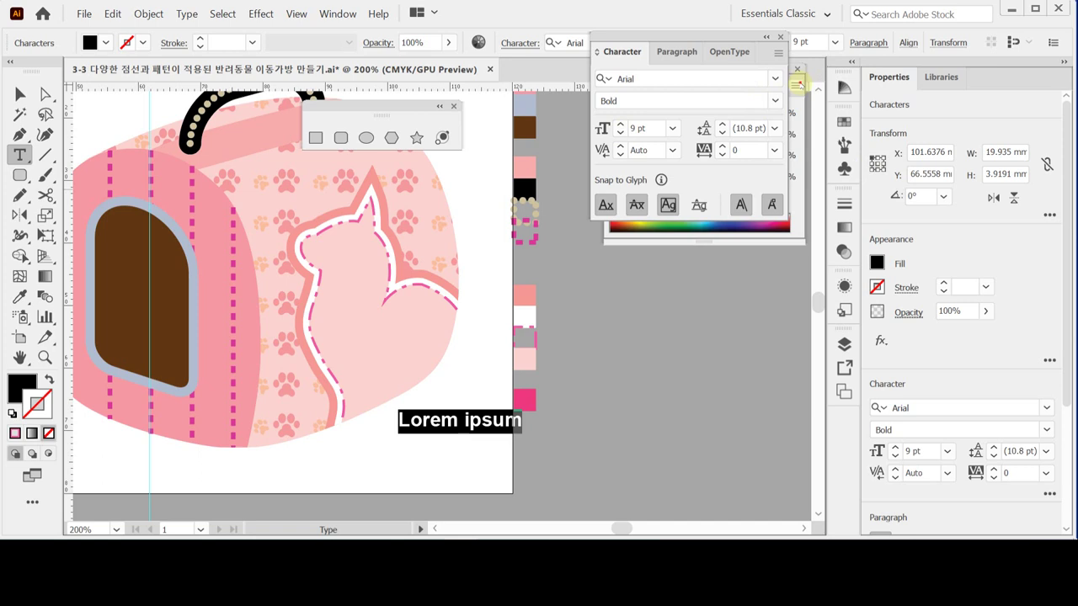
Set the placeholder text's fill color to C 0, M 90, Y 20, K 0.
{"action": "left_click", "coordinate": [796, 85]}
{"action": "left_click", "coordinate": [618, 128]}
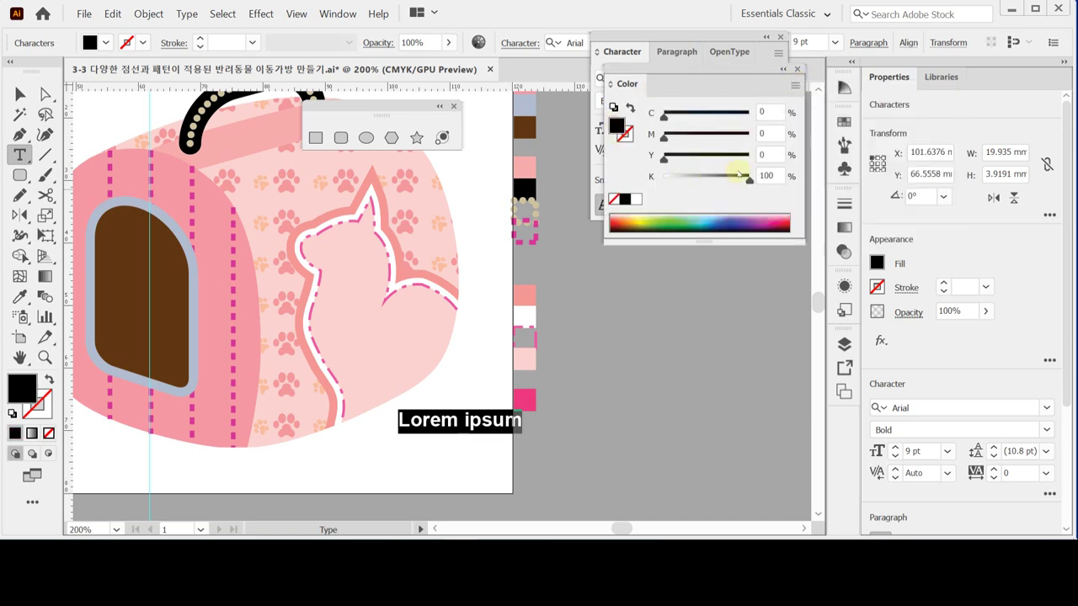
{"action": "left_click", "coordinate": [636, 199]}
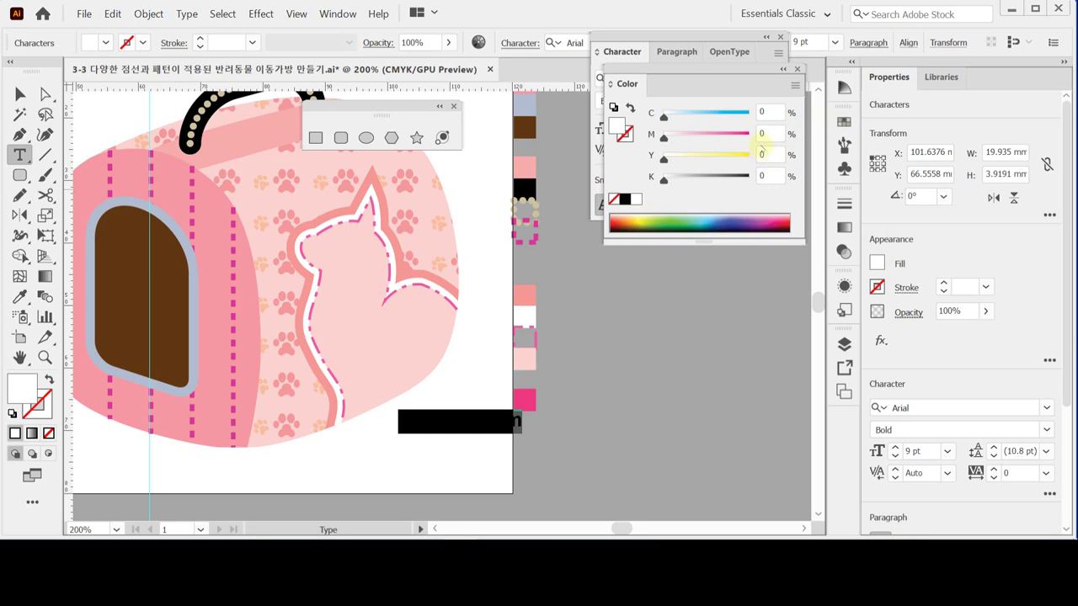
{"action": "left_click", "coordinate": [761, 133]}
{"action": "type", "text": "9"}
{"action": "left_click", "coordinate": [760, 156]}
{"action": "type", "text": "2"}
{"action": "key", "text": "Return"}
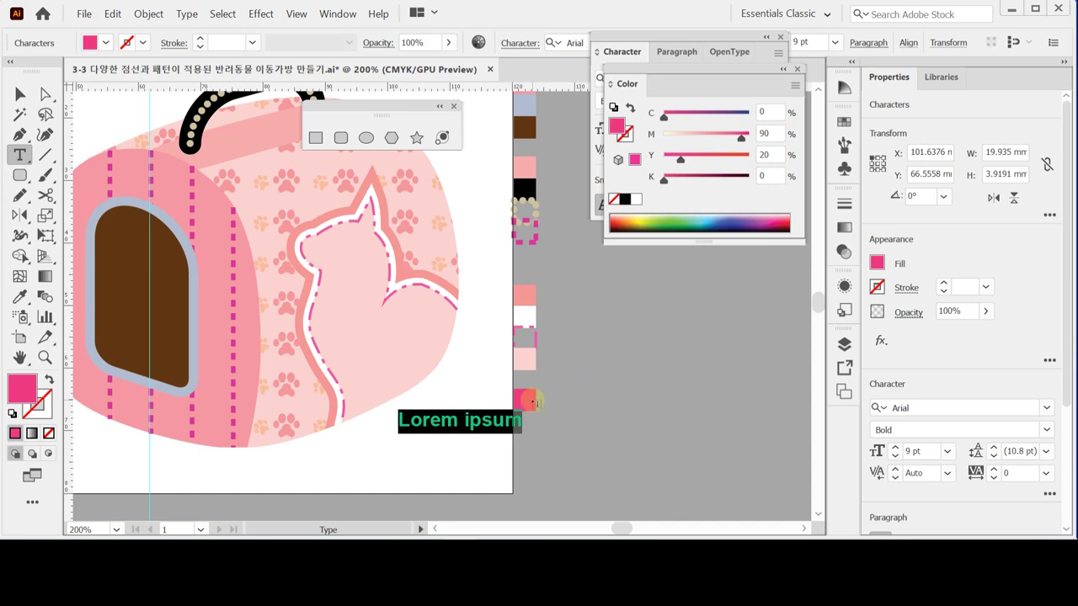
{"action": "key", "text": "BackSpace"}
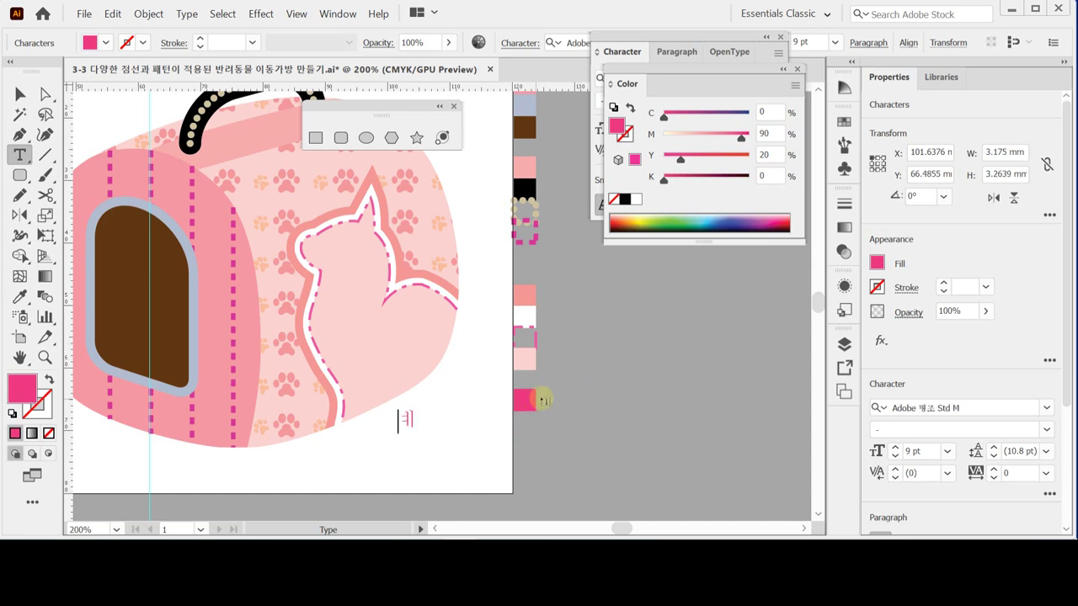
{"action": "type", "text": "P"}
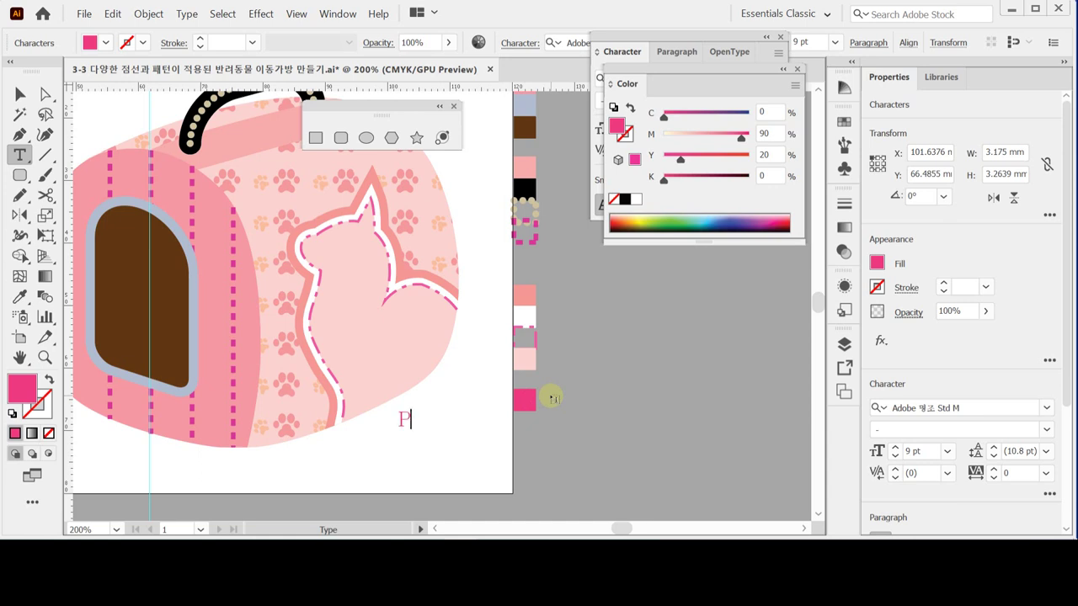
{"action": "key", "text": "ctrl+z"}
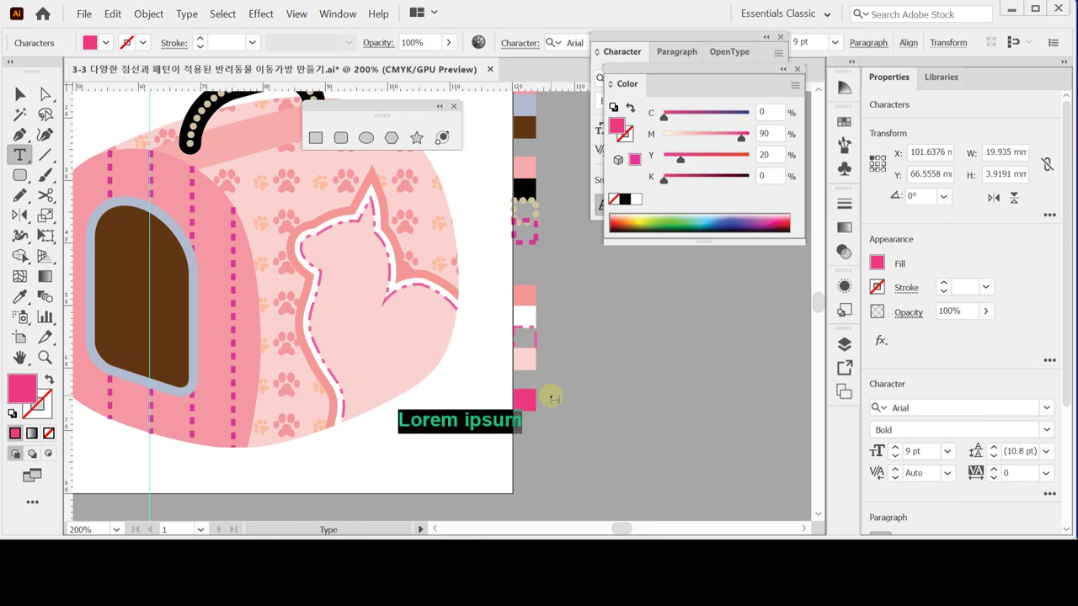
Replace the placeholder text with "Pink Cat" and position it on the lower part of the cat's body.
{"action": "type", "text": "Pink C"}
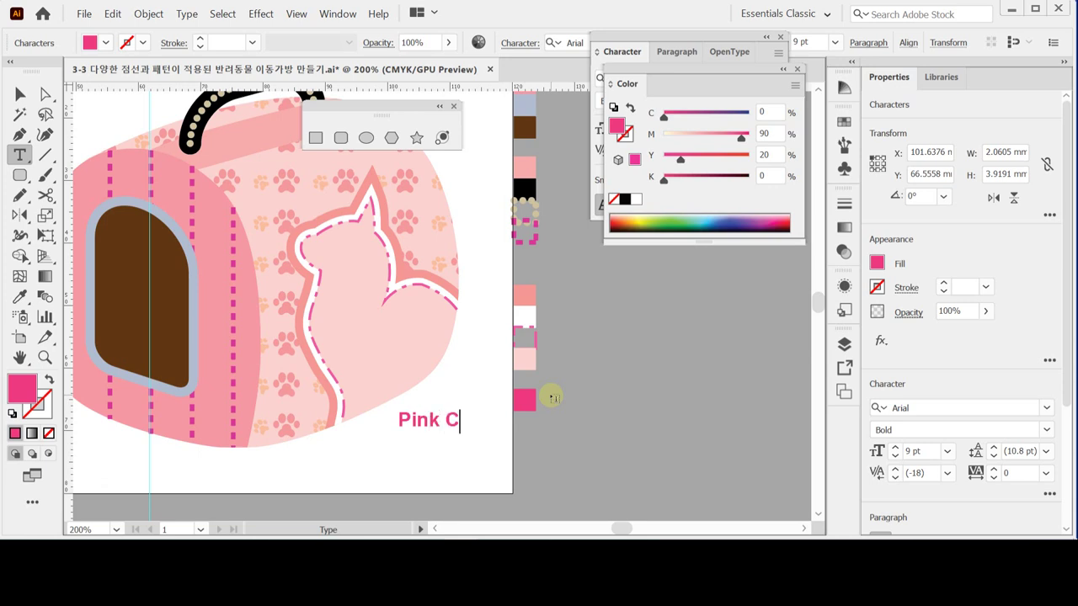
{"action": "type", "text": "at"}
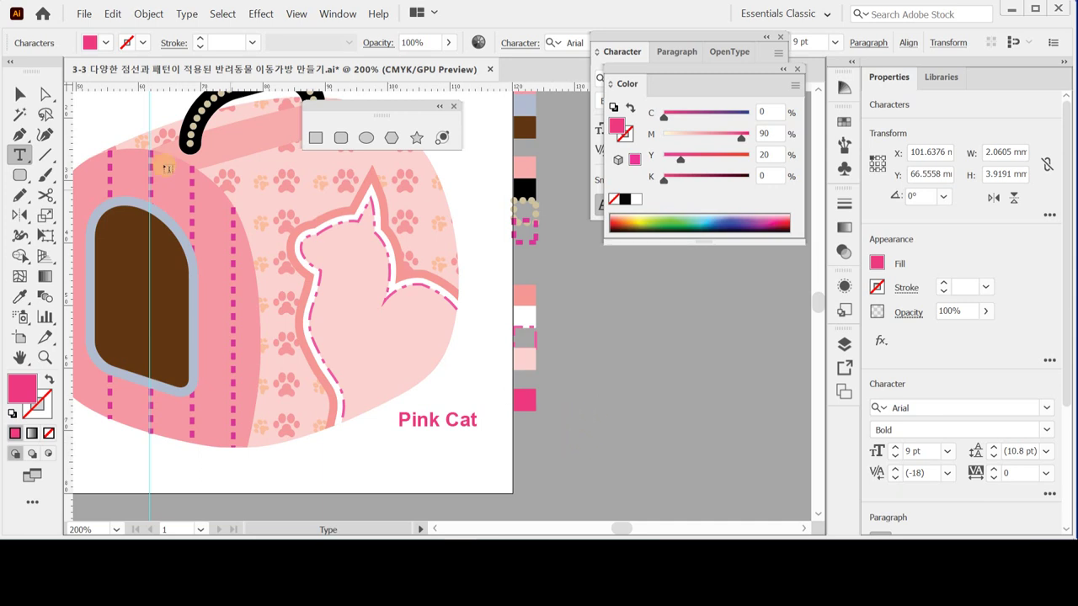
{"action": "left_click", "coordinate": [22, 95]}
{"action": "left_click", "coordinate": [421, 457]}
{"action": "left_click_drag", "start_coordinate": [438, 421], "coordinate": [390, 370]}
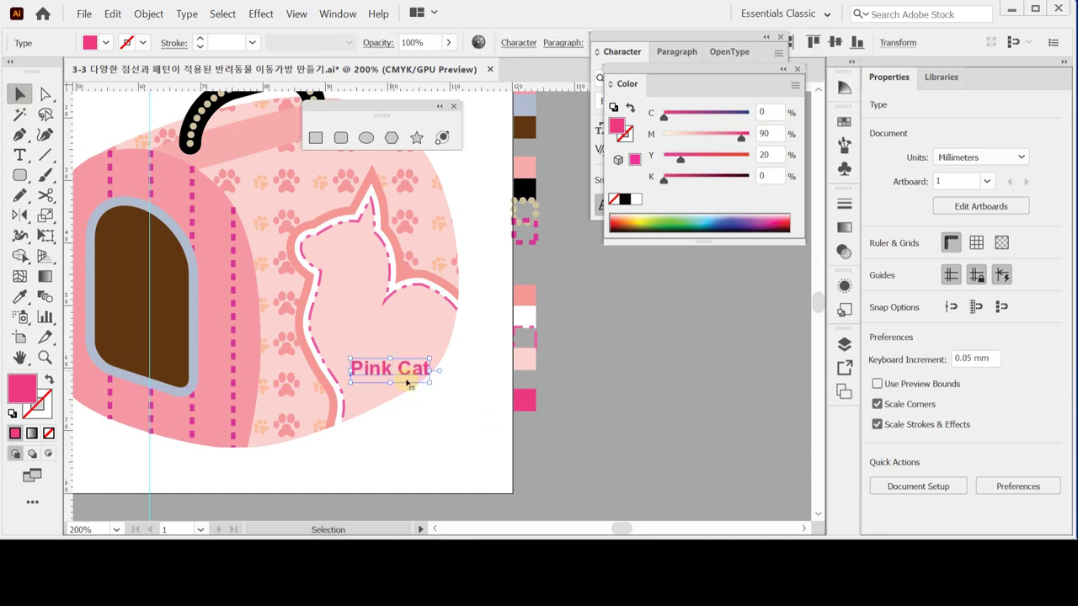
{"action": "left_click", "coordinate": [389, 455]}
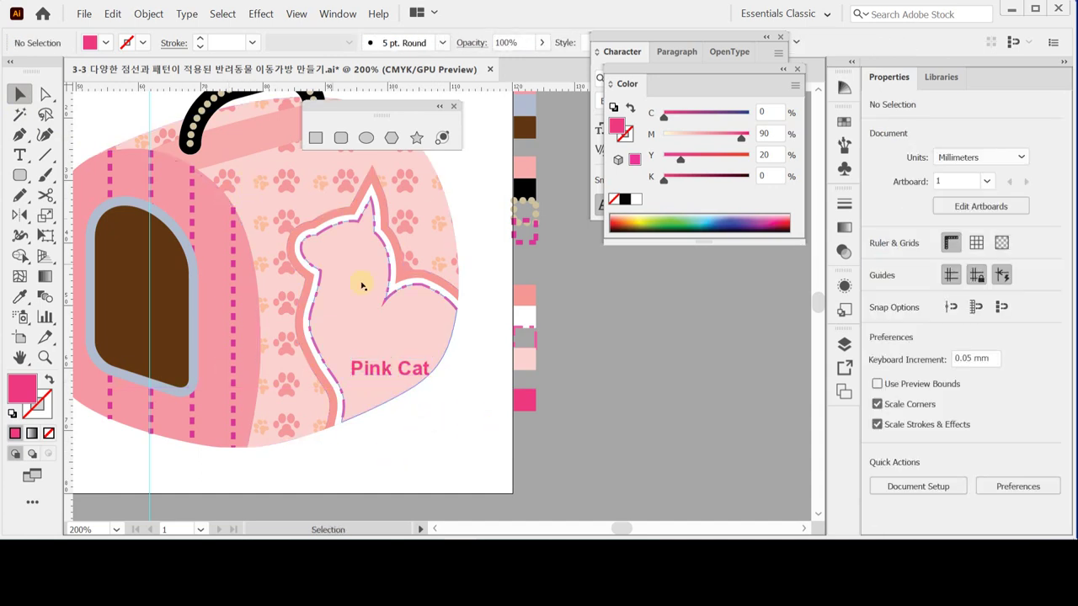
{"action": "left_click", "coordinate": [425, 418]}
{"action": "left_click_drag", "start_coordinate": [385, 365], "coordinate": [387, 361]}
{"action": "left_click", "coordinate": [431, 399]}
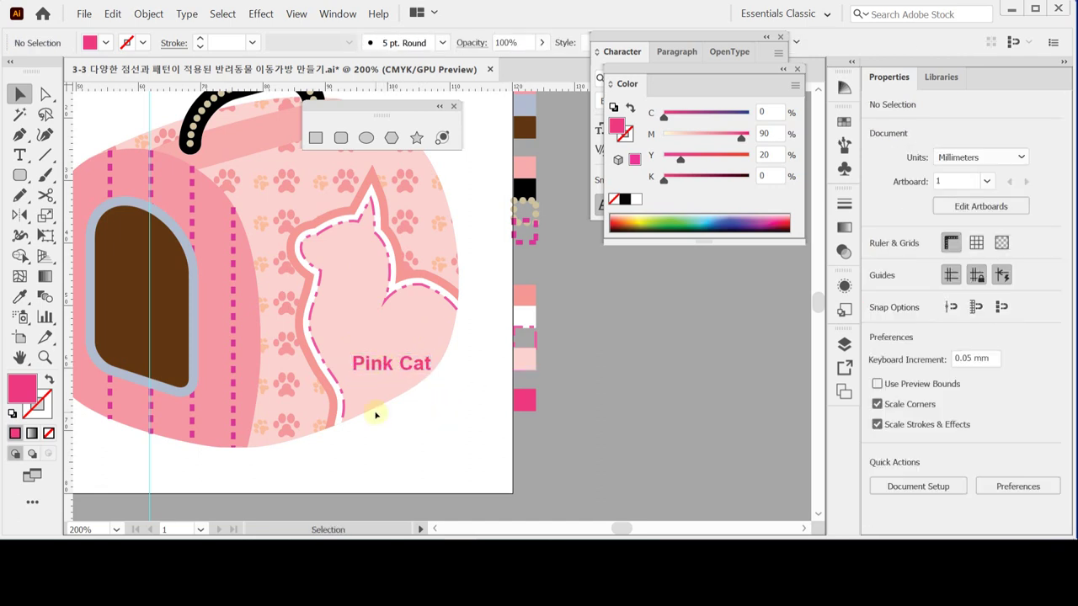
Select the "Pink Cat" text, detach the Scale tool group as a floating set and activate the Shear tool.
{"action": "left_click", "coordinate": [371, 375]}
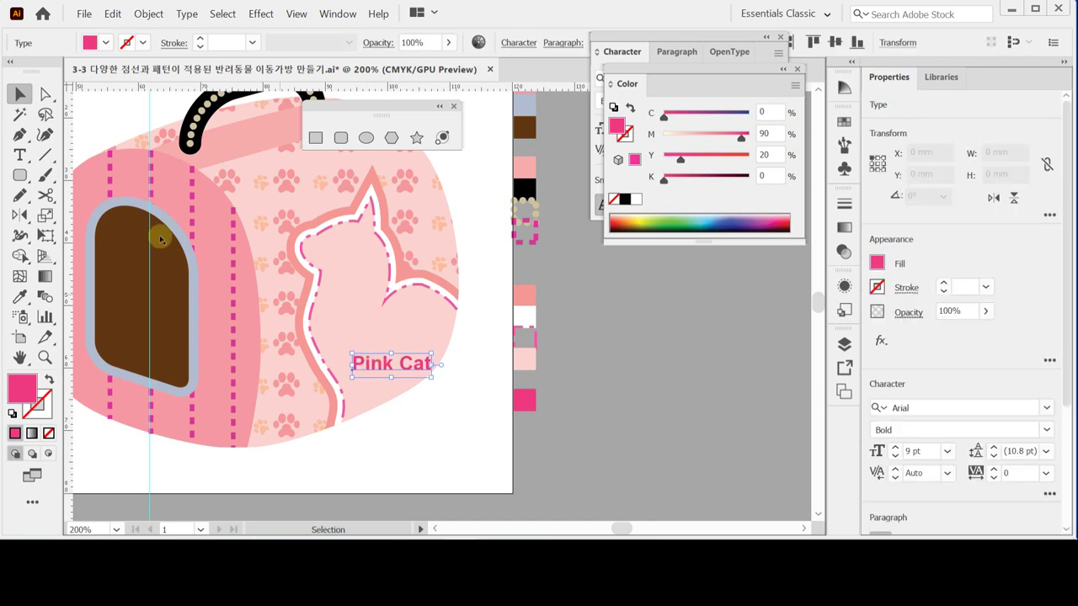
{"action": "left_click", "coordinate": [20, 215]}
{"action": "left_click", "coordinate": [20, 215]}
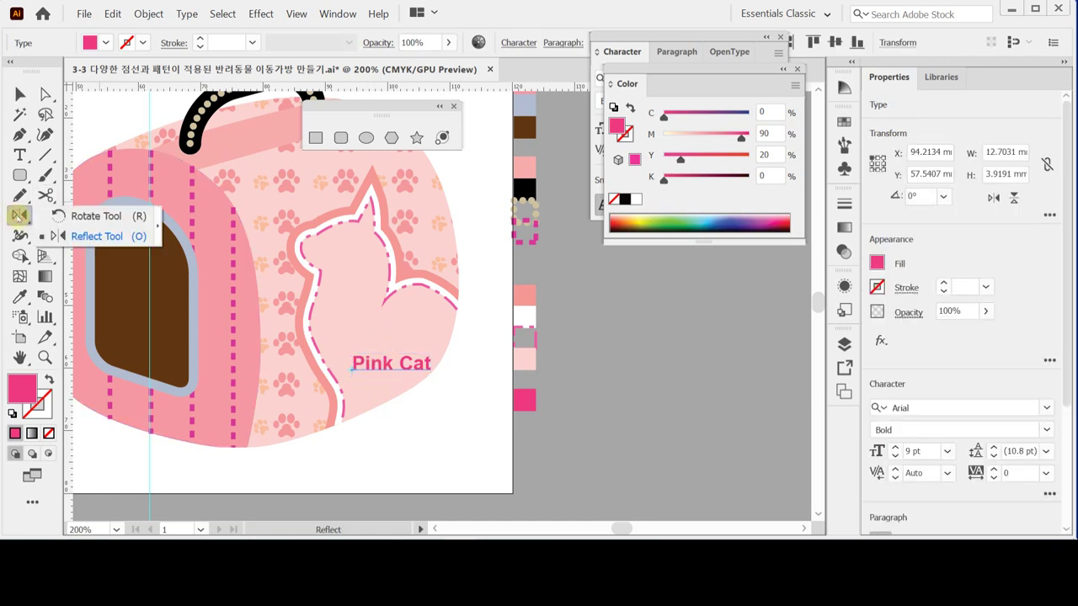
{"action": "left_click", "coordinate": [18, 212]}
{"action": "left_click", "coordinate": [45, 215]}
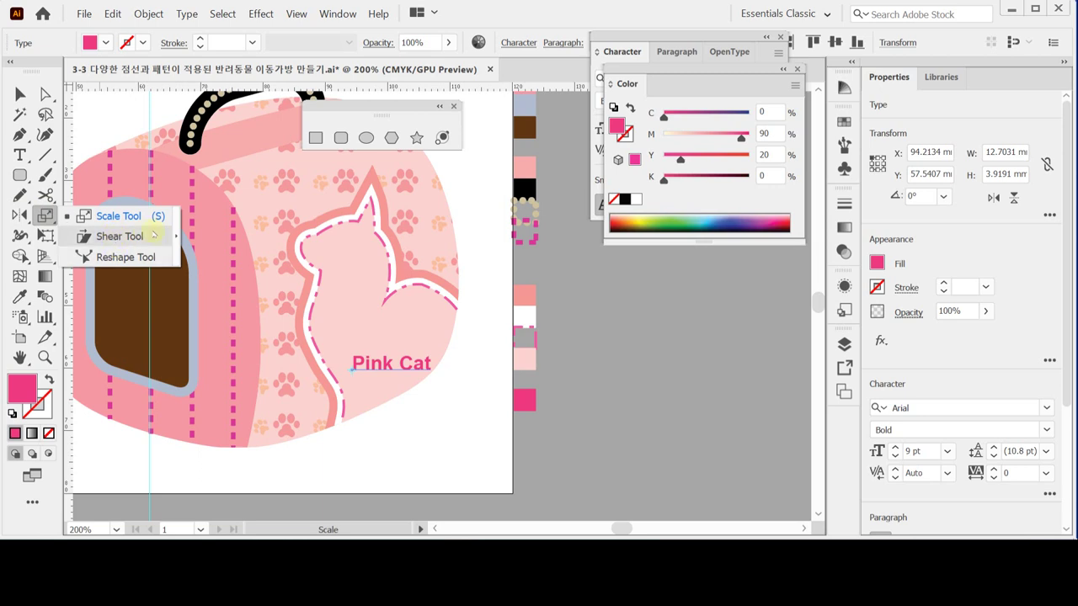
{"action": "left_click", "coordinate": [177, 238]}
{"action": "left_click_drag", "start_coordinate": [88, 223], "coordinate": [488, 108]}
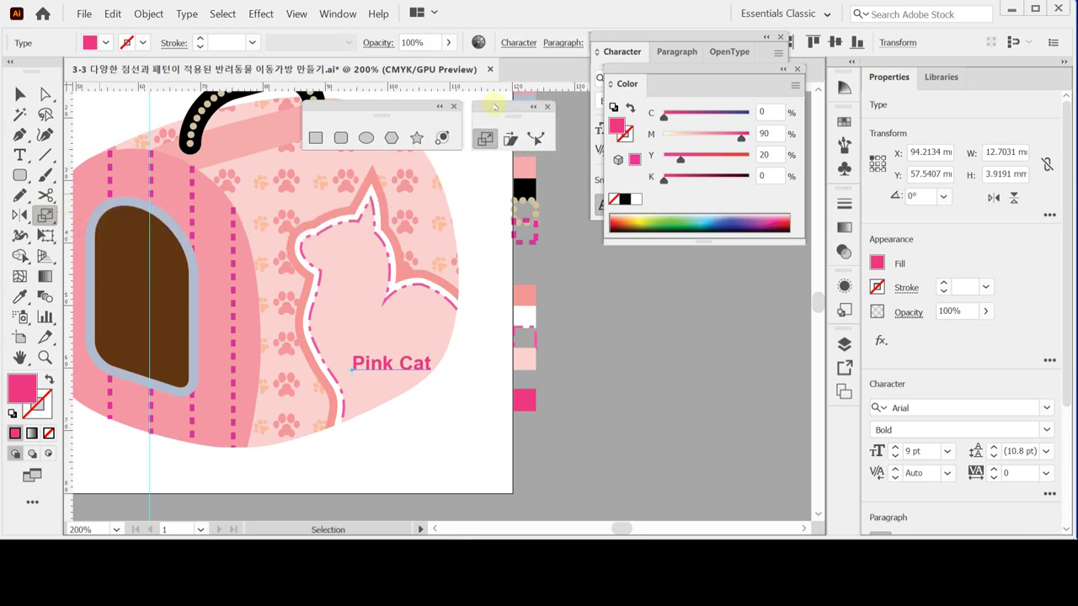
{"action": "left_click", "coordinate": [500, 142]}
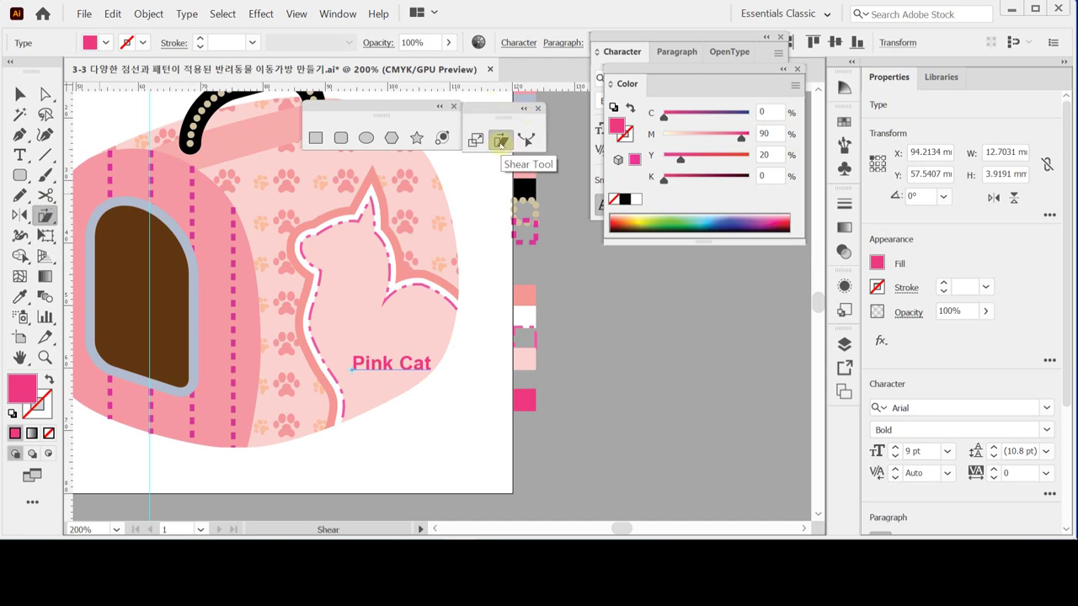
Shear the "Pink Cat" text by -26° along the vertical axis.
{"action": "double_click", "coordinate": [500, 141]}
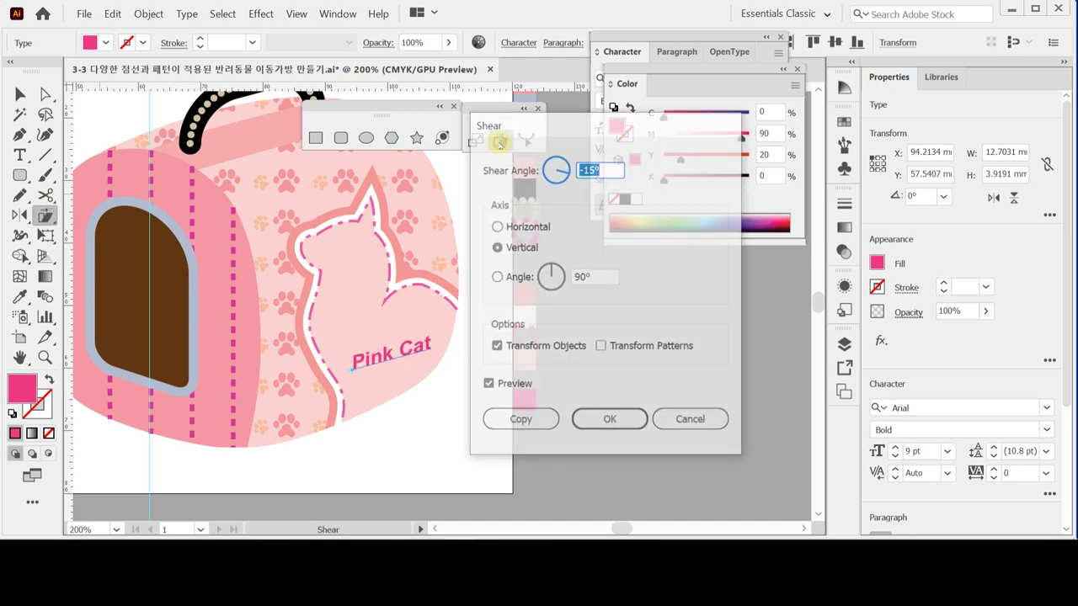
{"action": "left_click_drag", "start_coordinate": [514, 126], "coordinate": [556, 171]}
{"action": "left_click", "coordinate": [626, 213]}
{"action": "left_click_drag", "start_coordinate": [629, 213], "coordinate": [678, 219]}
{"action": "key", "text": "BackSpace"}
{"action": "type", "text": "26"}
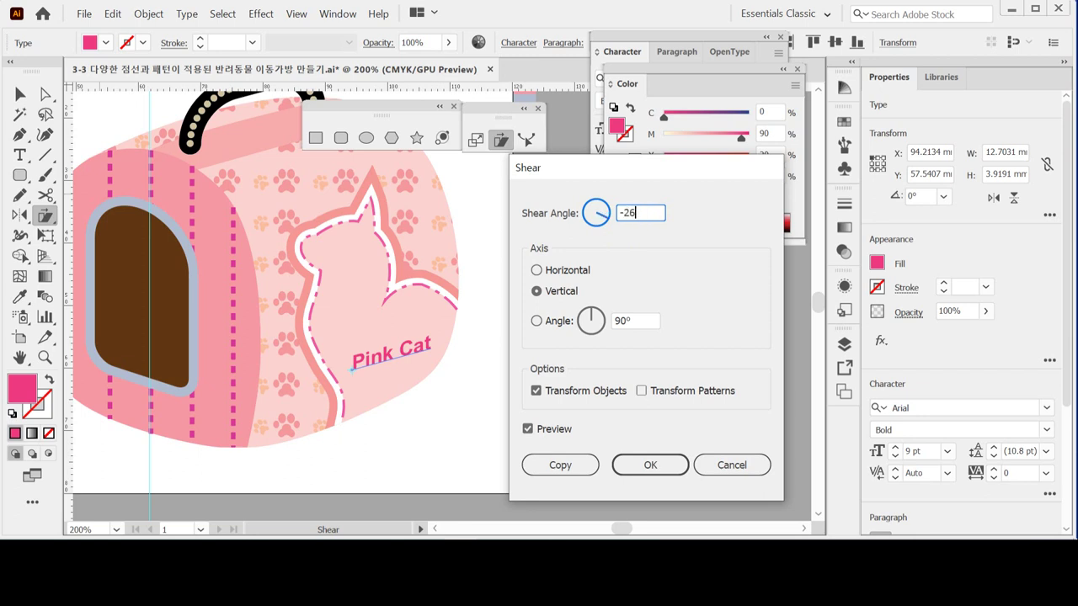
{"action": "key", "text": "Tab"}
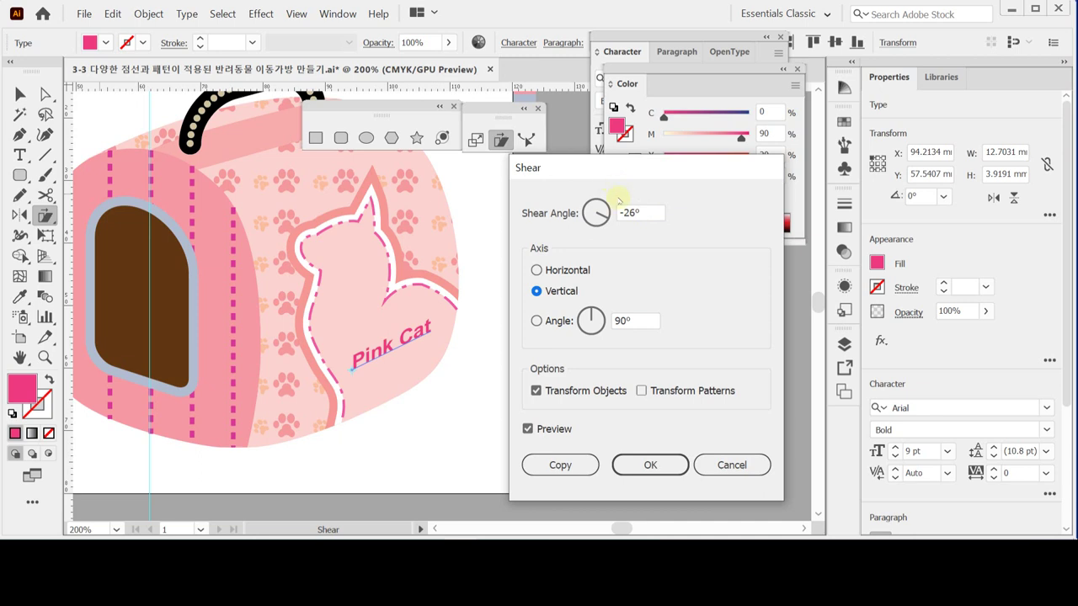
{"action": "left_click", "coordinate": [566, 271]}
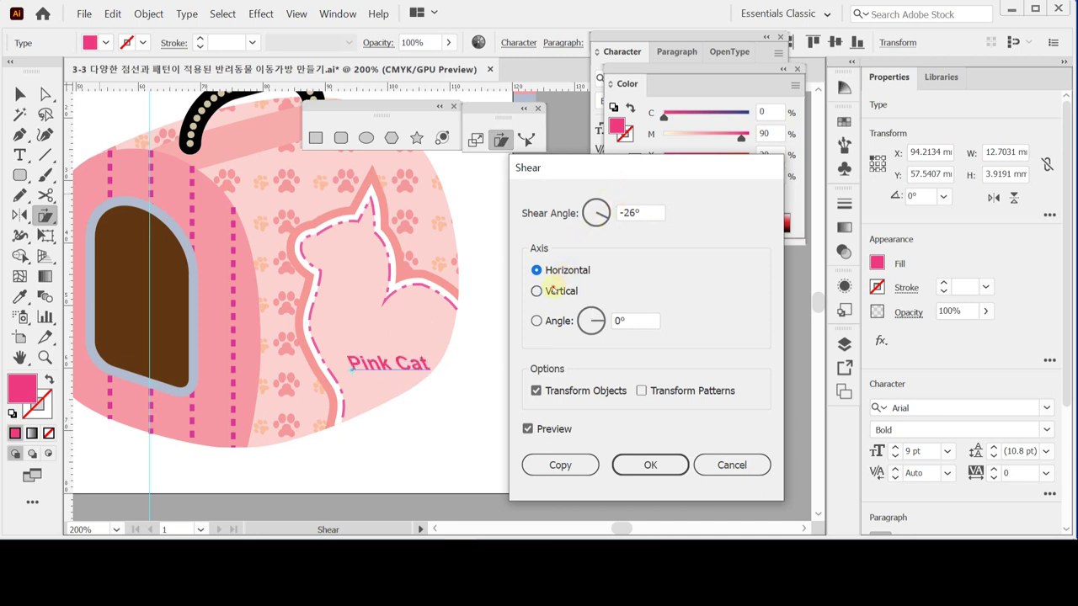
{"action": "left_click", "coordinate": [556, 291]}
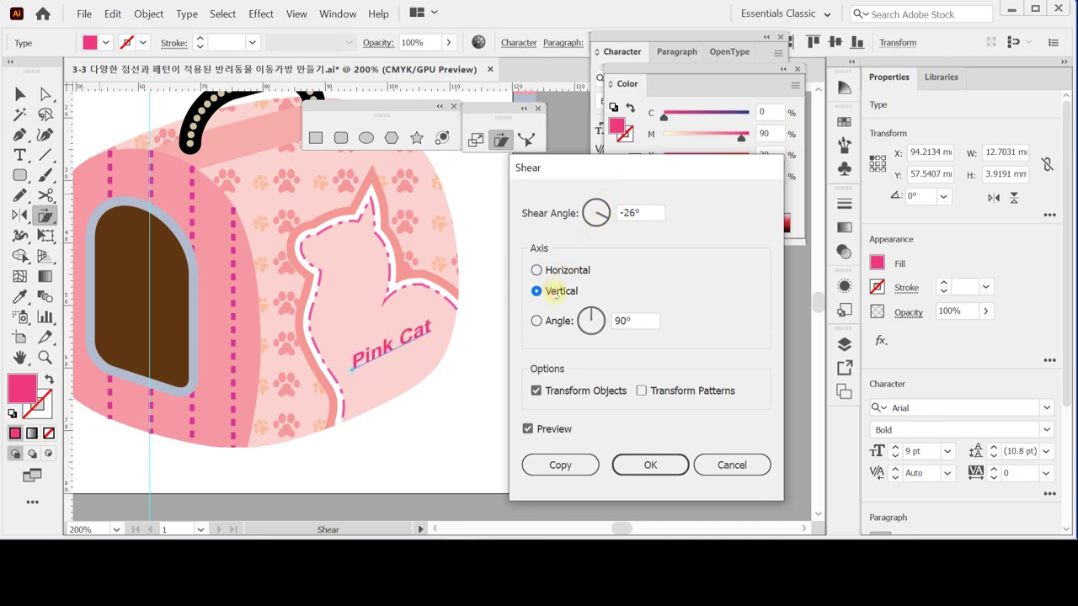
{"action": "left_click", "coordinate": [631, 464]}
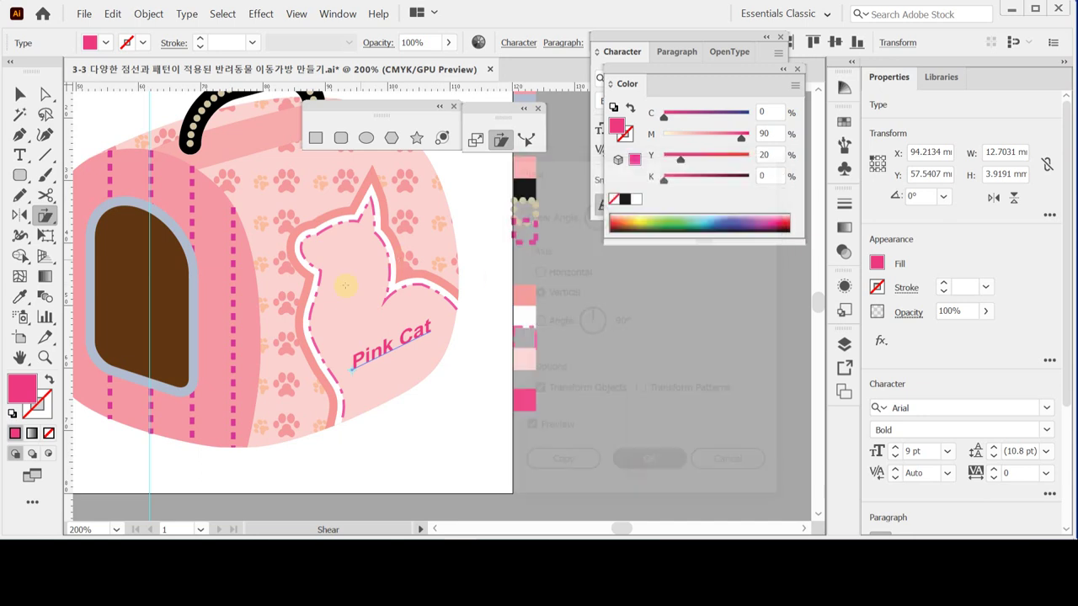
Move the sheared "Pink Cat" text slightly down and to the right on the cat's lower body.
{"action": "left_click", "coordinate": [20, 94]}
{"action": "left_click", "coordinate": [376, 350]}
{"action": "left_click_drag", "start_coordinate": [390, 348], "coordinate": [394, 366]}
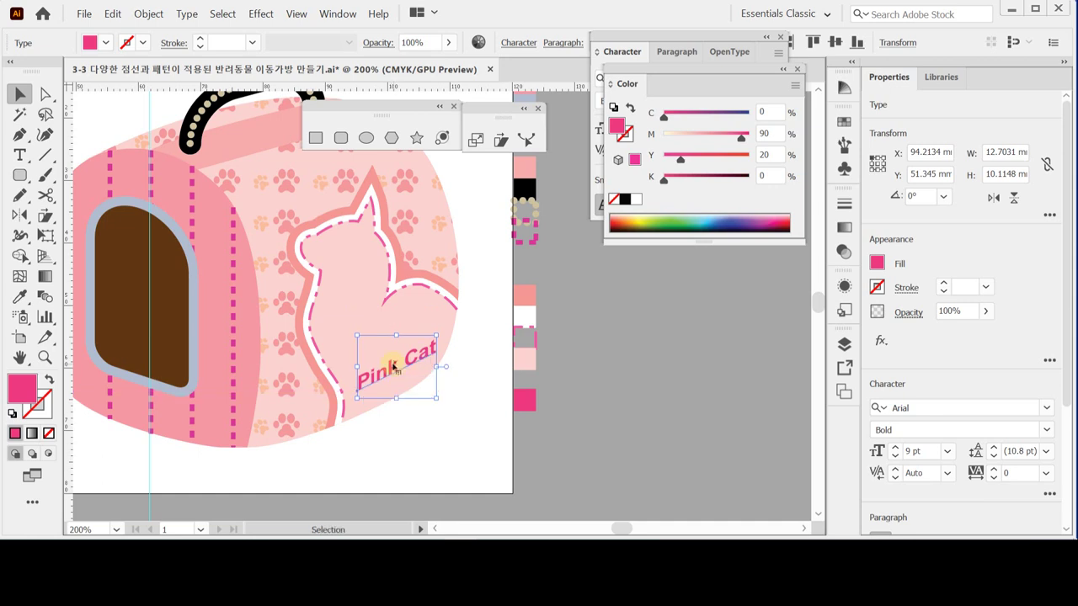
{"action": "left_click", "coordinate": [453, 421]}
{"action": "left_click_drag", "start_coordinate": [391, 370], "coordinate": [394, 371]}
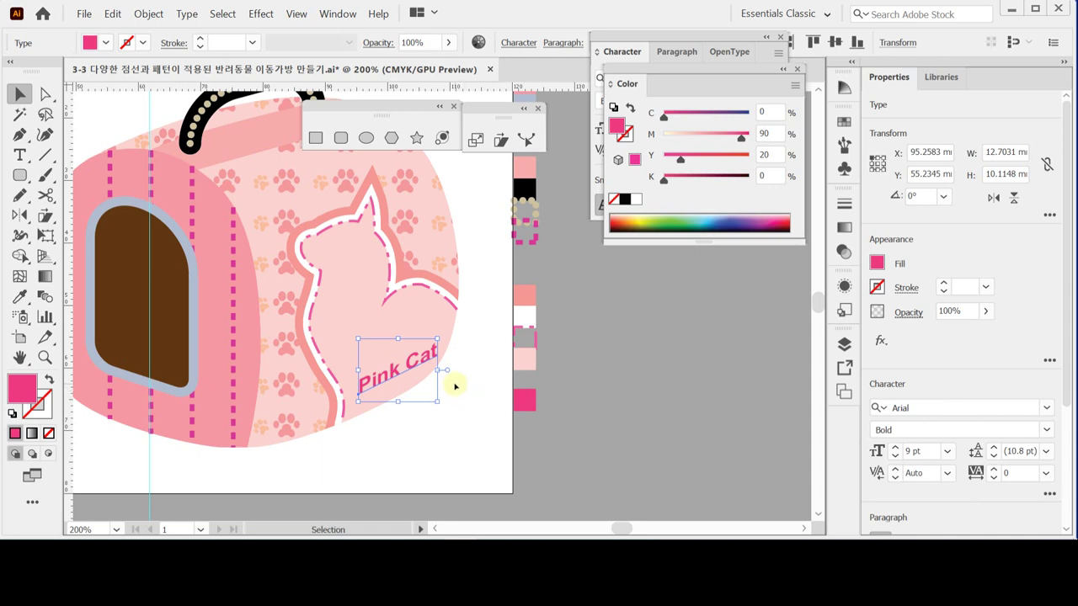
{"action": "key", "text": "a"}
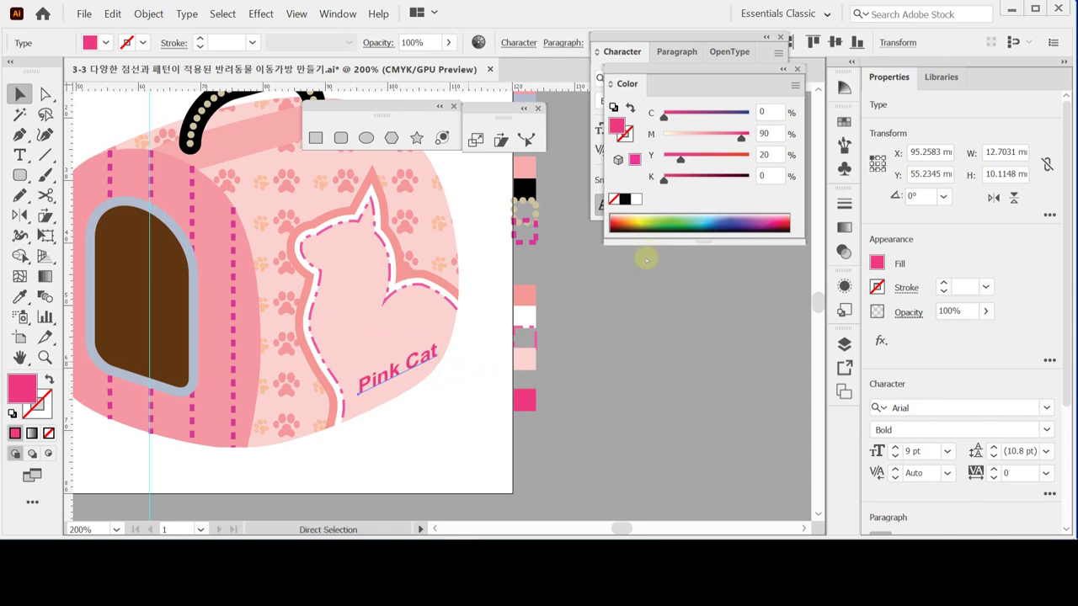
Bring up the Character settings for the "Pink Cat" text and expand them to show all options, including scaling.
{"action": "key", "text": "ctrl+t"}
{"action": "key", "text": "v"}
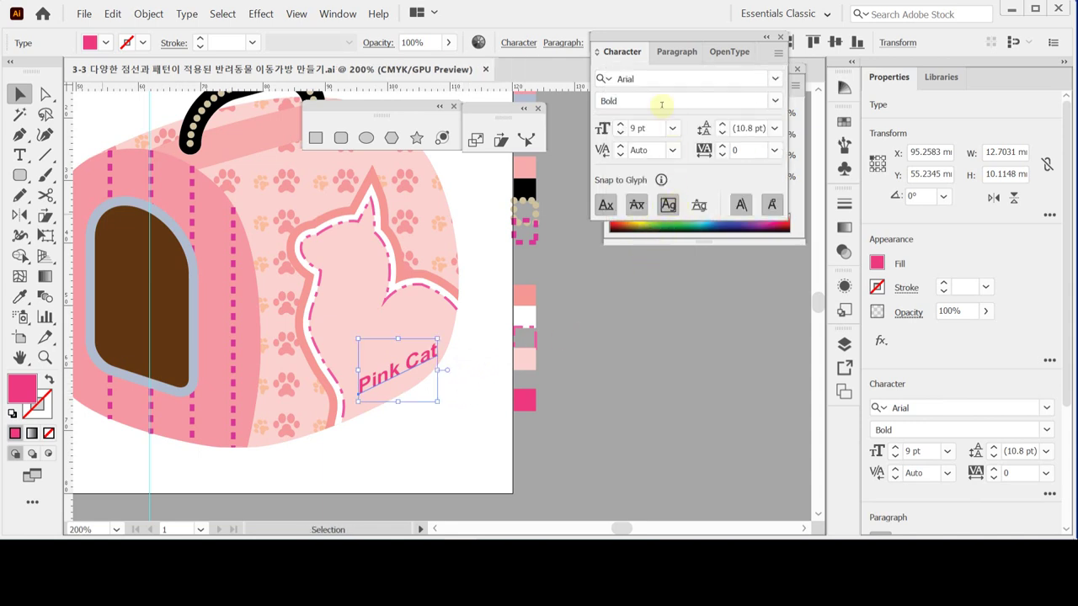
{"action": "left_click", "coordinate": [621, 51]}
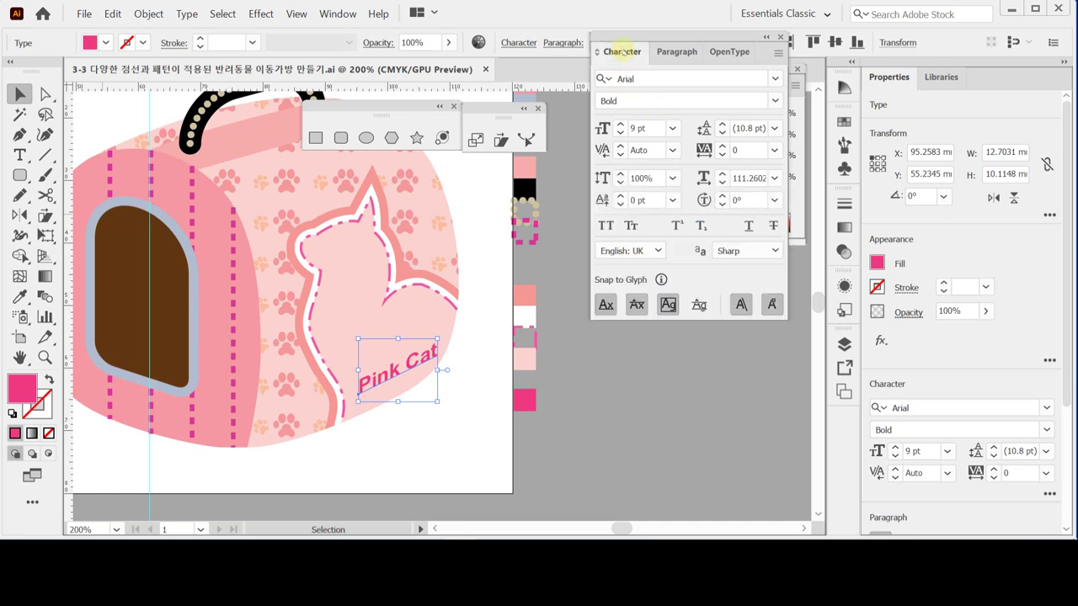
{"action": "left_click", "coordinate": [622, 51]}
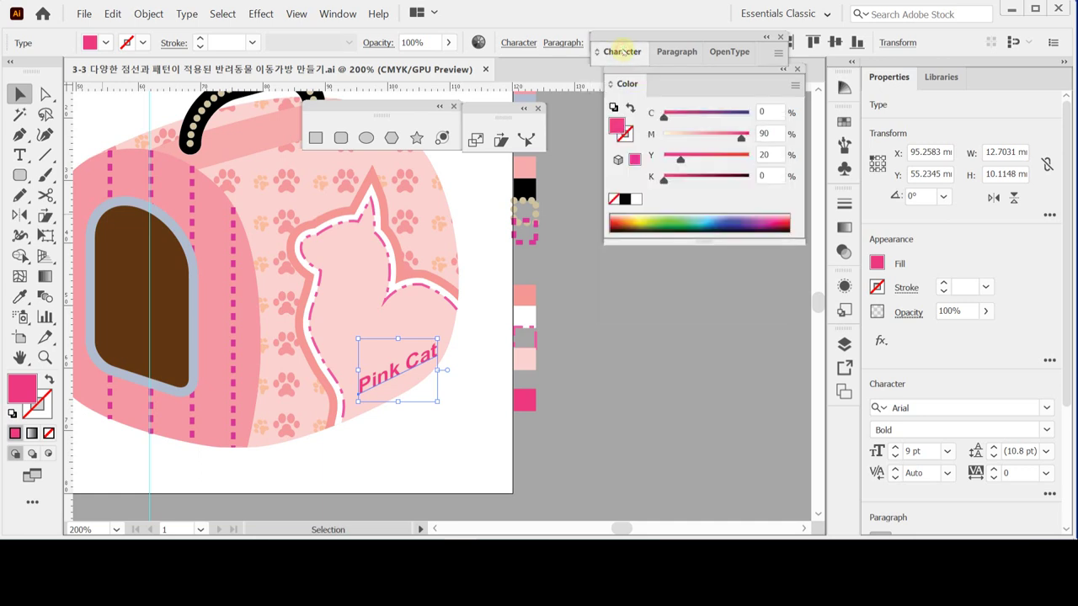
{"action": "left_click", "coordinate": [621, 52]}
{"action": "left_click", "coordinate": [622, 51]}
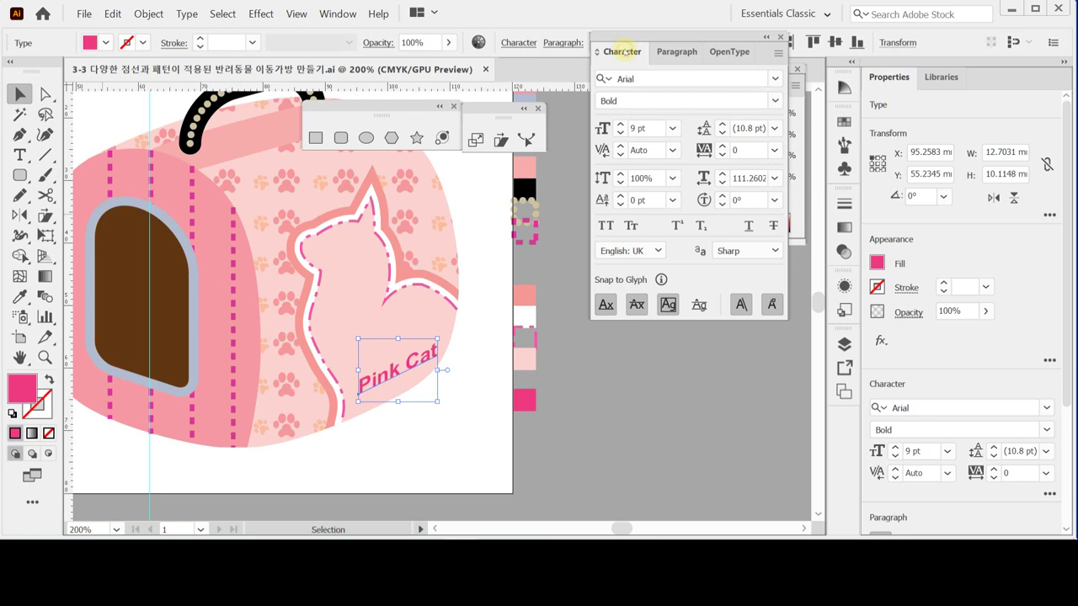
{"action": "left_click", "coordinate": [622, 52]}
{"action": "left_click", "coordinate": [621, 51]}
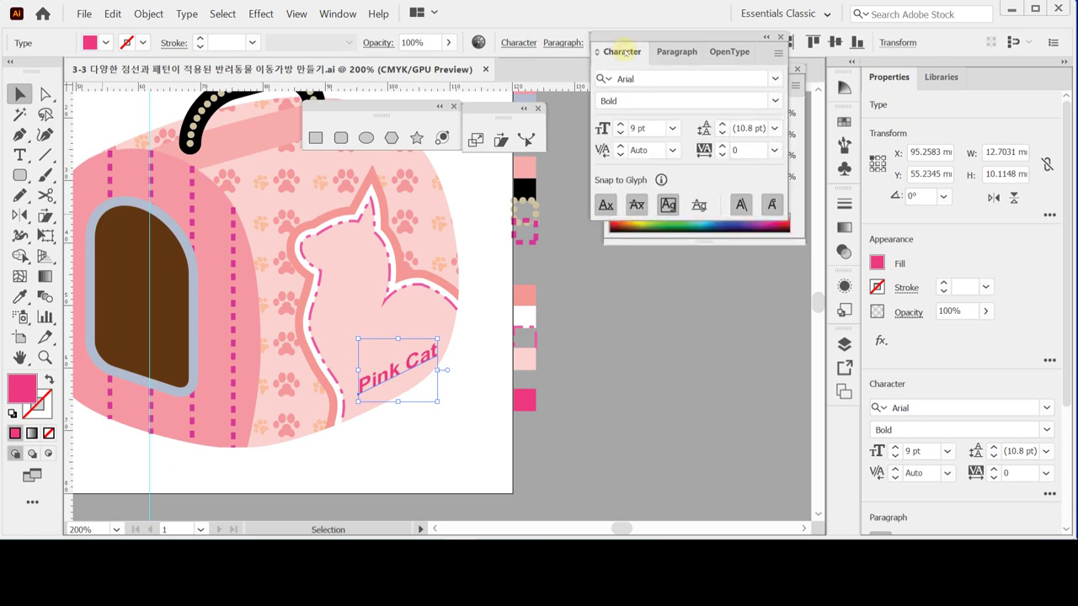
{"action": "left_click", "coordinate": [623, 52]}
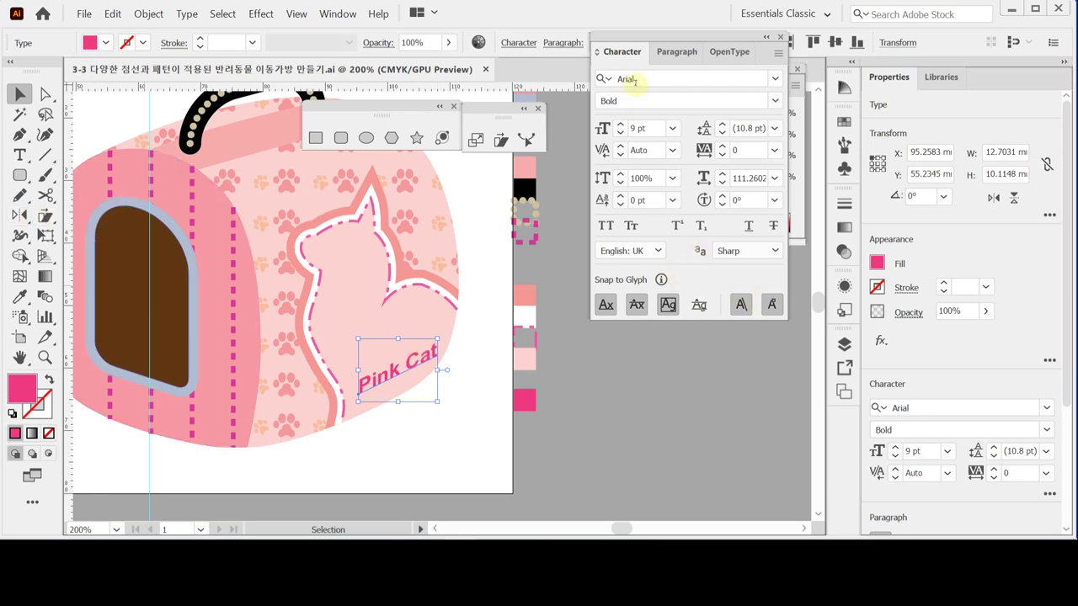
Set the "Pink Cat" text's horizontal scale to 100% and shift it slightly up and right on the cat's body.
{"action": "left_click", "coordinate": [703, 179]}
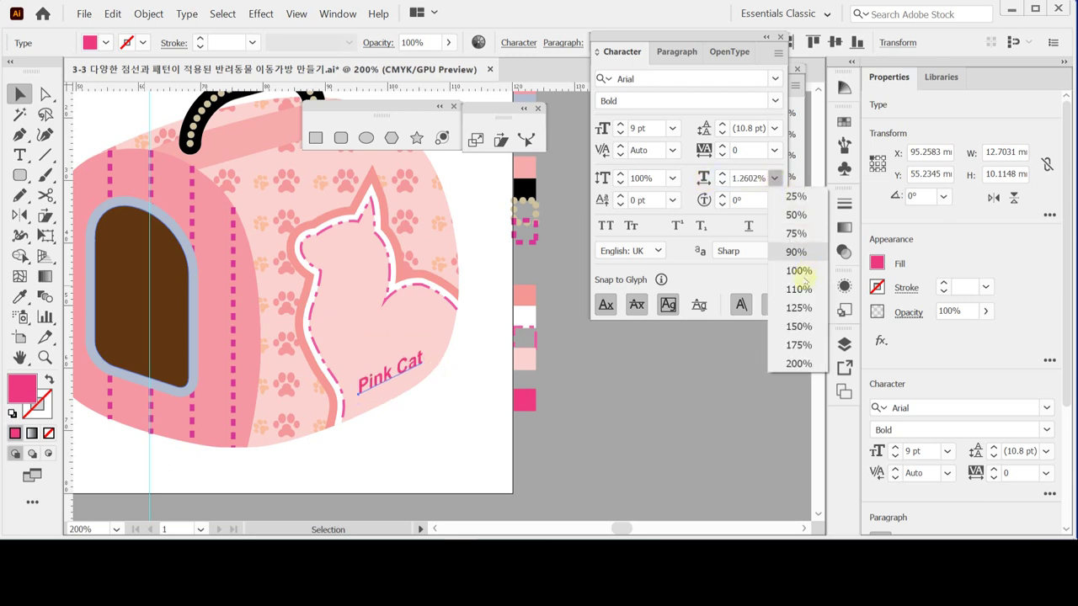
{"action": "left_click", "coordinate": [798, 270]}
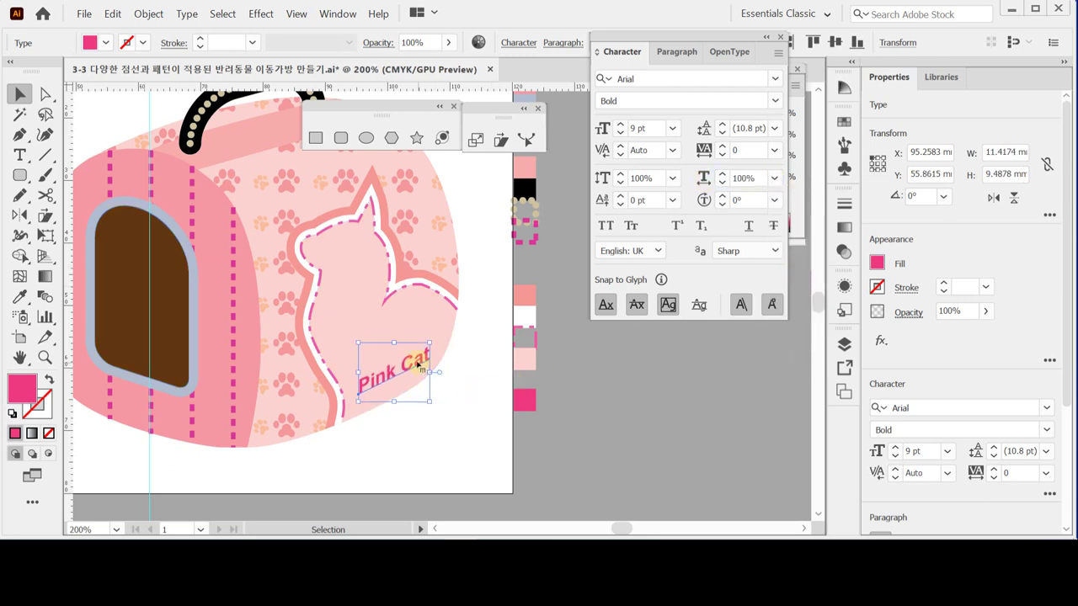
{"action": "left_click_drag", "start_coordinate": [420, 365], "coordinate": [426, 360]}
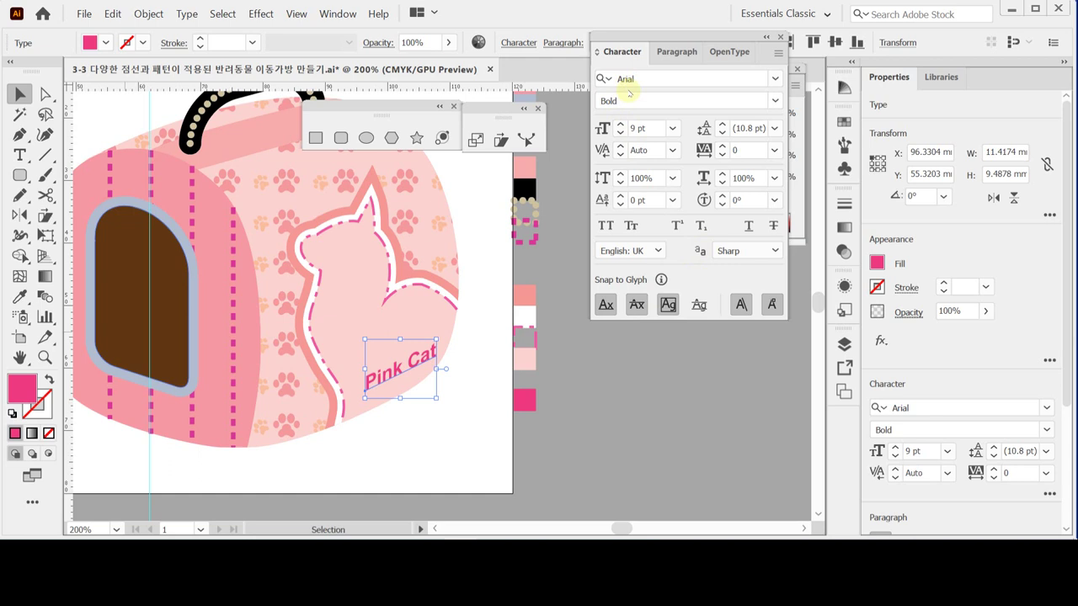
{"action": "left_click", "coordinate": [627, 83]}
{"action": "left_click", "coordinate": [630, 101]}
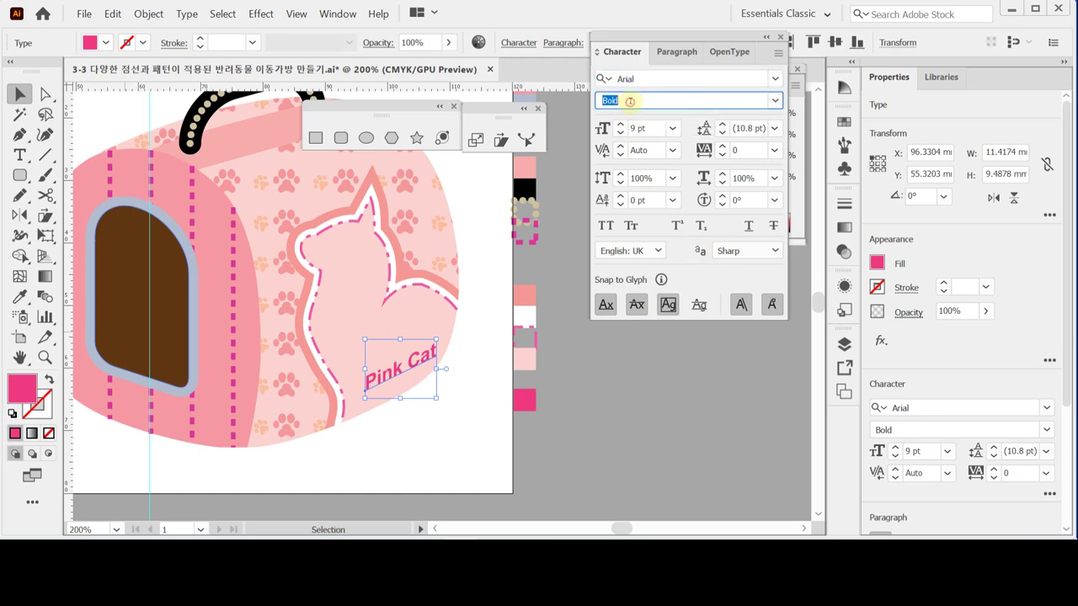
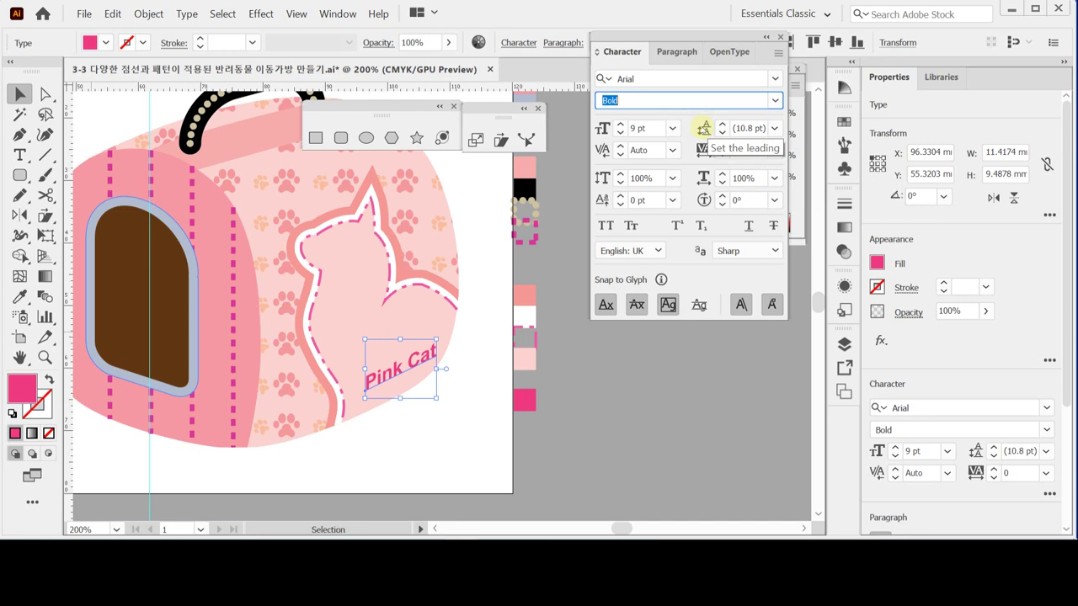
{"action": "left_click", "coordinate": [704, 128]}
{"action": "left_click", "coordinate": [774, 128]}
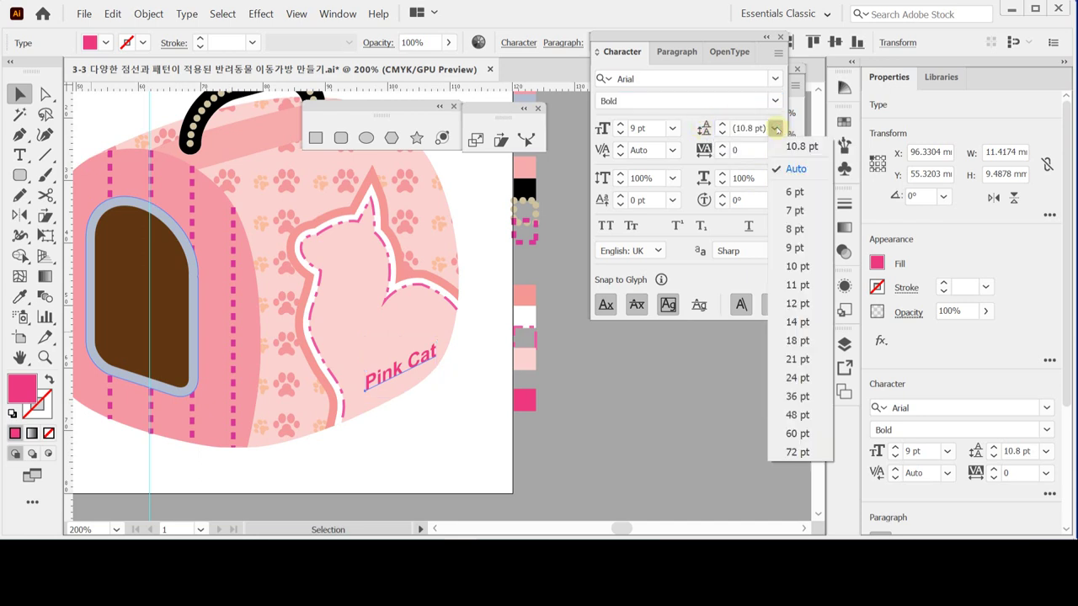
{"action": "left_click", "coordinate": [776, 128]}
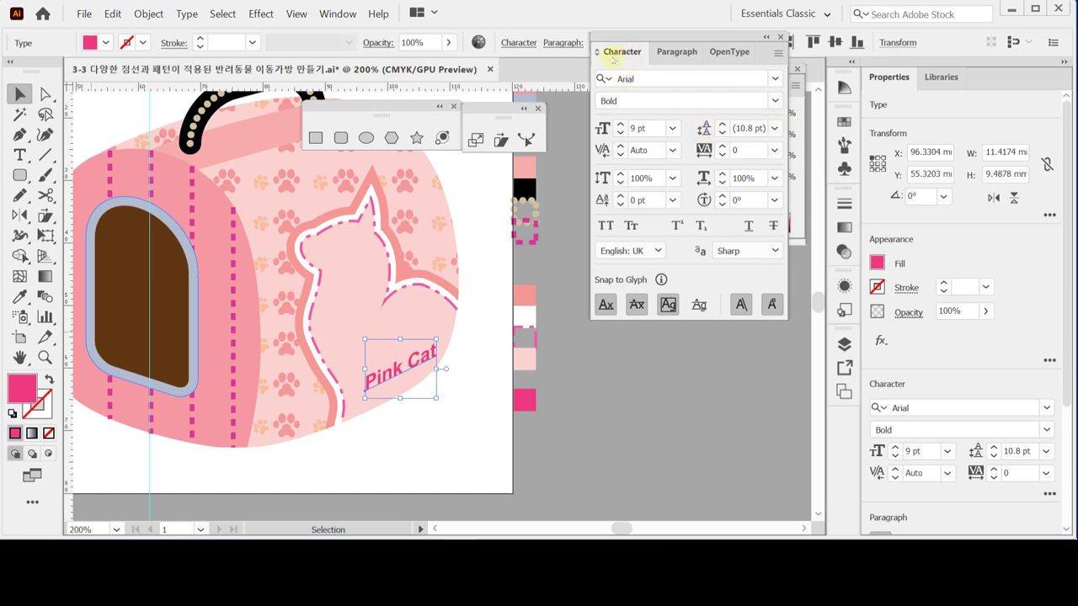
Deselect the text, close the Character settings and collapse the Color settings.
{"action": "scroll", "coordinate": [446, 310], "scroll_direction": "down", "scroll_amount": 1}
{"action": "scroll", "coordinate": [403, 303], "scroll_direction": "down", "scroll_amount": 1}
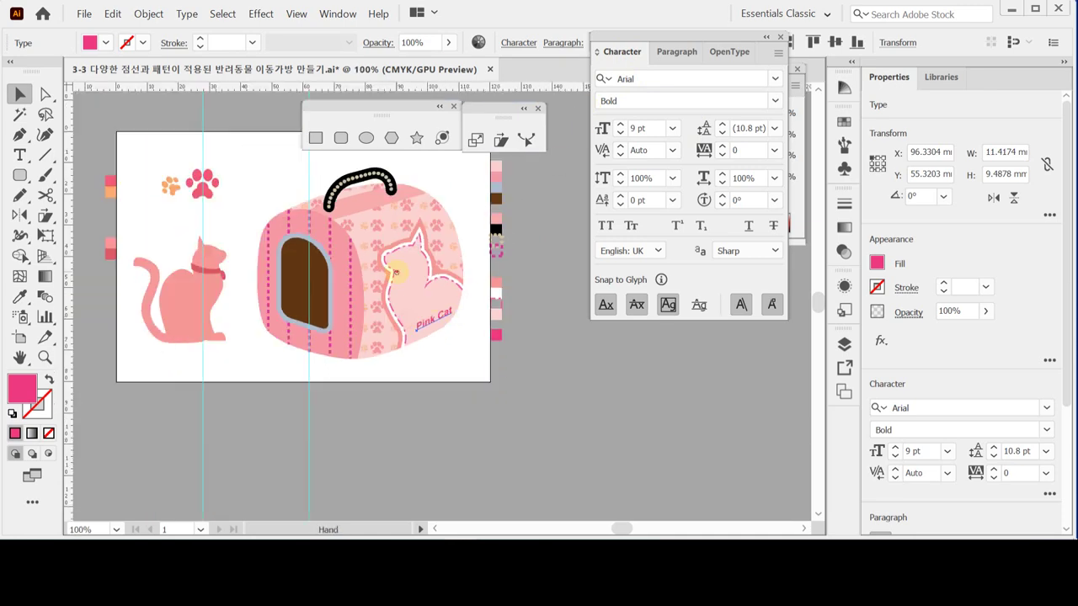
{"action": "left_click_drag", "start_coordinate": [395, 271], "coordinate": [411, 308]}
{"action": "left_click", "coordinate": [445, 199]}
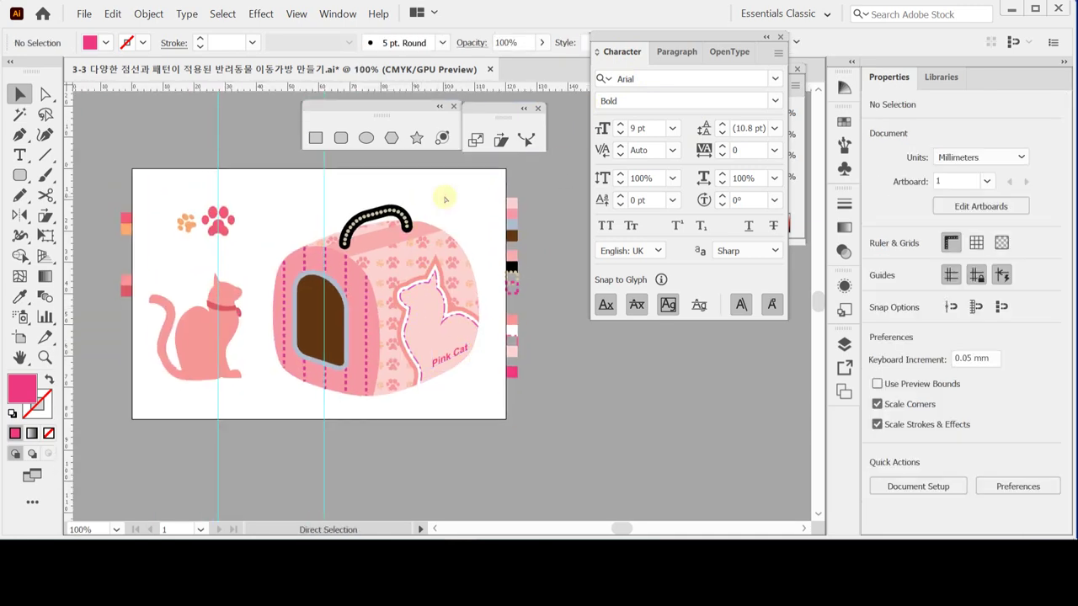
{"action": "scroll", "coordinate": [454, 195], "scroll_direction": "up", "scroll_amount": 1}
{"action": "key", "text": "ctrl+t"}
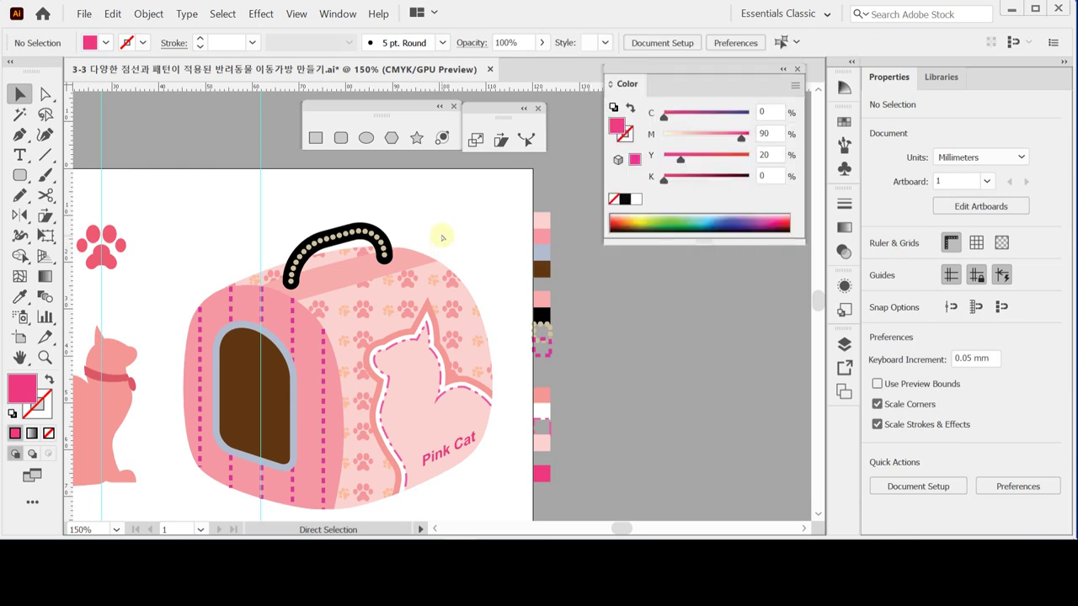
{"action": "left_click", "coordinate": [622, 83]}
Save the document and hide the guides.
{"action": "left_click_drag", "start_coordinate": [469, 265], "coordinate": [579, 263]}
{"action": "key", "text": "ctrl+s"}
{"action": "key", "text": "ctrl+semicolon"}
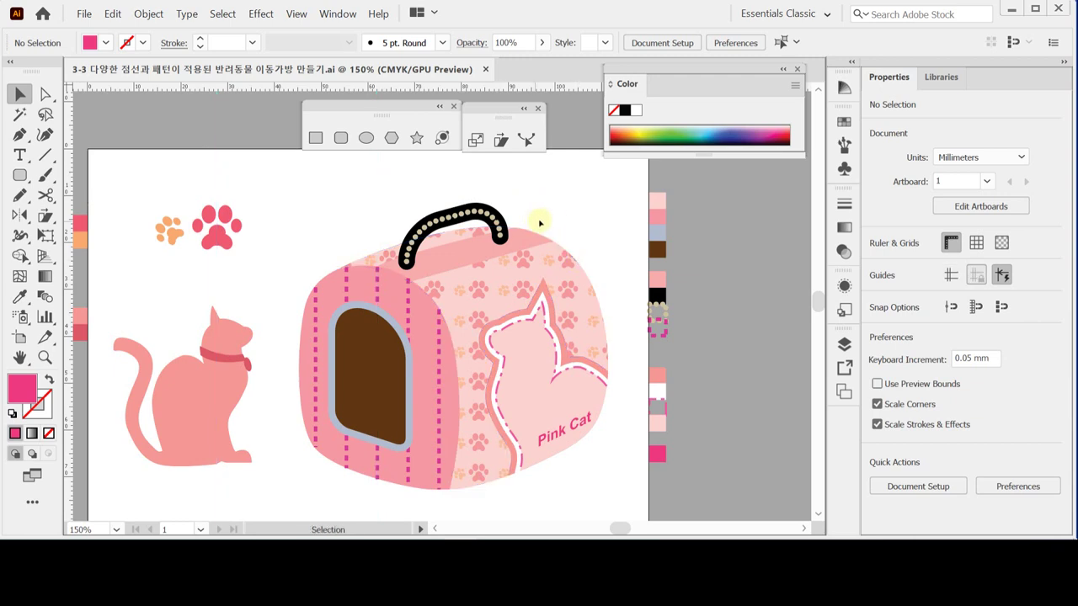
Delete the color sample squares along both side edges of the artboard.
{"action": "left_click", "coordinate": [695, 199]}
{"action": "left_click_drag", "start_coordinate": [694, 199], "coordinate": [650, 459]}
{"action": "key", "text": "Delete"}
{"action": "left_click_drag", "start_coordinate": [157, 288], "coordinate": [195, 280]}
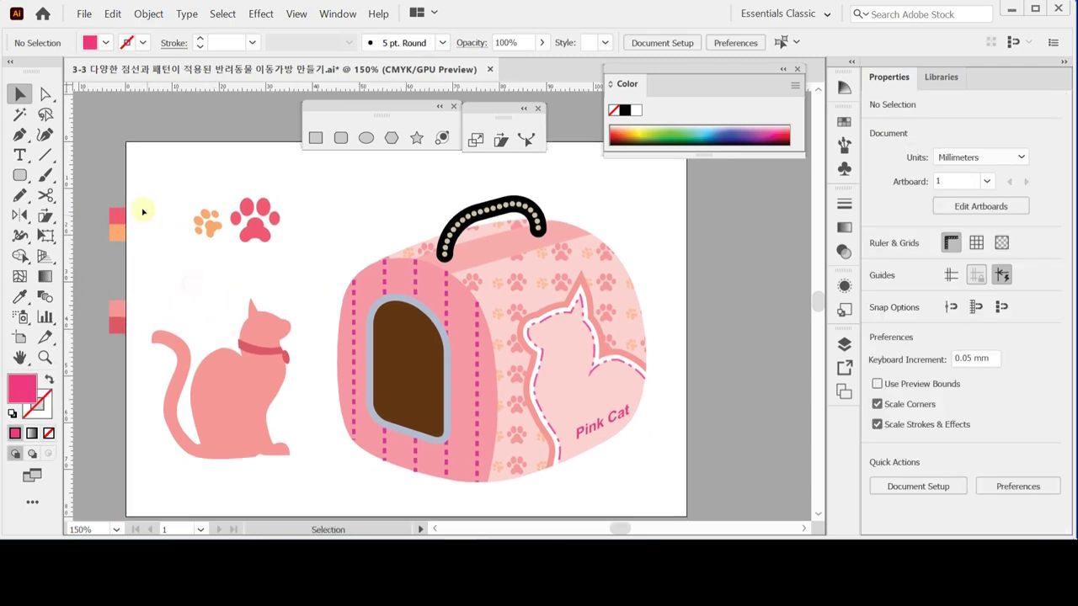
{"action": "left_click", "coordinate": [138, 327]}
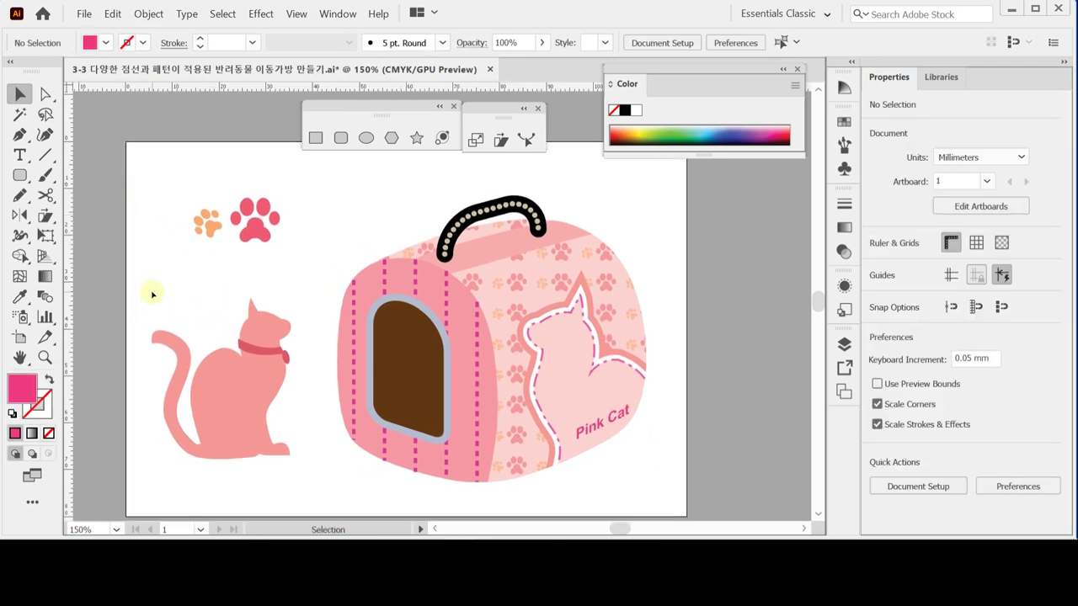
Save the finished illustration with the whole artboard fitted in view.
{"action": "double_click", "coordinate": [45, 358]}
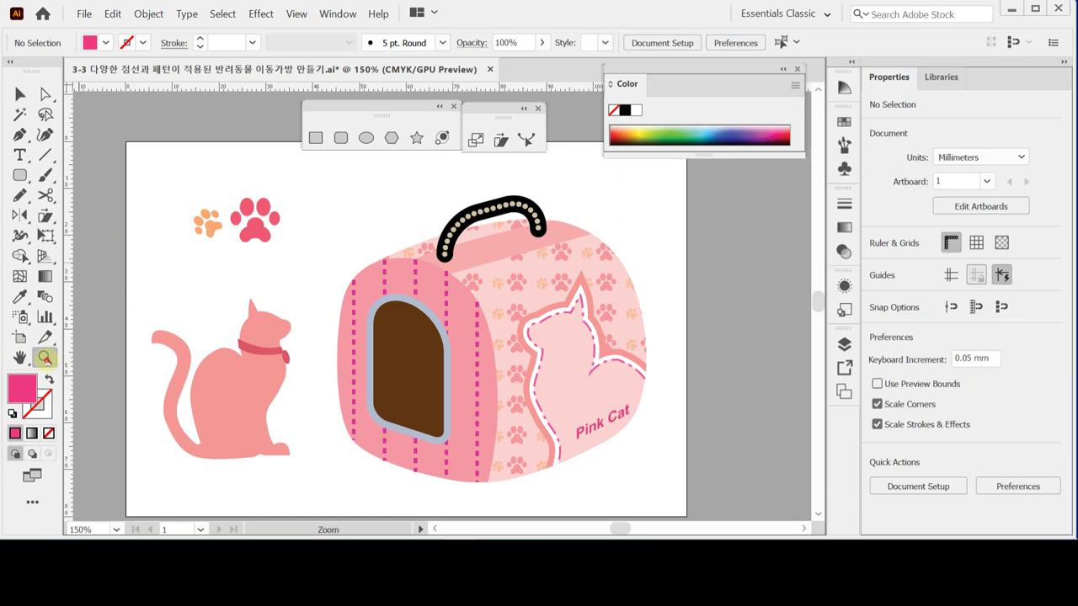
{"action": "left_click", "coordinate": [18, 360]}
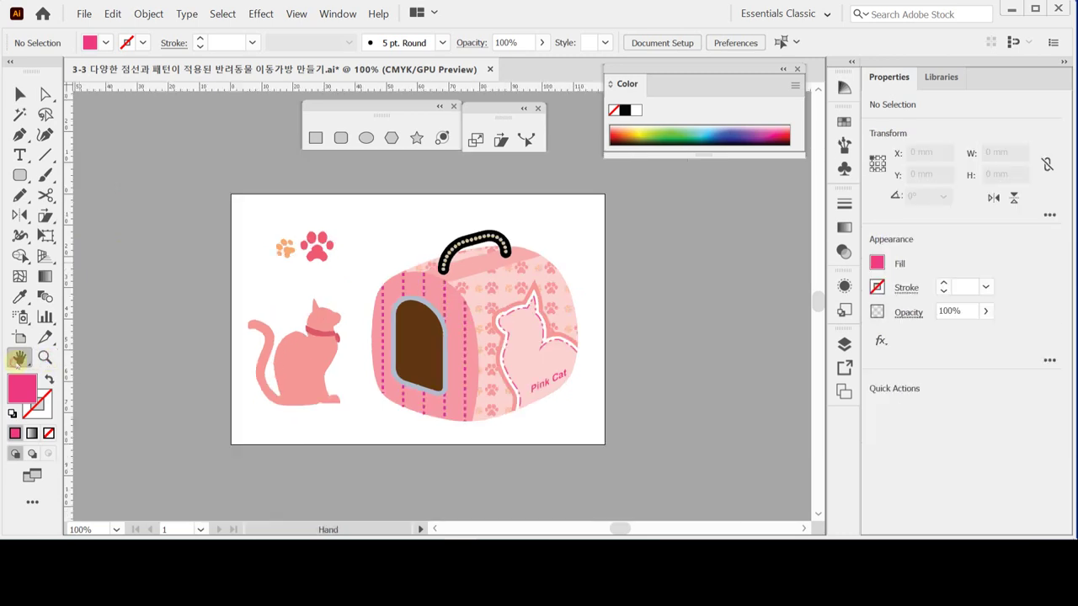
{"action": "scroll", "coordinate": [380, 339], "scroll_direction": "up", "scroll_amount": 2}
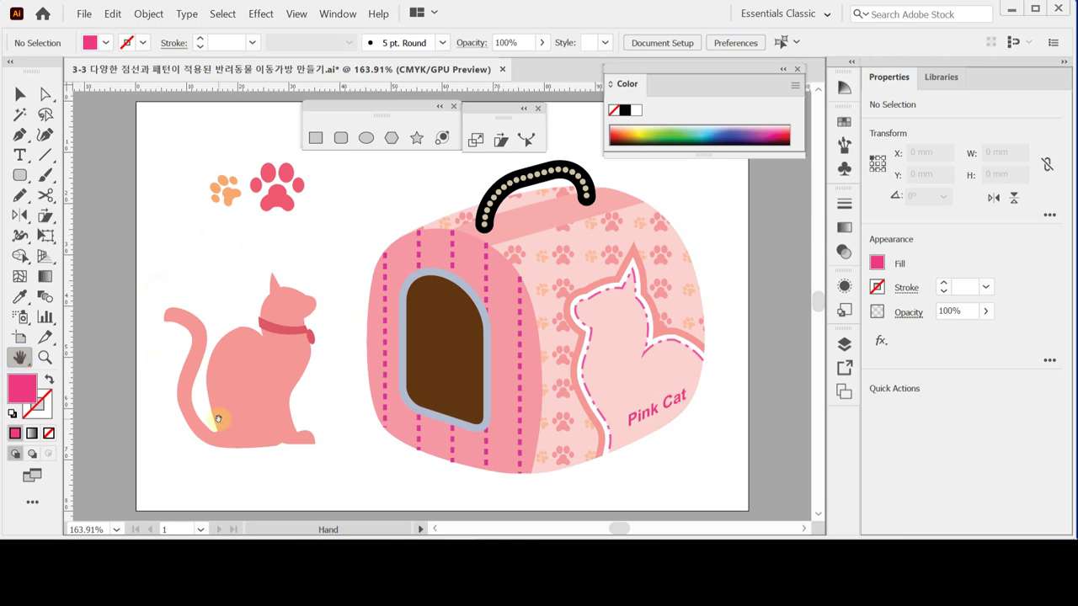
{"action": "key", "text": "ctrl"}
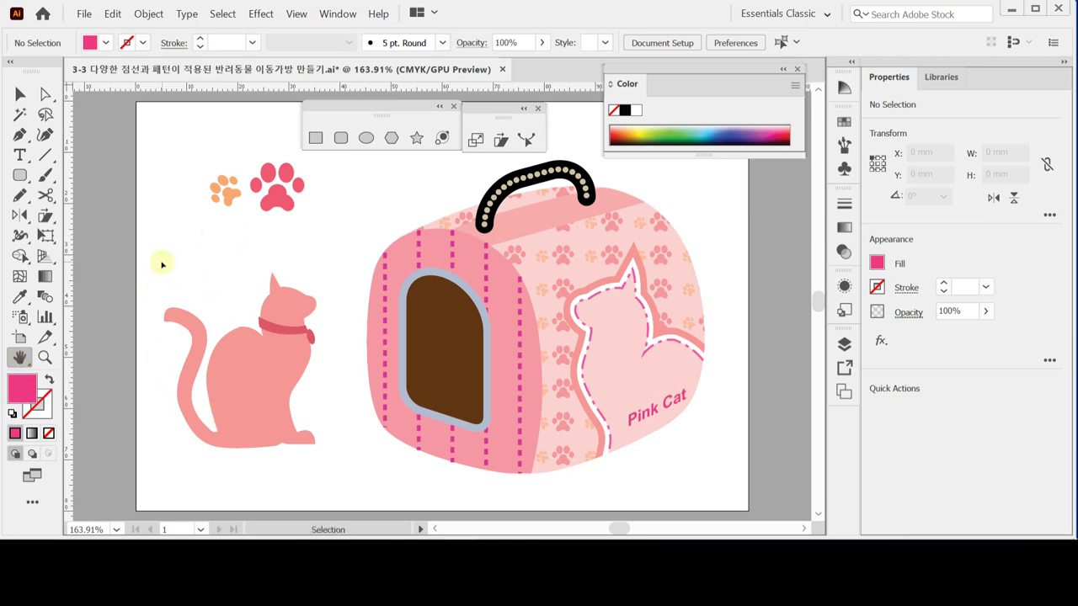
{"action": "key", "text": "ctrl+s"}
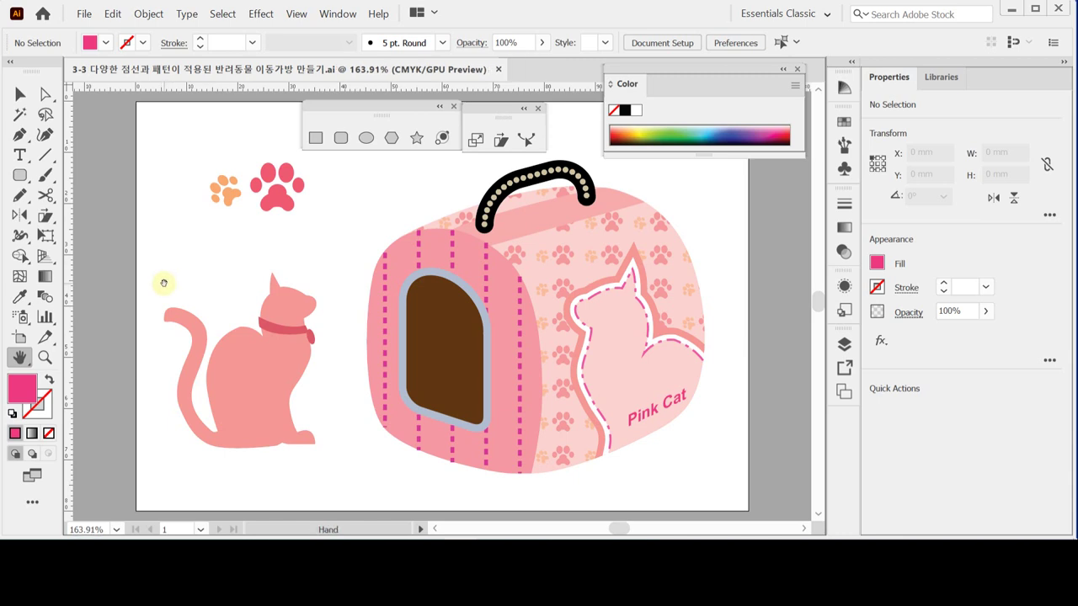